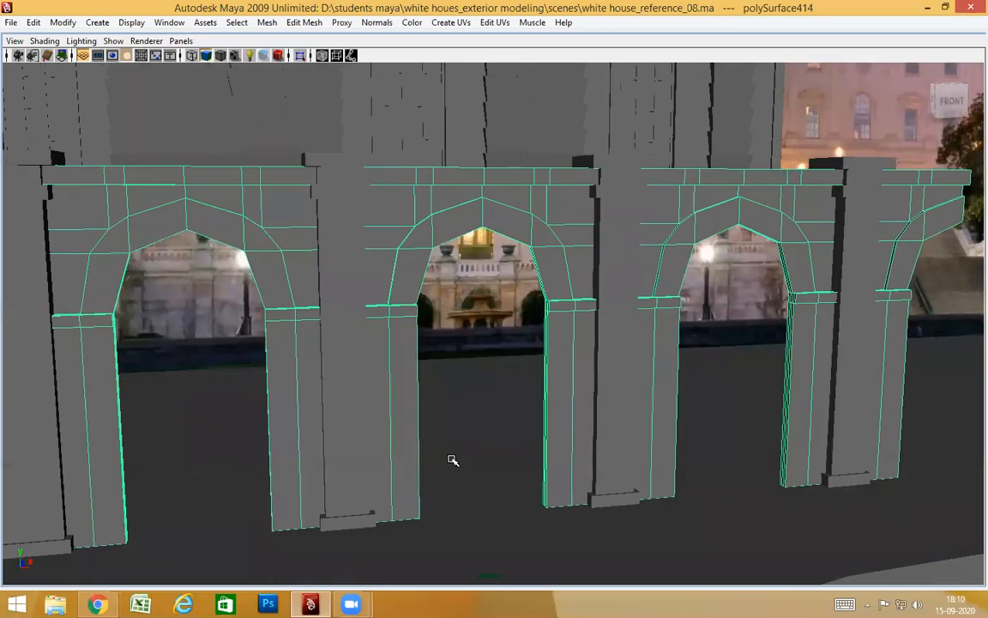
Step: Examine the row of arches below the building, including the half arch at its open end, from several angles
{"action": "right_click_drag", "start_coordinate": [628, 424], "coordinate": [785, 402], "text": "alt"}
{"action": "left_click_drag", "start_coordinate": [785, 401], "coordinate": [677, 315], "text": "alt"}
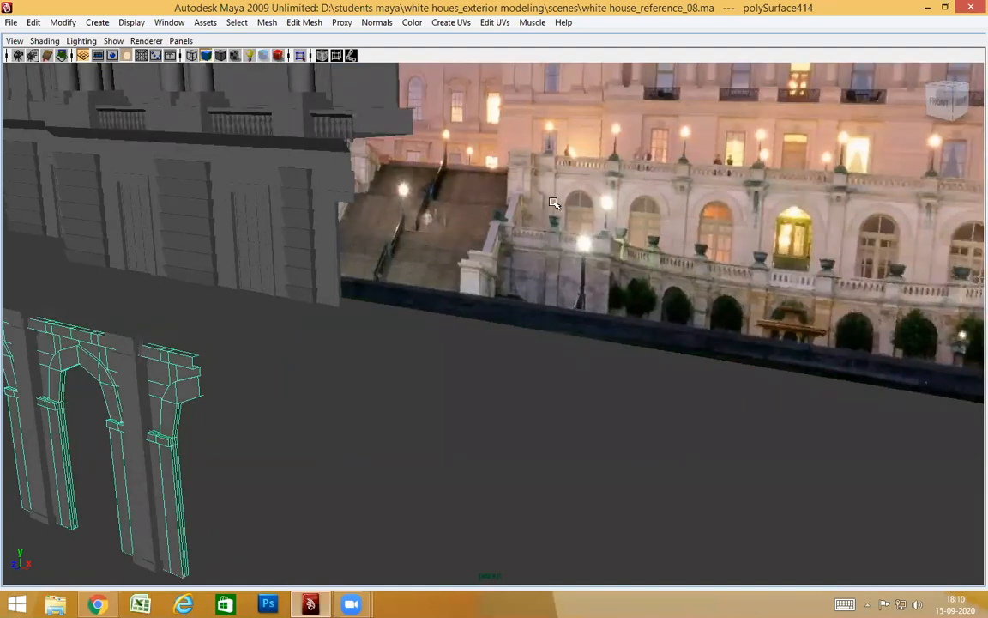
{"action": "middle_click_drag", "start_coordinate": [153, 354], "coordinate": [678, 345], "text": "alt"}
{"action": "left_click_drag", "start_coordinate": [607, 375], "coordinate": [727, 393], "text": "alt"}
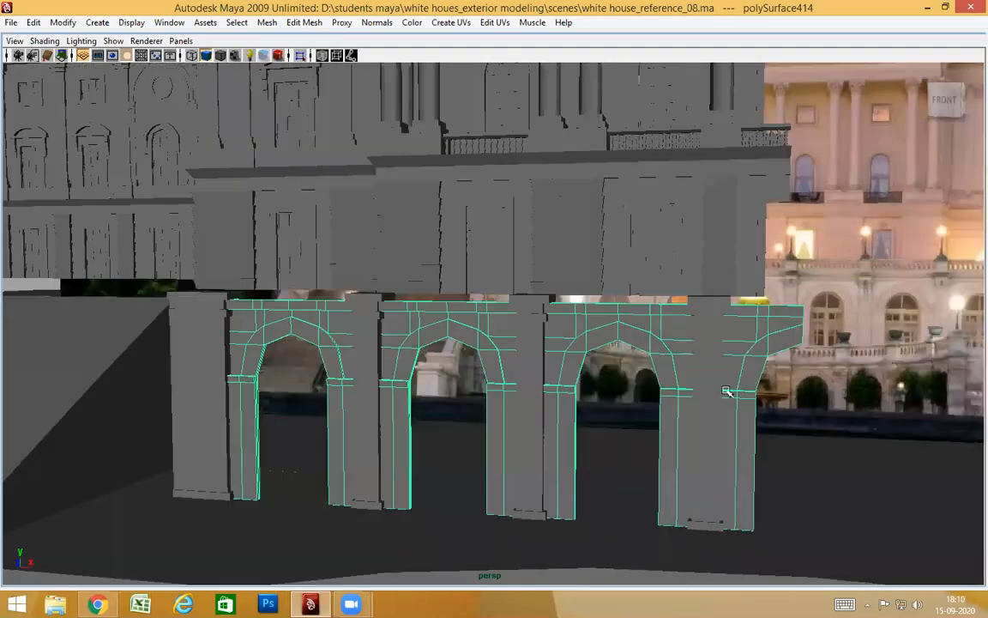
{"action": "middle_click_drag", "start_coordinate": [521, 391], "coordinate": [257, 414], "text": "alt"}
{"action": "left_click_drag", "start_coordinate": [730, 403], "coordinate": [661, 401], "text": "alt"}
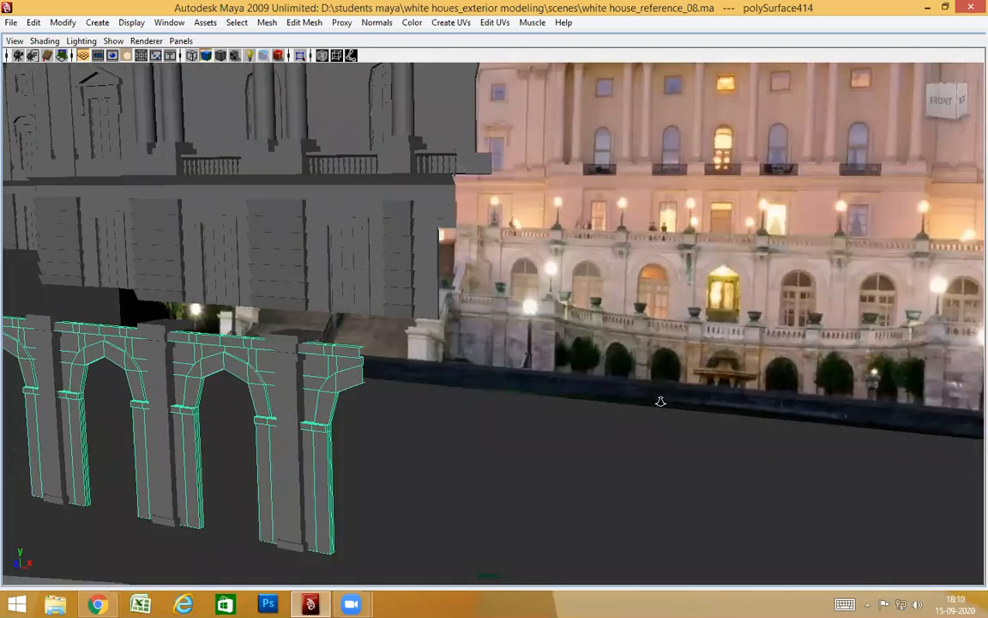
{"action": "right_click_drag", "start_coordinate": [661, 402], "coordinate": [736, 354], "text": "alt"}
{"action": "left_click_drag", "start_coordinate": [736, 353], "coordinate": [634, 413], "text": "alt"}
{"action": "middle_click_drag", "start_coordinate": [612, 430], "coordinate": [729, 374], "text": "alt"}
{"action": "left_click_drag", "start_coordinate": [621, 429], "coordinate": [739, 436], "text": "alt"}
{"action": "right_click_drag", "start_coordinate": [677, 439], "coordinate": [744, 420], "text": "alt"}
{"action": "left_click_drag", "start_coordinate": [708, 428], "coordinate": [637, 430], "text": "alt"}
{"action": "middle_click_drag", "start_coordinate": [637, 431], "coordinate": [615, 382], "text": "alt"}
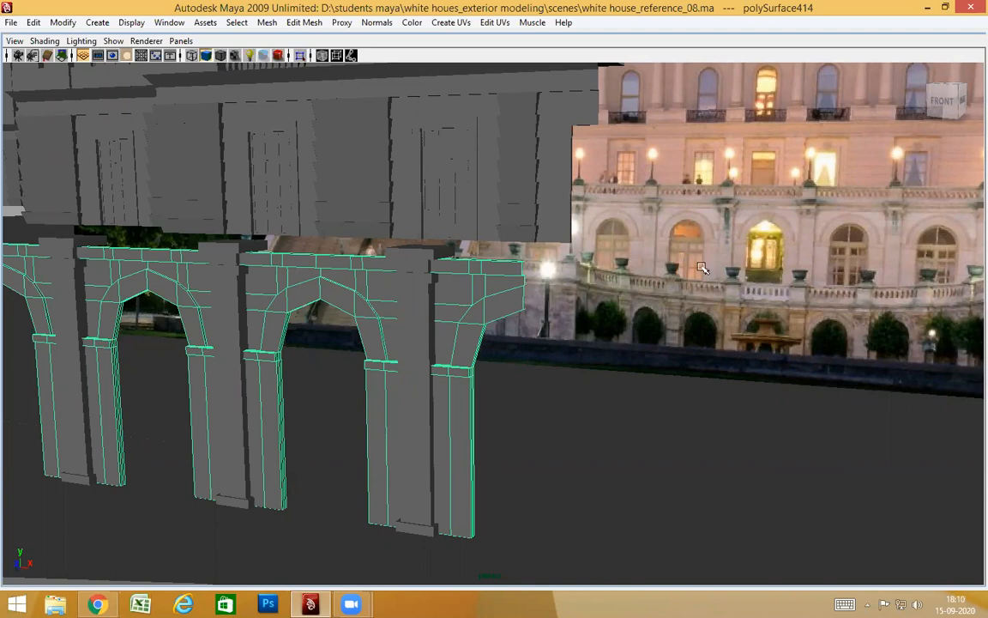
Step: Inspect the arcade's unfinished half arch up close and compare it with the terrace in the reference photo
{"action": "right_click", "coordinate": [674, 237]}
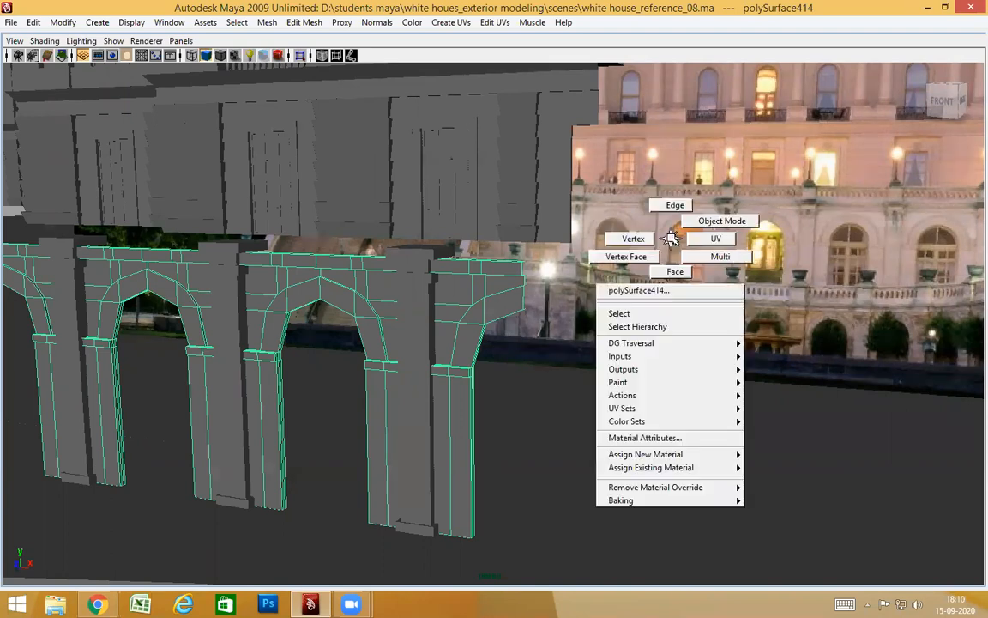
{"action": "scroll", "coordinate": [673, 237], "scroll_direction": "up", "scroll_amount": 6}
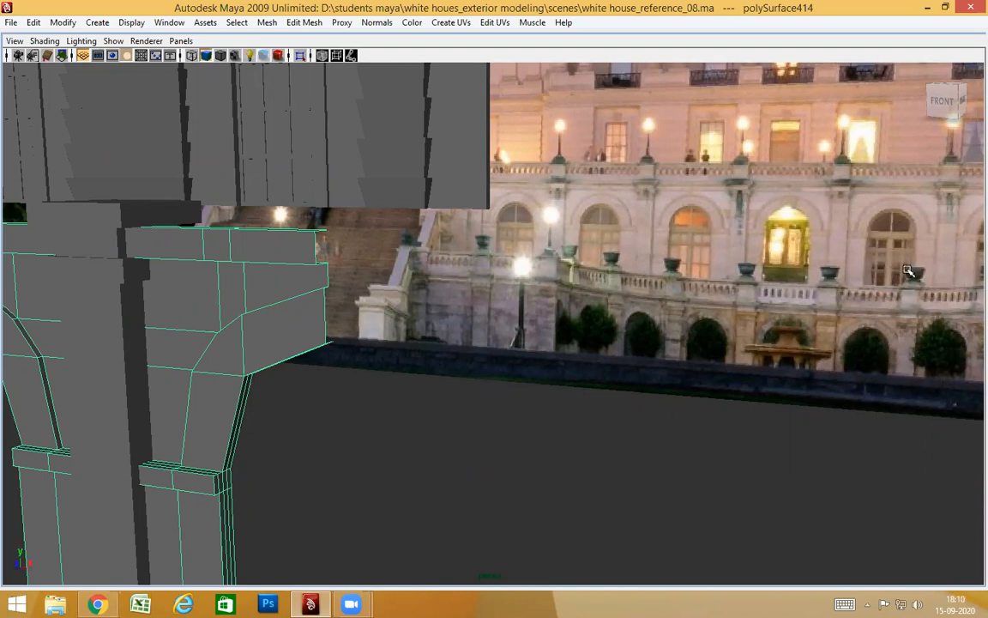
{"action": "scroll", "coordinate": [798, 264], "scroll_direction": "down", "scroll_amount": 4}
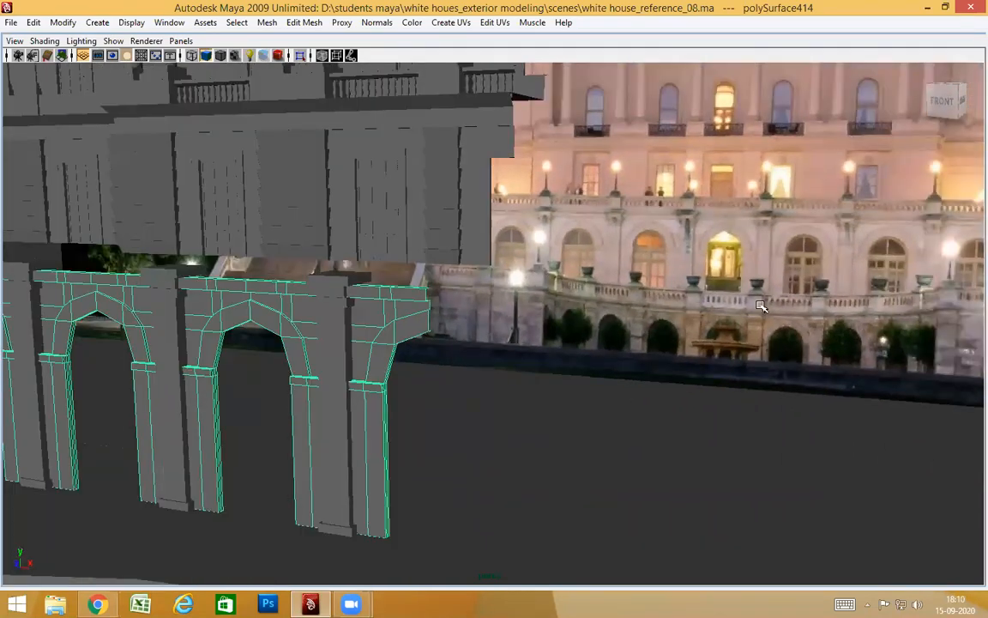
{"action": "left_click_drag", "start_coordinate": [759, 303], "coordinate": [760, 303], "text": "alt"}
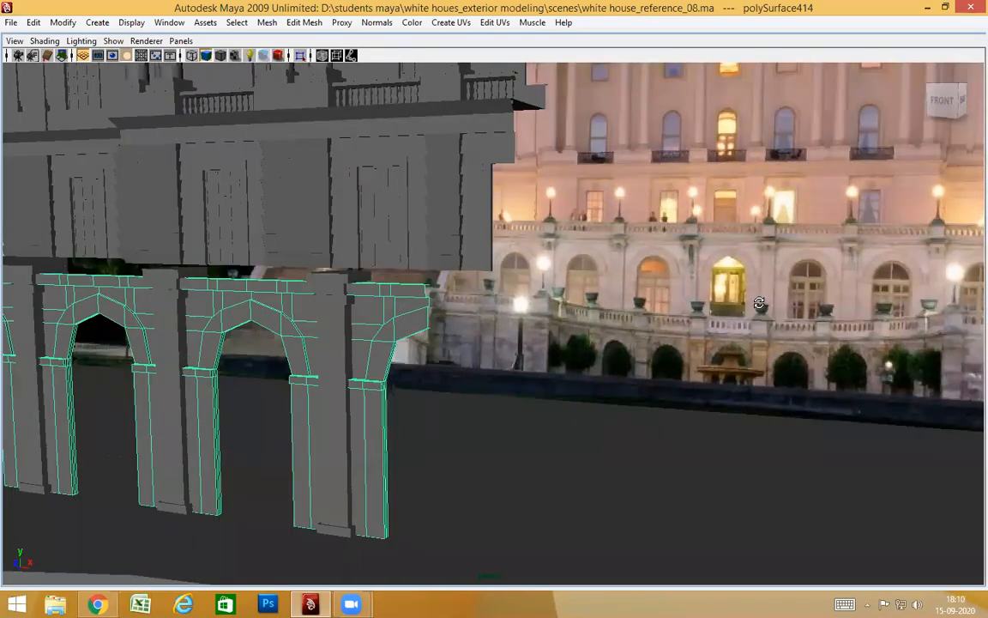
{"action": "scroll", "coordinate": [710, 290], "scroll_direction": "up", "scroll_amount": 5}
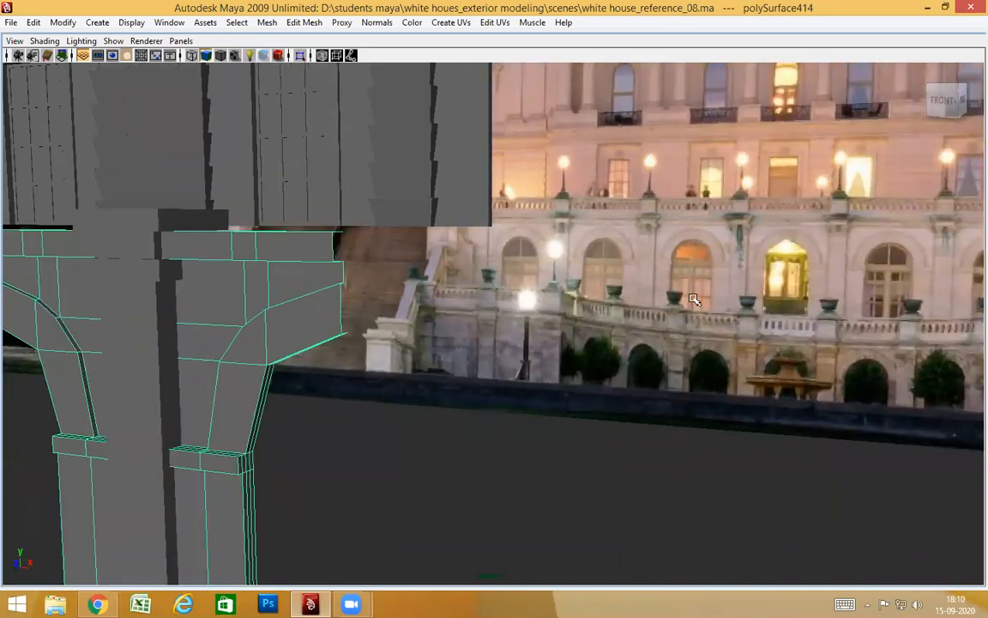
{"action": "scroll", "coordinate": [753, 363], "scroll_direction": "down", "scroll_amount": 4}
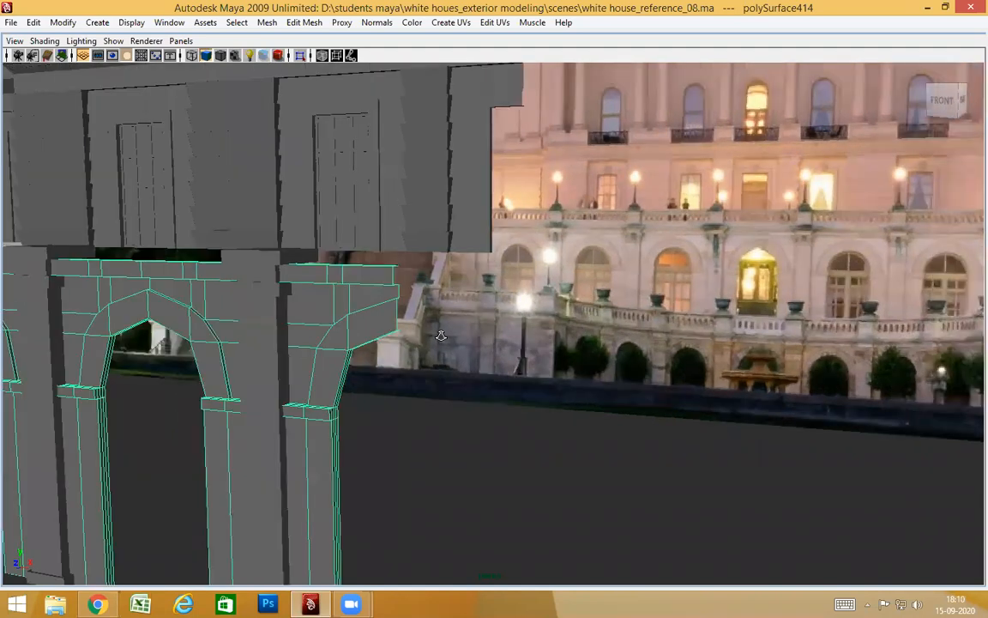
{"action": "scroll", "coordinate": [603, 352], "scroll_direction": "down", "scroll_amount": 4}
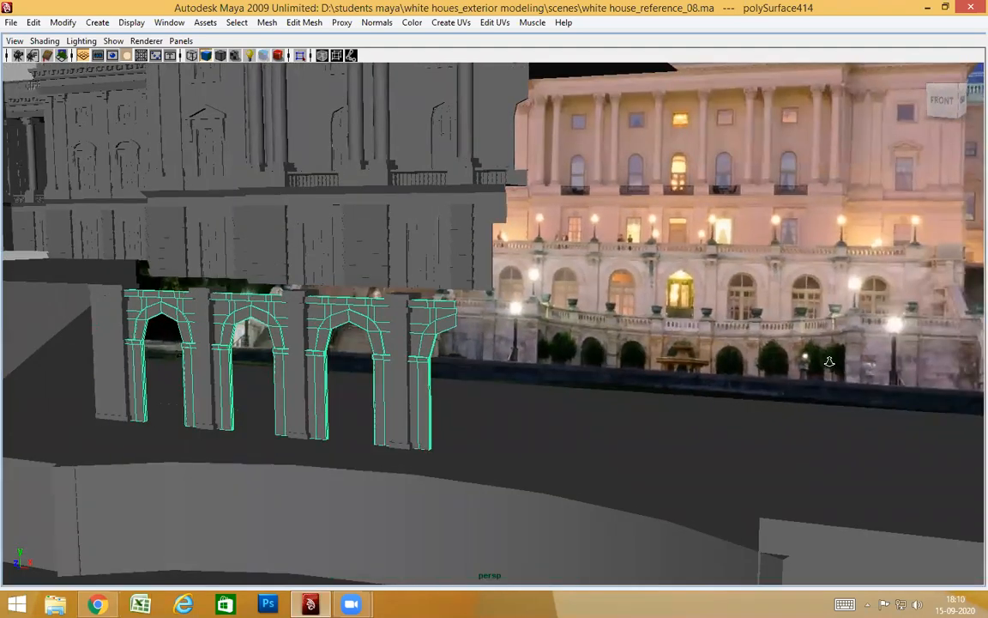
{"action": "scroll", "coordinate": [923, 369], "scroll_direction": "up", "scroll_amount": 5}
{"action": "scroll", "coordinate": [909, 368], "scroll_direction": "down", "scroll_amount": 1}
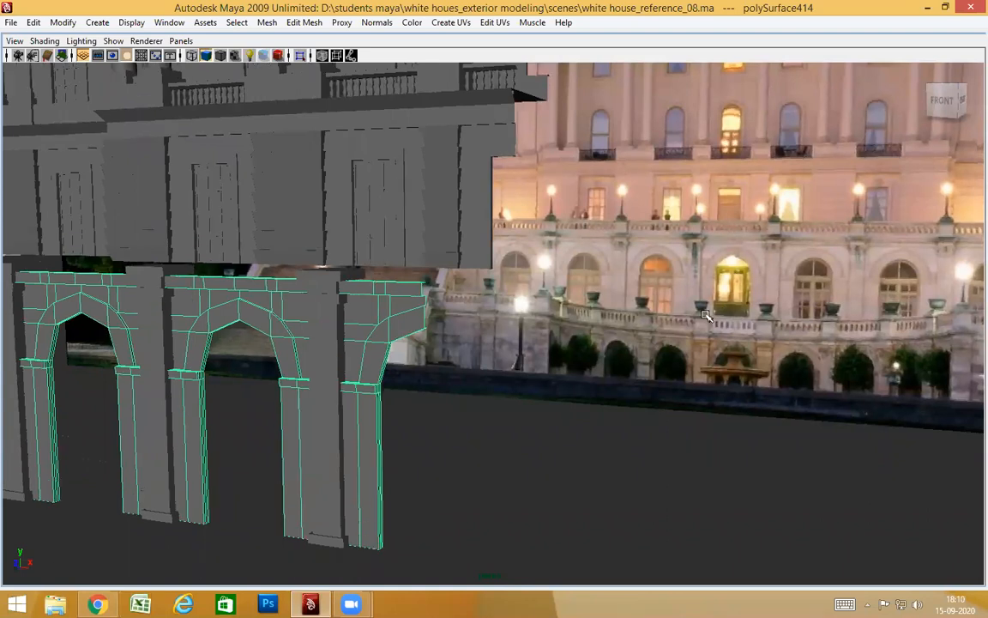
{"action": "scroll", "coordinate": [668, 290], "scroll_direction": "up", "scroll_amount": 1}
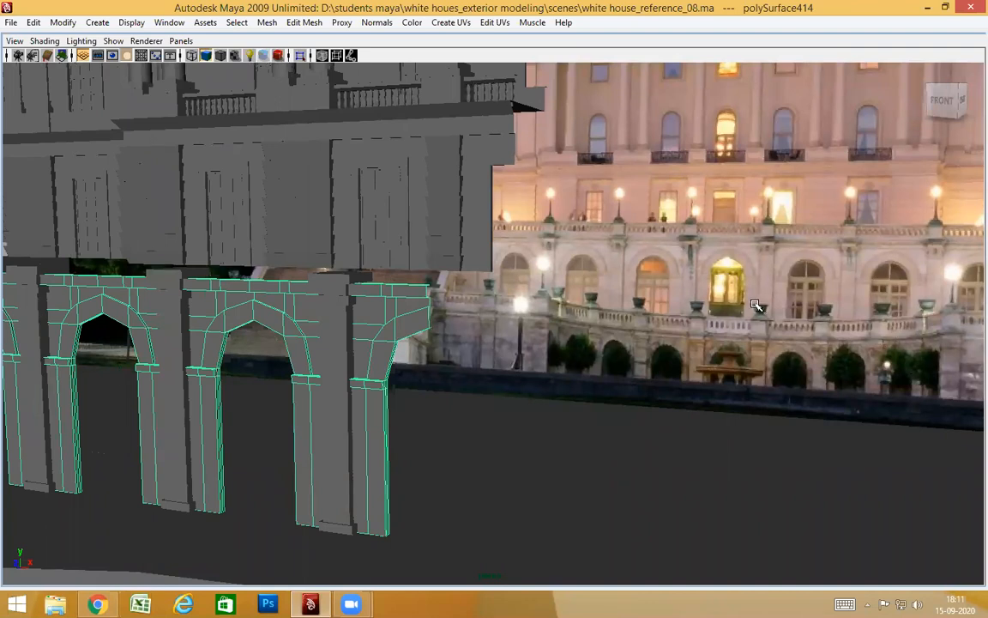
Step: Study the terrace arches, balustrade and staircase in the reference photo beside the modelled arcade
{"action": "mouse_move", "coordinate": [690, 400]}
{"action": "left_mouse_down", "text": "alt"}
{"action": "mouse_move", "coordinate": [714, 399]}
{"action": "mouse_move", "coordinate": [670, 393]}
{"action": "mouse_move", "coordinate": [675, 405]}
{"action": "left_mouse_up", "text": "alt"}
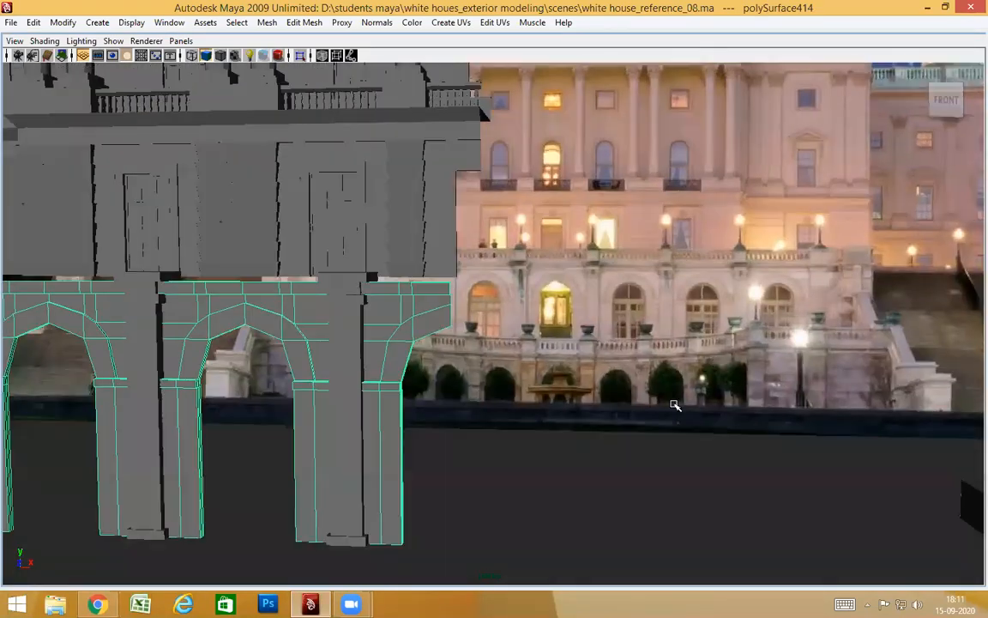
{"action": "middle_click_drag", "start_coordinate": [675, 405], "coordinate": [768, 399], "text": "alt"}
{"action": "left_click_drag", "start_coordinate": [725, 398], "coordinate": [653, 382], "text": "alt"}
{"action": "right_click_drag", "start_coordinate": [653, 382], "coordinate": [677, 387], "text": "alt"}
{"action": "middle_click_drag", "start_coordinate": [677, 387], "coordinate": [640, 388], "text": "alt"}
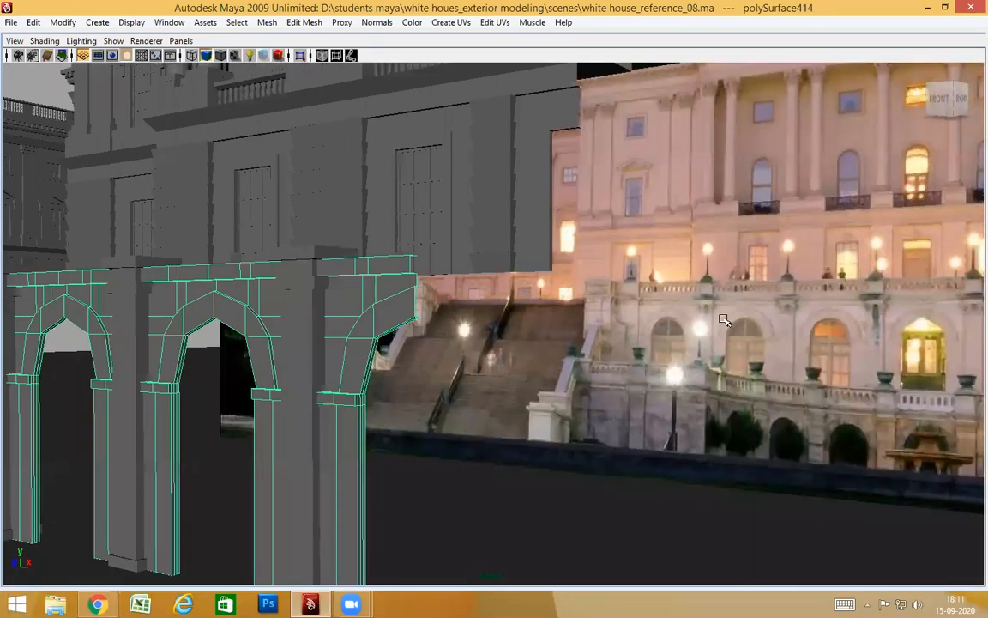
{"action": "left_click_drag", "start_coordinate": [652, 416], "coordinate": [737, 379], "text": "alt"}
{"action": "middle_click_drag", "start_coordinate": [937, 338], "coordinate": [482, 353], "text": "alt"}
{"action": "right_click_drag", "start_coordinate": [722, 376], "coordinate": [900, 384], "text": "alt"}
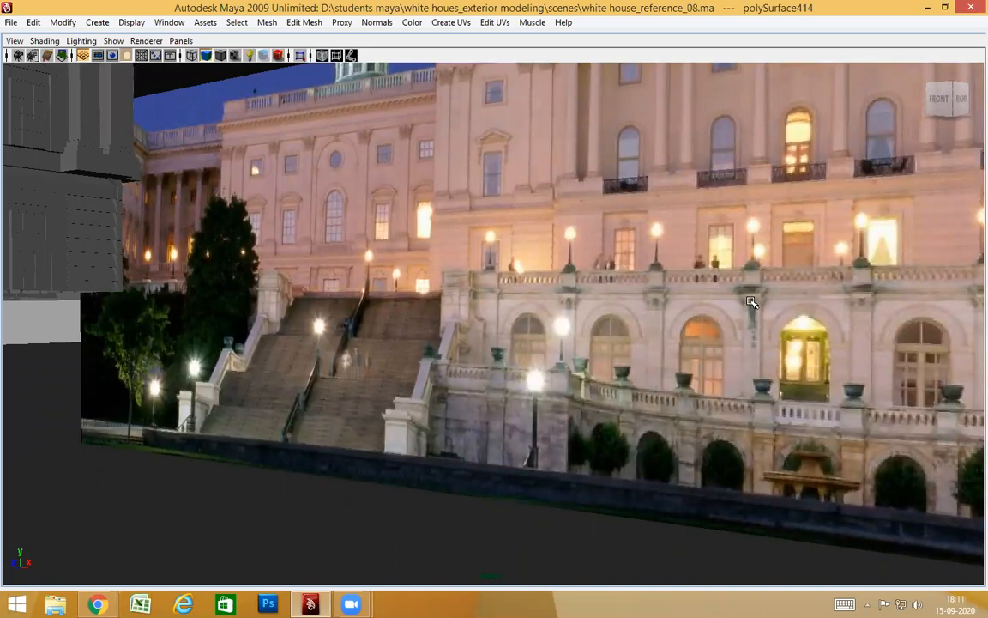
{"action": "middle_click_drag", "start_coordinate": [769, 377], "coordinate": [819, 319], "text": "alt"}
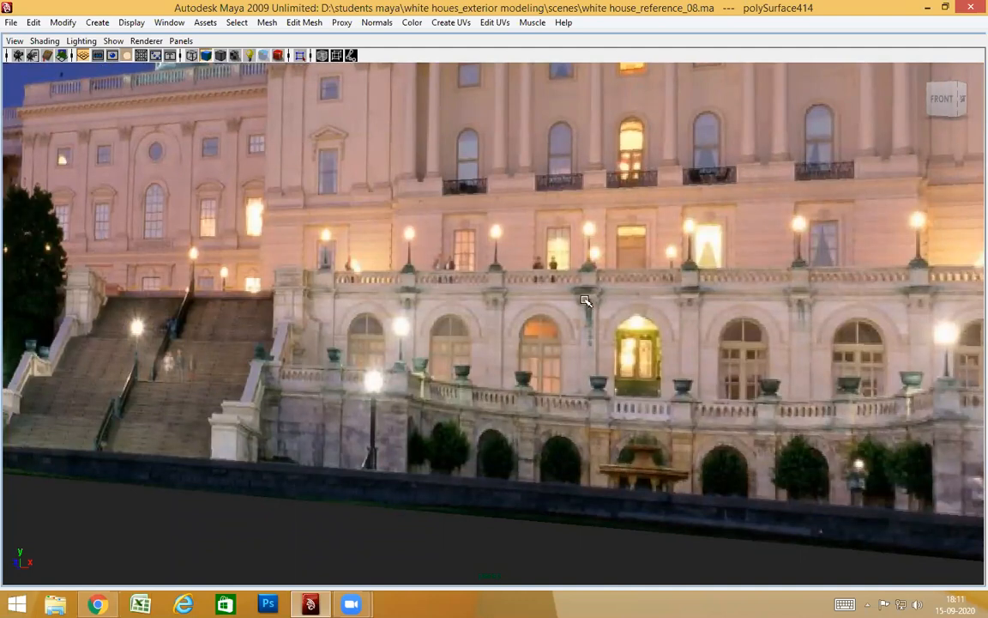
{"action": "scroll", "coordinate": [545, 303], "scroll_direction": "down", "scroll_amount": 2}
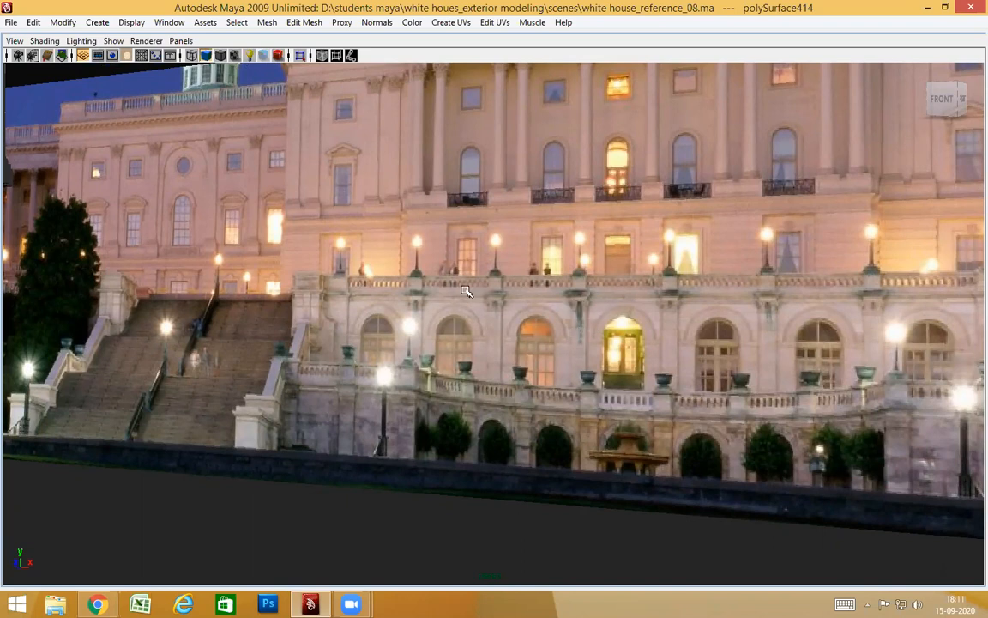
Step: Select the small block below the top of the last arcade pier, frame it for a close look, and clear the selection
{"action": "right_click_drag", "start_coordinate": [225, 361], "coordinate": [121, 350], "text": "alt"}
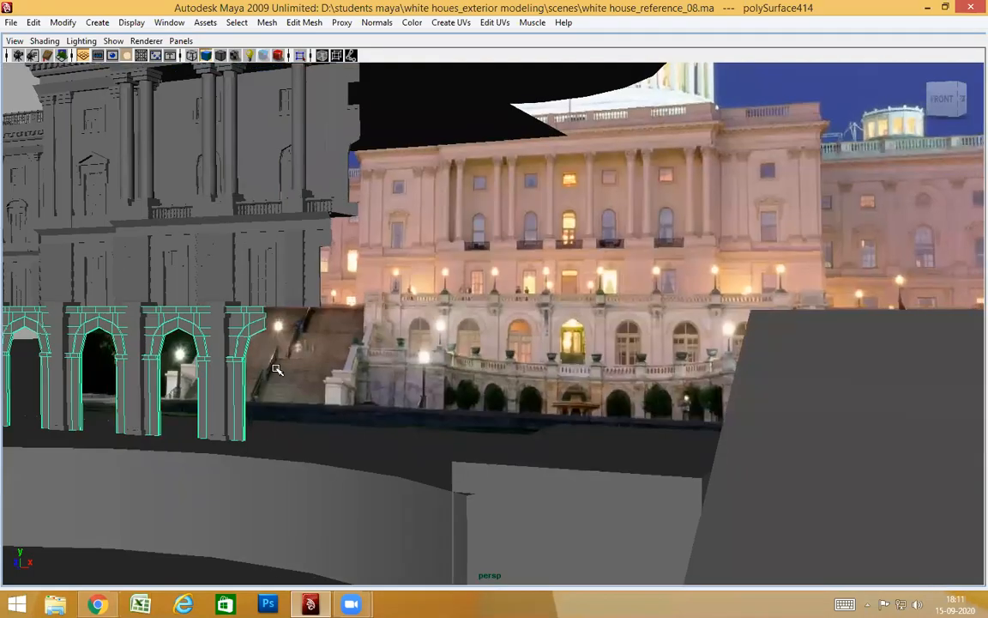
{"action": "right_click_drag", "start_coordinate": [276, 368], "coordinate": [573, 359], "text": "alt"}
{"action": "middle_click_drag", "start_coordinate": [573, 359], "coordinate": [801, 355], "text": "alt"}
{"action": "middle_click_drag", "start_coordinate": [526, 349], "coordinate": [254, 341], "text": "alt"}
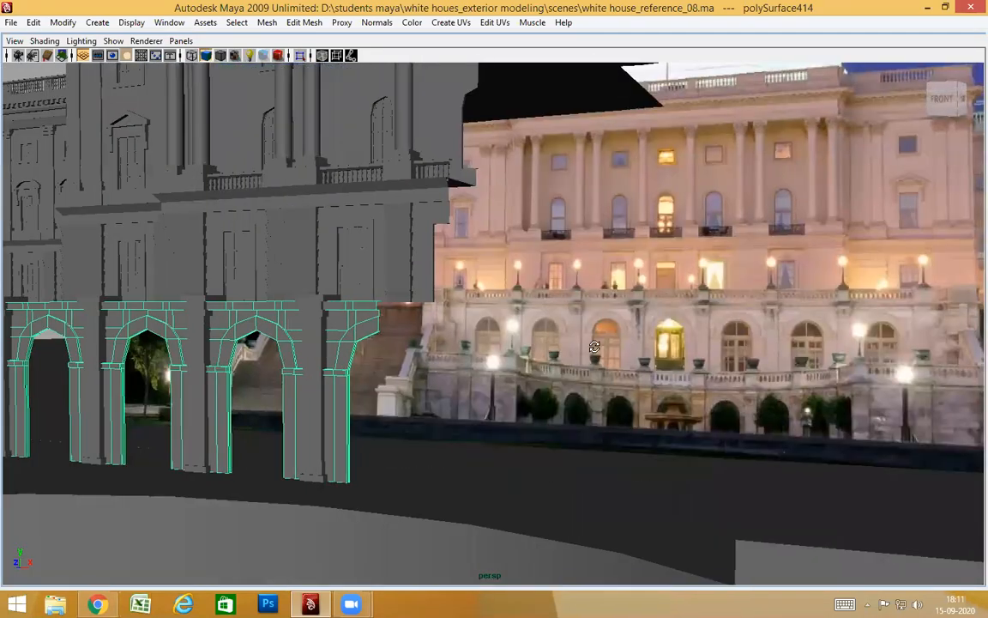
{"action": "left_click_drag", "start_coordinate": [254, 341], "coordinate": [296, 348], "text": "alt"}
{"action": "right_click_drag", "start_coordinate": [296, 347], "coordinate": [424, 368], "text": "alt"}
{"action": "middle_click_drag", "start_coordinate": [424, 368], "coordinate": [452, 342], "text": "alt"}
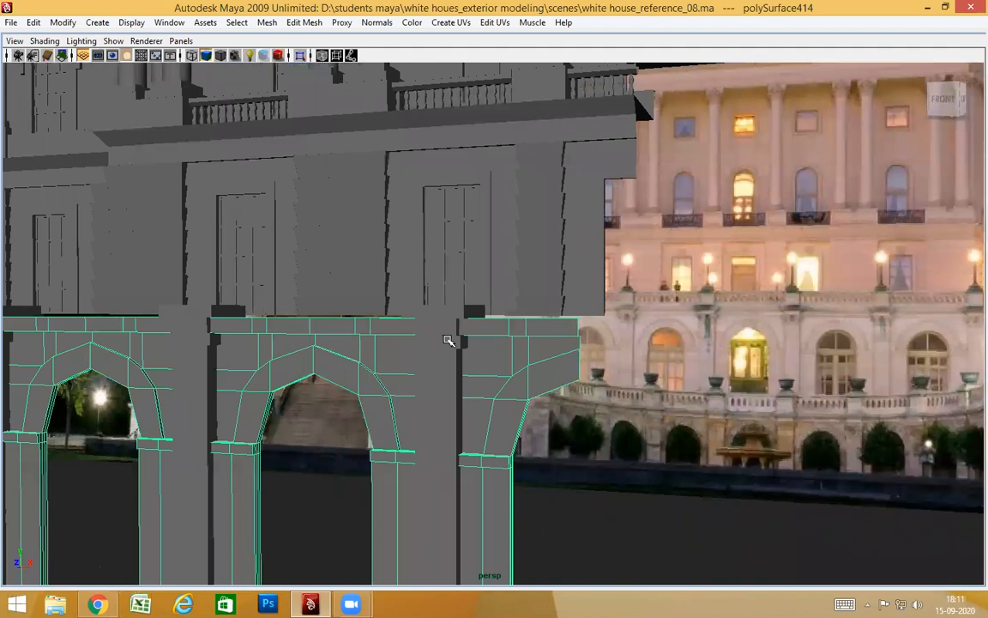
{"action": "left_click", "coordinate": [452, 342]}
{"action": "left_click_drag", "start_coordinate": [528, 398], "coordinate": [733, 455], "text": "alt"}
{"action": "key", "text": "f"}
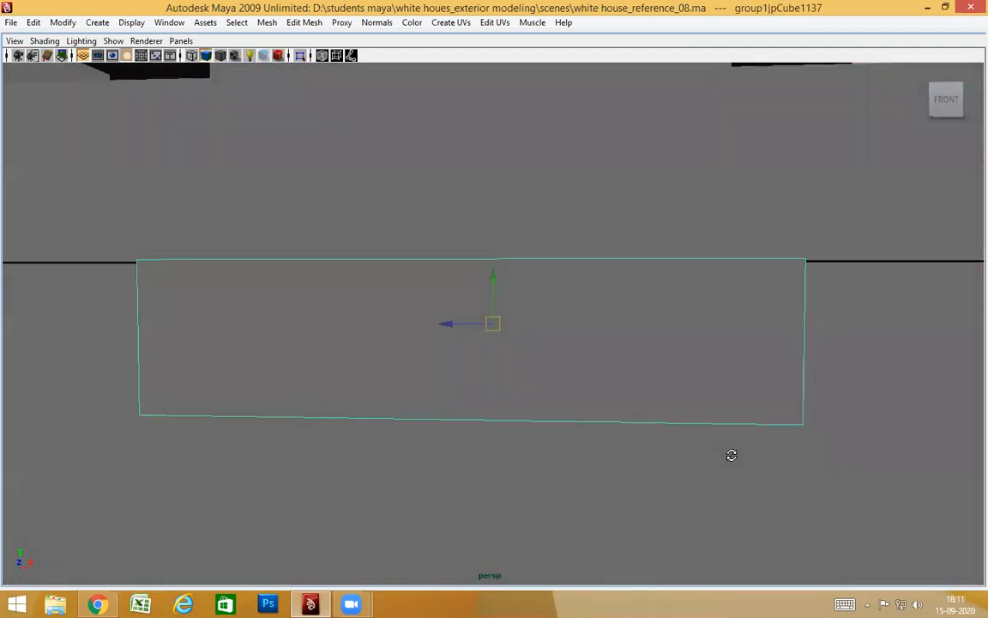
{"action": "right_click_drag", "start_coordinate": [252, 346], "coordinate": [138, 343], "text": "alt"}
{"action": "left_click_drag", "start_coordinate": [623, 391], "coordinate": [243, 317], "text": "alt"}
{"action": "left_click_drag", "start_coordinate": [534, 391], "coordinate": [286, 194], "text": "alt"}
{"action": "left_click", "coordinate": [207, 174]}
Step: Review the arcade's depth and its position beneath the building in perspective against the reference photo
{"action": "left_click_drag", "start_coordinate": [518, 357], "coordinate": [824, 371], "text": "alt"}
{"action": "middle_click_drag", "start_coordinate": [652, 335], "coordinate": [377, 298], "text": "alt"}
{"action": "left_click_drag", "start_coordinate": [511, 402], "coordinate": [628, 414], "text": "alt"}
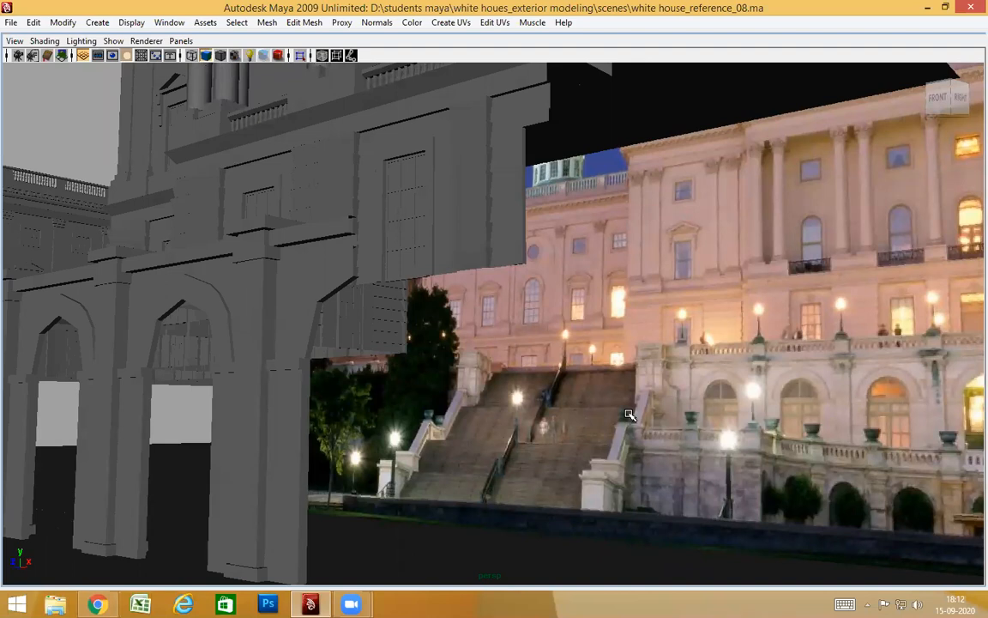
{"action": "left_click_drag", "start_coordinate": [539, 392], "coordinate": [648, 322], "text": "alt"}
{"action": "left_click_drag", "start_coordinate": [597, 354], "coordinate": [567, 333], "text": "alt"}
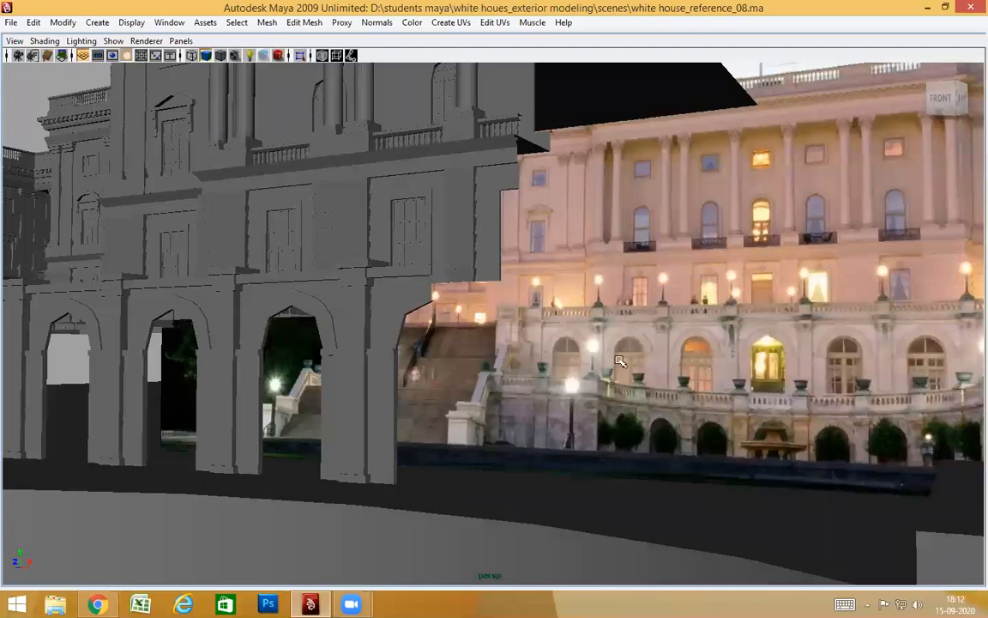
{"action": "middle_click_drag", "start_coordinate": [622, 361], "coordinate": [604, 401], "text": "alt"}
Step: Show the front view in wireframe and compare the modelled arches with those in the reference photo
{"action": "key", "text": "space"}
{"action": "left_click_drag", "start_coordinate": [613, 343], "coordinate": [612, 371]}
{"action": "middle_click_drag", "start_coordinate": [635, 368], "coordinate": [631, 367], "text": "alt"}
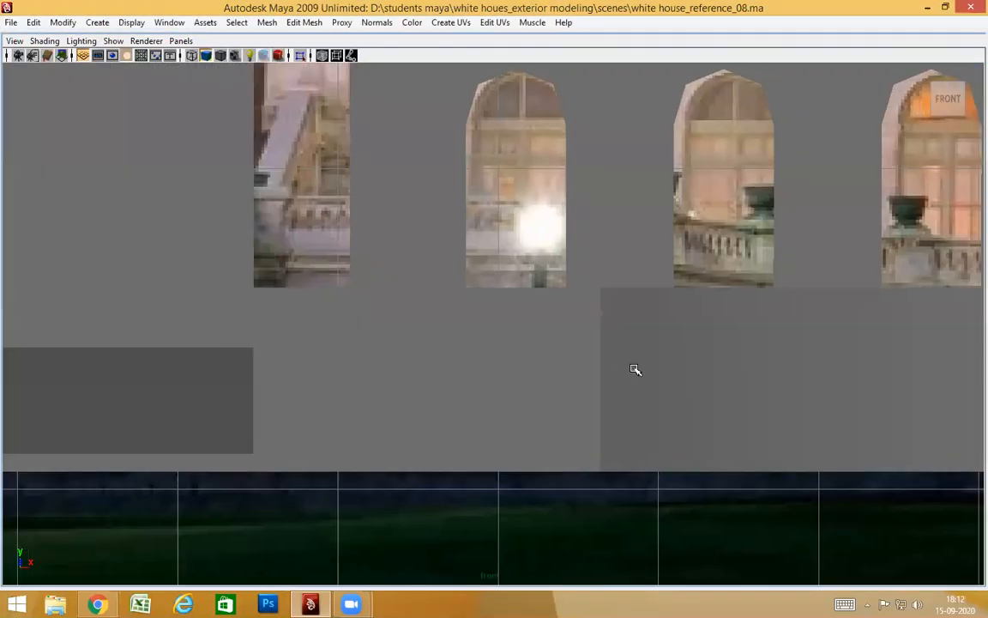
{"action": "key", "text": "4"}
{"action": "right_click_drag", "start_coordinate": [718, 342], "coordinate": [734, 299], "text": "alt"}
{"action": "middle_click_drag", "start_coordinate": [409, 259], "coordinate": [326, 278], "text": "alt"}
{"action": "mouse_move", "coordinate": [325, 279]}
{"action": "right_mouse_down", "text": "alt"}
{"action": "mouse_move", "coordinate": [537, 230]}
{"action": "mouse_move", "coordinate": [922, 211]}
{"action": "right_mouse_up", "text": "alt"}
{"action": "middle_click_drag", "start_coordinate": [935, 210], "coordinate": [676, 372], "text": "alt"}
{"action": "middle_click_drag", "start_coordinate": [599, 265], "coordinate": [582, 293], "text": "alt"}
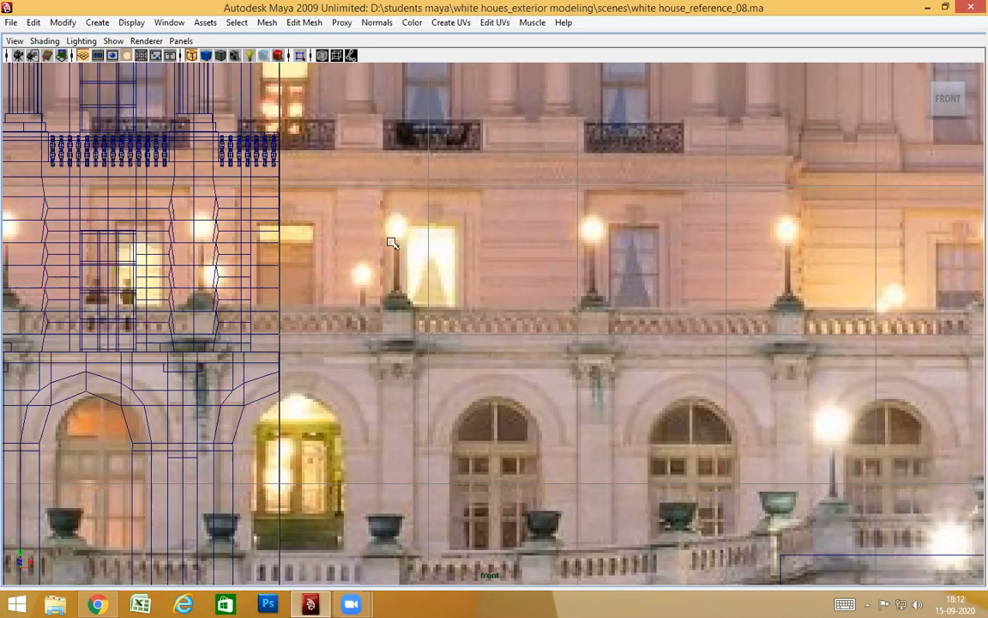
{"action": "scroll", "coordinate": [480, 333], "scroll_direction": "down", "scroll_amount": 5}
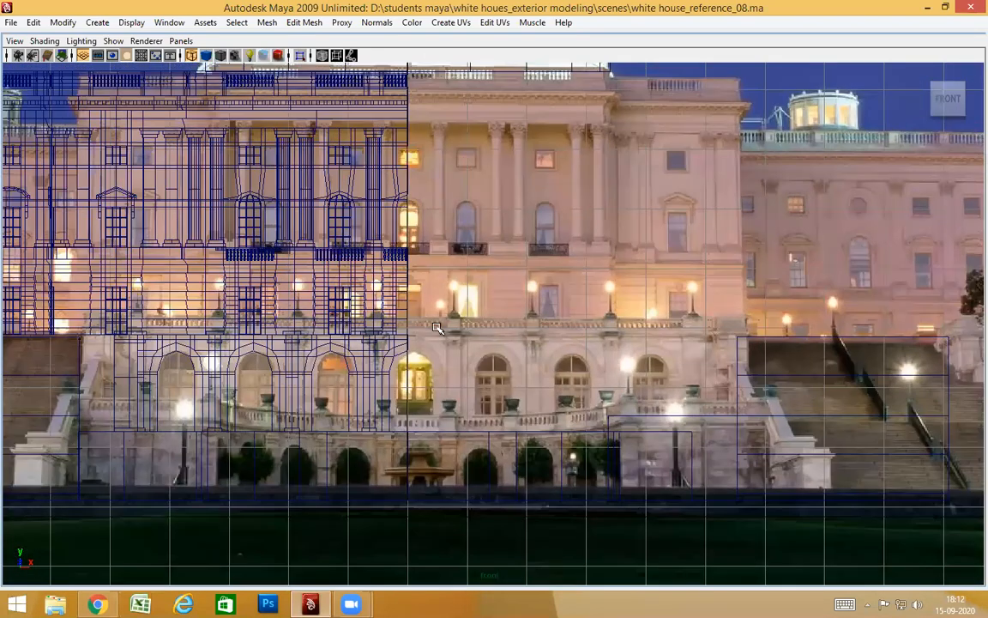
{"action": "scroll", "coordinate": [778, 333], "scroll_direction": "up", "scroll_amount": 2}
{"action": "scroll", "coordinate": [499, 319], "scroll_direction": "up", "scroll_amount": 3}
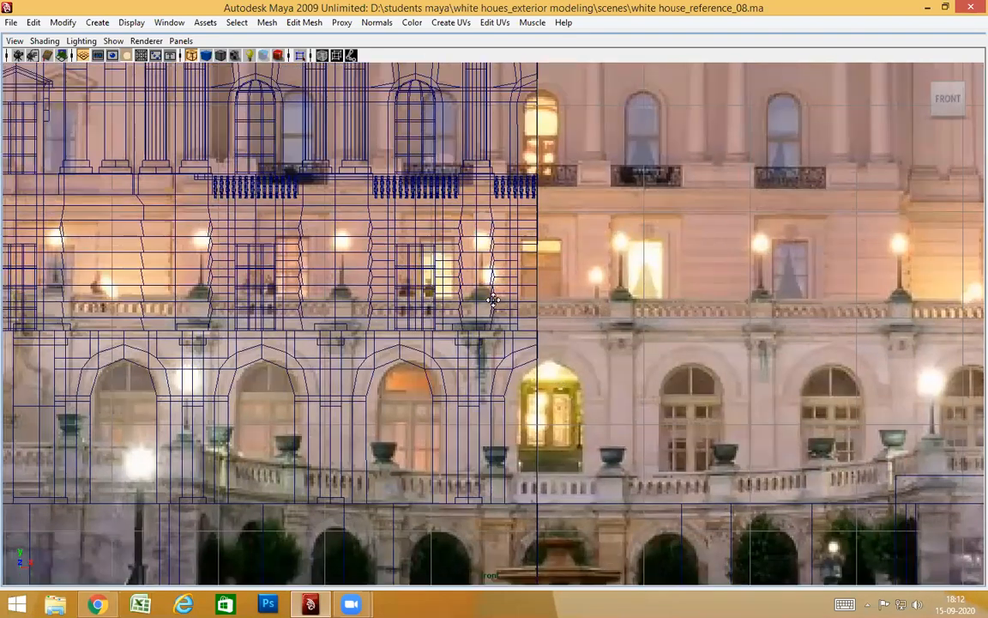
{"action": "middle_click_drag", "start_coordinate": [475, 371], "coordinate": [396, 359], "text": "alt"}
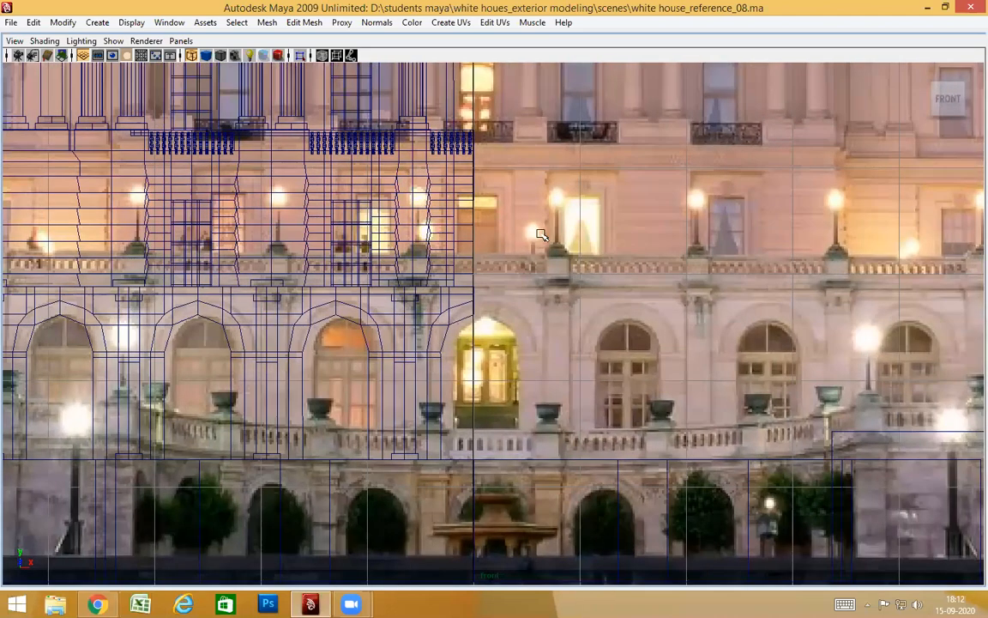
Step: Return to the perspective view and examine the wireframe arcade and the photo's terrace up to the far staircase
{"action": "key", "text": "space"}
{"action": "left_click", "coordinate": [527, 319]}
{"action": "left_click_drag", "start_coordinate": [528, 319], "coordinate": [526, 290]}
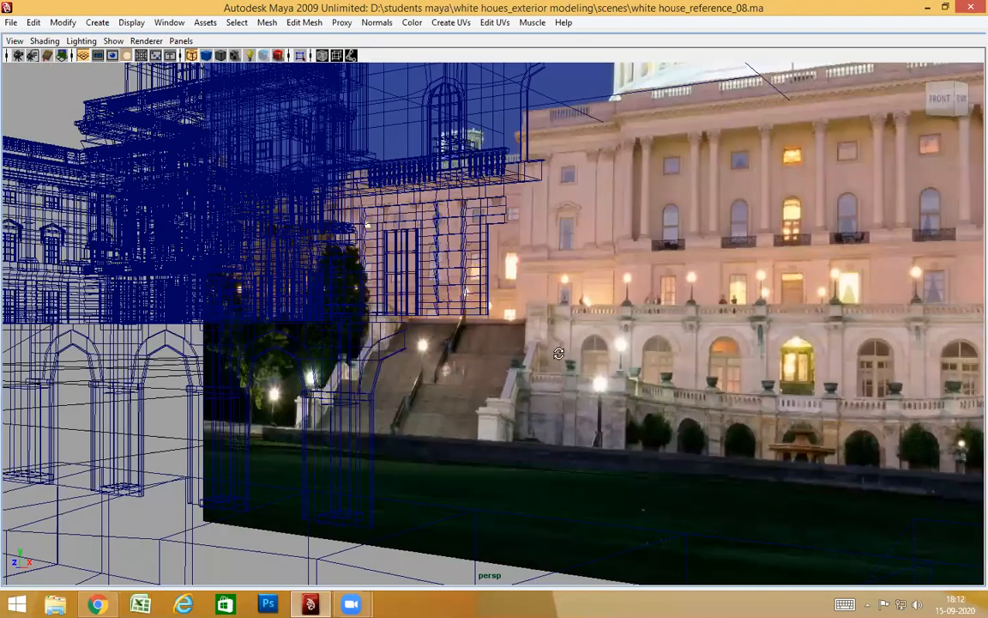
{"action": "scroll", "coordinate": [577, 355], "scroll_direction": "down", "scroll_amount": 1}
{"action": "mouse_move", "coordinate": [598, 356]}
{"action": "left_mouse_down", "text": "alt"}
{"action": "mouse_move", "coordinate": [405, 341]}
{"action": "mouse_move", "coordinate": [396, 371]}
{"action": "mouse_move", "coordinate": [368, 357]}
{"action": "mouse_move", "coordinate": [523, 305]}
{"action": "mouse_move", "coordinate": [500, 366]}
{"action": "mouse_move", "coordinate": [545, 371]}
{"action": "left_mouse_up", "text": "alt"}
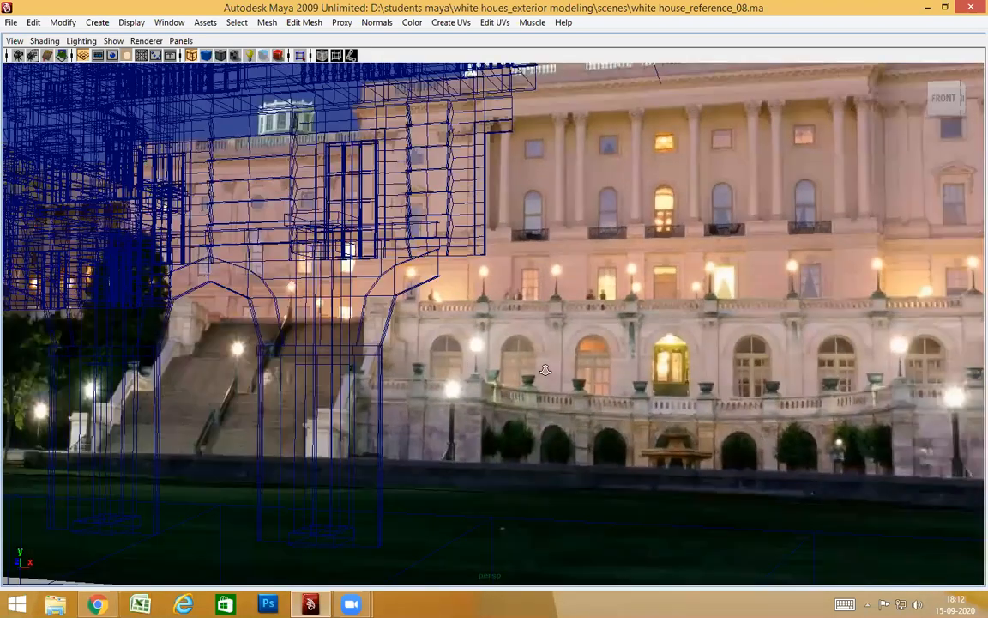
{"action": "right_click_drag", "start_coordinate": [544, 370], "coordinate": [96, 329], "text": "alt"}
{"action": "right_click_drag", "start_coordinate": [570, 343], "coordinate": [7, 282], "text": "alt"}
{"action": "right_click_drag", "start_coordinate": [161, 257], "coordinate": [712, 404], "text": "alt"}
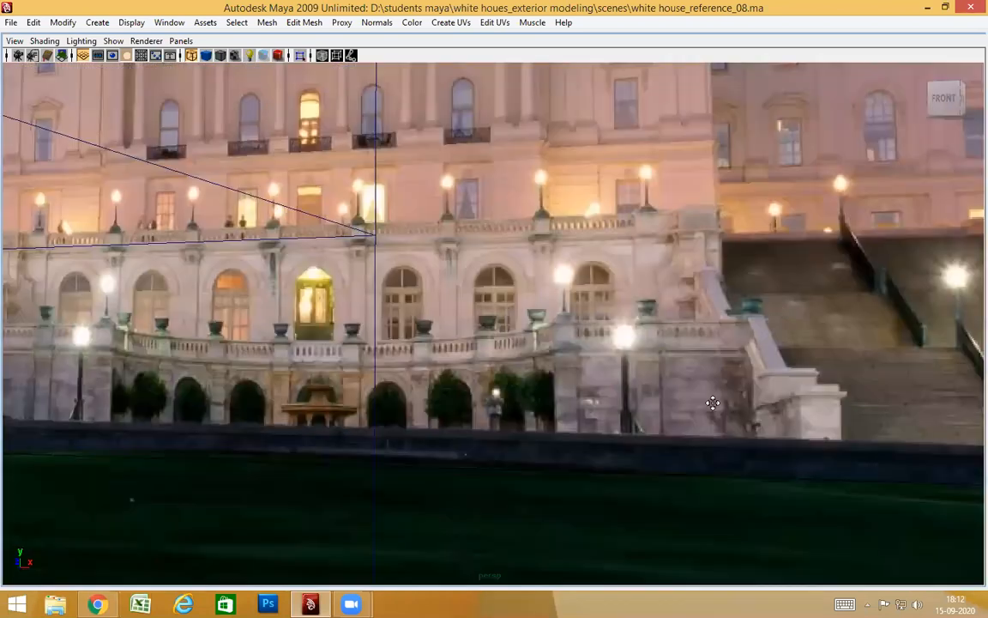
{"action": "left_click_drag", "start_coordinate": [713, 404], "coordinate": [712, 382], "text": "alt"}
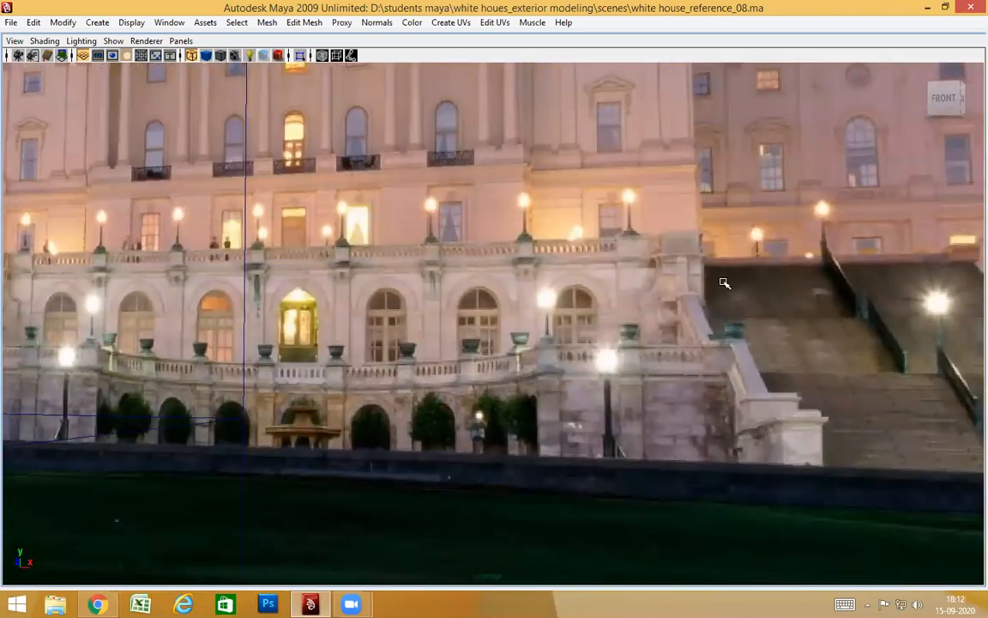
{"action": "right_click_drag", "start_coordinate": [711, 359], "coordinate": [148, 314], "text": "alt"}
{"action": "mouse_move", "coordinate": [532, 360]}
{"action": "right_mouse_down", "text": "alt"}
{"action": "mouse_move", "coordinate": [302, 344]}
{"action": "mouse_move", "coordinate": [123, 313]}
{"action": "right_mouse_up", "text": "alt"}
{"action": "left_click_drag", "start_coordinate": [874, 369], "coordinate": [512, 370], "text": "alt"}
{"action": "right_click_drag", "start_coordinate": [601, 364], "coordinate": [662, 359], "text": "alt"}
Step: Switch back to the front view and select the pier at the arcade's outer end, beside the staircase
{"action": "key", "text": "space"}
{"action": "left_click_drag", "start_coordinate": [660, 361], "coordinate": [676, 398]}
{"action": "middle_click_drag", "start_coordinate": [250, 368], "coordinate": [606, 359], "text": "alt"}
{"action": "right_click_drag", "start_coordinate": [606, 359], "coordinate": [779, 354], "text": "alt"}
{"action": "middle_click_drag", "start_coordinate": [443, 352], "coordinate": [592, 363], "text": "alt"}
{"action": "right_click_drag", "start_coordinate": [455, 350], "coordinate": [606, 368], "text": "alt"}
{"action": "middle_click_drag", "start_coordinate": [482, 337], "coordinate": [378, 379], "text": "alt"}
{"action": "right_click_drag", "start_coordinate": [498, 375], "coordinate": [620, 368], "text": "alt"}
{"action": "middle_click_drag", "start_coordinate": [178, 336], "coordinate": [629, 353], "text": "alt"}
{"action": "left_click", "coordinate": [404, 370]}
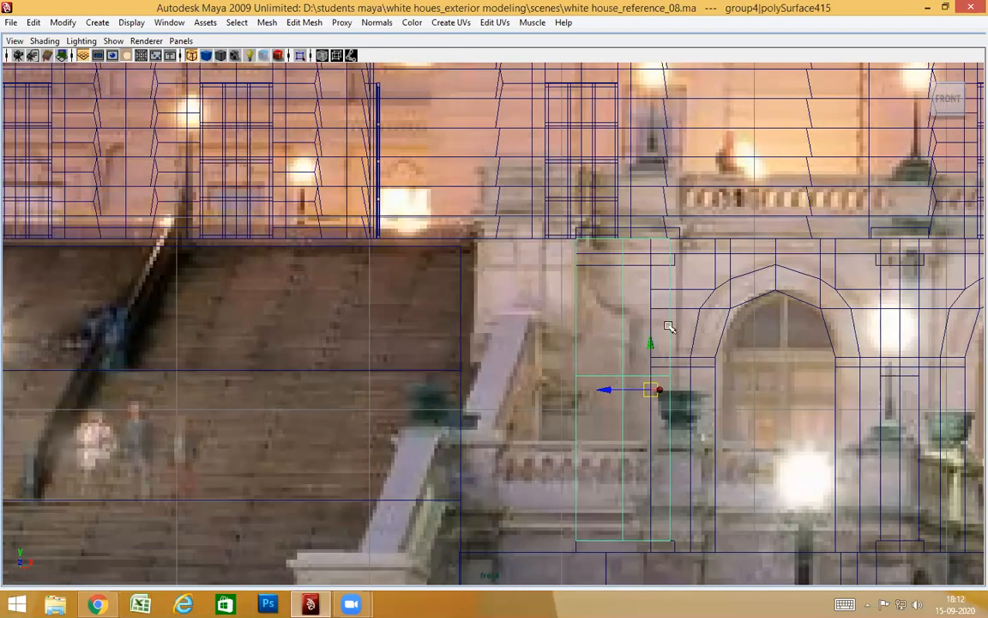
Step: Examine the arcade's half arch at the building's centre line against the lit doorway in the reference photo
{"action": "middle_click_drag", "start_coordinate": [603, 295], "coordinate": [441, 342], "text": "alt"}
{"action": "middle_click_drag", "start_coordinate": [545, 331], "coordinate": [531, 293], "text": "alt"}
{"action": "middle_click_drag", "start_coordinate": [670, 252], "coordinate": [190, 277], "text": "alt"}
{"action": "scroll", "coordinate": [387, 251], "scroll_direction": "down", "scroll_amount": 4}
{"action": "middle_click_drag", "start_coordinate": [686, 260], "coordinate": [328, 280], "text": "alt"}
{"action": "scroll", "coordinate": [536, 291], "scroll_direction": "up", "scroll_amount": 3}
{"action": "scroll", "coordinate": [626, 270], "scroll_direction": "up", "scroll_amount": 2}
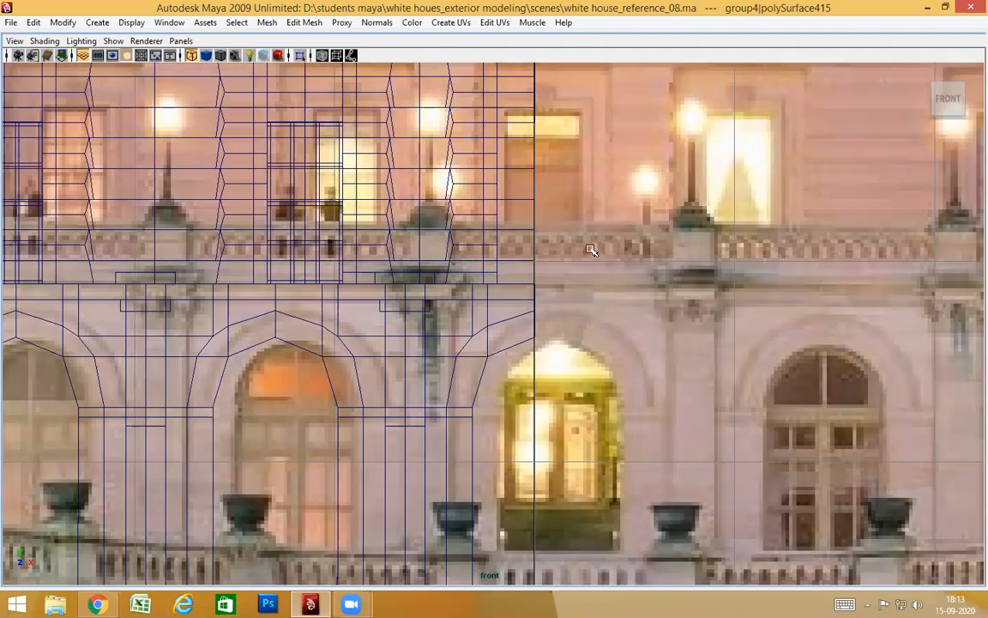
Step: Compare the modelled arches with the reference photo in the front view, from the outer pier to the building's centre line
{"action": "middle_click_drag", "start_coordinate": [430, 329], "coordinate": [630, 353], "text": "alt"}
{"action": "middle_click_drag", "start_coordinate": [796, 344], "coordinate": [565, 313], "text": "alt"}
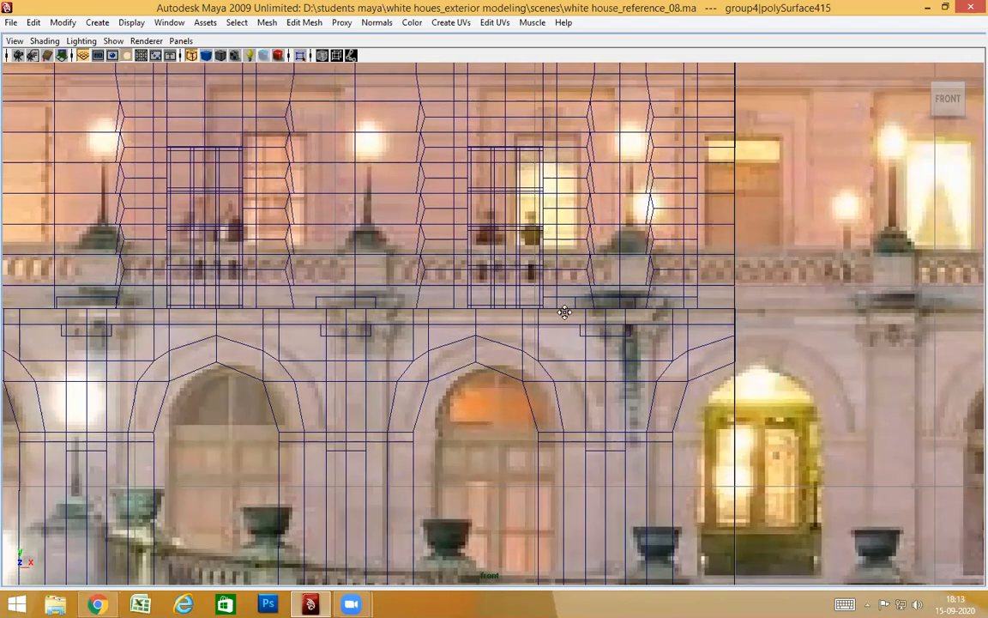
{"action": "middle_click_drag", "start_coordinate": [176, 391], "coordinate": [648, 393], "text": "alt"}
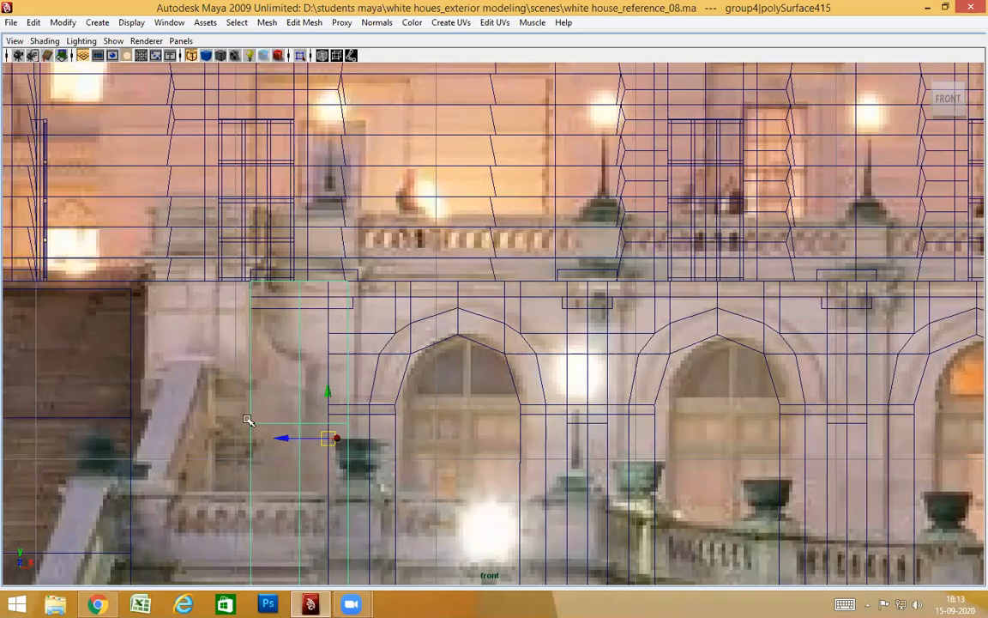
{"action": "middle_click_drag", "start_coordinate": [467, 389], "coordinate": [371, 348], "text": "alt"}
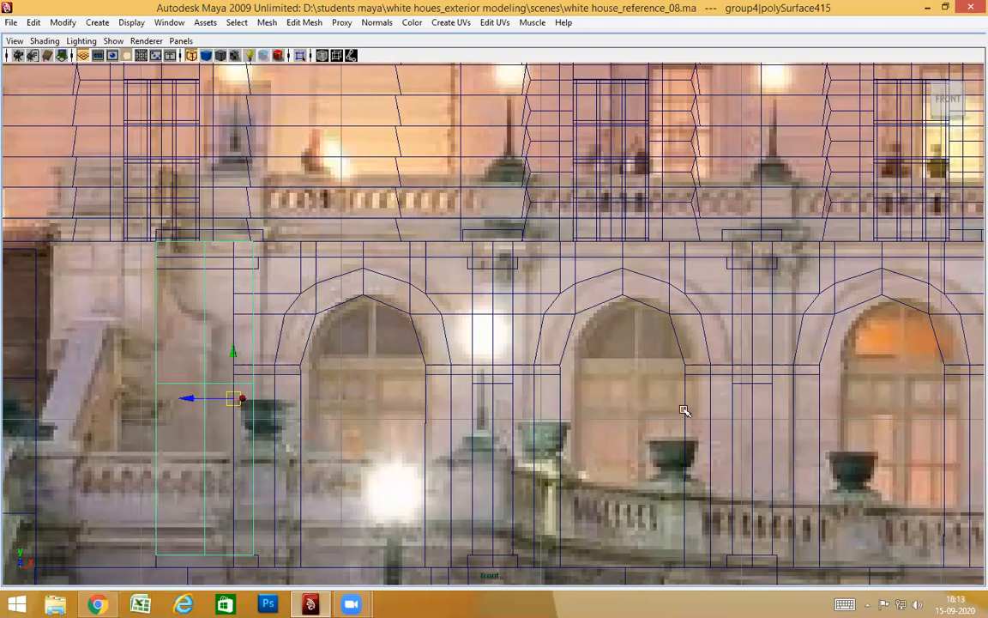
{"action": "middle_click_drag", "start_coordinate": [813, 399], "coordinate": [306, 402], "text": "alt"}
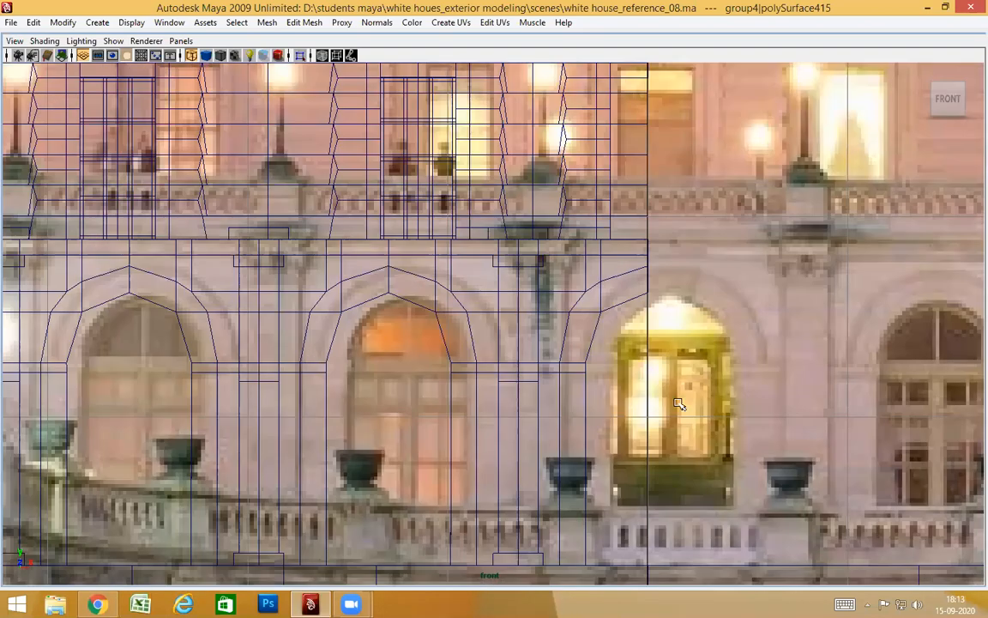
{"action": "middle_click_drag", "start_coordinate": [661, 354], "coordinate": [593, 446], "text": "alt"}
Step: Return to the perspective view and examine the photo's terrace balustrade, lamps and arches up to the staircase
{"action": "key", "text": "space"}
{"action": "left_click_drag", "start_coordinate": [641, 351], "coordinate": [642, 322]}
{"action": "left_click_drag", "start_coordinate": [646, 383], "coordinate": [470, 343], "text": "alt"}
{"action": "middle_click_drag", "start_coordinate": [781, 343], "coordinate": [133, 364], "text": "alt"}
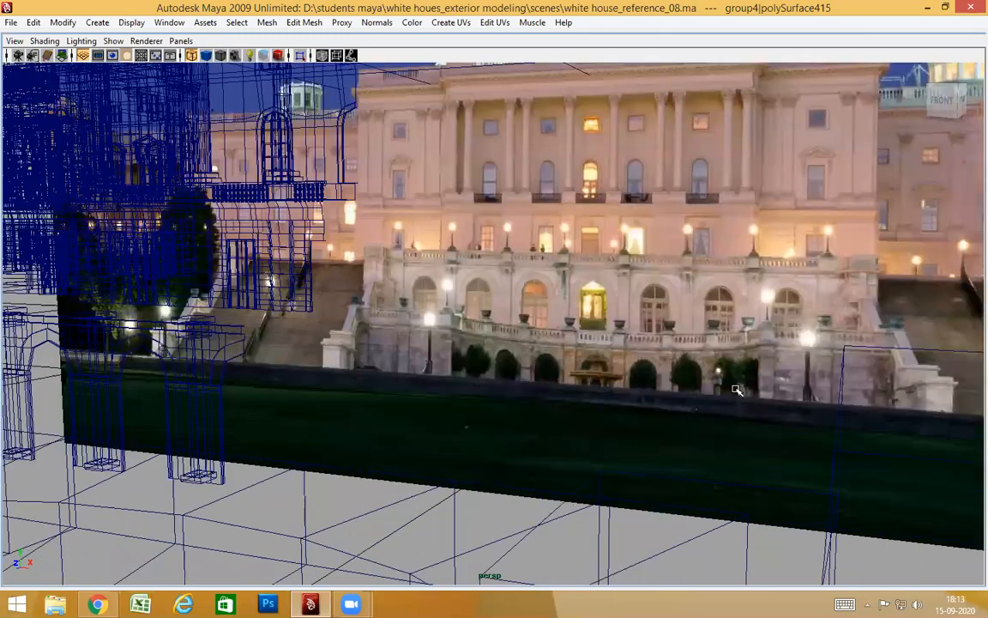
{"action": "scroll", "coordinate": [736, 388], "scroll_direction": "up", "scroll_amount": 4}
{"action": "middle_click_drag", "start_coordinate": [686, 403], "coordinate": [661, 441], "text": "alt"}
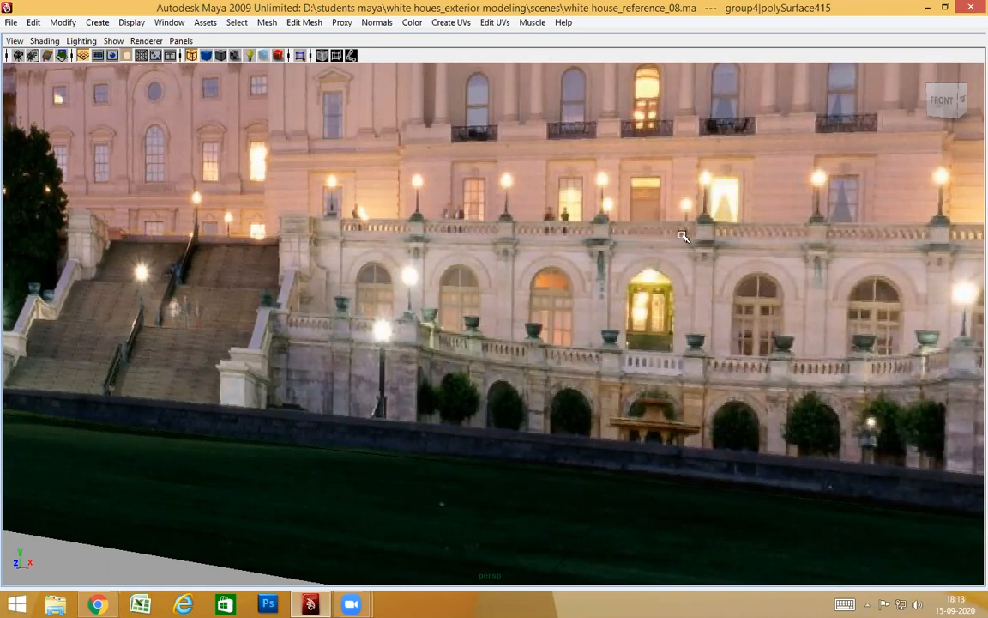
{"action": "right_click_drag", "start_coordinate": [701, 256], "coordinate": [435, 163], "text": "alt"}
{"action": "right_click_drag", "start_coordinate": [432, 215], "coordinate": [475, 126], "text": "alt"}
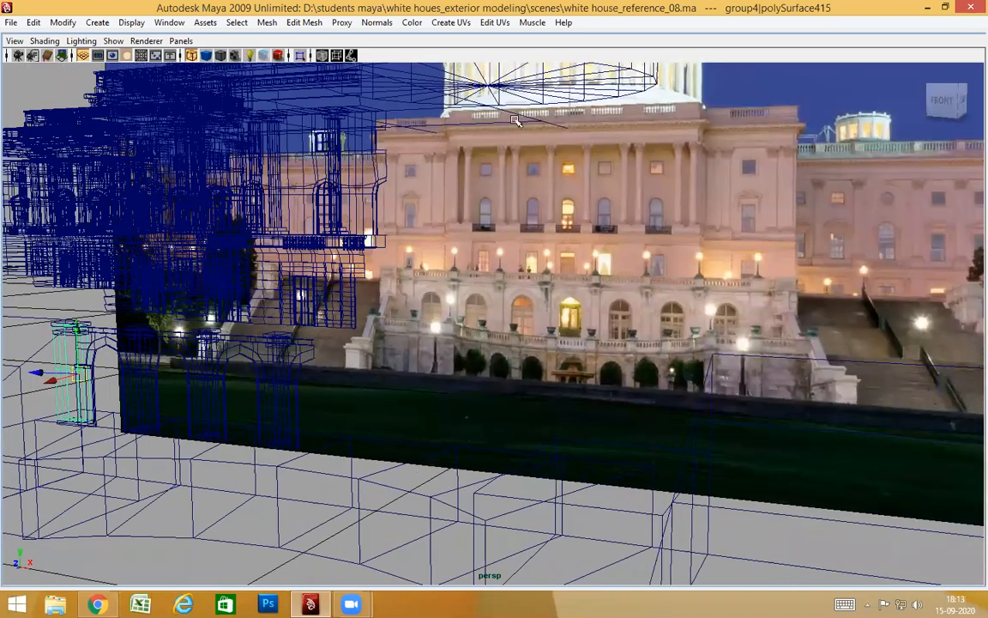
{"action": "scroll", "coordinate": [605, 109], "scroll_direction": "up", "scroll_amount": 4}
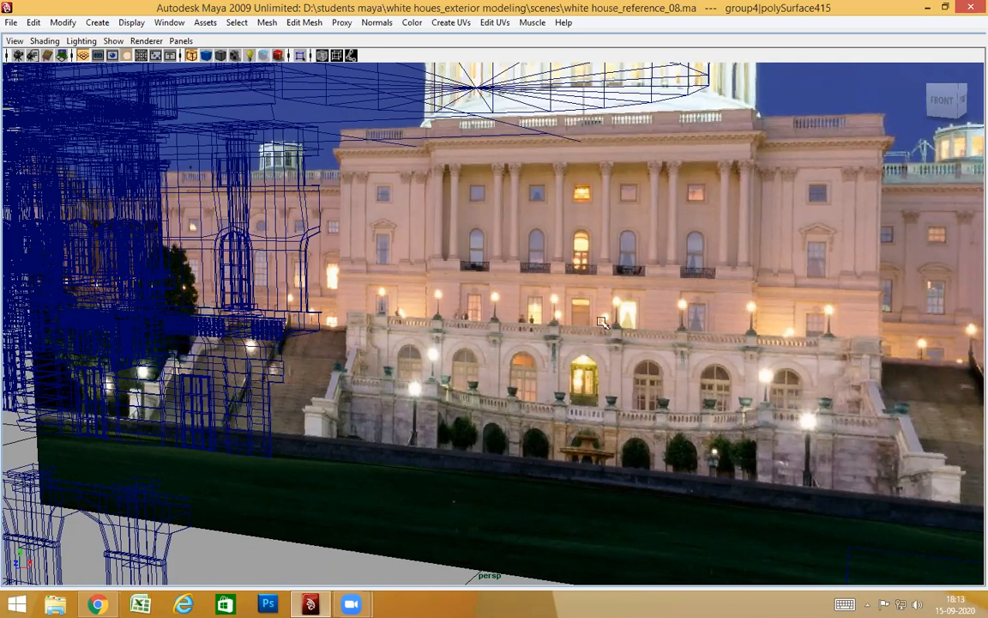
{"action": "right_click_drag", "start_coordinate": [605, 337], "coordinate": [623, 370], "text": "alt"}
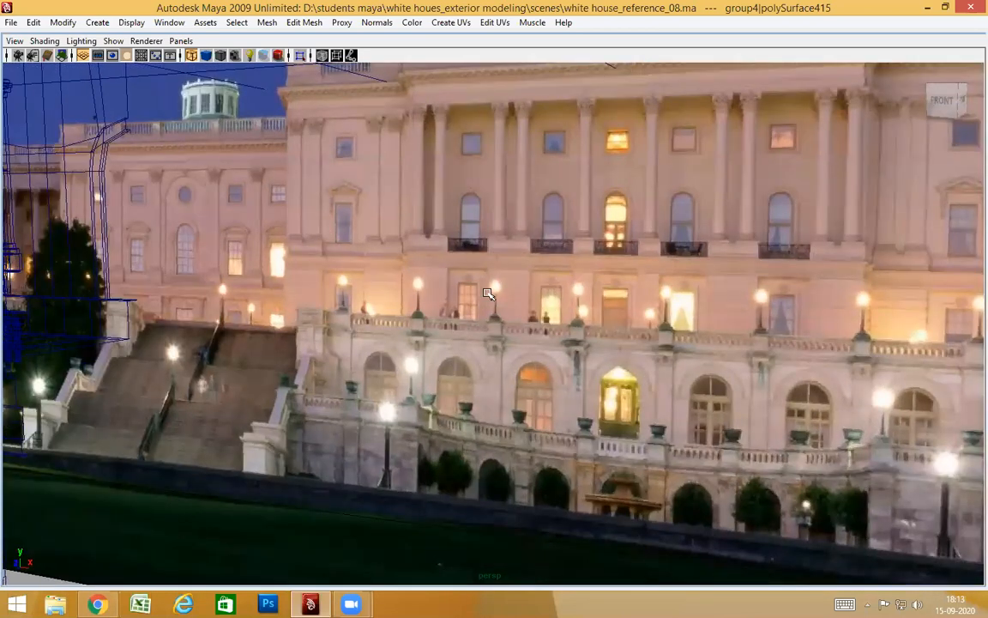
{"action": "right_click_drag", "start_coordinate": [599, 370], "coordinate": [20, 290], "text": "alt"}
Step: Duplicate the handrail of the building's upper balcony
{"action": "left_click_drag", "start_coordinate": [268, 309], "coordinate": [532, 319], "text": "alt"}
{"action": "middle_click_drag", "start_coordinate": [532, 320], "coordinate": [892, 319], "text": "alt"}
{"action": "right_click_drag", "start_coordinate": [557, 313], "coordinate": [823, 322], "text": "alt"}
{"action": "middle_click_drag", "start_coordinate": [824, 321], "coordinate": [258, 323], "text": "alt"}
{"action": "right_click_drag", "start_coordinate": [257, 322], "coordinate": [360, 339], "text": "alt"}
{"action": "left_click_drag", "start_coordinate": [248, 330], "coordinate": [505, 388], "text": "alt"}
{"action": "left_click", "coordinate": [327, 371]}
{"action": "right_click_drag", "start_coordinate": [504, 388], "coordinate": [471, 407], "text": "alt"}
{"action": "left_click_drag", "start_coordinate": [470, 405], "coordinate": [471, 407], "text": "alt"}
{"action": "key", "text": "ctrl+d"}
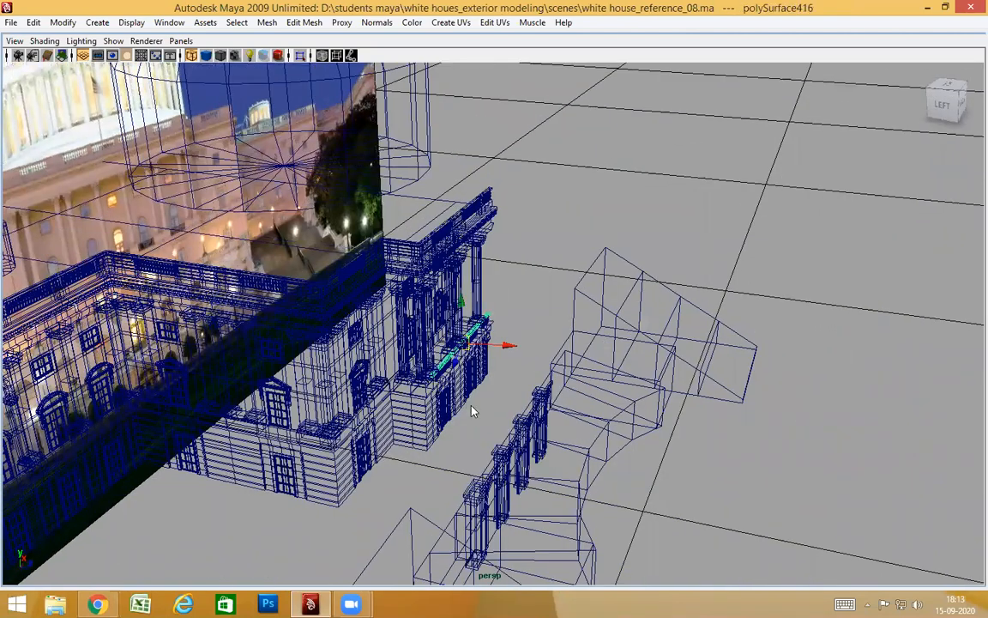
Step: Set the Move tool's axis orientation to World for the copied handrail
{"action": "left_click_drag", "start_coordinate": [527, 350], "coordinate": [456, 443], "text": "alt"}
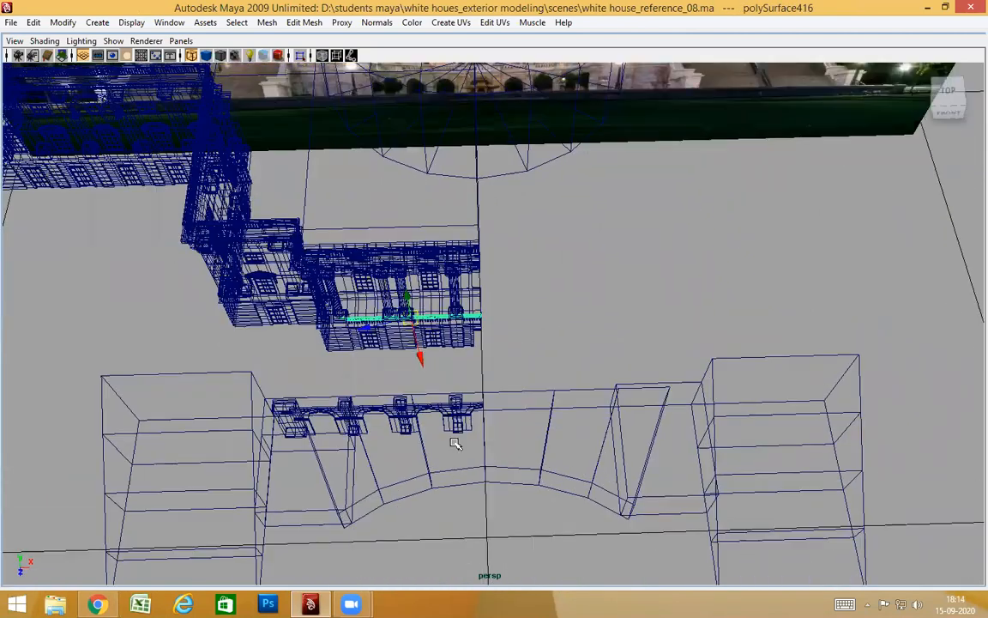
{"action": "left_click", "coordinate": [423, 337]}
{"action": "mouse_move", "coordinate": [398, 354]}
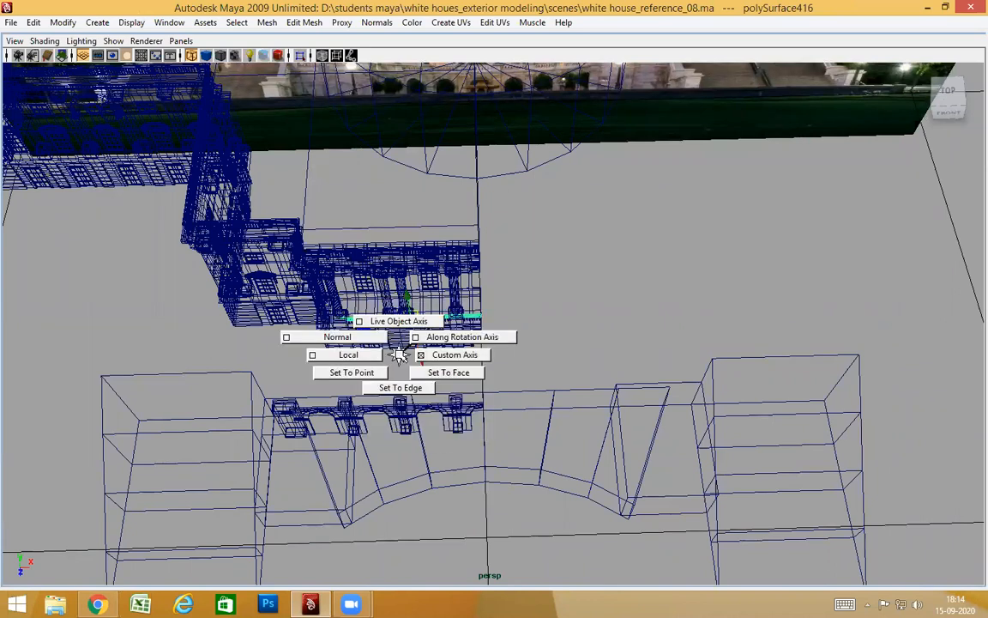
{"action": "left_click", "coordinate": [399, 355]}
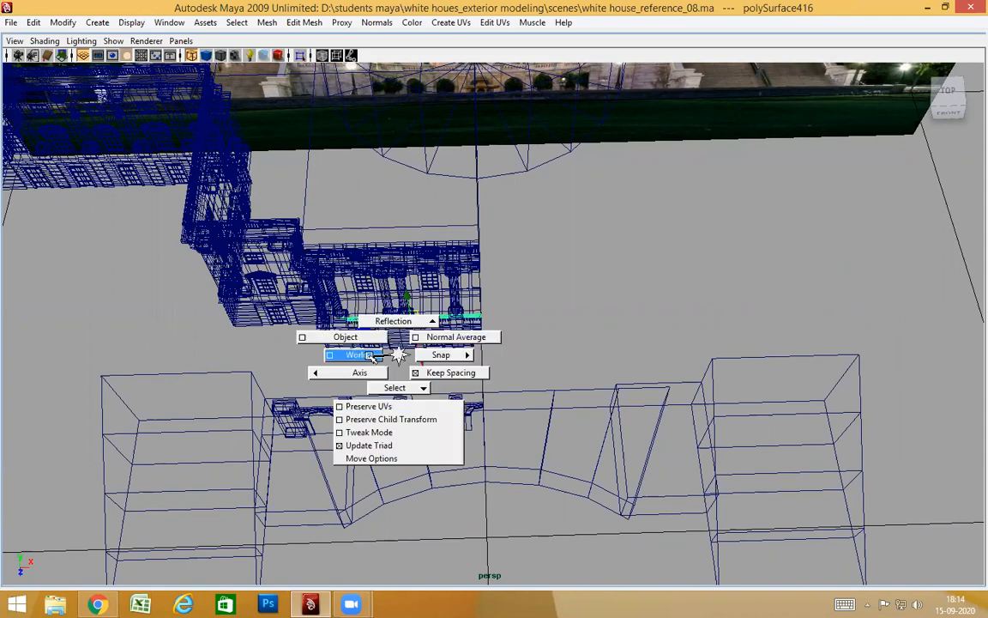
Step: In the front view, lower the copied handrail to the top of the terrace balustrade in the reference photo
{"action": "left_click_drag", "start_coordinate": [419, 356], "coordinate": [376, 339], "text": "alt"}
{"action": "right_click_drag", "start_coordinate": [376, 339], "coordinate": [759, 401], "text": "alt"}
{"action": "left_click_drag", "start_coordinate": [539, 402], "coordinate": [621, 404], "text": "alt"}
{"action": "middle_click_drag", "start_coordinate": [621, 405], "coordinate": [509, 404], "text": "alt"}
{"action": "key", "text": "space"}
{"action": "left_click_drag", "start_coordinate": [510, 396], "coordinate": [512, 420]}
{"action": "left_click_drag", "start_coordinate": [609, 434], "coordinate": [502, 423]}
{"action": "right_click_drag", "start_coordinate": [684, 429], "coordinate": [699, 428], "text": "alt"}
{"action": "middle_click_drag", "start_coordinate": [553, 355], "coordinate": [590, 484], "text": "alt"}
{"action": "left_click", "coordinate": [260, 108]}
{"action": "left_click_drag", "start_coordinate": [260, 155], "coordinate": [261, 358]}
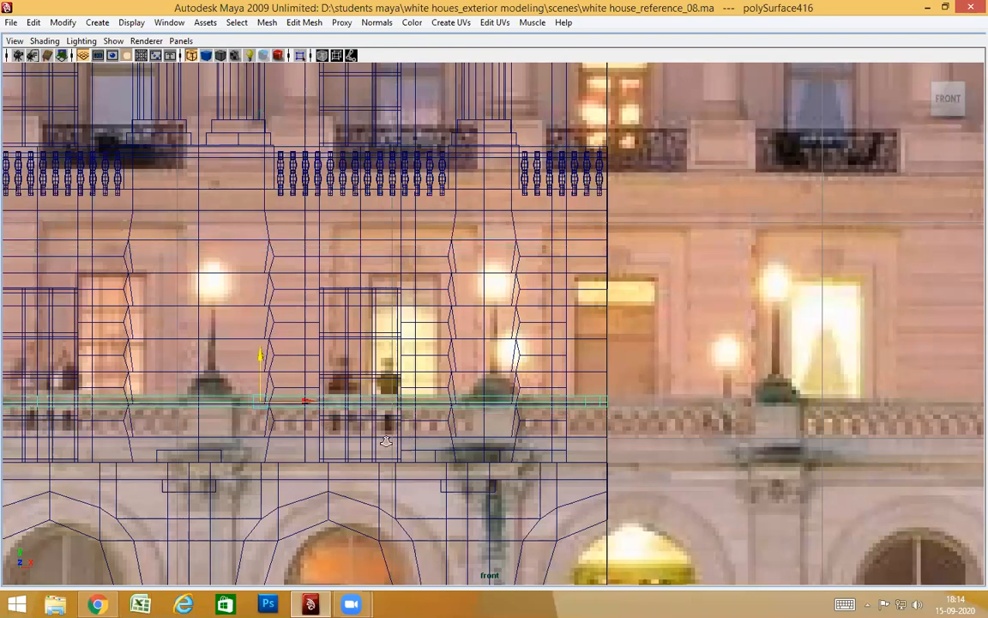
{"action": "scroll", "coordinate": [331, 428], "scroll_direction": "down", "scroll_amount": 2}
{"action": "scroll", "coordinate": [326, 433], "scroll_direction": "up", "scroll_amount": 3}
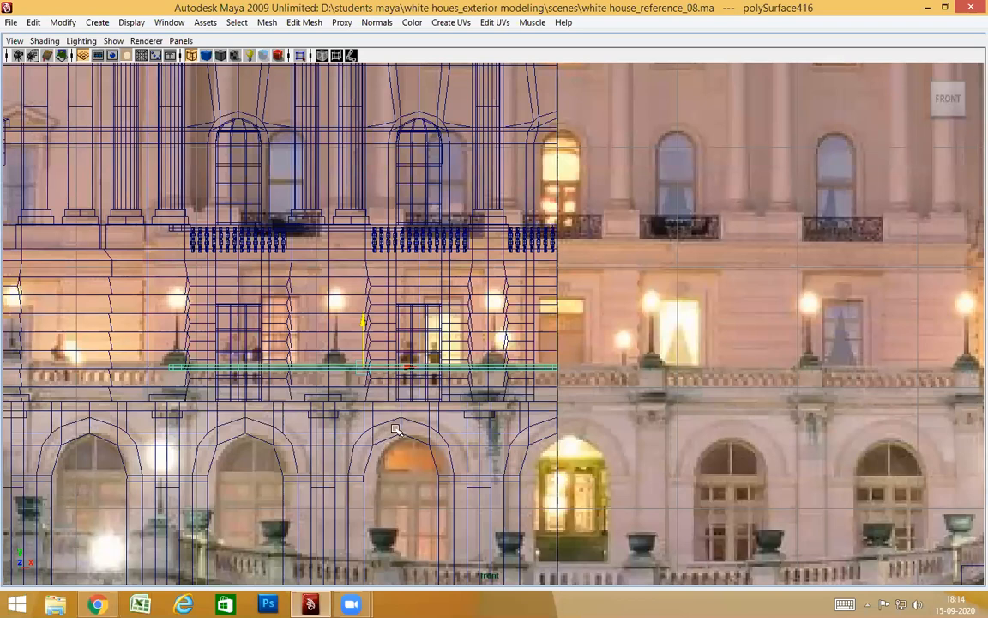
Step: Inspect the copied handrail in shaded perspective and center its pivot
{"action": "middle_click_drag", "start_coordinate": [490, 413], "coordinate": [444, 400], "text": "alt"}
{"action": "key", "text": "space"}
{"action": "left_click_drag", "start_coordinate": [444, 400], "coordinate": [440, 369]}
{"action": "left_click_drag", "start_coordinate": [482, 459], "coordinate": [609, 440], "text": "alt"}
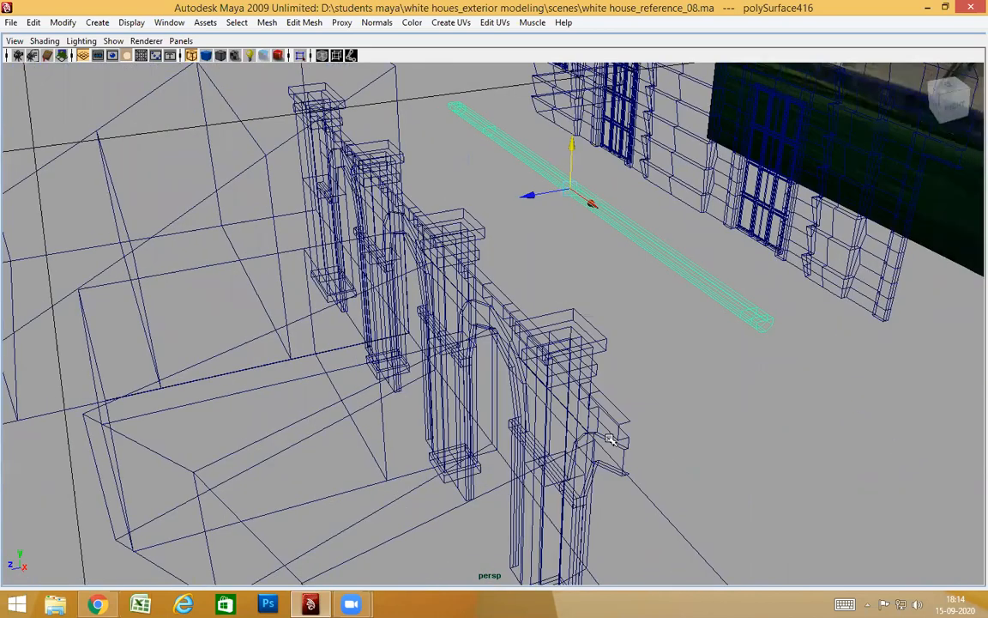
{"action": "key", "text": "5"}
{"action": "left_click_drag", "start_coordinate": [637, 433], "coordinate": [596, 430], "text": "alt"}
{"action": "left_click", "coordinate": [685, 504]}
{"action": "left_click_drag", "start_coordinate": [686, 498], "coordinate": [718, 329], "text": "alt"}
{"action": "left_click", "coordinate": [766, 202]}
{"action": "left_click_drag", "start_coordinate": [766, 203], "coordinate": [762, 323], "text": "alt"}
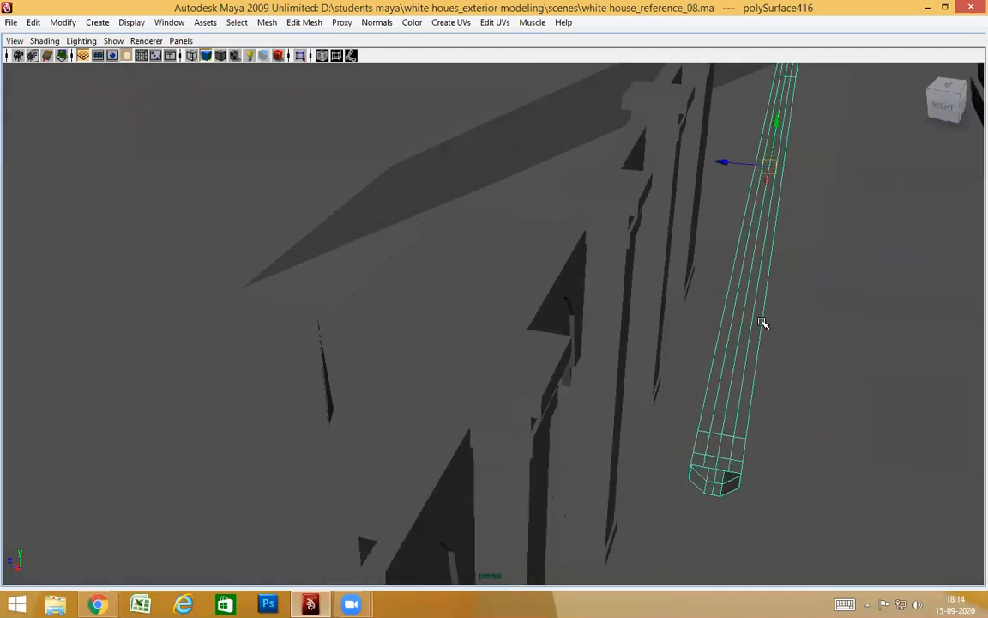
{"action": "left_click", "coordinate": [63, 22]}
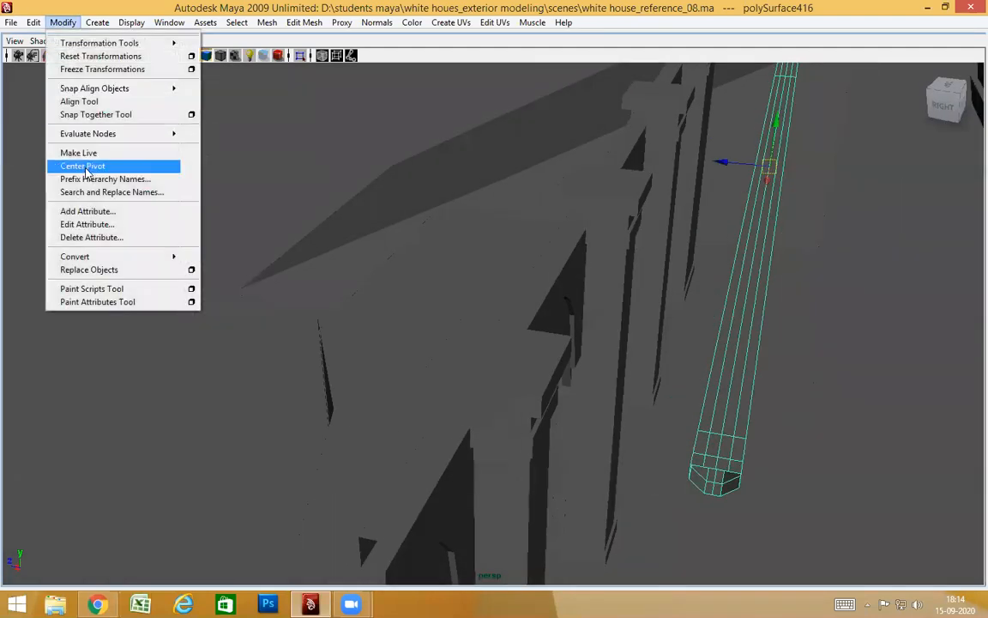
{"action": "left_click", "coordinate": [79, 166]}
Step: Examine the copied handrail's position relative to the arcade piers and the building wall from several angles
{"action": "left_click_drag", "start_coordinate": [430, 215], "coordinate": [633, 288], "text": "alt"}
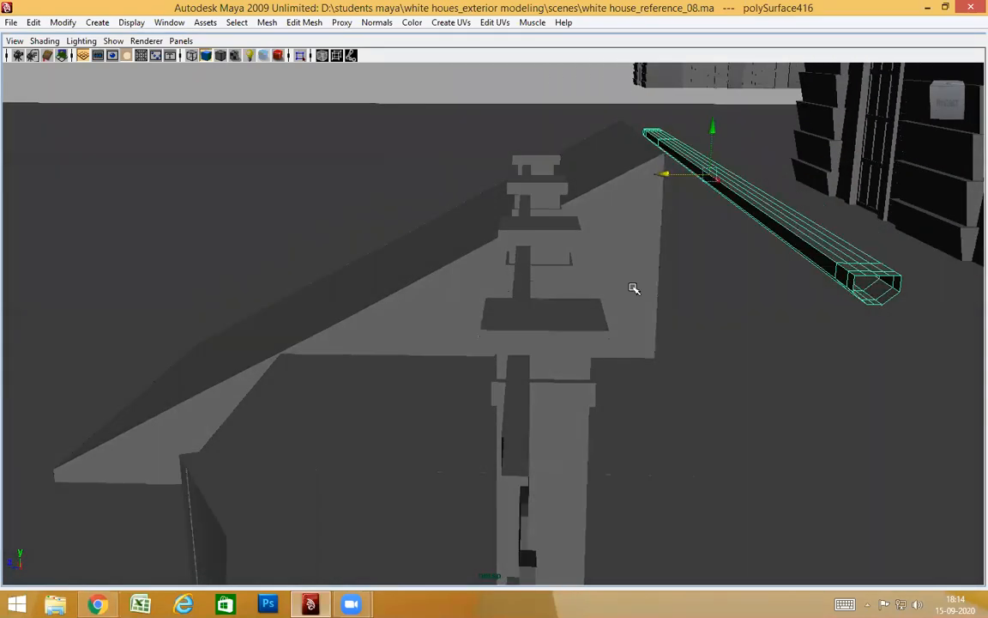
{"action": "left_click_drag", "start_coordinate": [659, 340], "coordinate": [343, 281], "text": "alt"}
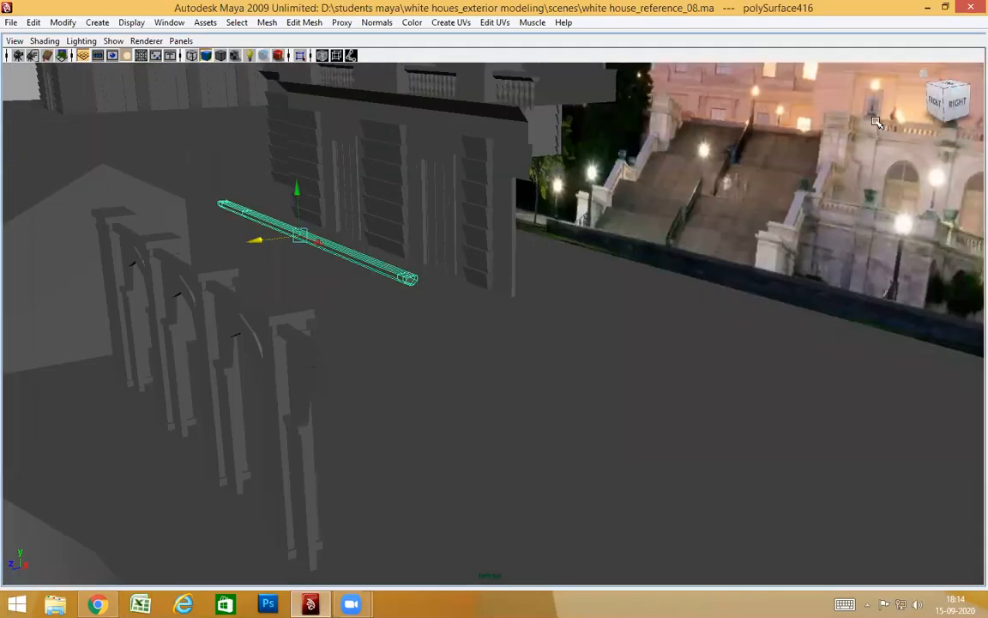
{"action": "left_click_drag", "start_coordinate": [285, 219], "coordinate": [512, 287], "text": "alt"}
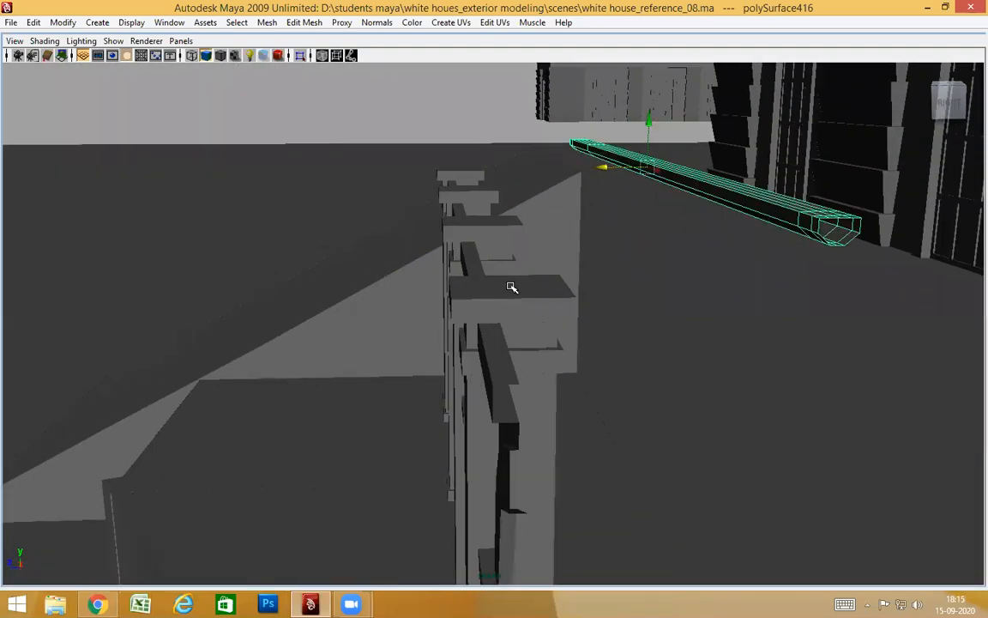
{"action": "left_click", "coordinate": [512, 288]}
{"action": "left_click_drag", "start_coordinate": [503, 326], "coordinate": [566, 292], "text": "alt"}
{"action": "right_click_drag", "start_coordinate": [591, 290], "coordinate": [660, 329]}
{"action": "left_click", "coordinate": [560, 288]}
{"action": "left_click_drag", "start_coordinate": [660, 329], "coordinate": [520, 282], "text": "alt"}
{"action": "right_click_drag", "start_coordinate": [520, 282], "coordinate": [683, 160]}
{"action": "left_click", "coordinate": [684, 160]}
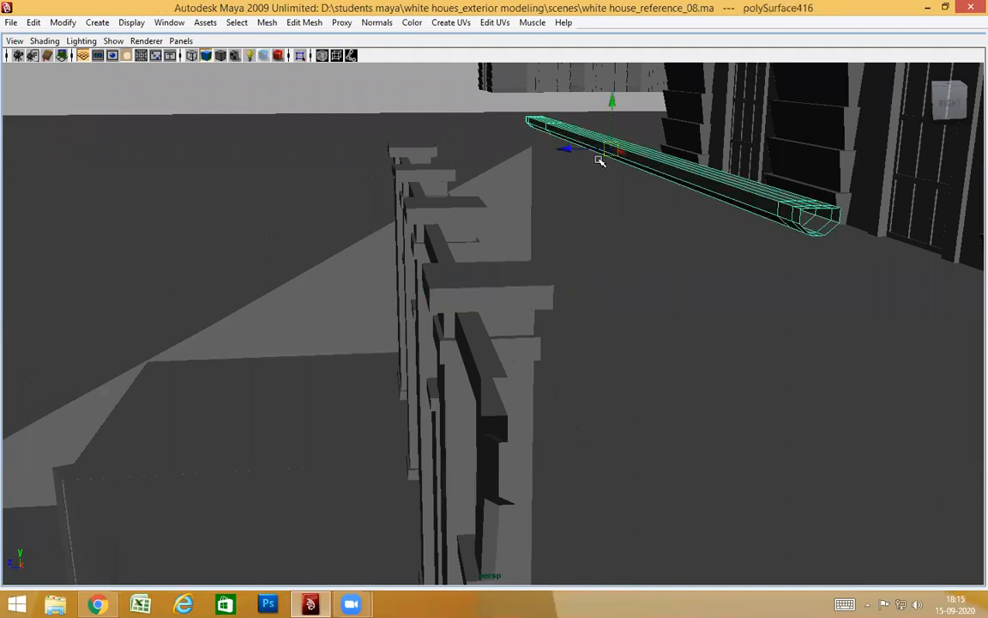
Step: Shift the copied handrail slightly along the Z axis towards the arcade and check it in shaded display
{"action": "left_click", "coordinate": [567, 150]}
{"action": "key", "text": "4"}
{"action": "left_click_drag", "start_coordinate": [519, 296], "coordinate": [345, 283], "text": "alt"}
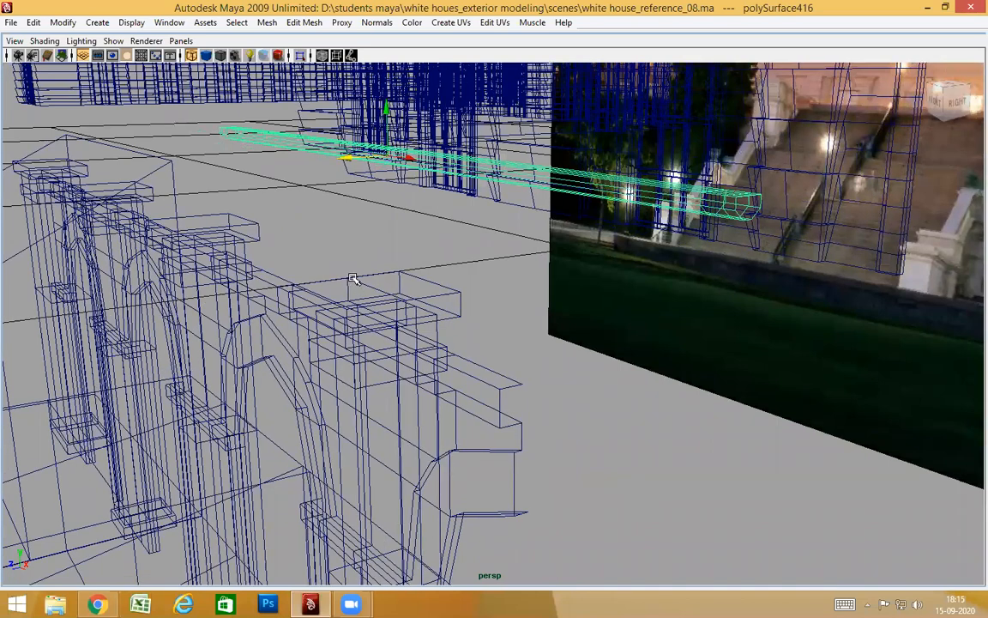
{"action": "middle_click_drag", "start_coordinate": [353, 279], "coordinate": [342, 279]}
{"action": "left_click_drag", "start_coordinate": [460, 330], "coordinate": [426, 329], "text": "alt"}
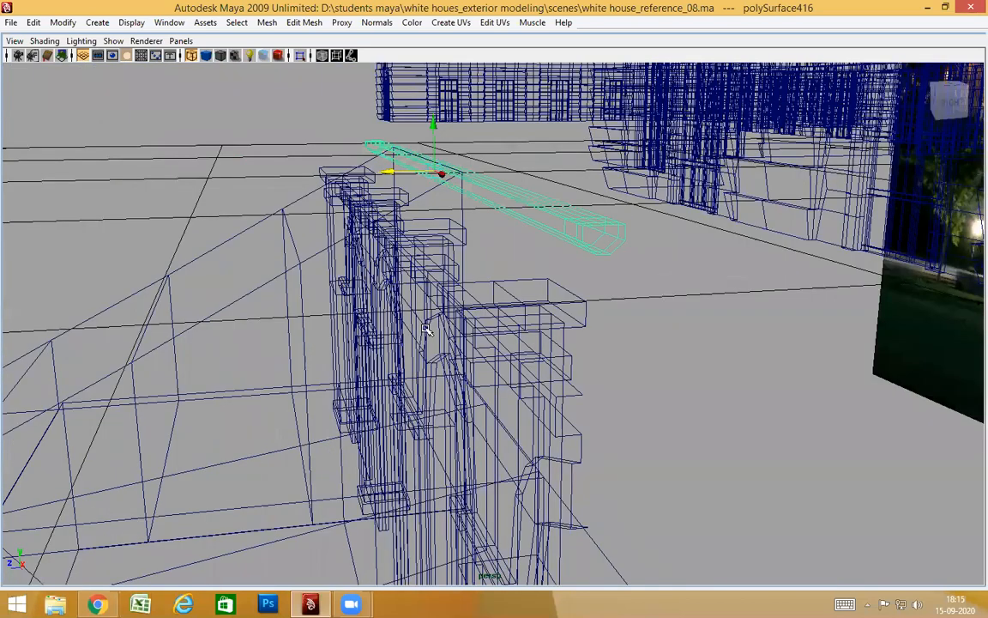
{"action": "key", "text": "f"}
{"action": "key", "text": "5"}
{"action": "left_click_drag", "start_coordinate": [517, 349], "coordinate": [622, 407], "text": "alt"}
{"action": "left_click", "coordinate": [452, 220]}
{"action": "left_click_drag", "start_coordinate": [608, 344], "coordinate": [435, 369], "text": "alt"}
Step: Show the front view in wireframe, select the handrail and compare its height and length with the photo's terrace balustrade
{"action": "right_click_drag", "start_coordinate": [435, 368], "coordinate": [583, 371], "text": "alt"}
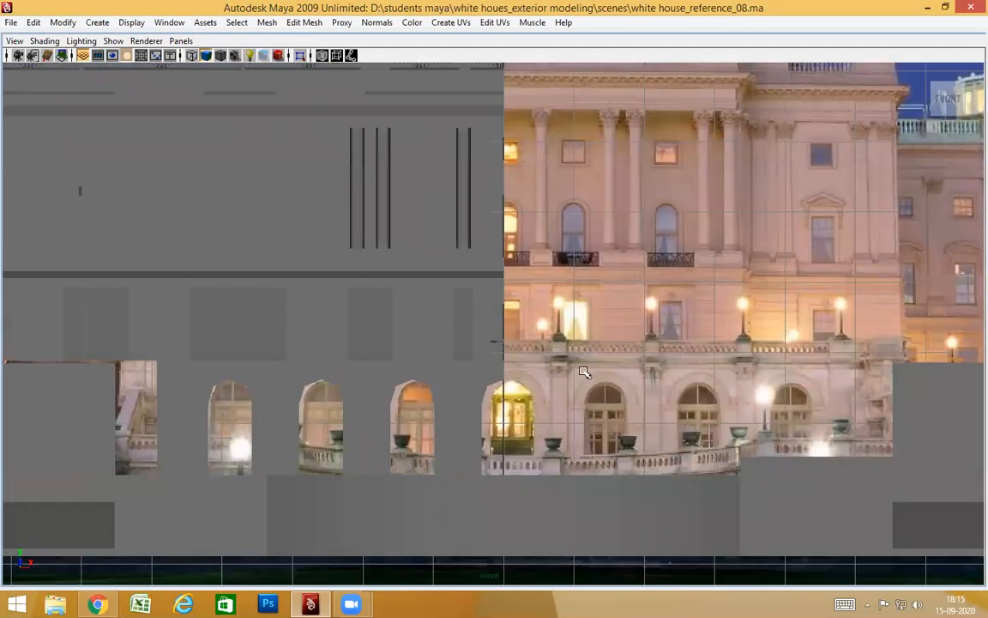
{"action": "key", "text": "4"}
{"action": "scroll", "coordinate": [575, 361], "scroll_direction": "up", "scroll_amount": 3}
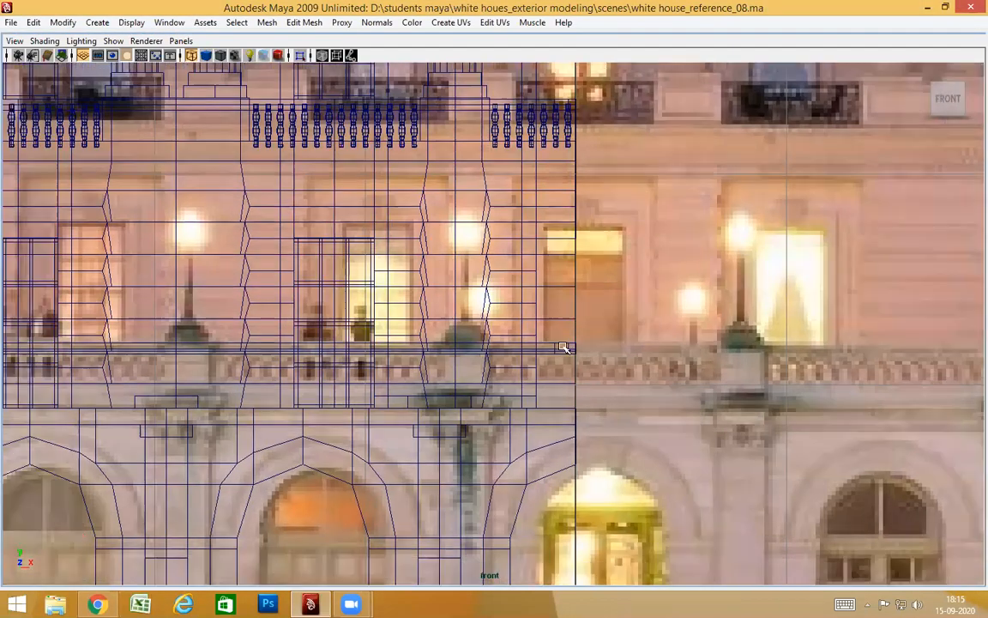
{"action": "left_click", "coordinate": [564, 346]}
{"action": "middle_click_drag", "start_coordinate": [331, 379], "coordinate": [524, 391], "text": "alt"}
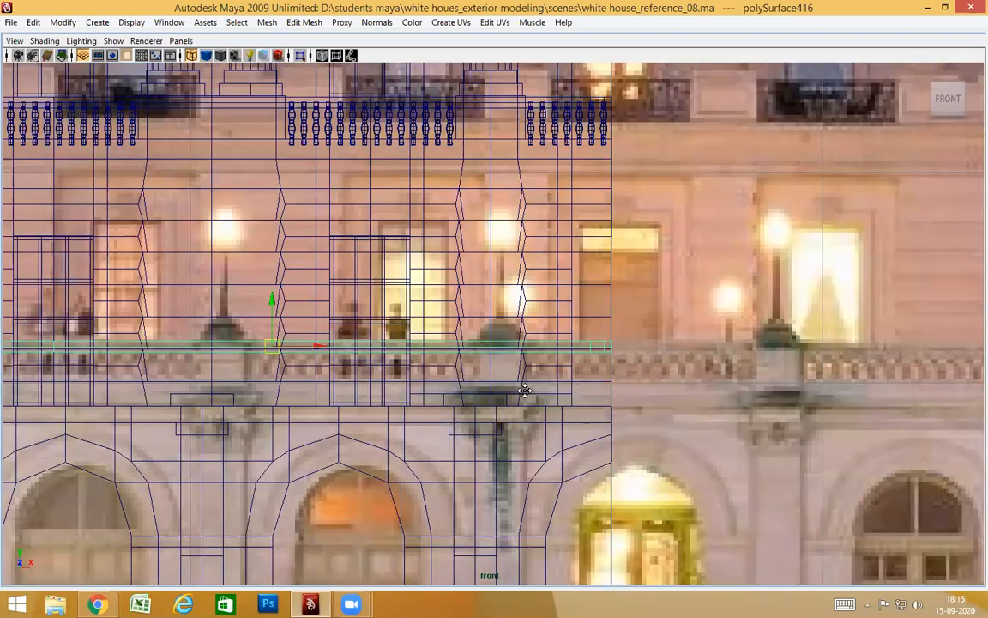
{"action": "scroll", "coordinate": [909, 339], "scroll_direction": "up", "scroll_amount": 5}
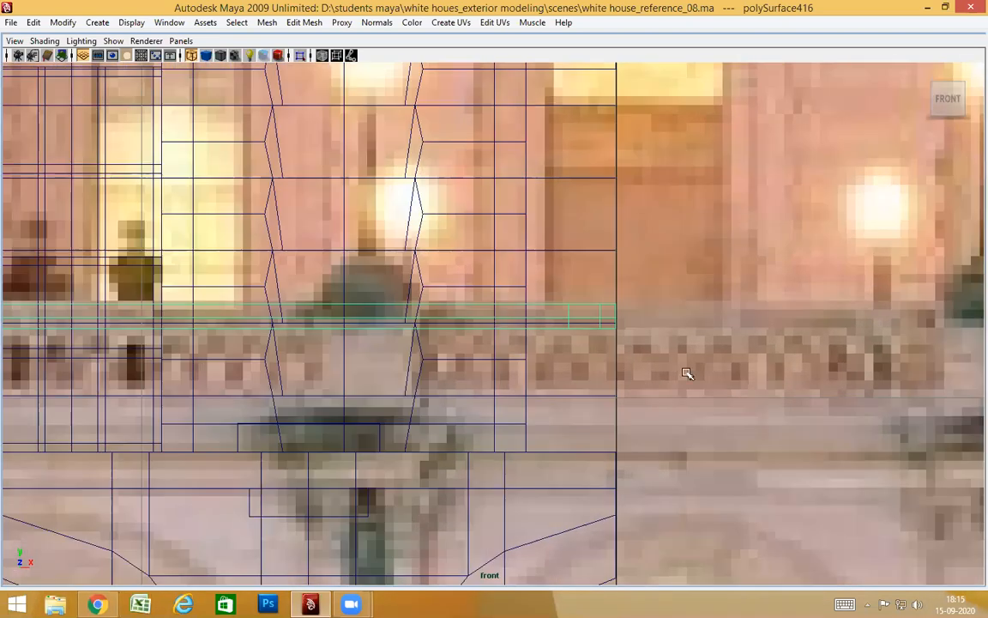
{"action": "scroll", "coordinate": [884, 361], "scroll_direction": "up", "scroll_amount": 2}
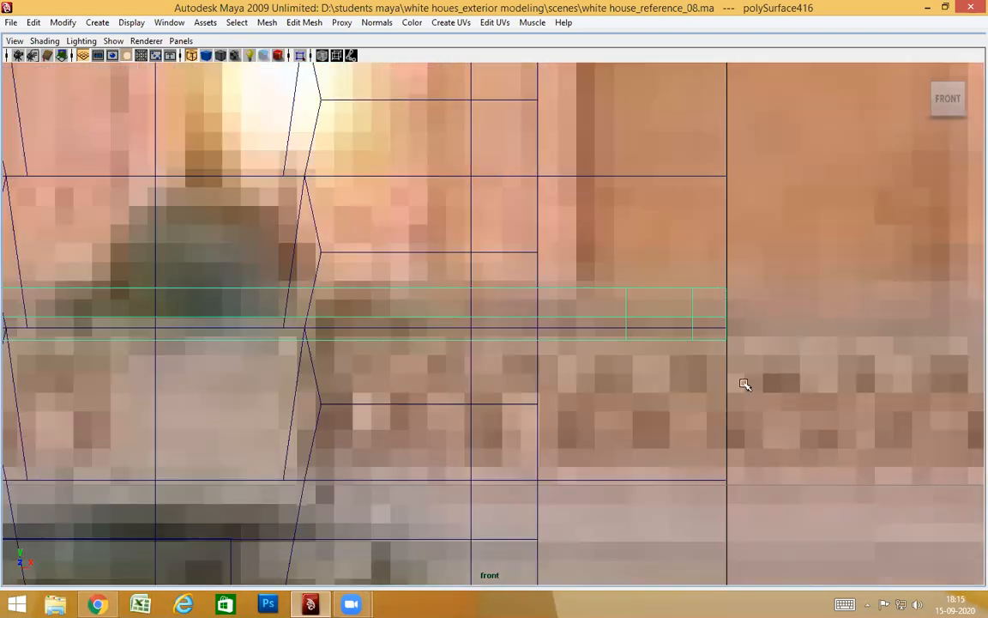
{"action": "scroll", "coordinate": [744, 383], "scroll_direction": "down", "scroll_amount": 4}
{"action": "scroll", "coordinate": [750, 375], "scroll_direction": "up", "scroll_amount": 2}
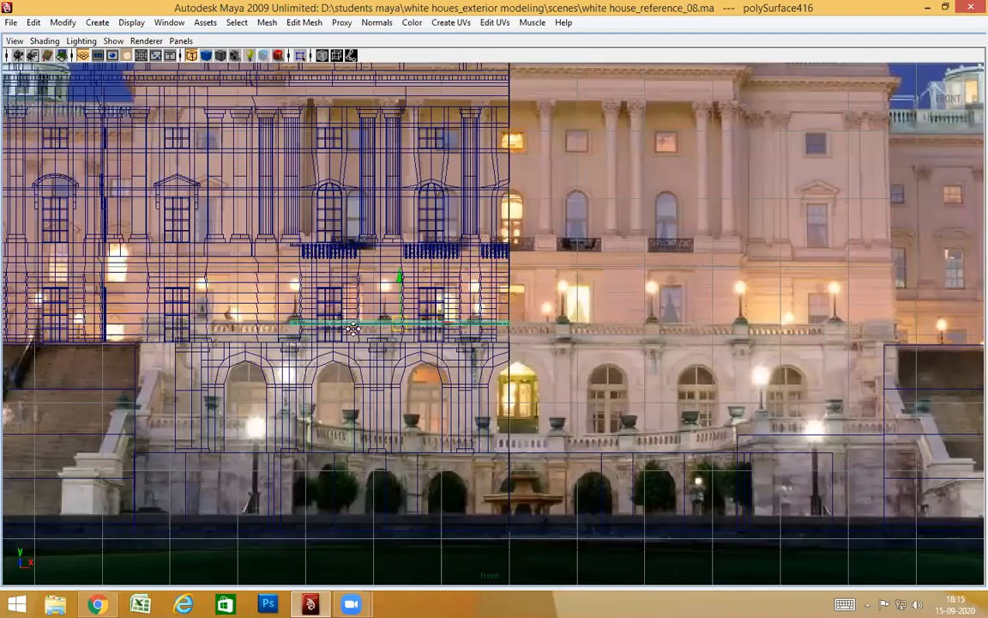
{"action": "scroll", "coordinate": [352, 329], "scroll_direction": "up", "scroll_amount": 3}
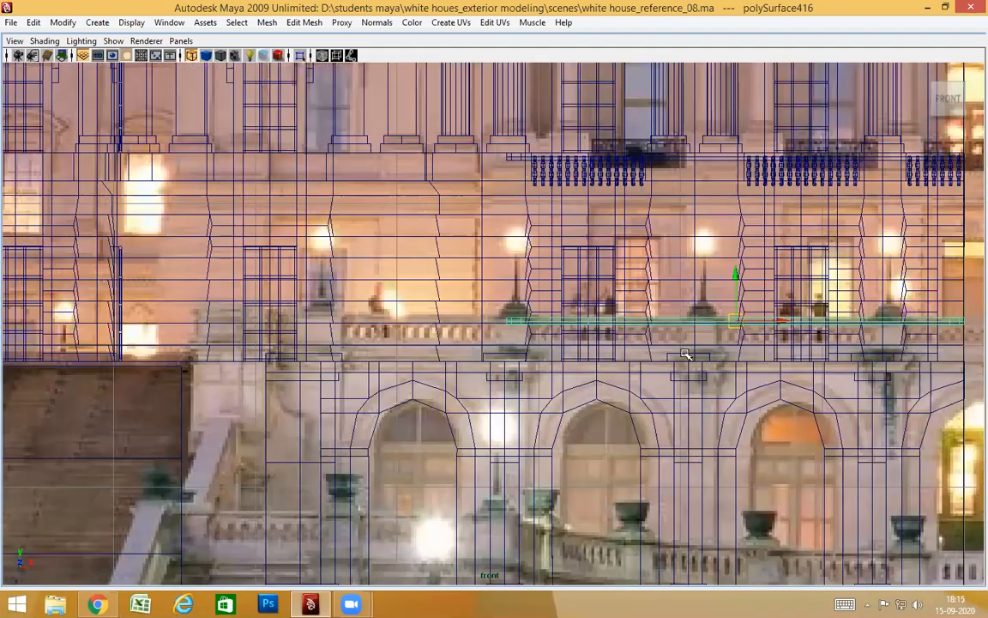
Step: Extend the handrail by moving its outer end vertices along X to the outer end of the photo's terrace balustrade
{"action": "scroll", "coordinate": [545, 310], "scroll_direction": "up", "scroll_amount": 3}
{"action": "right_click_drag", "start_coordinate": [545, 308], "coordinate": [513, 301]}
{"action": "left_click_drag", "start_coordinate": [510, 286], "coordinate": [628, 369]}
{"action": "scroll", "coordinate": [575, 372], "scroll_direction": "down", "scroll_amount": 5}
{"action": "scroll", "coordinate": [585, 374], "scroll_direction": "down", "scroll_amount": 3}
{"action": "scroll", "coordinate": [607, 375], "scroll_direction": "up", "scroll_amount": 2}
{"action": "middle_click_drag", "start_coordinate": [612, 374], "coordinate": [727, 374], "text": "alt"}
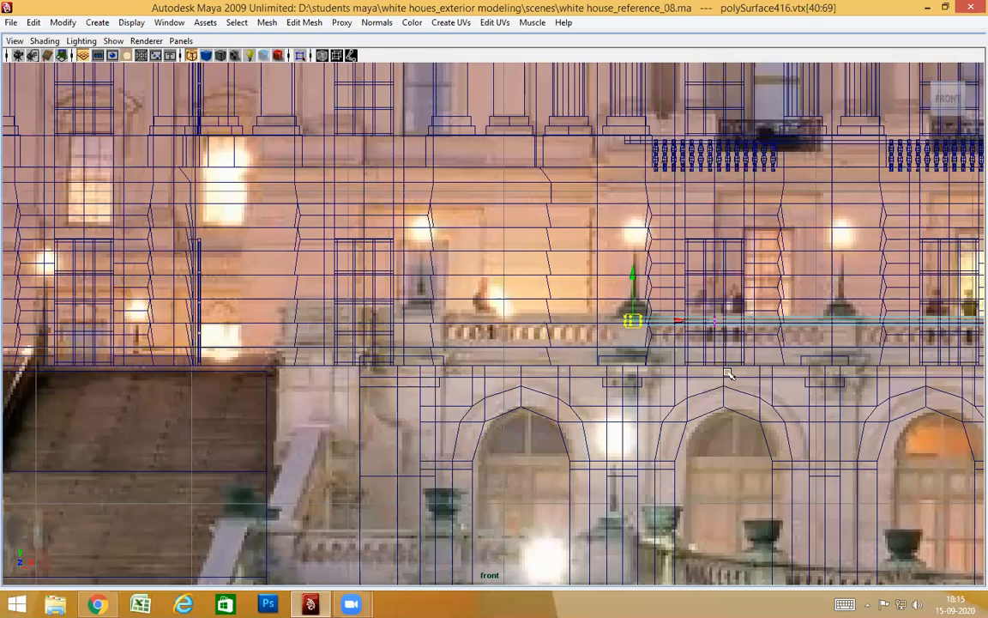
{"action": "left_click_drag", "start_coordinate": [678, 321], "coordinate": [480, 329]}
{"action": "right_click_drag", "start_coordinate": [515, 318], "coordinate": [566, 300]}
Step: Inspect the extended handrail in shaded perspective together with the arcade and the photo's terrace
{"action": "left_click_drag", "start_coordinate": [579, 342], "coordinate": [660, 388], "text": "alt"}
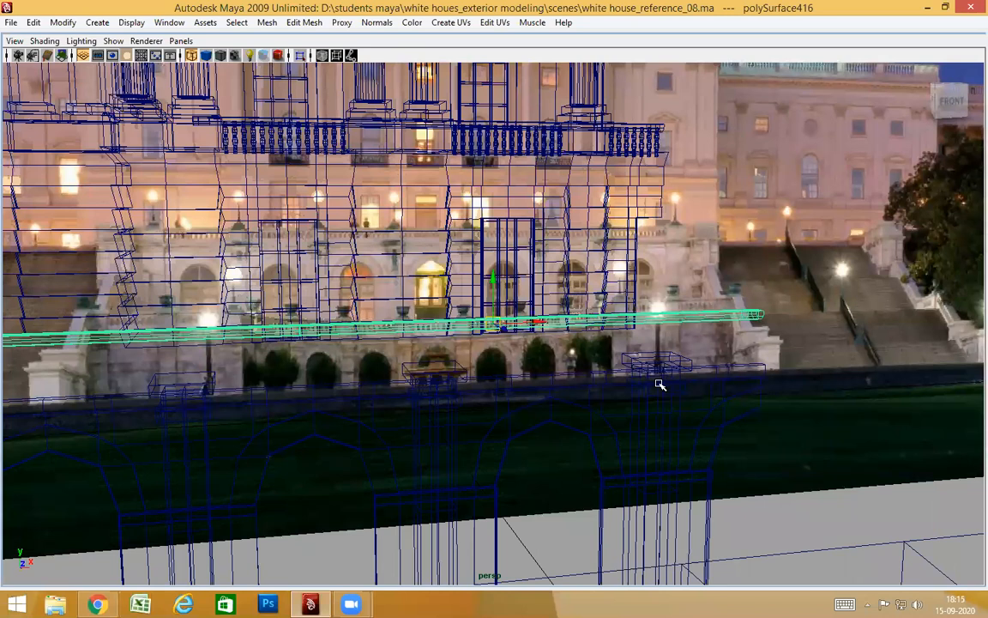
{"action": "key", "text": "5"}
{"action": "left_click_drag", "start_coordinate": [658, 396], "coordinate": [550, 376], "text": "alt"}
{"action": "left_click", "coordinate": [712, 239]}
{"action": "middle_click_drag", "start_coordinate": [685, 358], "coordinate": [431, 375], "text": "alt"}
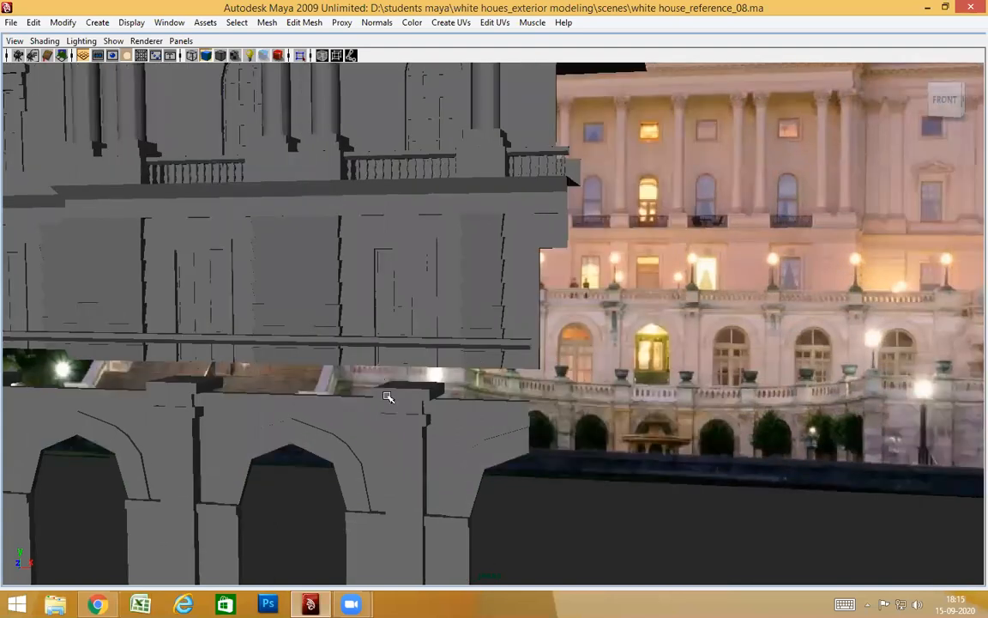
{"action": "left_click_drag", "start_coordinate": [565, 375], "coordinate": [619, 298], "text": "alt"}
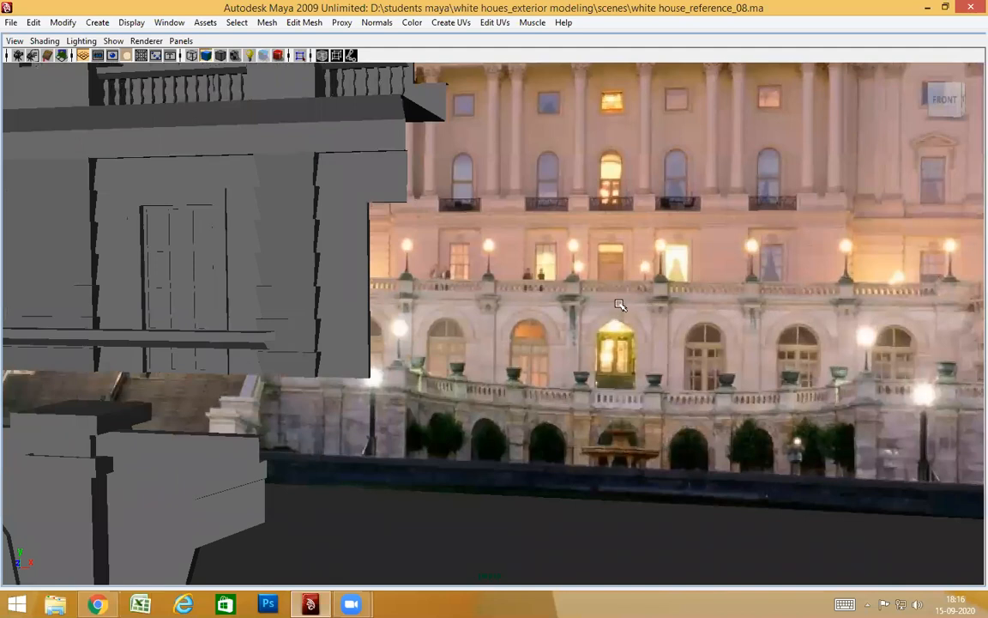
Step: Duplicate the extended handrail and move the copy down along Y below the original
{"action": "left_click_drag", "start_coordinate": [565, 397], "coordinate": [558, 360], "text": "alt"}
{"action": "middle_click_drag", "start_coordinate": [348, 426], "coordinate": [643, 428], "text": "alt"}
{"action": "left_click", "coordinate": [565, 334]}
{"action": "left_click_drag", "start_coordinate": [589, 440], "coordinate": [587, 421], "text": "alt"}
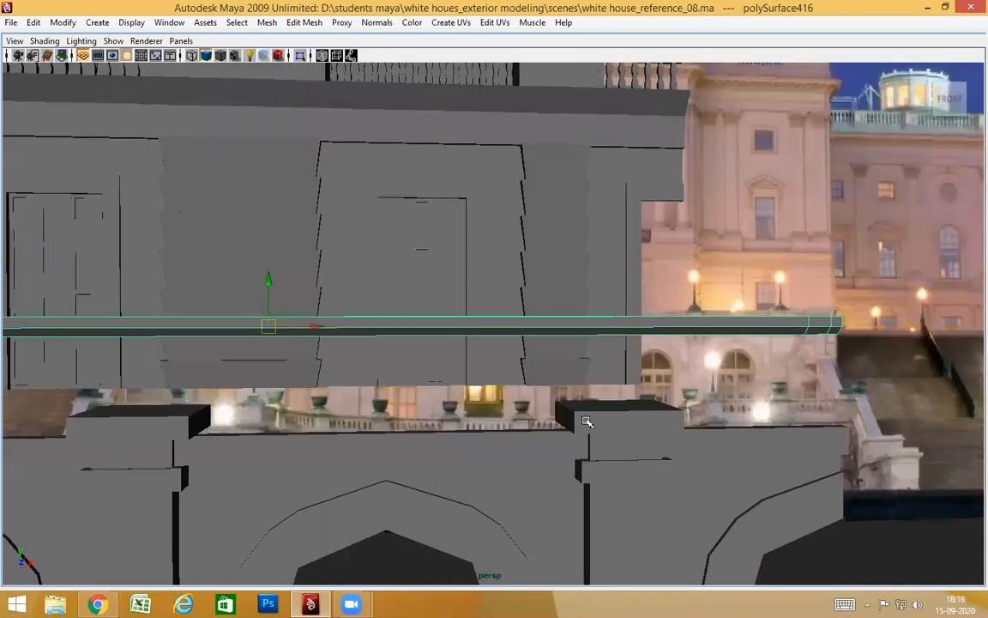
{"action": "left_click_drag", "start_coordinate": [481, 424], "coordinate": [538, 428], "text": "alt"}
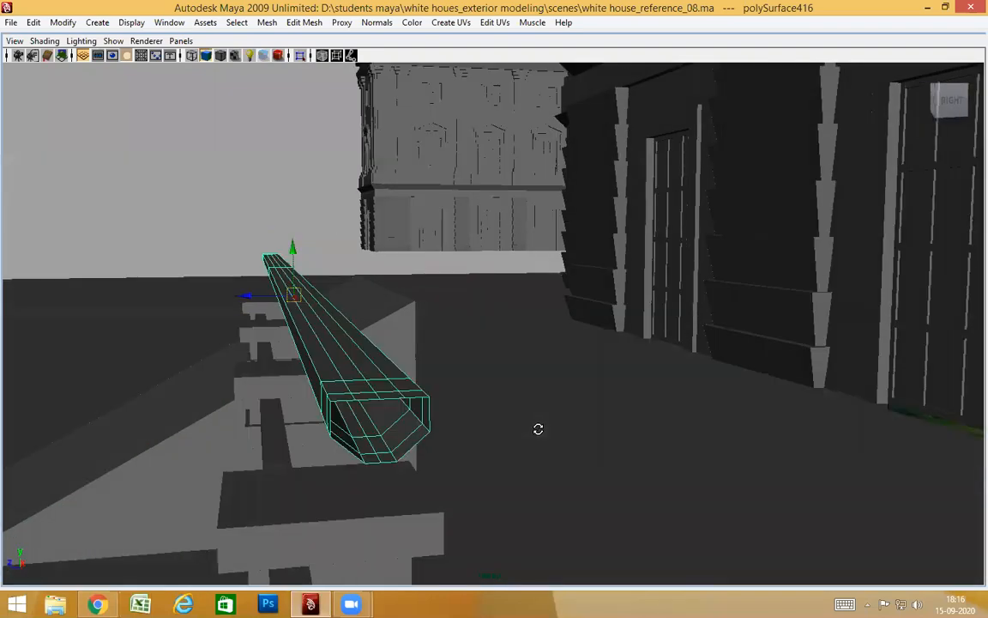
{"action": "key", "text": "ctrl+d"}
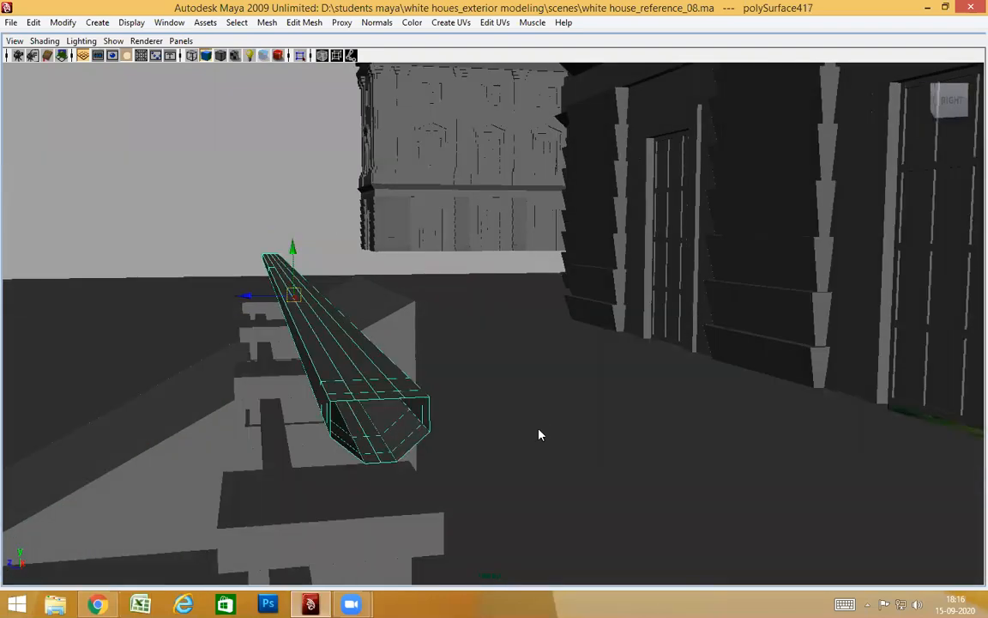
{"action": "left_click_drag", "start_coordinate": [481, 455], "coordinate": [572, 388], "text": "alt"}
{"action": "left_click_drag", "start_coordinate": [518, 311], "coordinate": [476, 405], "text": "alt"}
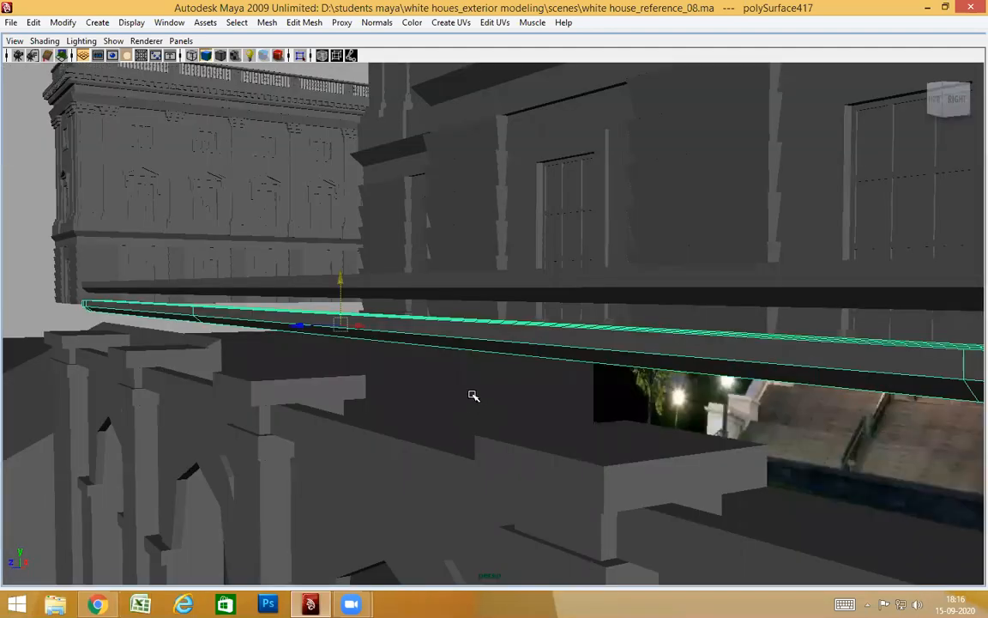
Step: Show the model in wireframe and move the copied handrail's pivot to its lower edge
{"action": "key", "text": "4"}
{"action": "key", "text": "Insert"}
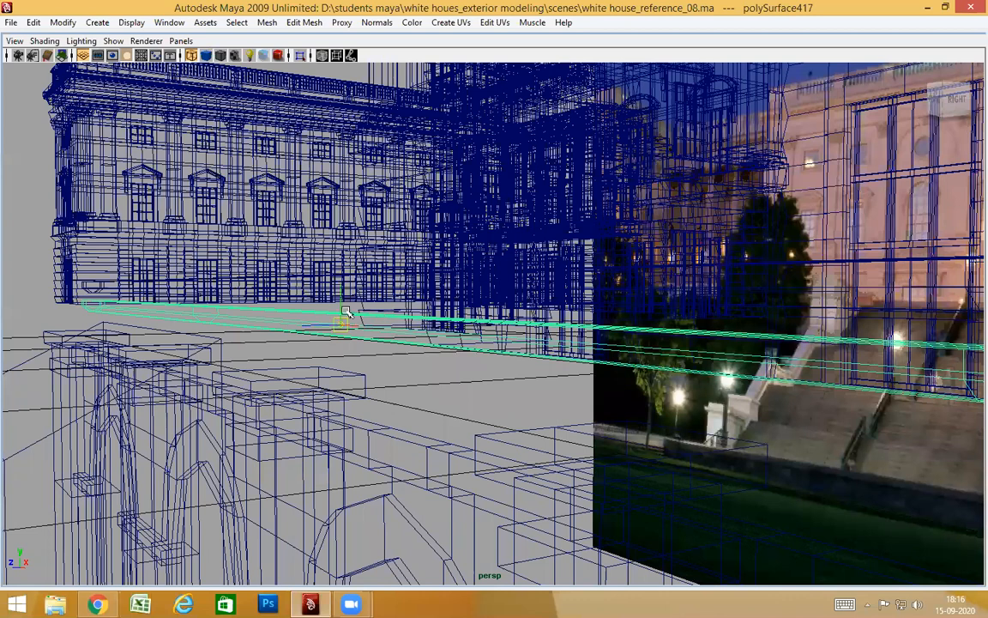
{"action": "left_click", "coordinate": [341, 299]}
{"action": "left_click_drag", "start_coordinate": [604, 397], "coordinate": [629, 393], "text": "alt"}
{"action": "middle_click_drag", "start_coordinate": [678, 389], "coordinate": [546, 402], "text": "alt"}
{"action": "left_click_drag", "start_coordinate": [547, 403], "coordinate": [532, 401], "text": "alt"}
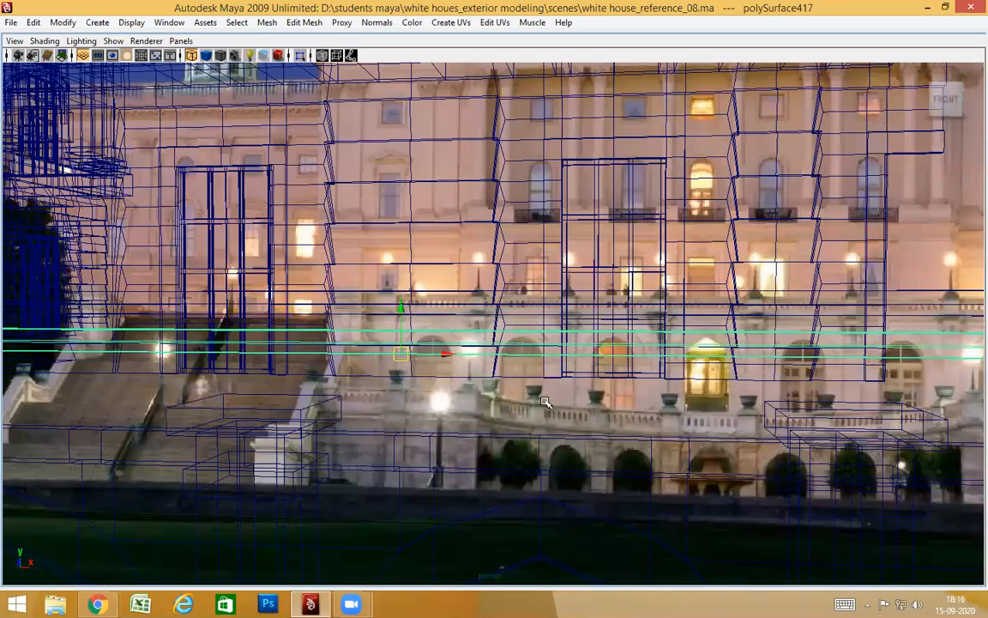
{"action": "middle_click_drag", "start_coordinate": [586, 413], "coordinate": [839, 427], "text": "alt"}
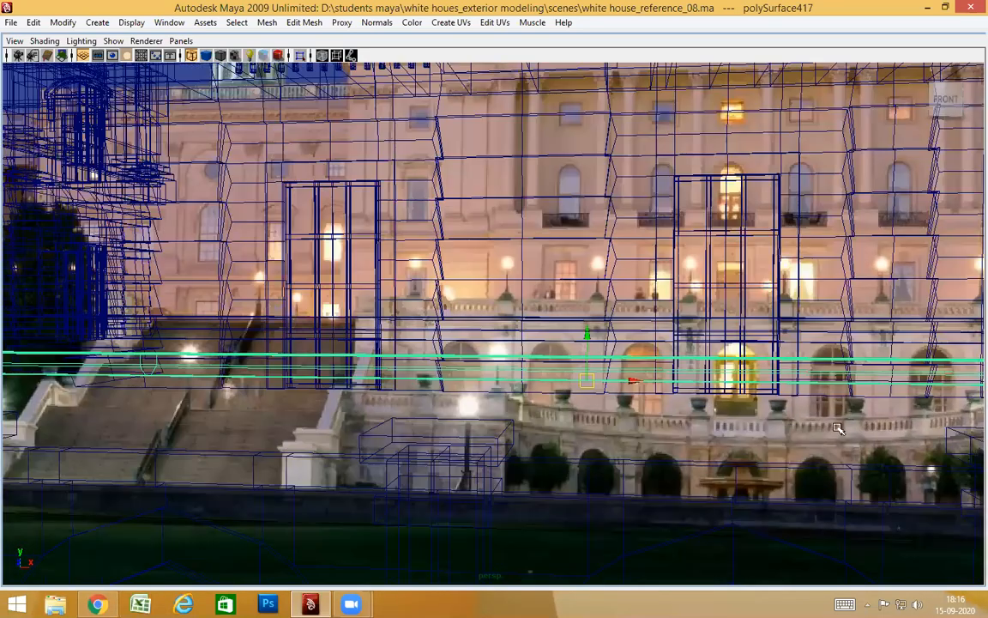
Step: In the front view, lower the copied handrail along Y until its underside meets the top edge of the arcade
{"action": "key", "text": "space"}
{"action": "left_click_drag", "start_coordinate": [593, 382], "coordinate": [613, 407]}
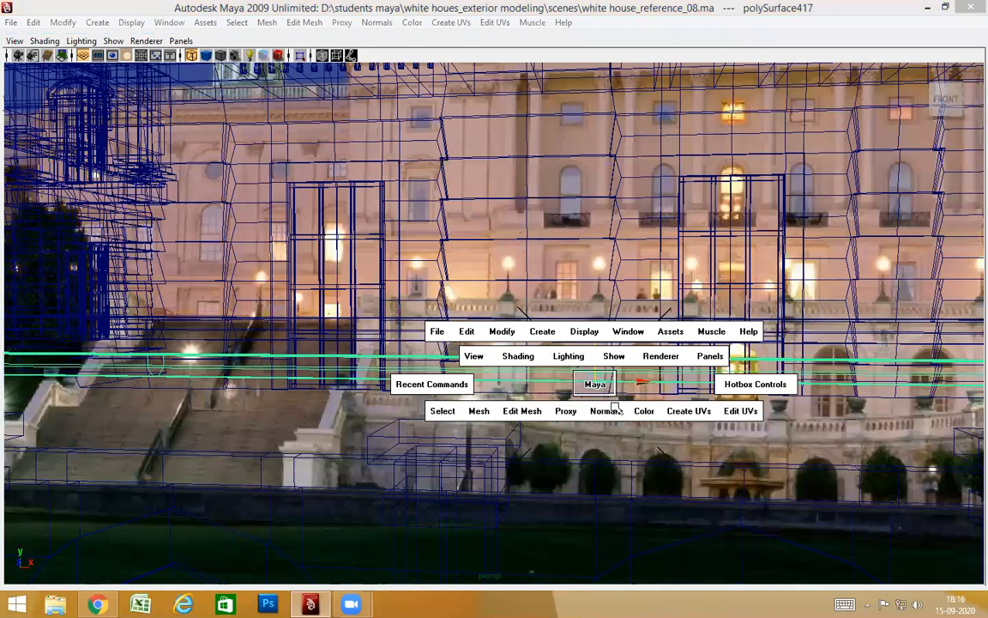
{"action": "middle_click_drag", "start_coordinate": [633, 407], "coordinate": [328, 397], "text": "alt"}
{"action": "scroll", "coordinate": [764, 427], "scroll_direction": "up", "scroll_amount": 4}
{"action": "middle_click_drag", "start_coordinate": [791, 424], "coordinate": [401, 411], "text": "alt"}
{"action": "middle_click_drag", "start_coordinate": [588, 409], "coordinate": [470, 403], "text": "alt"}
{"action": "middle_click_drag", "start_coordinate": [543, 403], "coordinate": [496, 409], "text": "alt"}
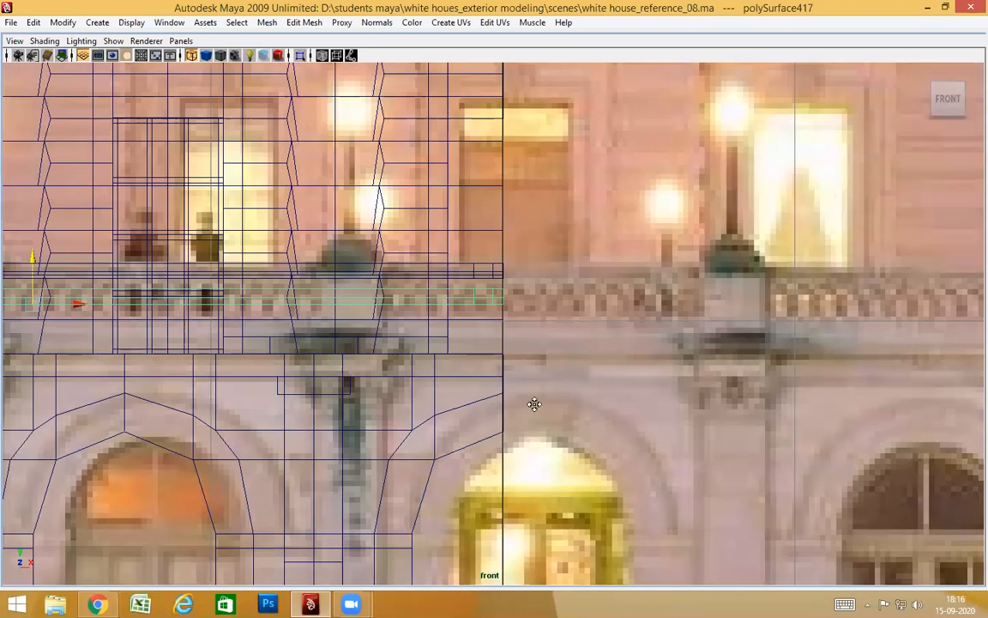
{"action": "middle_click_drag", "start_coordinate": [348, 393], "coordinate": [454, 393], "text": "alt"}
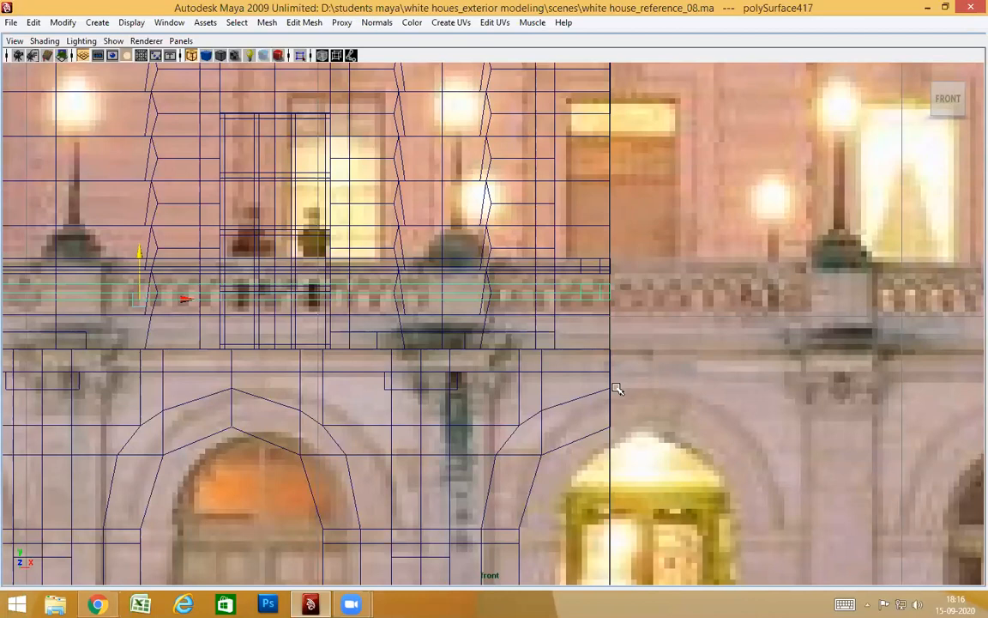
{"action": "scroll", "coordinate": [611, 349], "scroll_direction": "down", "scroll_amount": 3}
{"action": "key", "text": "space"}
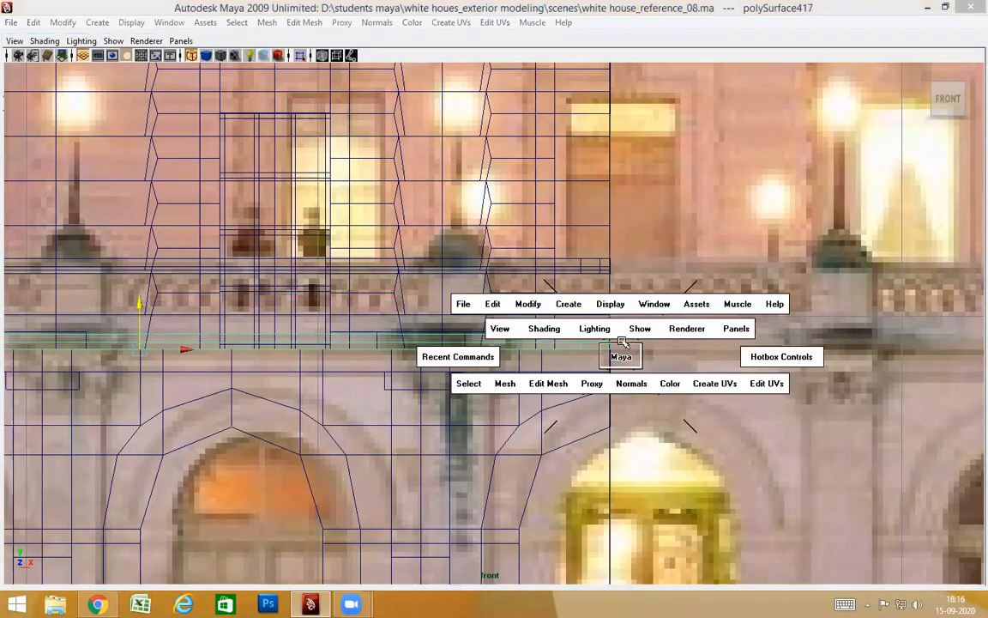
Step: Inspect from the end, in shaded perspective, how the lowered handrail sits against the arcade's wall and pillar caps
{"action": "left_click_drag", "start_coordinate": [622, 351], "coordinate": [570, 426]}
{"action": "scroll", "coordinate": [636, 416], "scroll_direction": "up", "scroll_amount": 4}
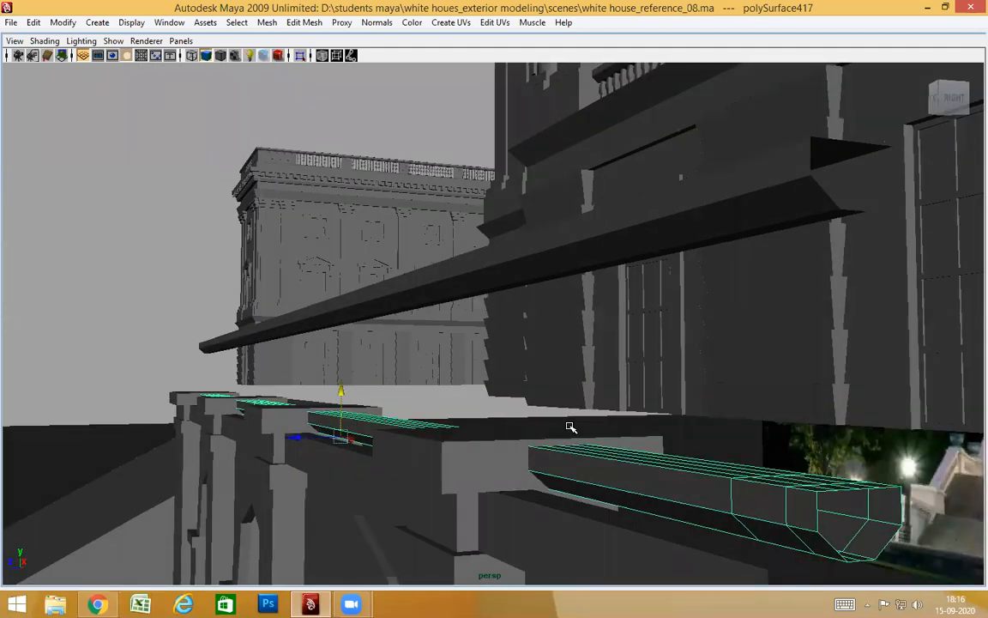
{"action": "left_click_drag", "start_coordinate": [570, 426], "coordinate": [223, 393], "text": "alt"}
{"action": "middle_click_drag", "start_coordinate": [223, 392], "coordinate": [484, 406], "text": "alt"}
{"action": "left_click_drag", "start_coordinate": [484, 407], "coordinate": [657, 426], "text": "alt"}
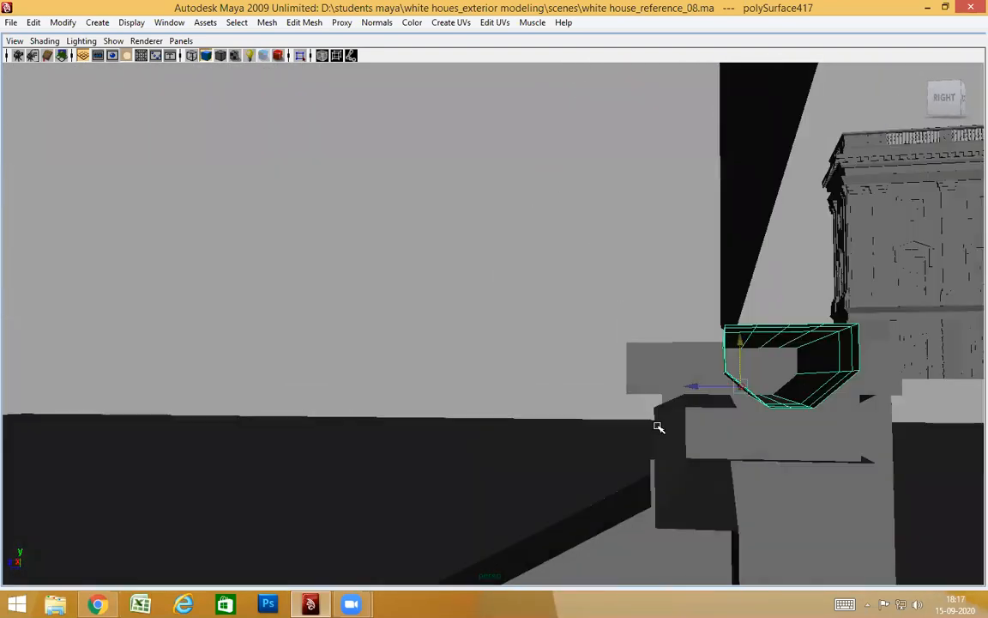
{"action": "left_click_drag", "start_coordinate": [749, 487], "coordinate": [686, 426], "text": "alt"}
Step: Isolate the arcade wall and show the upper part of its profile in the side view
{"action": "left_click", "coordinate": [678, 420]}
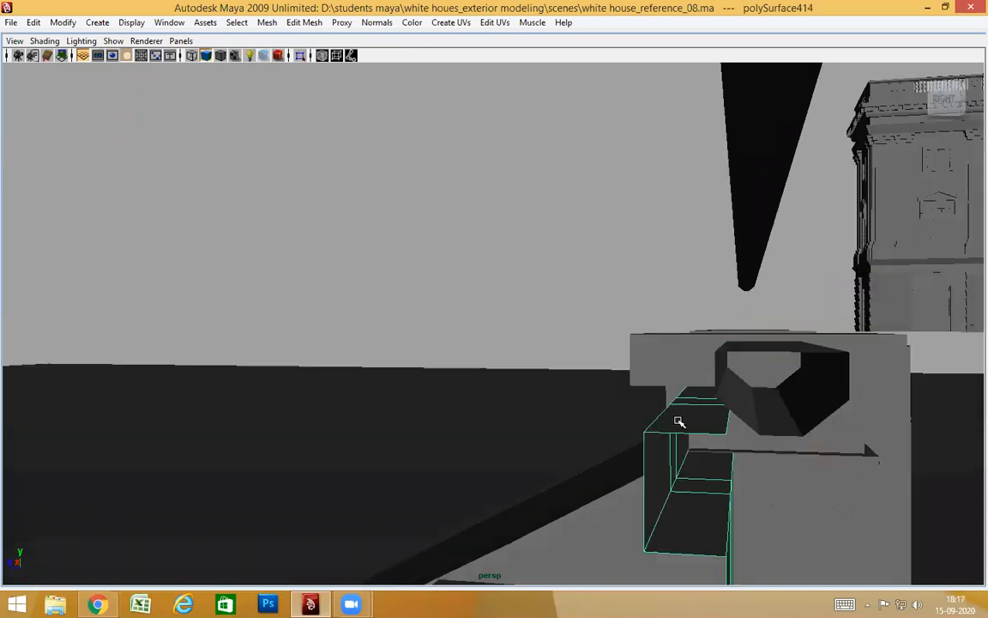
{"action": "left_click_drag", "start_coordinate": [723, 472], "coordinate": [712, 404], "text": "alt"}
{"action": "left_click_drag", "start_coordinate": [751, 446], "coordinate": [762, 424], "text": "alt"}
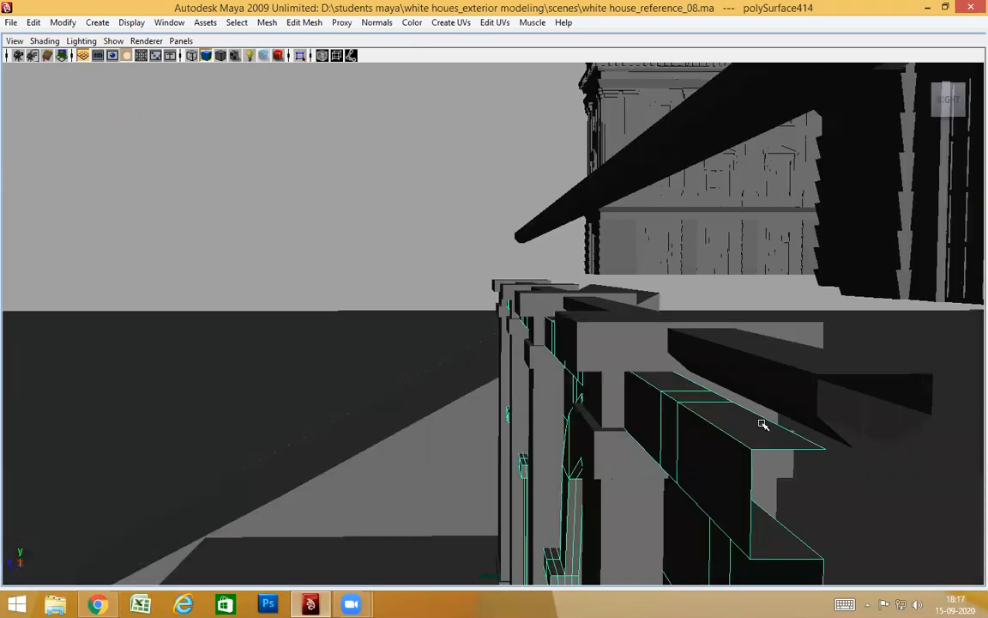
{"action": "left_click_drag", "start_coordinate": [722, 460], "coordinate": [607, 373], "text": "alt"}
{"action": "left_click", "coordinate": [298, 57]}
{"action": "key", "text": "space"}
{"action": "scroll", "coordinate": [608, 372], "scroll_direction": "down", "scroll_amount": 1}
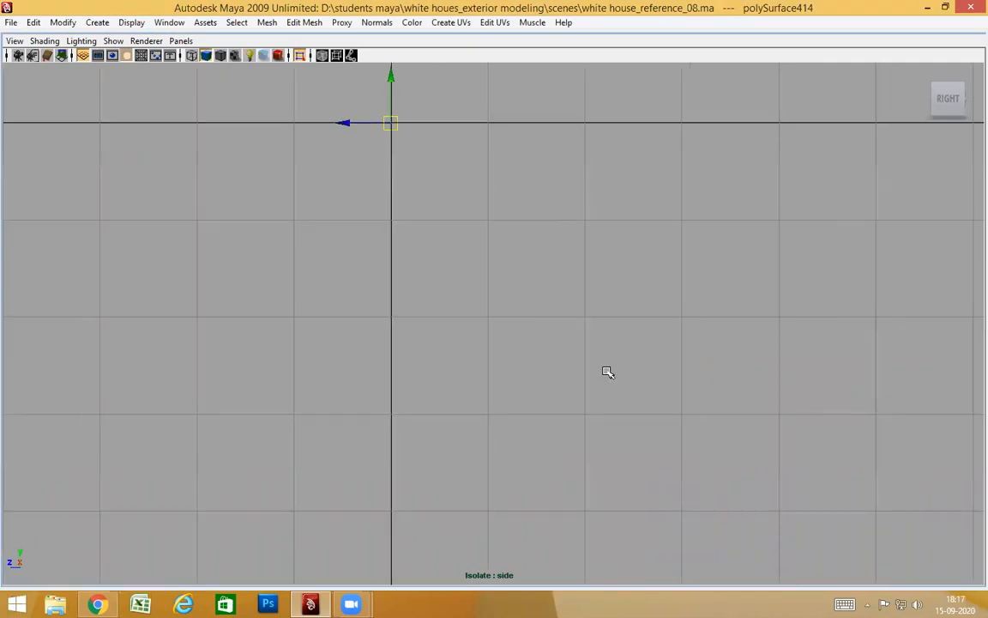
{"action": "key", "text": "f"}
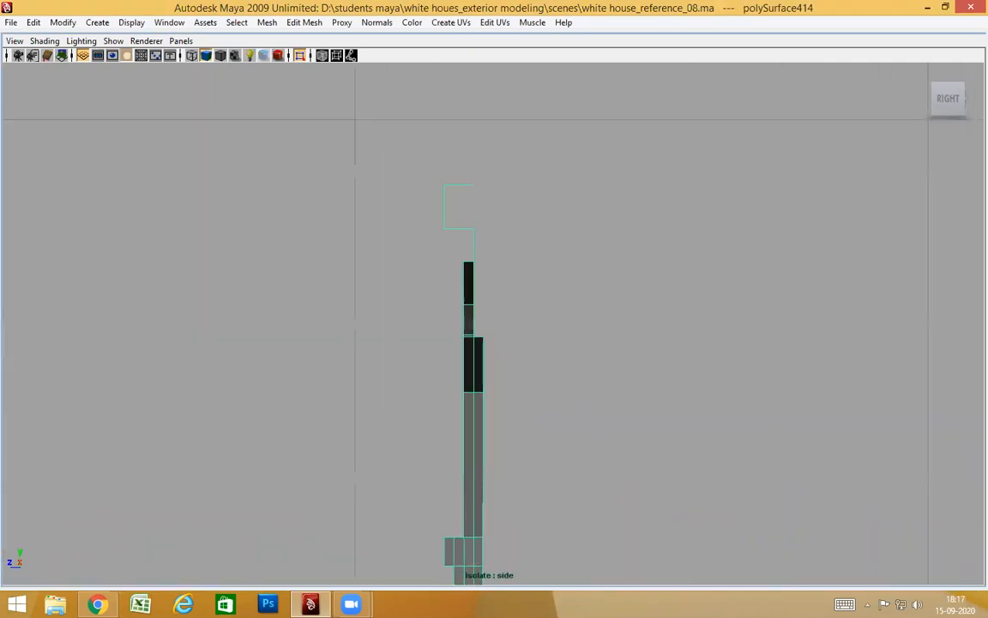
{"action": "scroll", "coordinate": [444, 257], "scroll_direction": "up", "scroll_amount": 2}
{"action": "scroll", "coordinate": [514, 197], "scroll_direction": "up", "scroll_amount": 1}
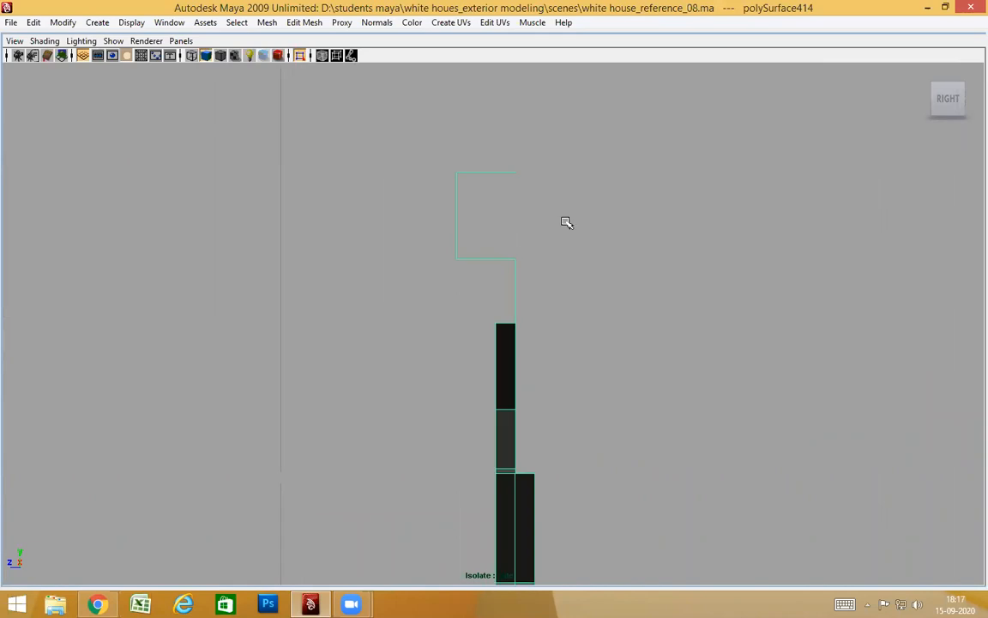
Step: Select the row of vertices along the arcade wall's top border facing the building and check them in perspective
{"action": "right_click_drag", "start_coordinate": [504, 173], "coordinate": [459, 168]}
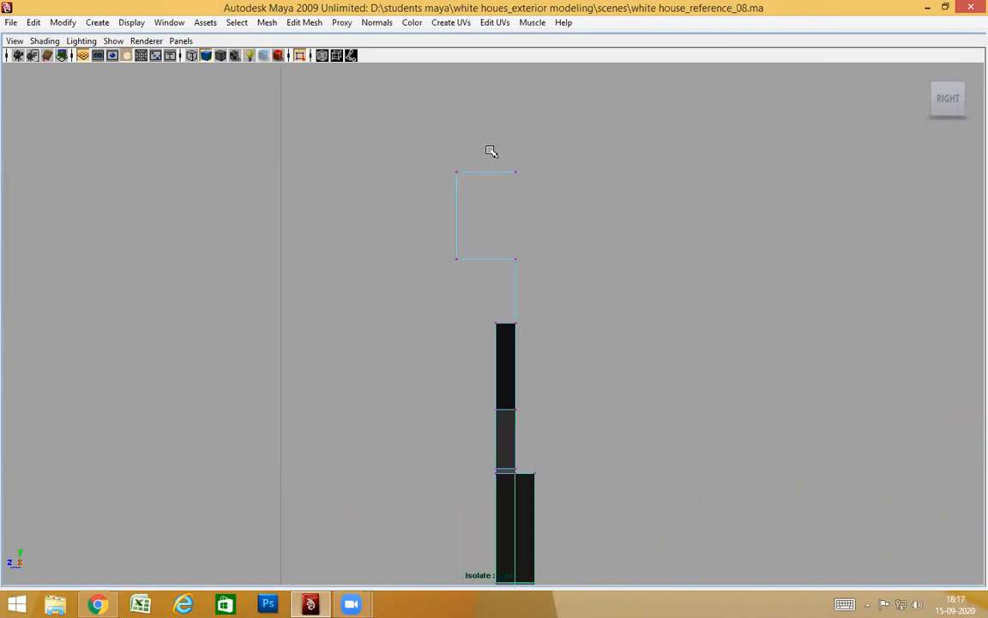
{"action": "left_click_drag", "start_coordinate": [489, 135], "coordinate": [607, 203]}
{"action": "key", "text": "space"}
{"action": "left_click_drag", "start_coordinate": [525, 265], "coordinate": [613, 268]}
{"action": "key", "text": "space"}
{"action": "key", "text": "space"}
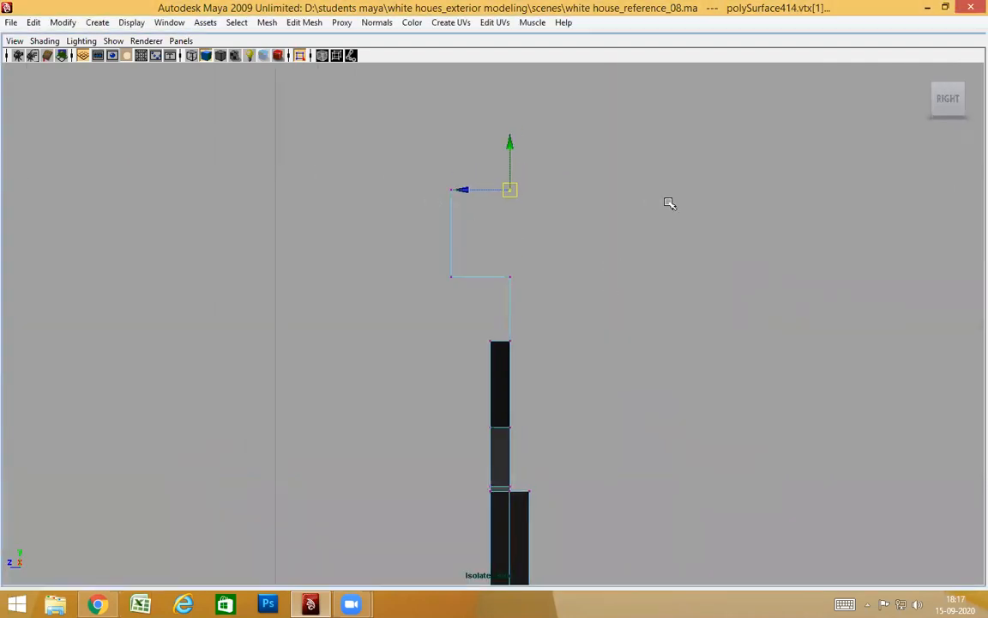
{"action": "key", "text": "space"}
{"action": "left_click_drag", "start_coordinate": [540, 207], "coordinate": [540, 184]}
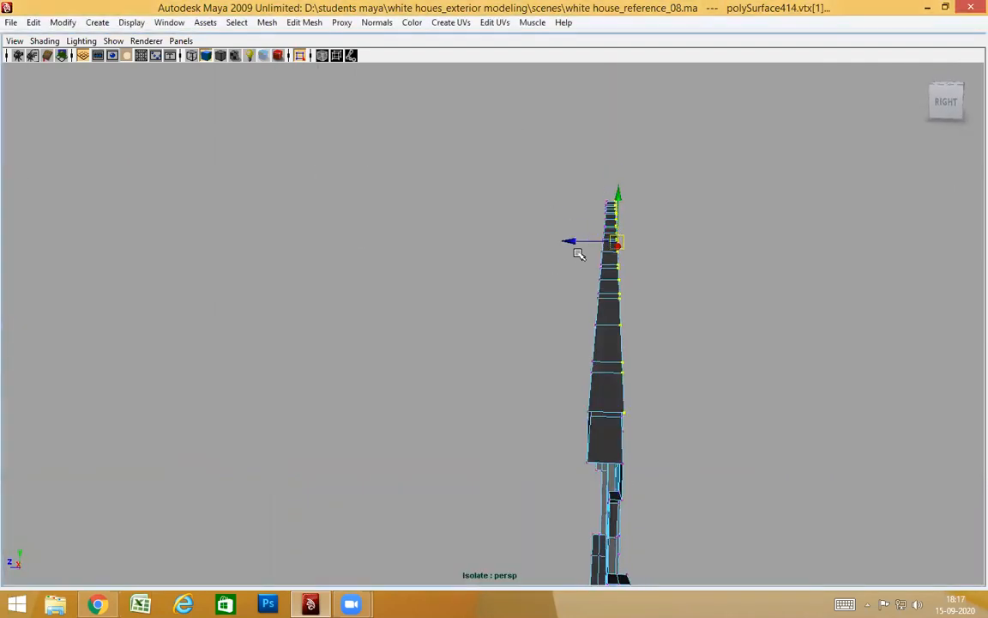
Step: Convert the vertex selection to edges and deselect the cross edges so only the top border edges facing the building stay selected
{"action": "right_click_drag", "start_coordinate": [579, 225], "coordinate": [579, 251], "text": "ctrl"}
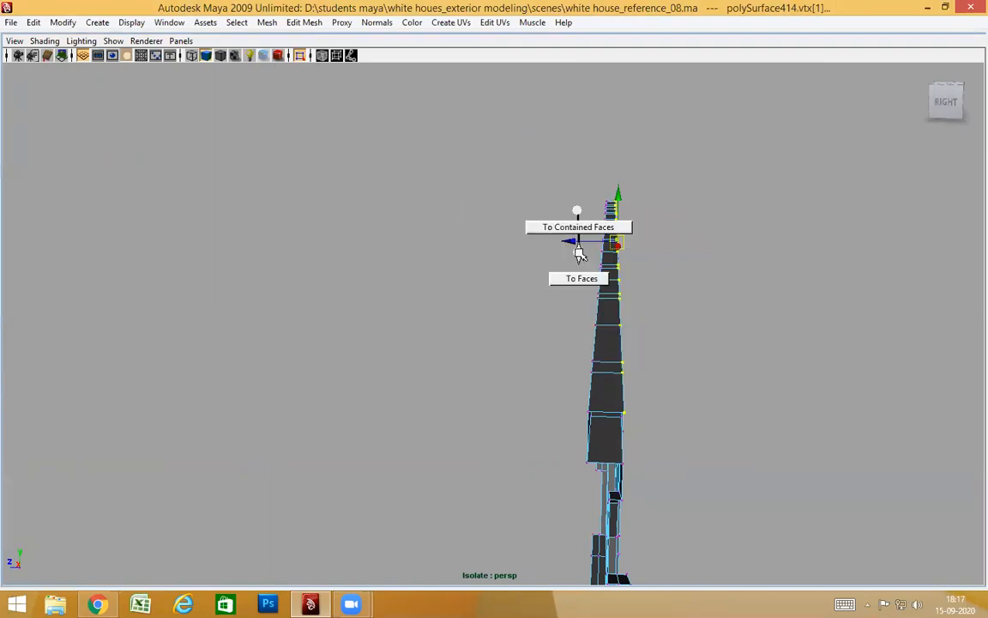
{"action": "right_click", "coordinate": [569, 223], "text": "ctrl"}
{"action": "right_click_drag", "start_coordinate": [567, 192], "coordinate": [565, 163], "text": "ctrl"}
{"action": "left_click_drag", "start_coordinate": [626, 335], "coordinate": [676, 333], "text": "alt"}
{"action": "key", "text": "space"}
{"action": "left_click_drag", "start_coordinate": [444, 230], "coordinate": [488, 300], "text": "ctrl"}
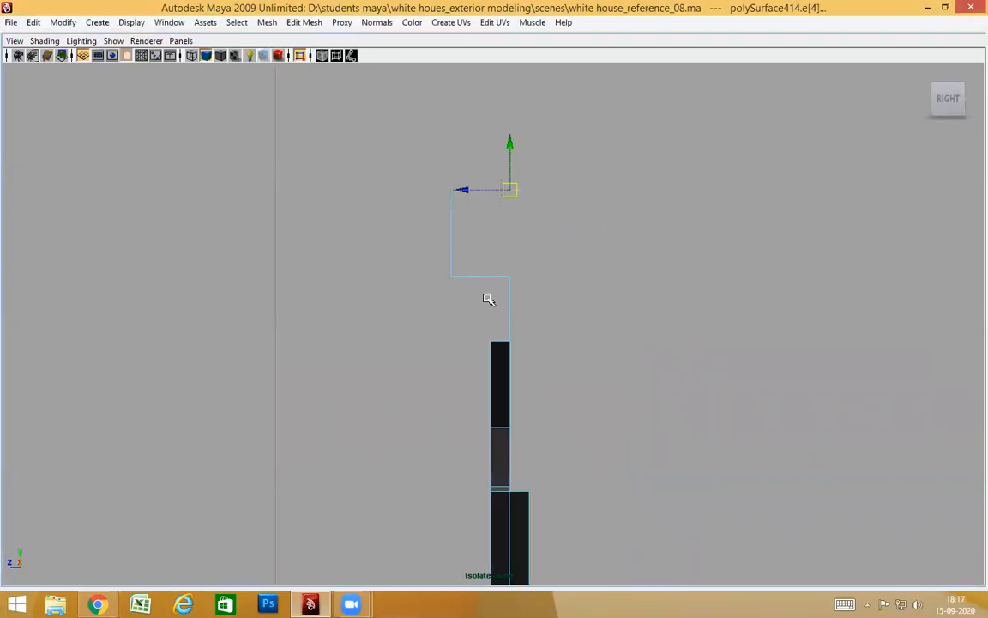
Step: Extrude the arcade wall's top border edges along Z towards the building as a terrace floor, and end the isolation
{"action": "key", "text": "space"}
{"action": "left_click_drag", "start_coordinate": [505, 209], "coordinate": [504, 176]}
{"action": "left_click_drag", "start_coordinate": [560, 312], "coordinate": [491, 270], "text": "alt"}
{"action": "right_click_drag", "start_coordinate": [491, 269], "coordinate": [496, 303], "text": "shift"}
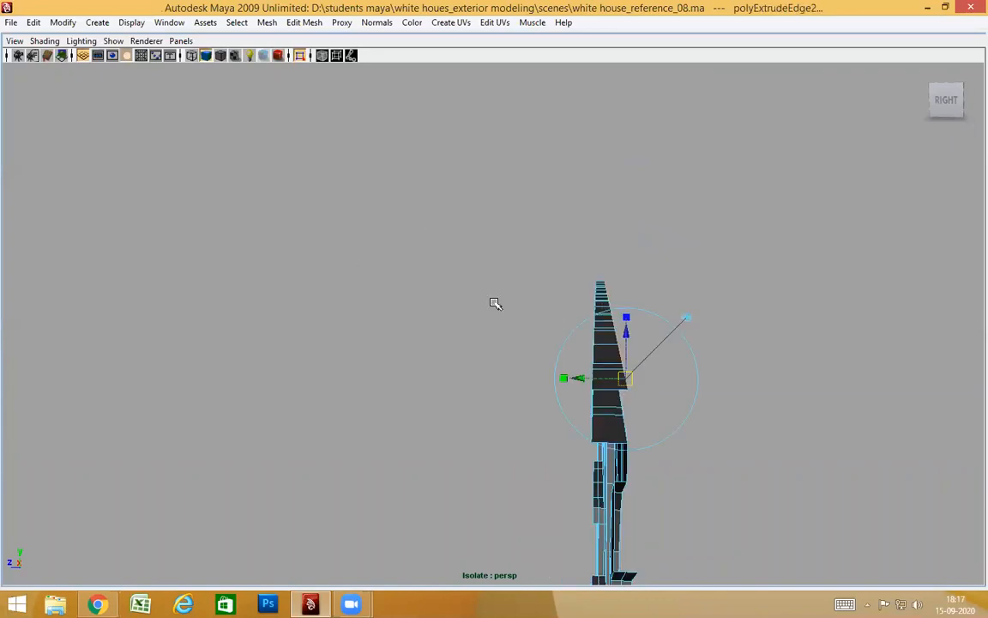
{"action": "left_click_drag", "start_coordinate": [563, 301], "coordinate": [691, 301]}
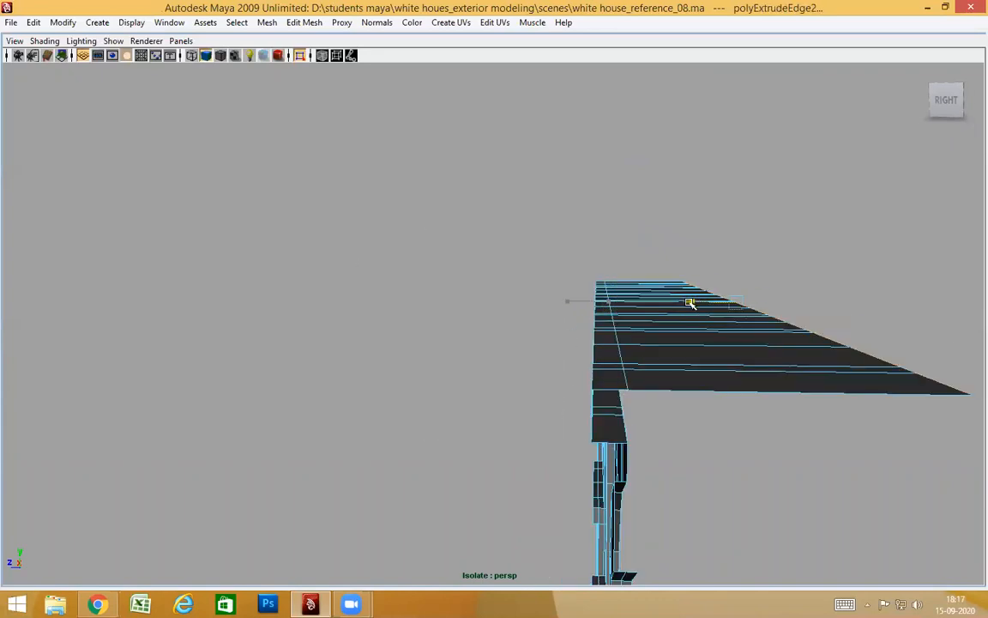
{"action": "left_click_drag", "start_coordinate": [640, 349], "coordinate": [683, 352], "text": "alt"}
{"action": "left_click", "coordinate": [300, 56]}
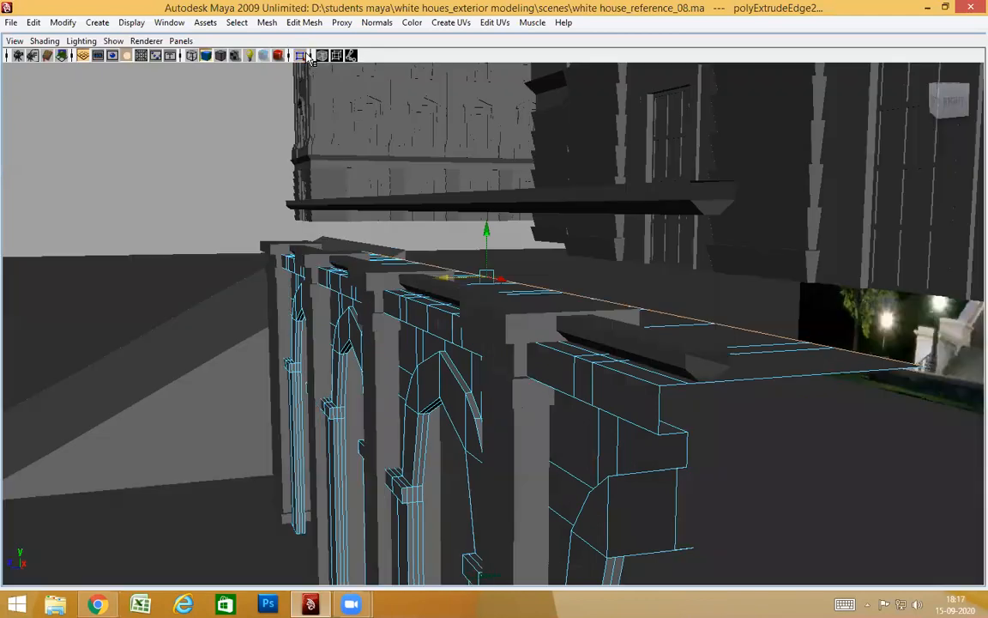
{"action": "left_click_drag", "start_coordinate": [523, 299], "coordinate": [471, 326], "text": "alt"}
{"action": "right_click_drag", "start_coordinate": [463, 319], "coordinate": [499, 302]}
{"action": "left_click", "coordinate": [408, 377]}
Step: Examine the arcade, its new terrace floor and both handrails against the photo's terrace from several angles
{"action": "left_click_drag", "start_coordinate": [445, 397], "coordinate": [419, 379], "text": "alt"}
{"action": "right_click_drag", "start_coordinate": [419, 380], "coordinate": [669, 406], "text": "alt"}
{"action": "left_click_drag", "start_coordinate": [670, 406], "coordinate": [349, 420], "text": "alt"}
{"action": "right_click_drag", "start_coordinate": [349, 421], "coordinate": [300, 418], "text": "alt"}
{"action": "left_click_drag", "start_coordinate": [506, 444], "coordinate": [684, 458], "text": "alt"}
{"action": "middle_click_drag", "start_coordinate": [640, 441], "coordinate": [403, 425], "text": "alt"}
{"action": "left_click_drag", "start_coordinate": [403, 425], "coordinate": [489, 421], "text": "alt"}
{"action": "right_click_drag", "start_coordinate": [490, 421], "coordinate": [654, 439], "text": "alt"}
{"action": "left_click_drag", "start_coordinate": [653, 440], "coordinate": [650, 431], "text": "alt"}
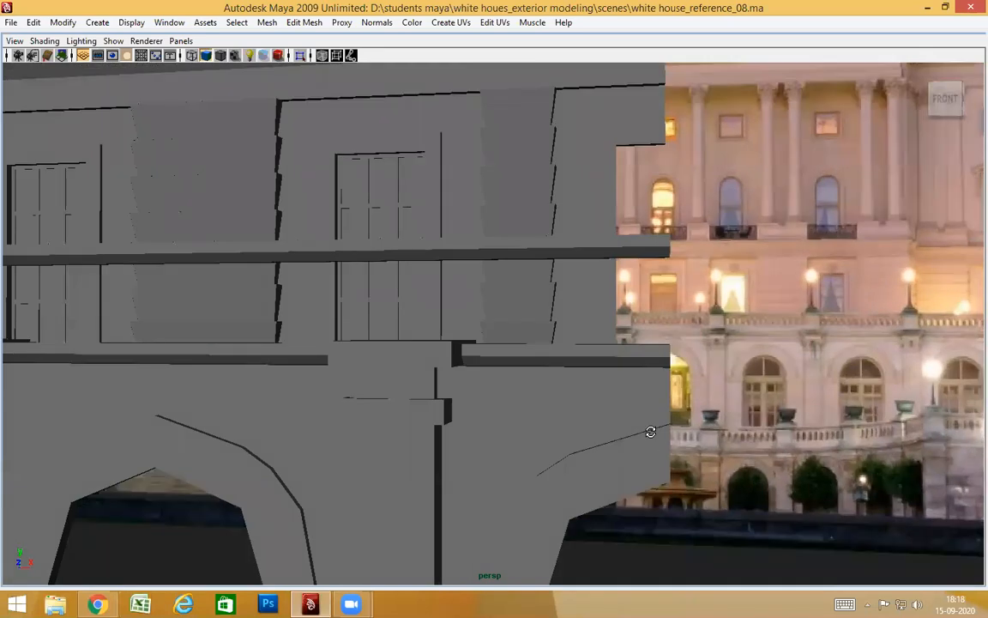
{"action": "left_click_drag", "start_coordinate": [650, 432], "coordinate": [640, 393], "text": "alt"}
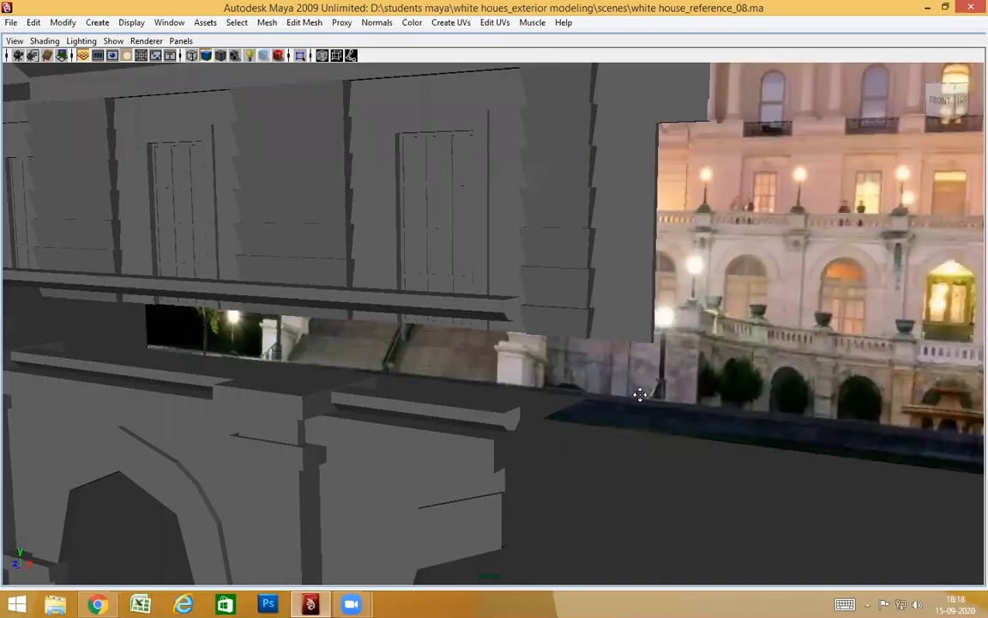
{"action": "right_click_drag", "start_coordinate": [640, 393], "coordinate": [808, 233], "text": "alt"}
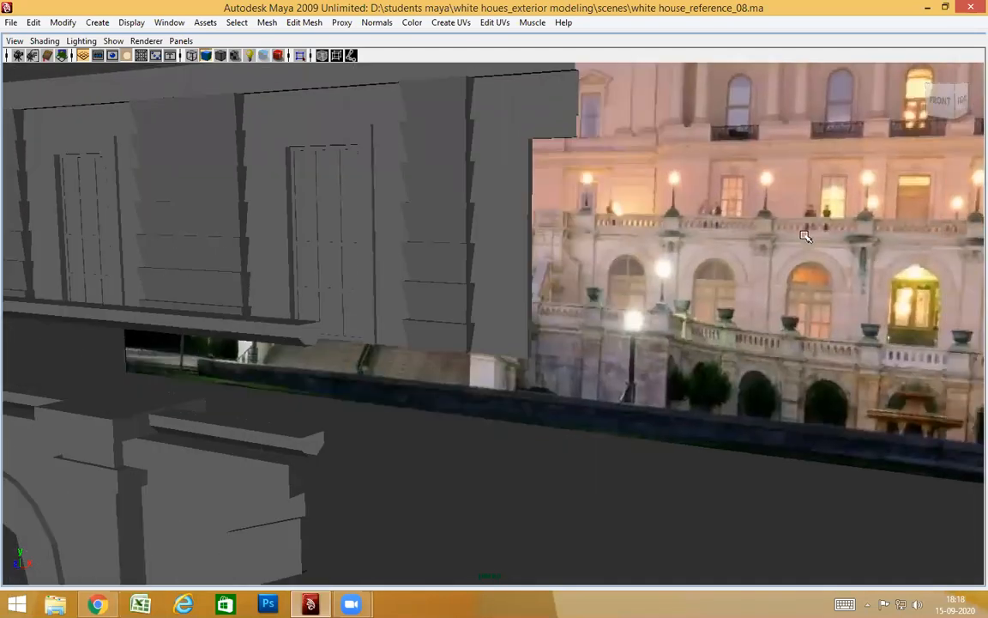
{"action": "middle_click_drag", "start_coordinate": [450, 363], "coordinate": [887, 283], "text": "alt"}
{"action": "left_click_drag", "start_coordinate": [878, 289], "coordinate": [761, 315], "text": "alt"}
Step: Isolate the lowered handrail and show it in the front view
{"action": "left_click", "coordinate": [662, 347]}
{"action": "left_click_drag", "start_coordinate": [797, 425], "coordinate": [594, 347], "text": "alt"}
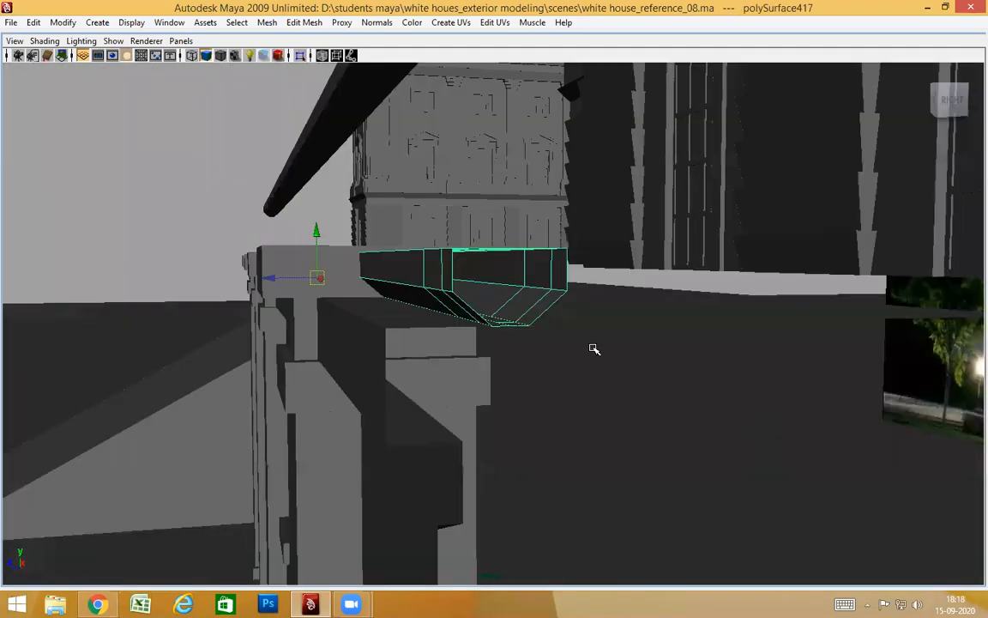
{"action": "right_click_drag", "start_coordinate": [594, 347], "coordinate": [608, 349], "text": "alt"}
{"action": "middle_click_drag", "start_coordinate": [608, 349], "coordinate": [595, 349], "text": "alt"}
{"action": "left_click_drag", "start_coordinate": [557, 349], "coordinate": [516, 336], "text": "alt"}
{"action": "left_click", "coordinate": [300, 56]}
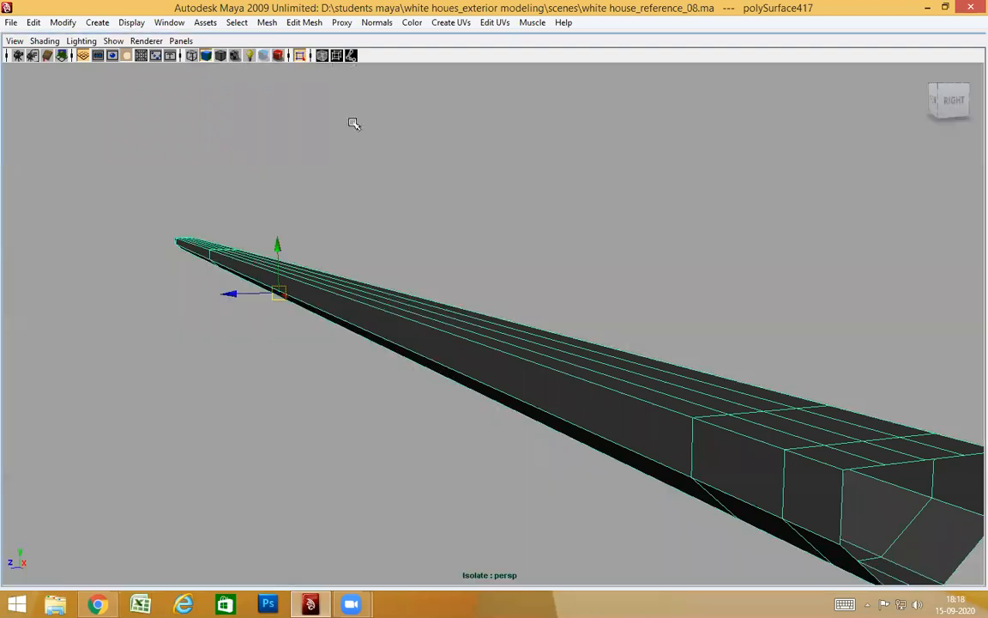
{"action": "key", "text": "space"}
{"action": "key", "text": "space"}
{"action": "left_click_drag", "start_coordinate": [420, 278], "coordinate": [420, 306]}
Step: Select the whole top row of vertices of the lowered handrail and end the isolation
{"action": "right_click_drag", "start_coordinate": [512, 310], "coordinate": [350, 301], "text": "alt"}
{"action": "middle_click_drag", "start_coordinate": [350, 301], "coordinate": [426, 284], "text": "alt"}
{"action": "right_click_drag", "start_coordinate": [426, 284], "coordinate": [858, 361], "text": "alt"}
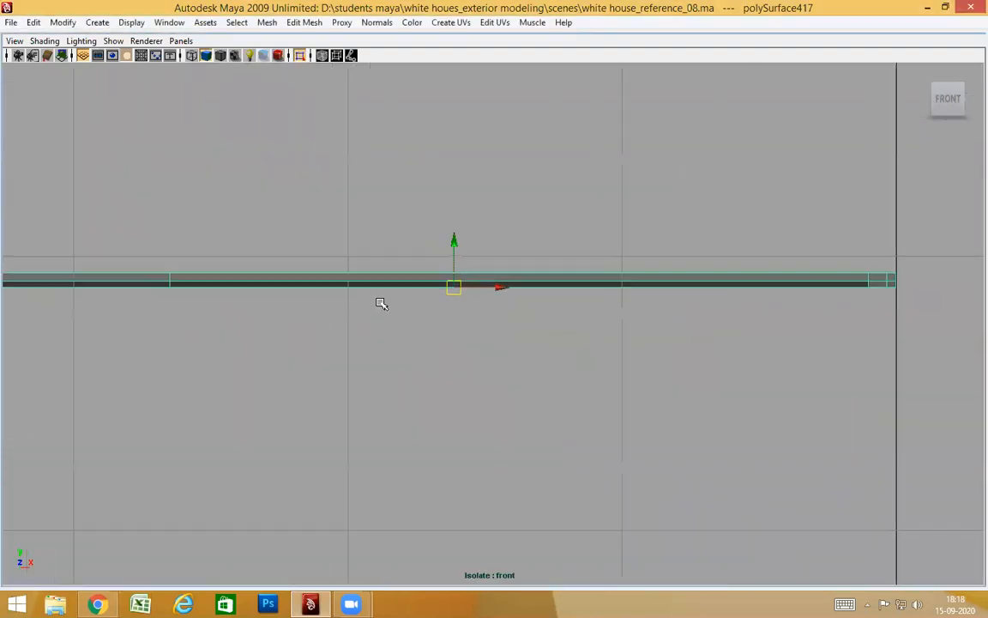
{"action": "right_click_drag", "start_coordinate": [381, 272], "coordinate": [366, 301]}
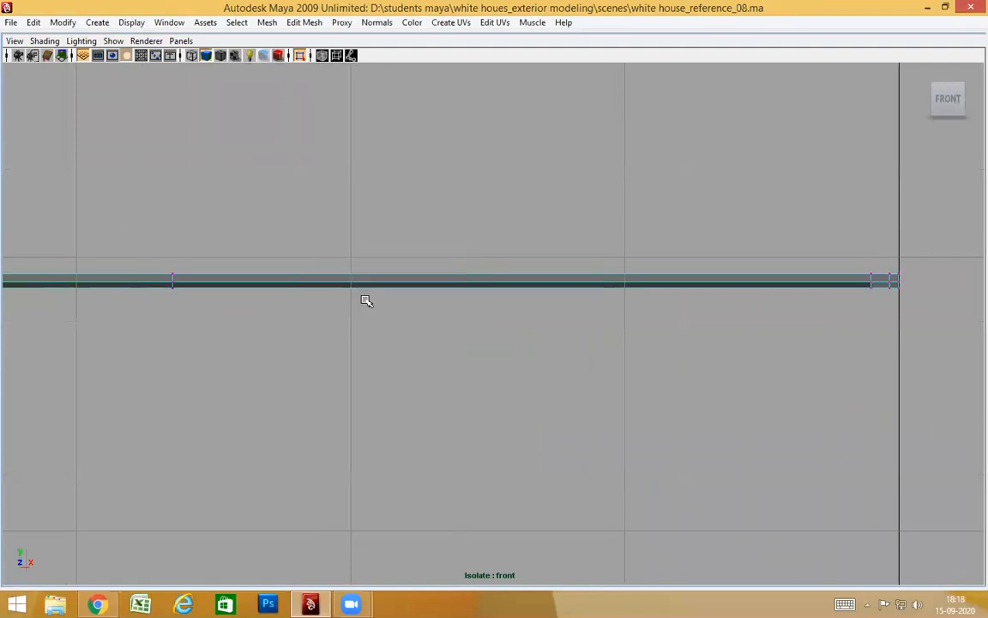
{"action": "key", "text": "4"}
{"action": "mouse_move", "coordinate": [507, 306]}
{"action": "right_mouse_down", "text": "alt"}
{"action": "mouse_move", "coordinate": [377, 293]}
{"action": "mouse_move", "coordinate": [415, 303]}
{"action": "right_mouse_up", "text": "alt"}
{"action": "right_click_drag", "start_coordinate": [88, 238], "coordinate": [401, 242], "text": "alt"}
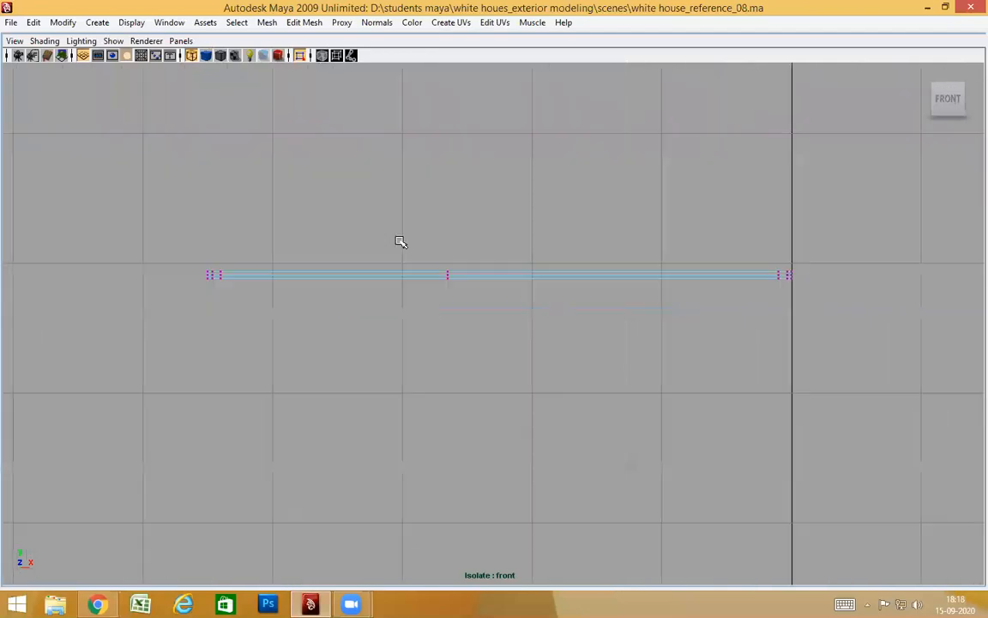
{"action": "scroll", "coordinate": [375, 247], "scroll_direction": "up", "scroll_amount": 1}
{"action": "left_click_drag", "start_coordinate": [116, 195], "coordinate": [853, 310]}
{"action": "key", "text": "space"}
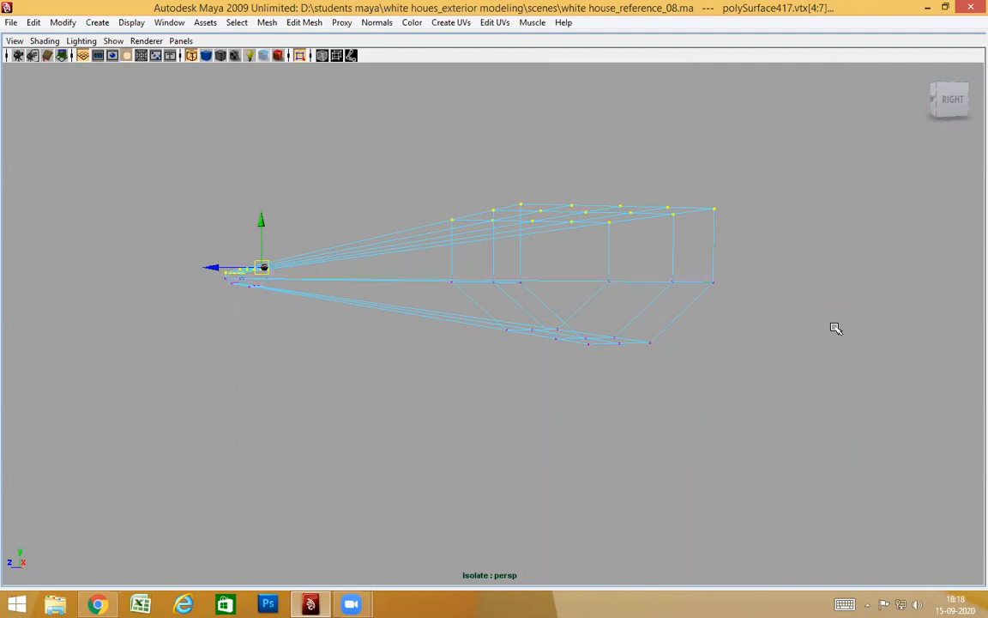
{"action": "key", "text": "5"}
{"action": "left_click_drag", "start_coordinate": [675, 336], "coordinate": [693, 344], "text": "alt"}
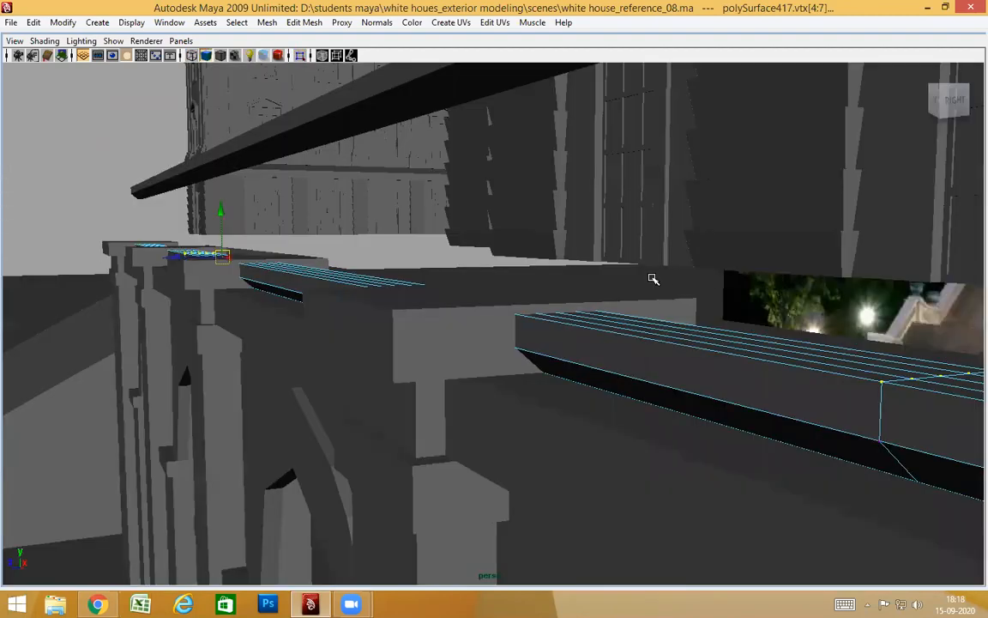
Step: Raise the lowered handrail's top vertices in the front view to thicken it into the base band beneath the photo's balusters
{"action": "key", "text": "space"}
{"action": "left_click_drag", "start_coordinate": [652, 278], "coordinate": [678, 299]}
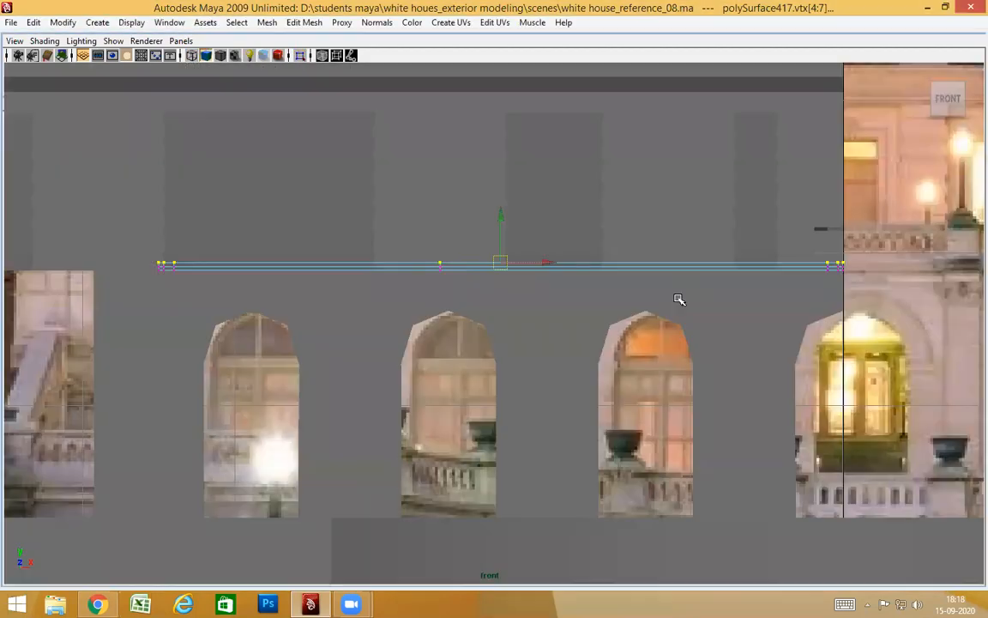
{"action": "scroll", "coordinate": [858, 292], "scroll_direction": "up", "scroll_amount": 2}
{"action": "key", "text": "4"}
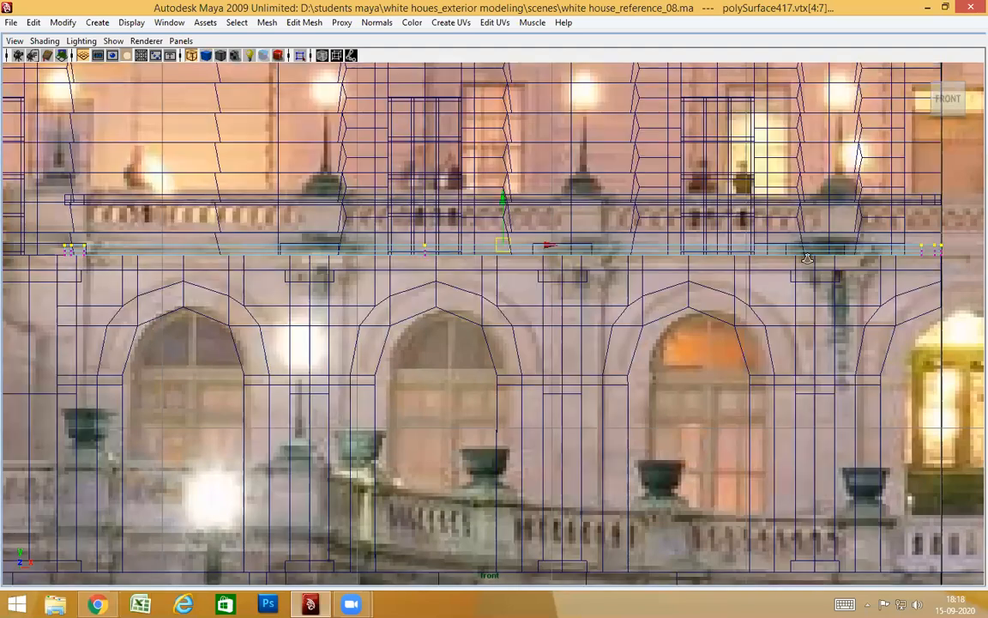
{"action": "scroll", "coordinate": [728, 231], "scroll_direction": "up", "scroll_amount": 3}
{"action": "middle_click_drag", "start_coordinate": [697, 197], "coordinate": [690, 277], "text": "alt"}
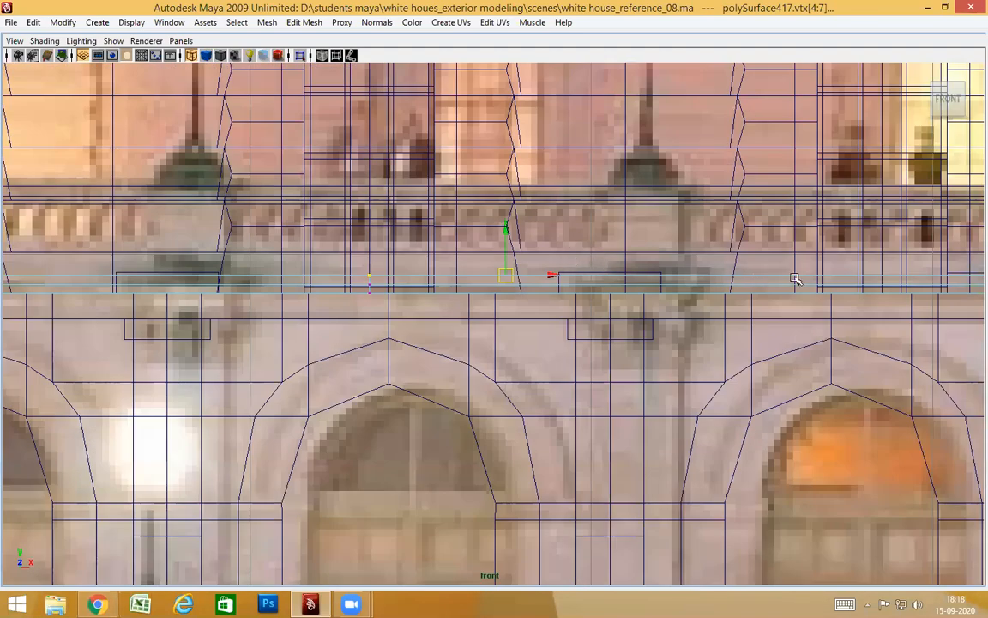
{"action": "scroll", "coordinate": [772, 279], "scroll_direction": "down", "scroll_amount": 3}
{"action": "scroll", "coordinate": [511, 256], "scroll_direction": "up", "scroll_amount": 2}
{"action": "left_click_drag", "start_coordinate": [502, 246], "coordinate": [509, 222]}
{"action": "middle_click_drag", "start_coordinate": [710, 342], "coordinate": [274, 340], "text": "alt"}
{"action": "scroll", "coordinate": [277, 326], "scroll_direction": "down", "scroll_amount": 4}
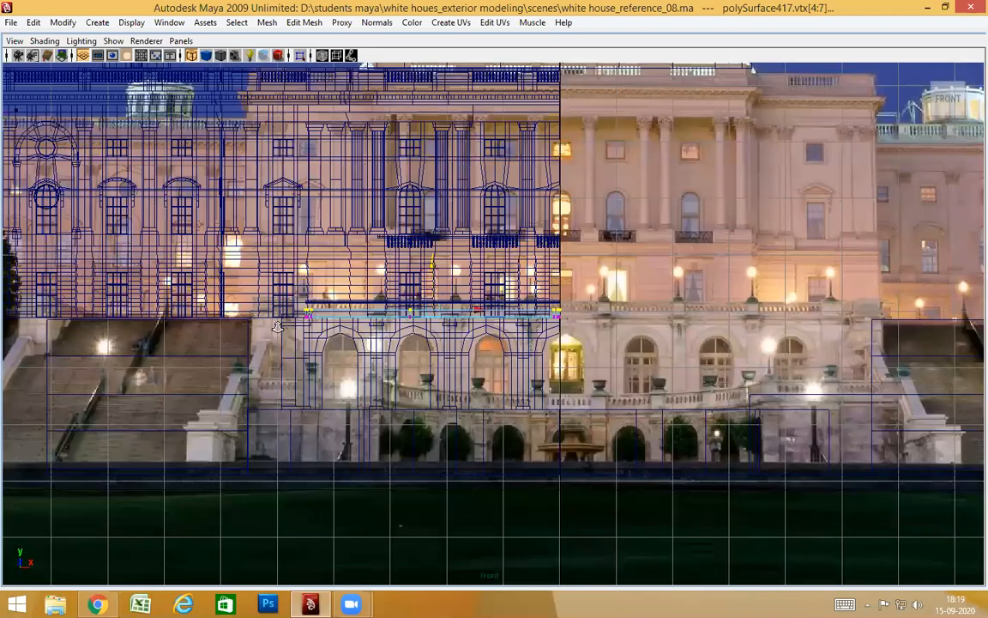
Step: Return the thickened base rail to object mode in the shaded perspective view and clear the selection
{"action": "right_click_drag", "start_coordinate": [379, 336], "coordinate": [504, 343], "text": "alt"}
{"action": "key", "text": "space"}
{"action": "key", "text": "space"}
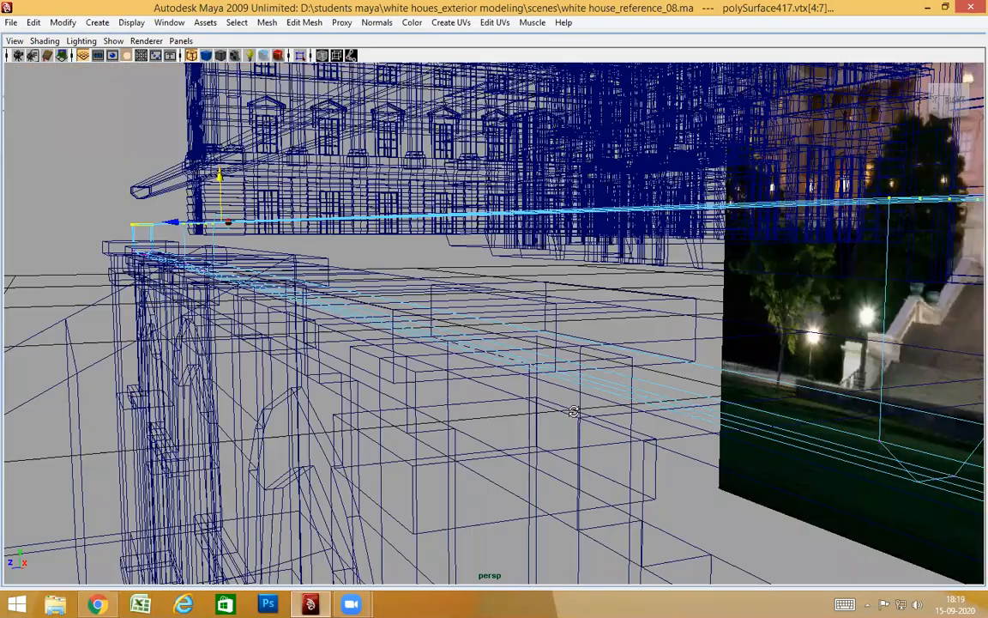
{"action": "left_click_drag", "start_coordinate": [573, 408], "coordinate": [576, 414], "text": "alt"}
{"action": "key", "text": "5"}
{"action": "mouse_move", "coordinate": [460, 401]}
{"action": "left_mouse_down", "text": "alt"}
{"action": "mouse_move", "coordinate": [393, 285]}
{"action": "mouse_move", "coordinate": [349, 289]}
{"action": "left_mouse_up", "text": "alt"}
{"action": "right_click_drag", "start_coordinate": [349, 290], "coordinate": [377, 261]}
{"action": "left_click_drag", "start_coordinate": [524, 414], "coordinate": [482, 402], "text": "alt"}
{"action": "left_click", "coordinate": [128, 174]}
{"action": "left_click_drag", "start_coordinate": [129, 174], "coordinate": [452, 280], "text": "alt"}
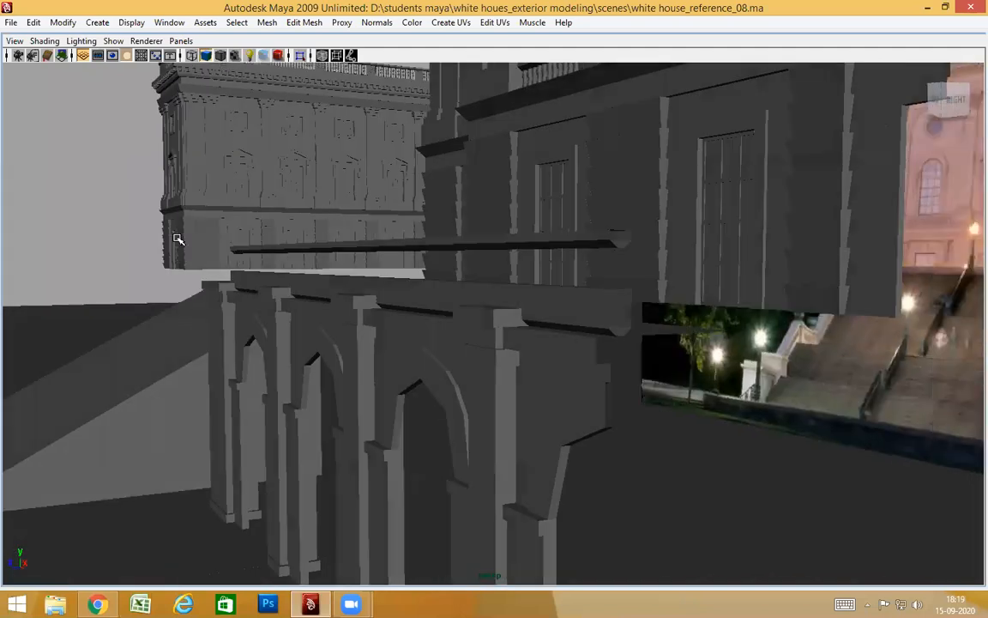
Step: Examine up close how the thickened base rail meets the arcade's pillar caps
{"action": "left_click_drag", "start_coordinate": [314, 306], "coordinate": [420, 301], "text": "alt"}
{"action": "scroll", "coordinate": [474, 316], "scroll_direction": "up", "scroll_amount": 3}
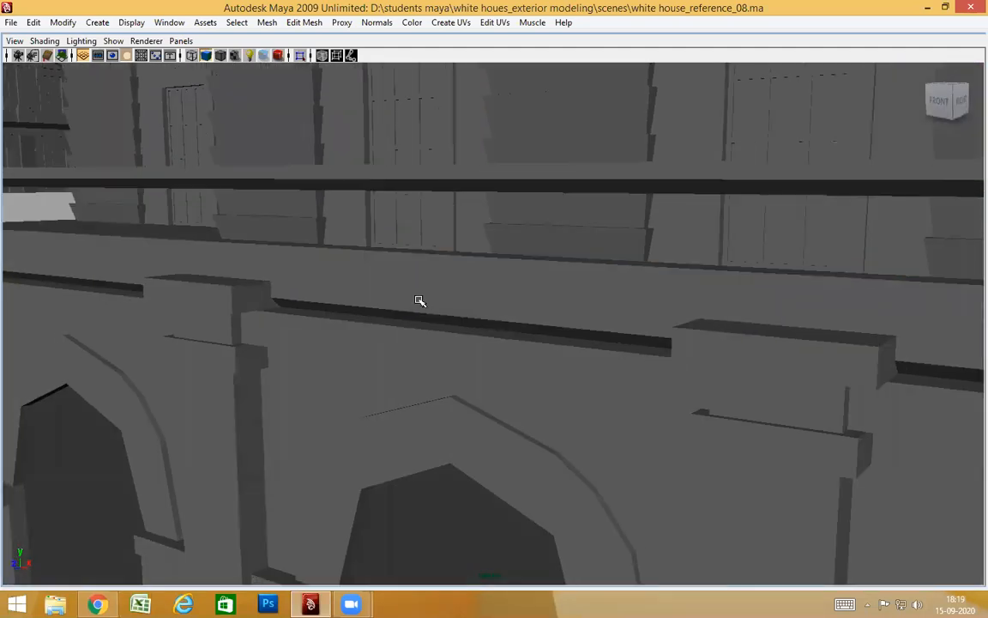
{"action": "scroll", "coordinate": [497, 261], "scroll_direction": "up", "scroll_amount": 3}
{"action": "middle_click_drag", "start_coordinate": [335, 279], "coordinate": [499, 309], "text": "alt"}
{"action": "scroll", "coordinate": [498, 309], "scroll_direction": "up", "scroll_amount": 1}
{"action": "middle_click_drag", "start_coordinate": [414, 289], "coordinate": [515, 293], "text": "alt"}
{"action": "scroll", "coordinate": [430, 294], "scroll_direction": "up", "scroll_amount": 3}
{"action": "left_click", "coordinate": [356, 259]}
{"action": "left_click", "coordinate": [436, 292]}
{"action": "left_click_drag", "start_coordinate": [505, 285], "coordinate": [607, 297], "text": "alt"}
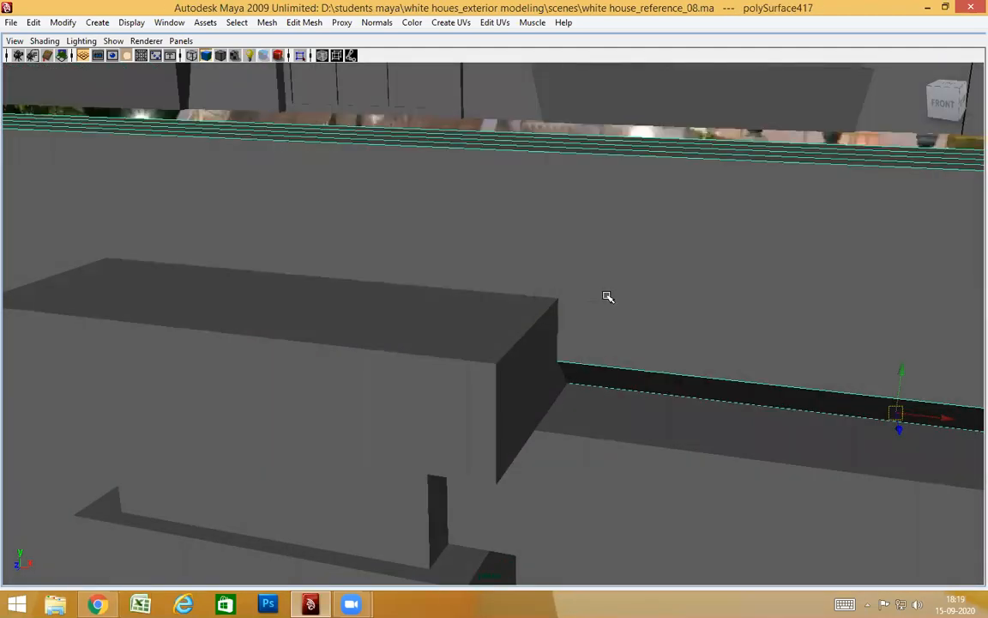
{"action": "left_click_drag", "start_coordinate": [582, 350], "coordinate": [490, 342], "text": "alt"}
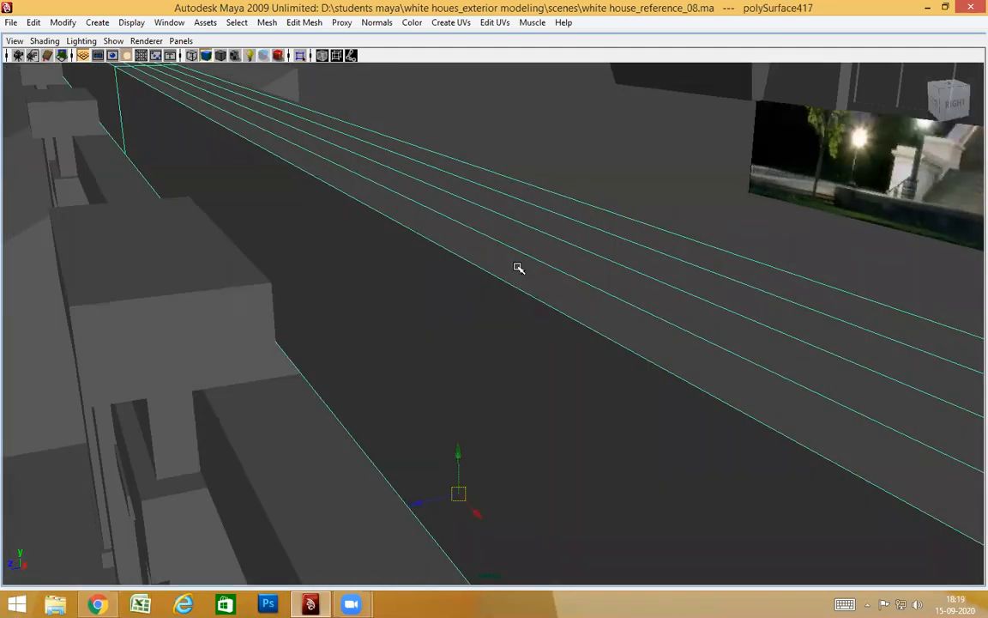
{"action": "scroll", "coordinate": [521, 267], "scroll_direction": "down", "scroll_amount": 4}
Step: Study the upper terrace balustrade and its lamp pedestals in the reference photo
{"action": "left_click_drag", "start_coordinate": [525, 266], "coordinate": [731, 231], "text": "alt"}
{"action": "middle_click_drag", "start_coordinate": [731, 231], "coordinate": [4, 229], "text": "alt"}
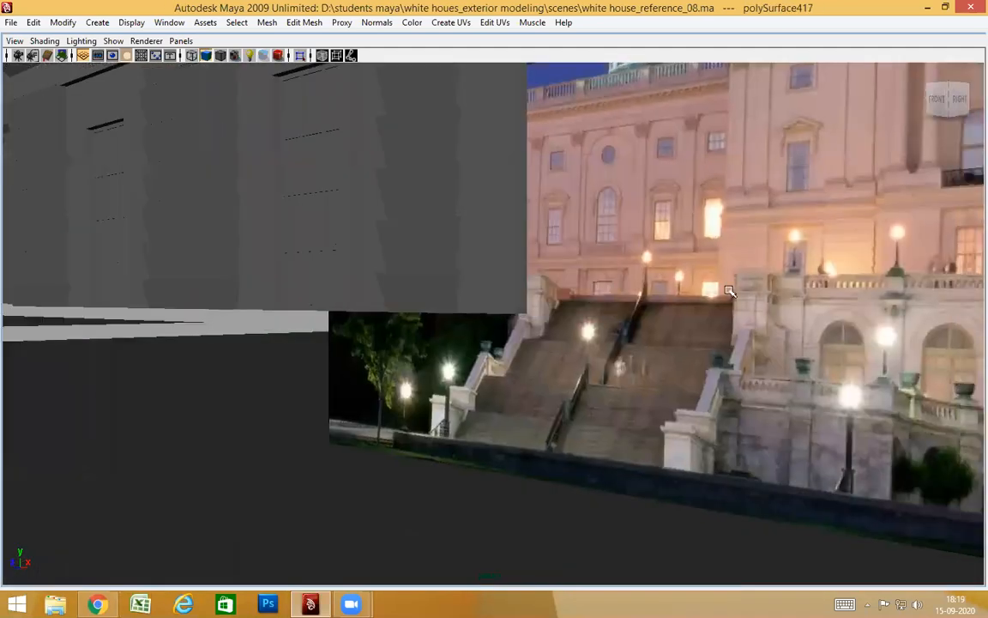
{"action": "middle_click_drag", "start_coordinate": [765, 276], "coordinate": [372, 264], "text": "alt"}
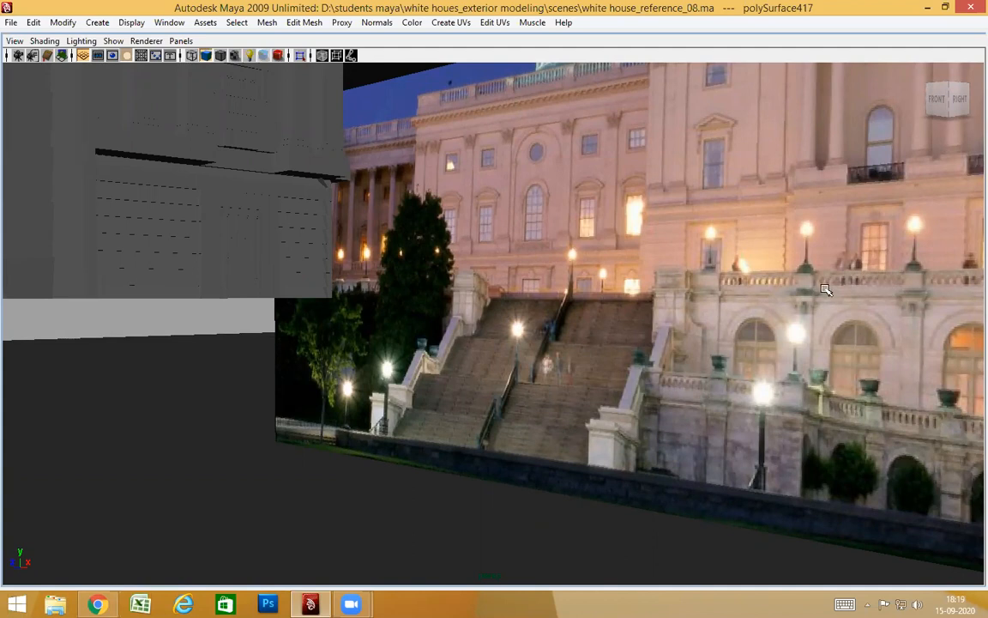
{"action": "left_click_drag", "start_coordinate": [666, 333], "coordinate": [730, 336], "text": "alt"}
{"action": "right_click_drag", "start_coordinate": [730, 336], "coordinate": [647, 281], "text": "alt"}
{"action": "middle_click_drag", "start_coordinate": [647, 281], "coordinate": [7, 268], "text": "alt"}
{"action": "left_click_drag", "start_coordinate": [412, 290], "coordinate": [459, 295], "text": "alt"}
{"action": "right_click_drag", "start_coordinate": [459, 294], "coordinate": [759, 271], "text": "alt"}
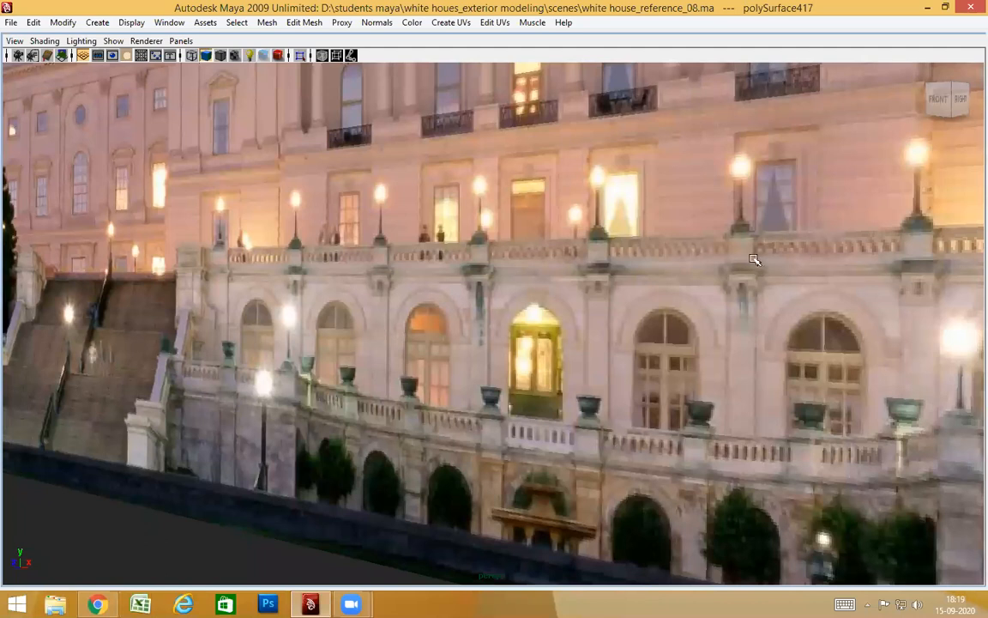
{"action": "right_click_drag", "start_coordinate": [710, 334], "coordinate": [59, 270], "text": "alt"}
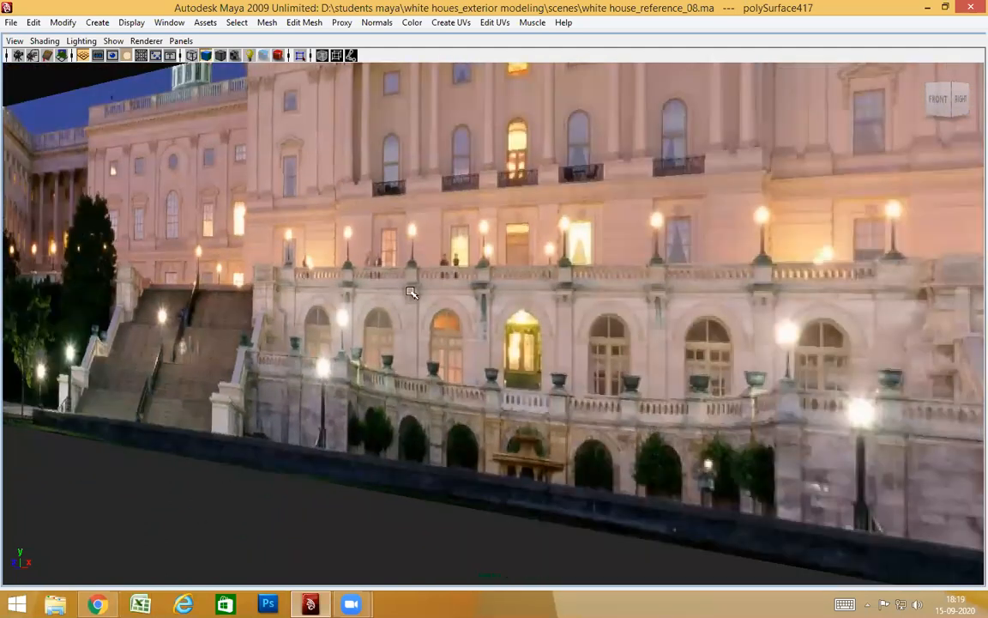
{"action": "right_click_drag", "start_coordinate": [412, 290], "coordinate": [88, 258], "text": "alt"}
{"action": "middle_click_drag", "start_coordinate": [89, 259], "coordinate": [394, 261], "text": "alt"}
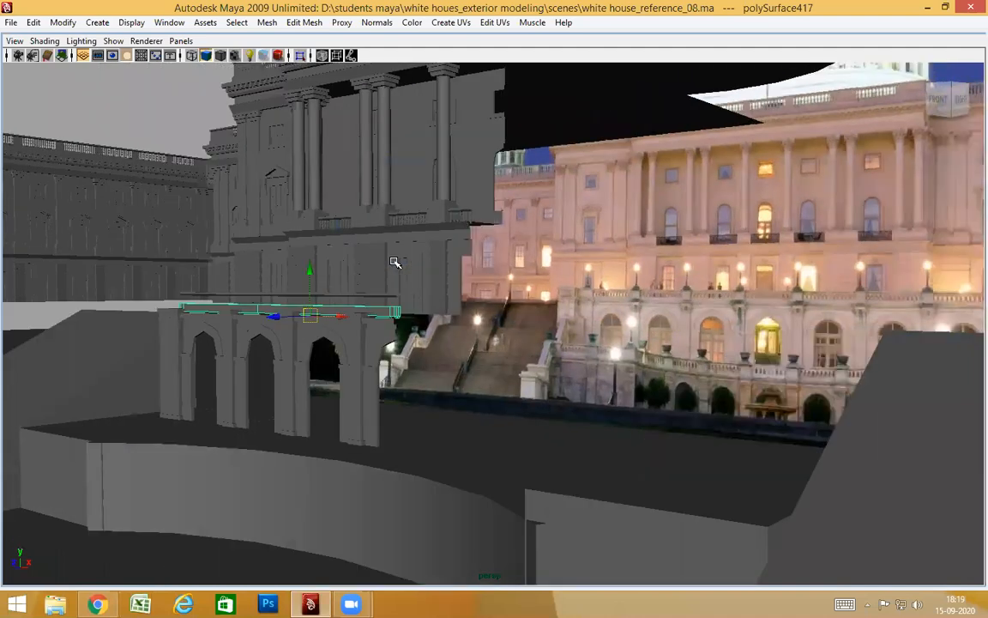
Step: Compare the arcade's pillars and both rails with the photo's terrace from the side and the front
{"action": "right_click_drag", "start_coordinate": [394, 261], "coordinate": [551, 324], "text": "alt"}
{"action": "left_click_drag", "start_coordinate": [551, 324], "coordinate": [428, 320], "text": "alt"}
{"action": "right_click_drag", "start_coordinate": [428, 320], "coordinate": [659, 357], "text": "alt"}
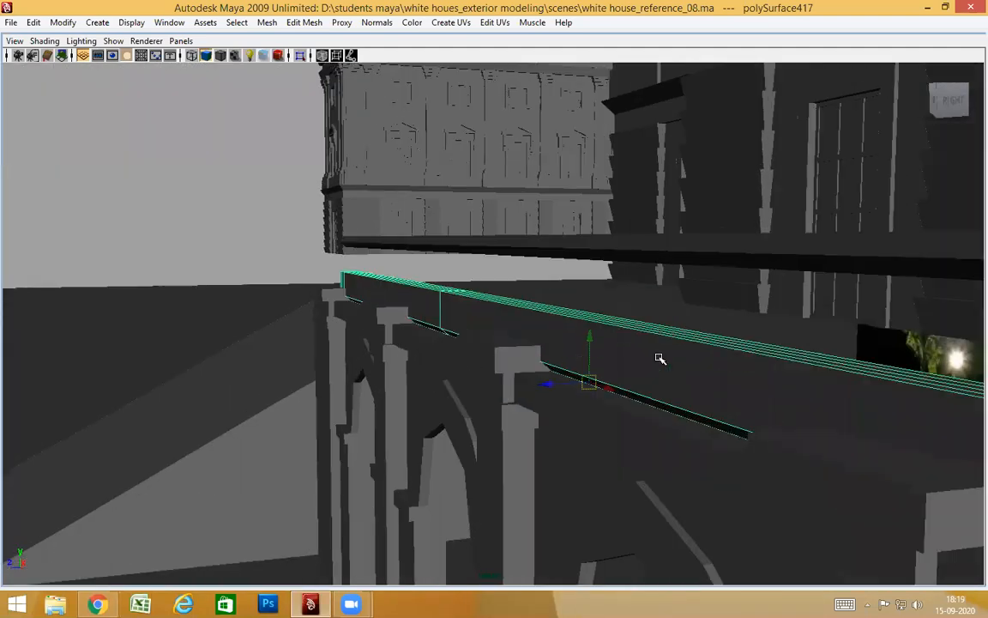
{"action": "left_click_drag", "start_coordinate": [471, 370], "coordinate": [483, 369], "text": "alt"}
{"action": "left_click", "coordinate": [105, 244]}
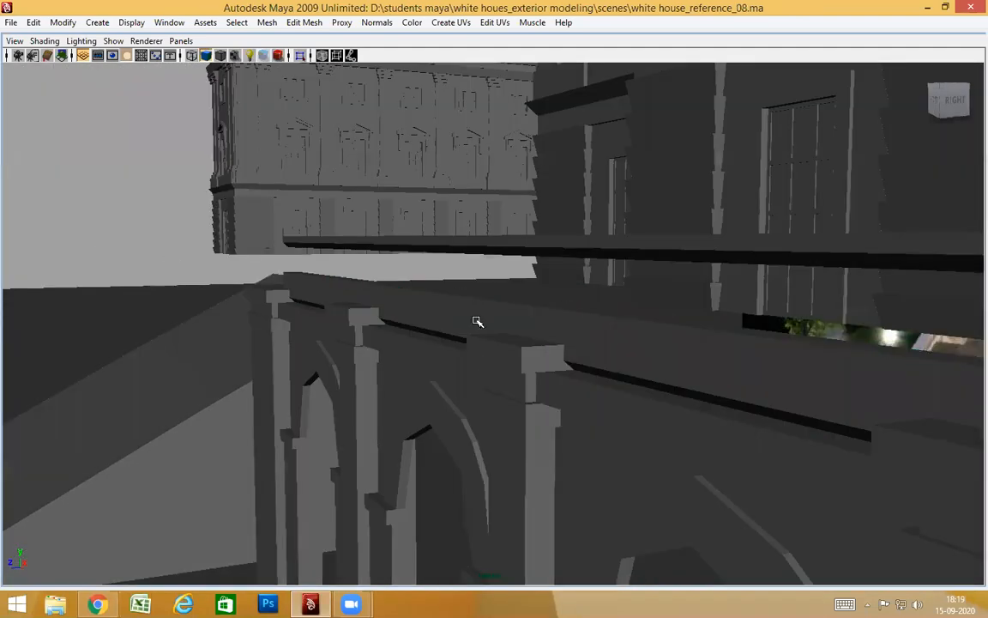
{"action": "left_click_drag", "start_coordinate": [583, 322], "coordinate": [645, 322], "text": "alt"}
{"action": "left_click_drag", "start_coordinate": [709, 308], "coordinate": [406, 344], "text": "alt"}
{"action": "middle_click_drag", "start_coordinate": [405, 344], "coordinate": [283, 296], "text": "alt"}
{"action": "right_click_drag", "start_coordinate": [283, 296], "coordinate": [537, 167], "text": "alt"}
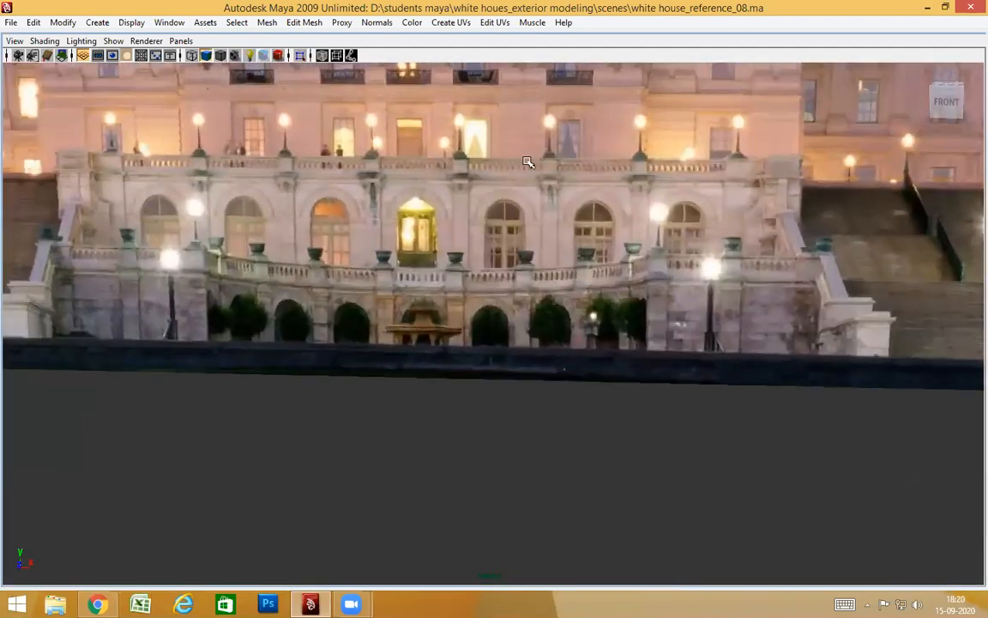
{"action": "middle_click_drag", "start_coordinate": [144, 263], "coordinate": [615, 262], "text": "alt"}
{"action": "scroll", "coordinate": [616, 261], "scroll_direction": "down", "scroll_amount": 3}
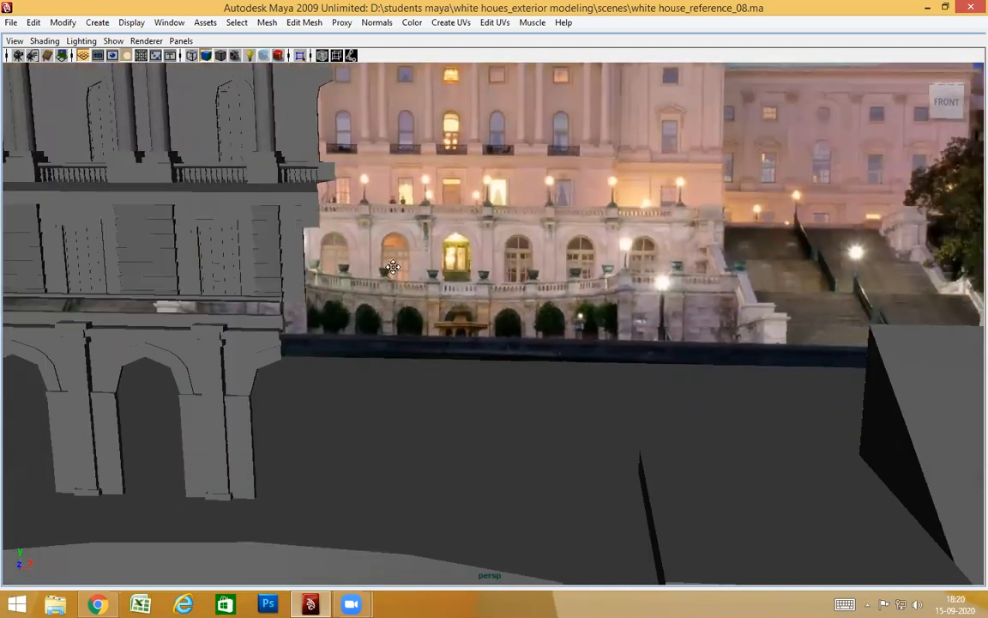
{"action": "middle_click_drag", "start_coordinate": [393, 267], "coordinate": [619, 265], "text": "alt"}
{"action": "scroll", "coordinate": [631, 292], "scroll_direction": "up", "scroll_amount": 4}
Step: Duplicate the cap block of the pillar nearest the centre line and raise the copy into the balustrade band
{"action": "left_click", "coordinate": [618, 307]}
{"action": "left_click_drag", "start_coordinate": [723, 330], "coordinate": [722, 333], "text": "alt"}
{"action": "left_click_drag", "start_coordinate": [824, 229], "coordinate": [691, 281], "text": "alt"}
{"action": "key", "text": "space"}
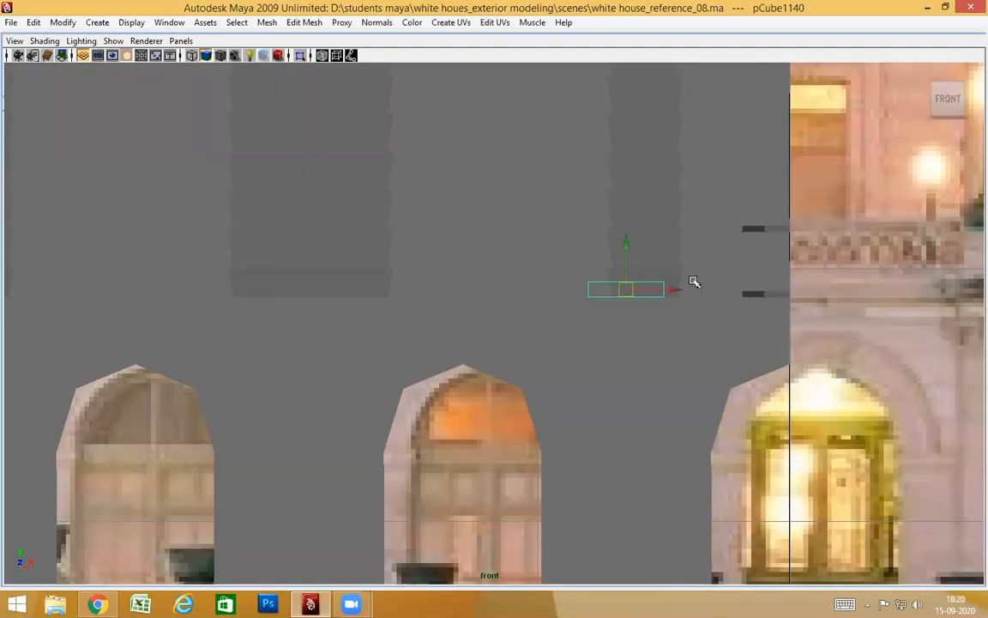
{"action": "key", "text": "4"}
{"action": "scroll", "coordinate": [678, 314], "scroll_direction": "up", "scroll_amount": 4}
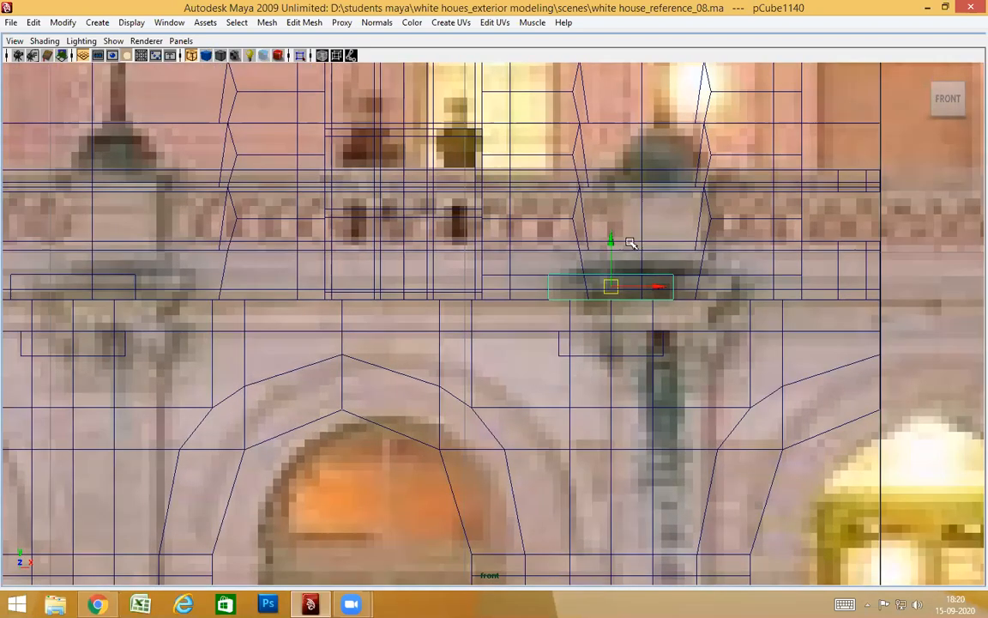
{"action": "left_click_drag", "start_coordinate": [612, 243], "coordinate": [621, 173]}
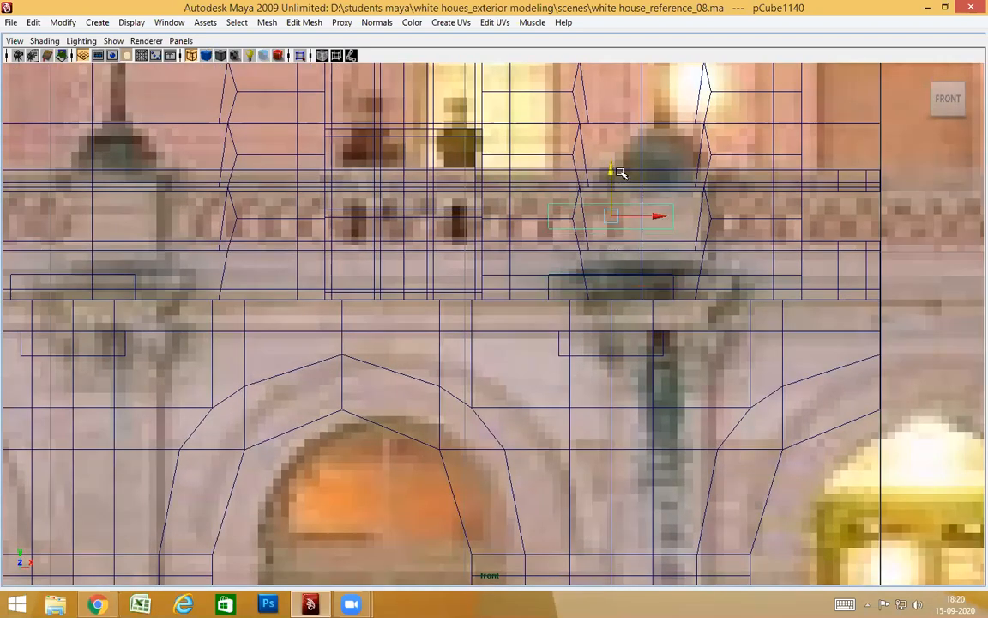
Step: Move the copied block's pivot to its bottom edge and snap the copy onto the top of the original cap block
{"action": "key", "text": "Insert"}
{"action": "left_click", "coordinate": [613, 190]}
{"action": "key", "text": "v"}
{"action": "middle_click", "coordinate": [672, 228]}
{"action": "key", "text": "Insert"}
{"action": "left_click", "coordinate": [612, 183]}
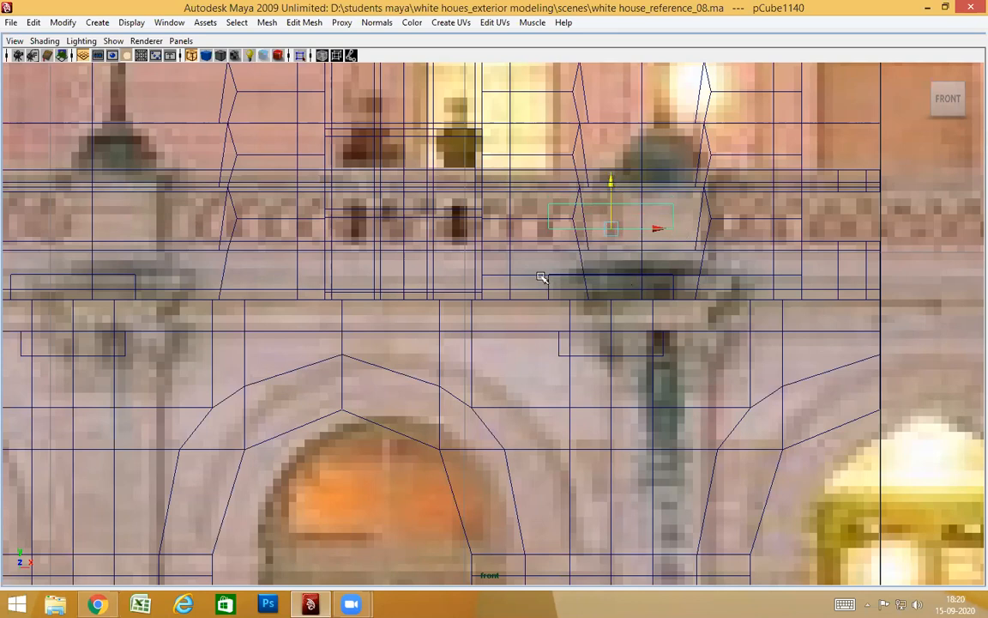
{"action": "middle_click_drag", "start_coordinate": [130, 277], "coordinate": [134, 274]}
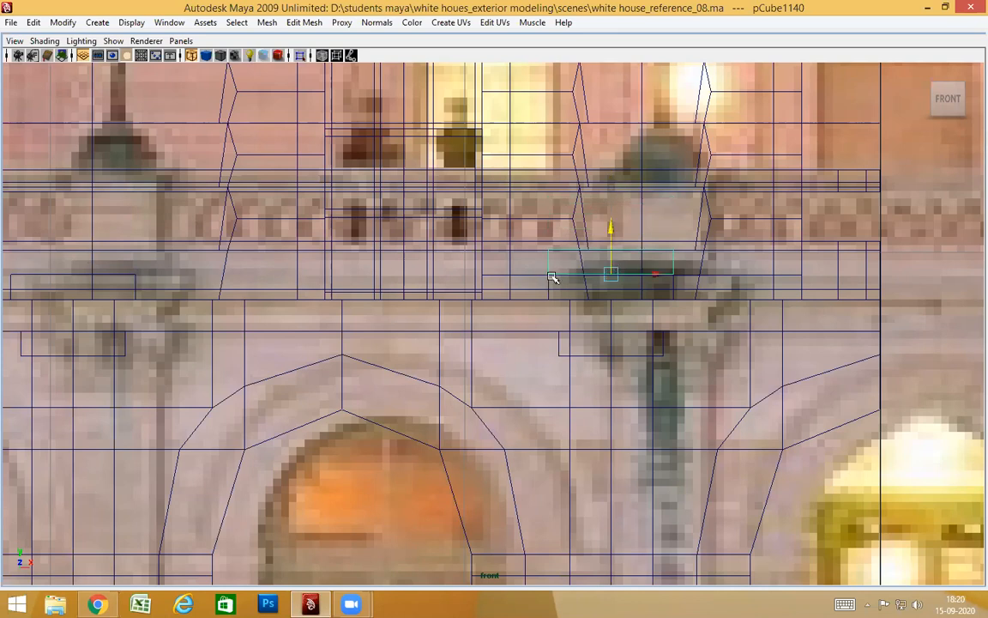
Step: Check up close in the front view how the copied block lines up with the cap block beneath it
{"action": "right_click_drag", "start_coordinate": [530, 279], "coordinate": [691, 282], "text": "alt"}
{"action": "middle_click_drag", "start_coordinate": [691, 283], "coordinate": [693, 294], "text": "alt"}
{"action": "right_click_drag", "start_coordinate": [432, 291], "coordinate": [643, 281], "text": "alt"}
{"action": "middle_click_drag", "start_coordinate": [643, 281], "coordinate": [442, 363], "text": "alt"}
{"action": "right_click_drag", "start_coordinate": [693, 338], "coordinate": [763, 335], "text": "alt"}
{"action": "middle_click_drag", "start_coordinate": [591, 326], "coordinate": [620, 324], "text": "alt"}
{"action": "right_click_drag", "start_coordinate": [803, 315], "coordinate": [901, 313], "text": "alt"}
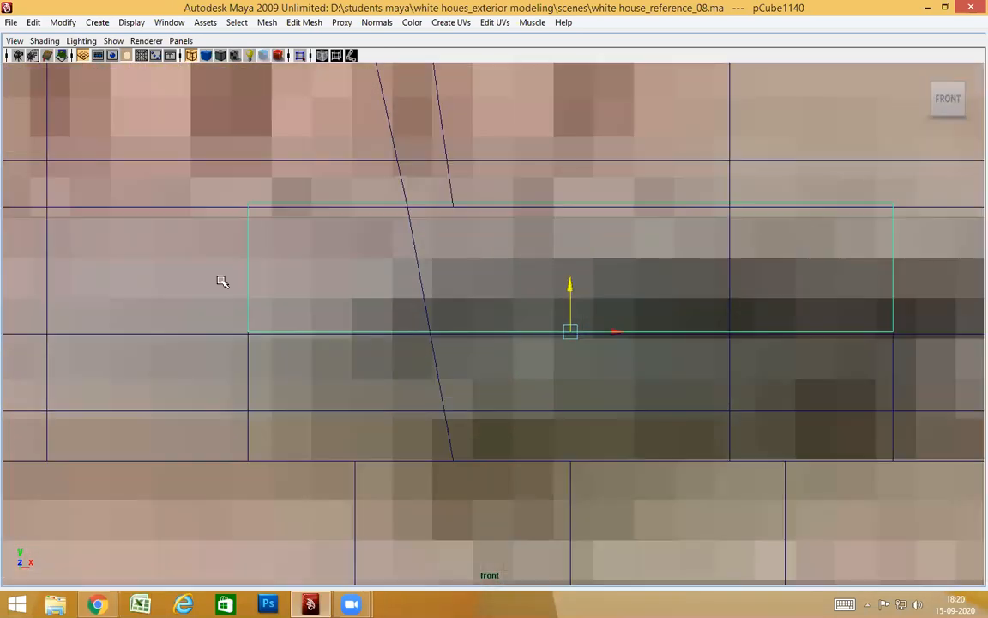
{"action": "right_click_drag", "start_coordinate": [223, 282], "coordinate": [342, 308], "text": "alt"}
{"action": "middle_click_drag", "start_coordinate": [344, 307], "coordinate": [497, 322], "text": "alt"}
{"action": "right_click_drag", "start_coordinate": [554, 348], "coordinate": [502, 349], "text": "alt"}
{"action": "middle_click_drag", "start_coordinate": [660, 314], "coordinate": [565, 319], "text": "alt"}
Step: Examine the stacked cap block from several perspective angles in wireframe and shaded display
{"action": "key", "text": "space"}
{"action": "left_click_drag", "start_coordinate": [575, 331], "coordinate": [570, 301]}
{"action": "left_click_drag", "start_coordinate": [562, 343], "coordinate": [690, 179], "text": "alt"}
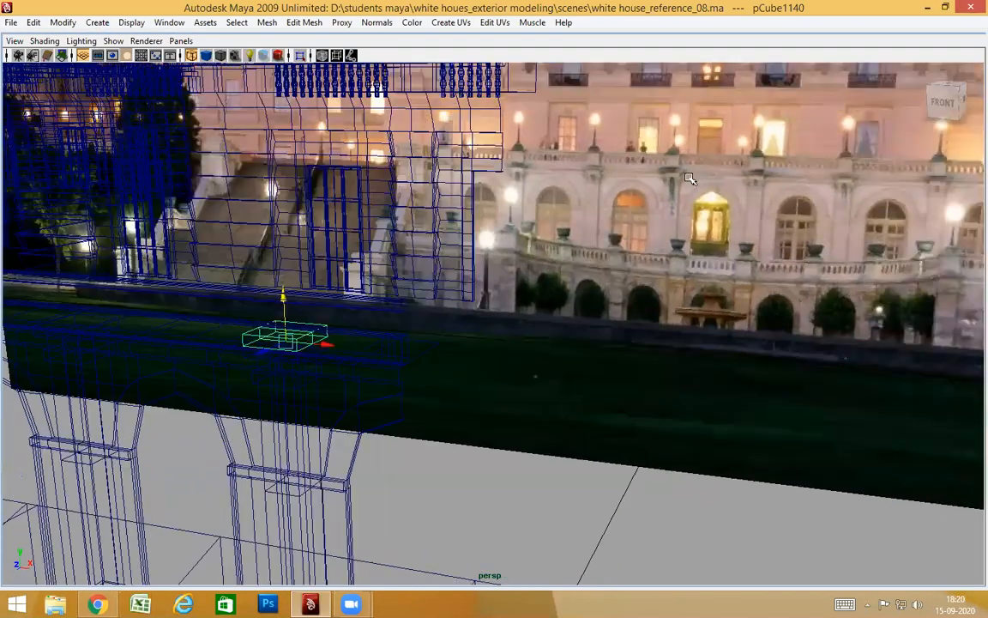
{"action": "left_click_drag", "start_coordinate": [665, 220], "coordinate": [708, 202], "text": "alt"}
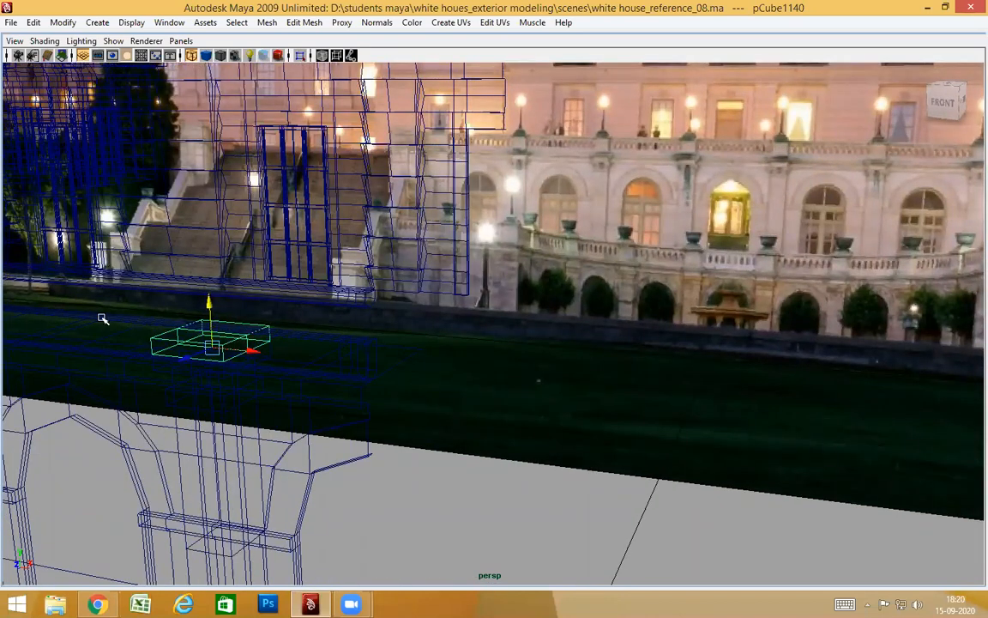
{"action": "left_click_drag", "start_coordinate": [434, 310], "coordinate": [496, 337], "text": "alt"}
{"action": "right_click_drag", "start_coordinate": [496, 337], "coordinate": [499, 337], "text": "alt"}
{"action": "scroll", "coordinate": [514, 410], "scroll_direction": "up", "scroll_amount": 6}
{"action": "mouse_move", "coordinate": [514, 410]}
{"action": "left_mouse_down", "text": "alt"}
{"action": "mouse_move", "coordinate": [518, 389]}
{"action": "mouse_move", "coordinate": [513, 410]}
{"action": "left_mouse_up", "text": "alt"}
{"action": "scroll", "coordinate": [516, 395], "scroll_direction": "down", "scroll_amount": 6}
{"action": "key", "text": "5"}
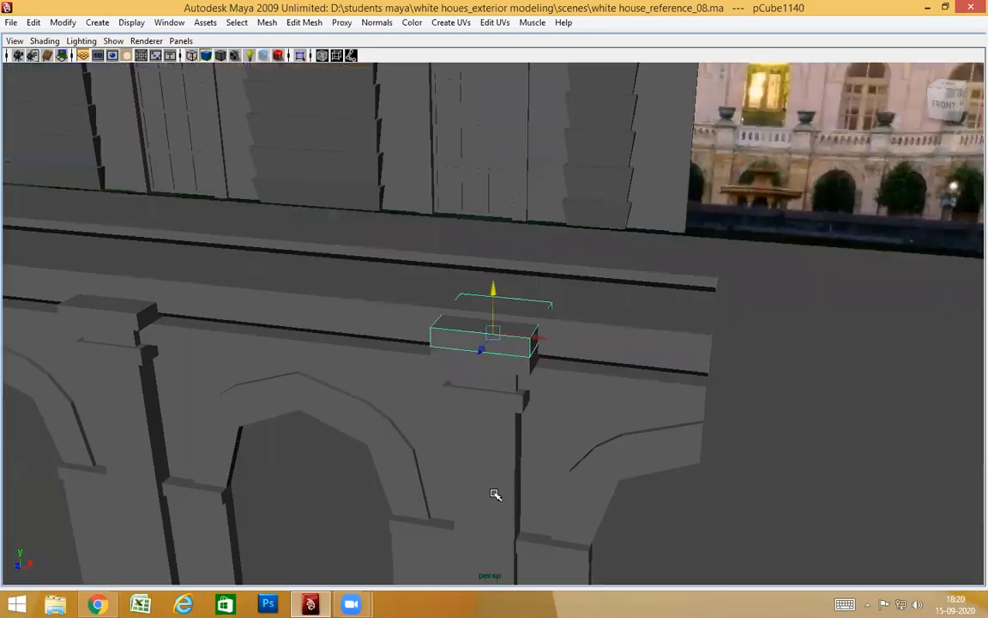
Step: Isolate the copied cap block together with the pillar shaft beneath it, and select only the block
{"action": "left_click", "coordinate": [506, 443]}
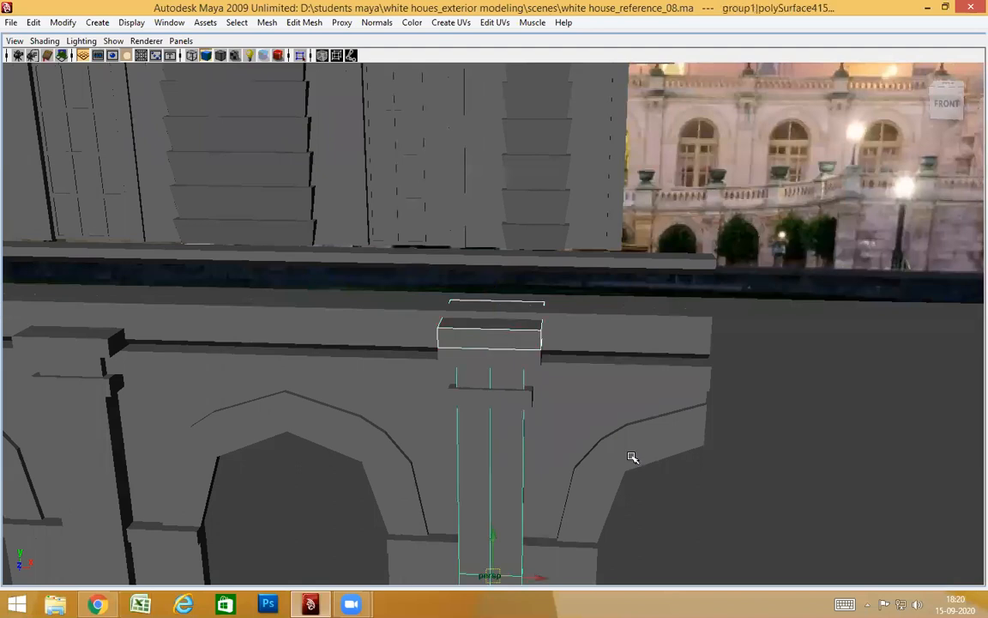
{"action": "left_click", "coordinate": [300, 55]}
{"action": "left_click", "coordinate": [589, 381]}
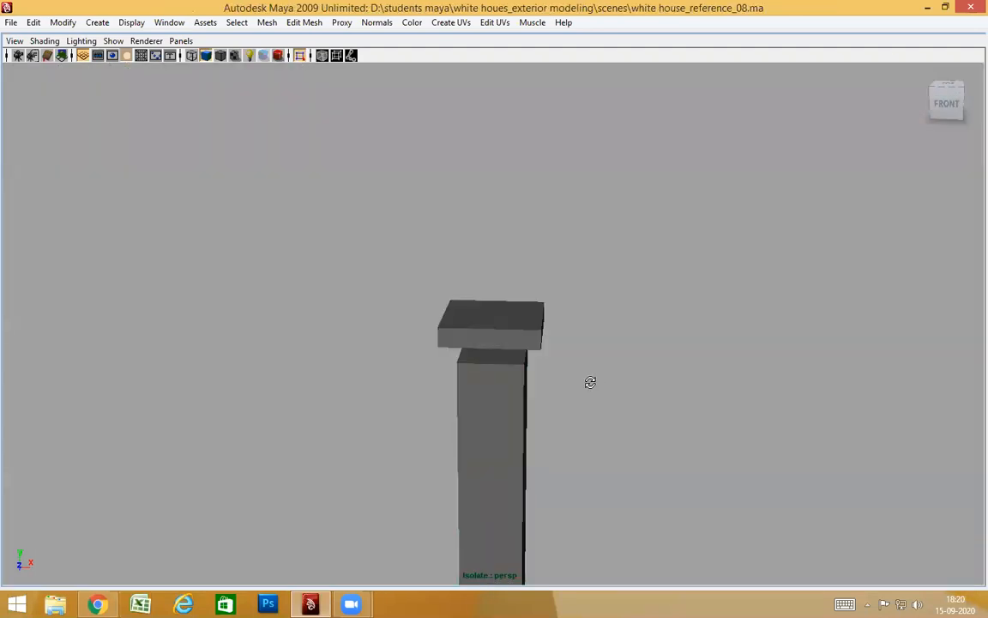
{"action": "left_click", "coordinate": [501, 319]}
{"action": "right_click_drag", "start_coordinate": [614, 414], "coordinate": [677, 424], "text": "alt"}
{"action": "left_click_drag", "start_coordinate": [677, 424], "coordinate": [509, 334], "text": "alt"}
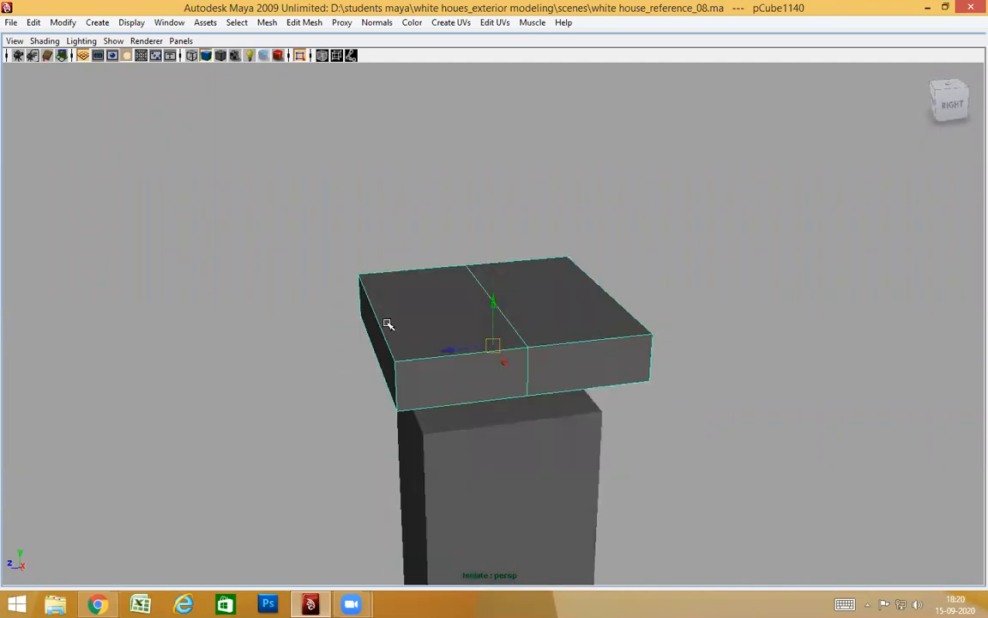
Step: Delete the edge loop running through the middle of the isolated cap block and reselect the block
{"action": "left_click_drag", "start_coordinate": [388, 323], "coordinate": [482, 342], "text": "alt"}
{"action": "key", "text": "F10"}
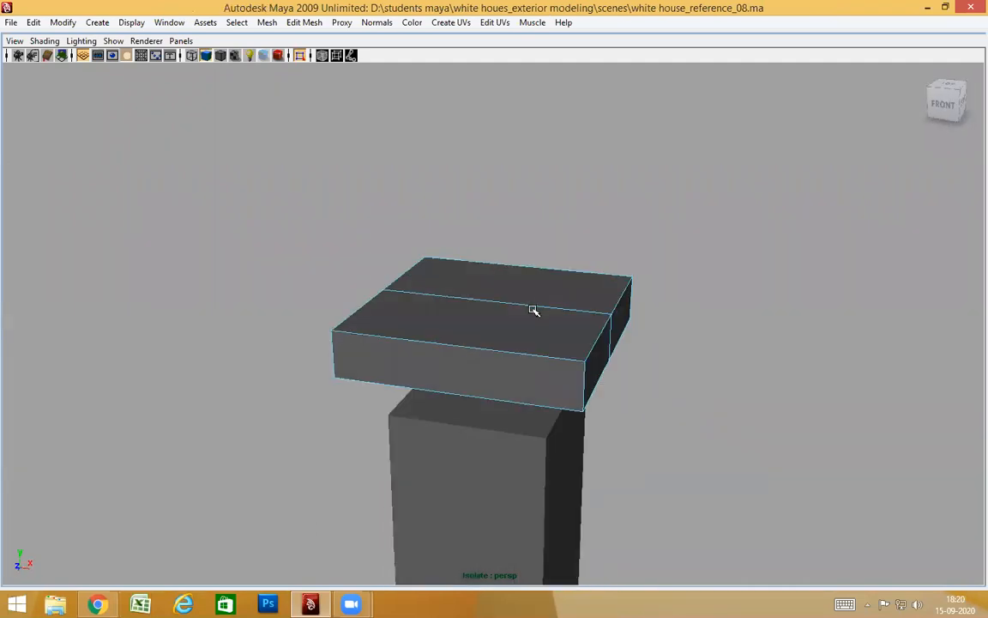
{"action": "left_click", "coordinate": [487, 329]}
{"action": "right_click_drag", "start_coordinate": [483, 330], "coordinate": [557, 335], "text": "ctrl"}
{"action": "left_click_drag", "start_coordinate": [558, 344], "coordinate": [522, 298], "text": "alt"}
{"action": "left_click", "coordinate": [669, 190]}
{"action": "left_click", "coordinate": [563, 395]}
Step: In the front wireframe view, snap the block's left-side vertices horizontally to the left edge of the pillar shaft below
{"action": "left_click_drag", "start_coordinate": [563, 395], "coordinate": [533, 406], "text": "alt"}
{"action": "scroll", "coordinate": [532, 405], "scroll_direction": "up", "scroll_amount": 2}
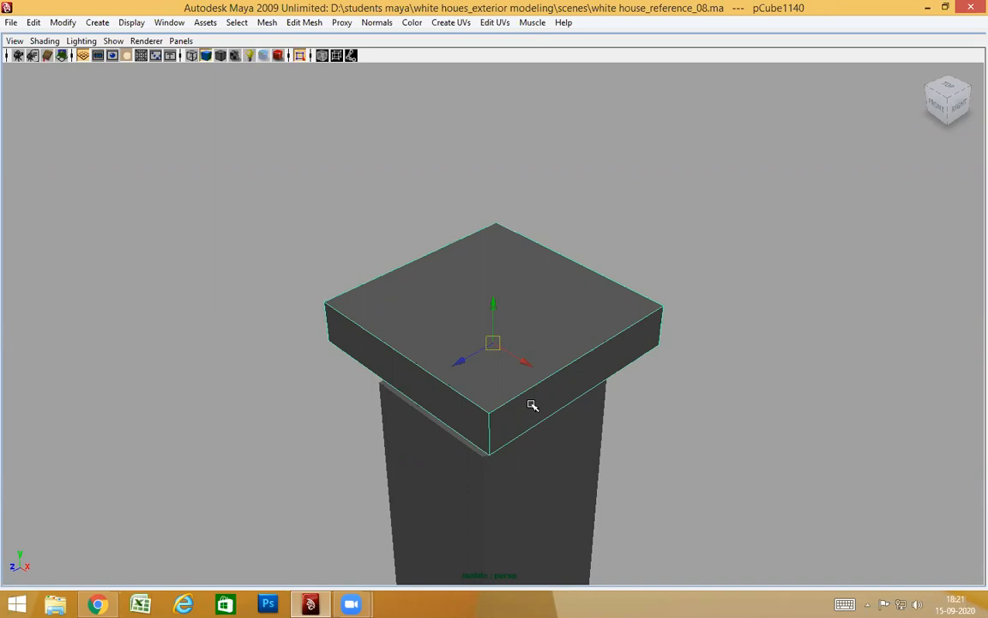
{"action": "left_click_drag", "start_coordinate": [532, 388], "coordinate": [568, 300], "text": "alt"}
{"action": "right_click_drag", "start_coordinate": [564, 300], "coordinate": [525, 299]}
{"action": "key", "text": "space"}
{"action": "left_click_drag", "start_coordinate": [525, 298], "coordinate": [521, 373]}
{"action": "right_click_drag", "start_coordinate": [601, 384], "coordinate": [737, 390], "text": "alt"}
{"action": "middle_click_drag", "start_coordinate": [431, 349], "coordinate": [444, 346], "text": "alt"}
{"action": "scroll", "coordinate": [443, 346], "scroll_direction": "up", "scroll_amount": 4}
{"action": "middle_click_drag", "start_coordinate": [223, 353], "coordinate": [483, 355], "text": "alt"}
{"action": "key", "text": "4"}
{"action": "left_click_drag", "start_coordinate": [357, 247], "coordinate": [455, 394]}
{"action": "left_click", "coordinate": [465, 329]}
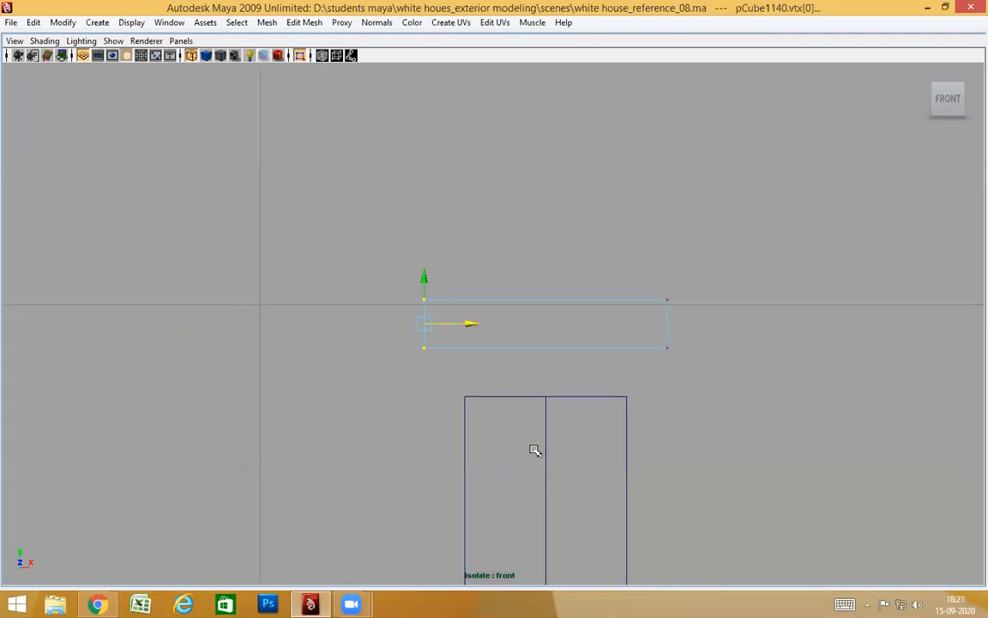
{"action": "middle_click_drag", "start_coordinate": [468, 401], "coordinate": [470, 415]}
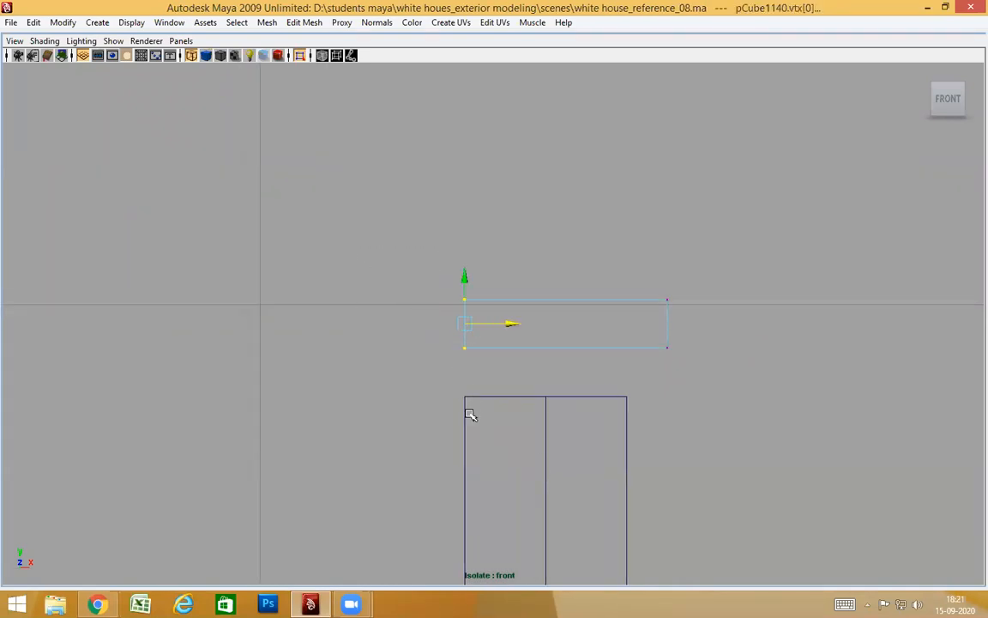
Step: Snap the block's right-side vertices horizontally to the right edge of the pillar shaft in the front view
{"action": "left_click_drag", "start_coordinate": [590, 234], "coordinate": [713, 389]}
{"action": "left_click", "coordinate": [715, 324]}
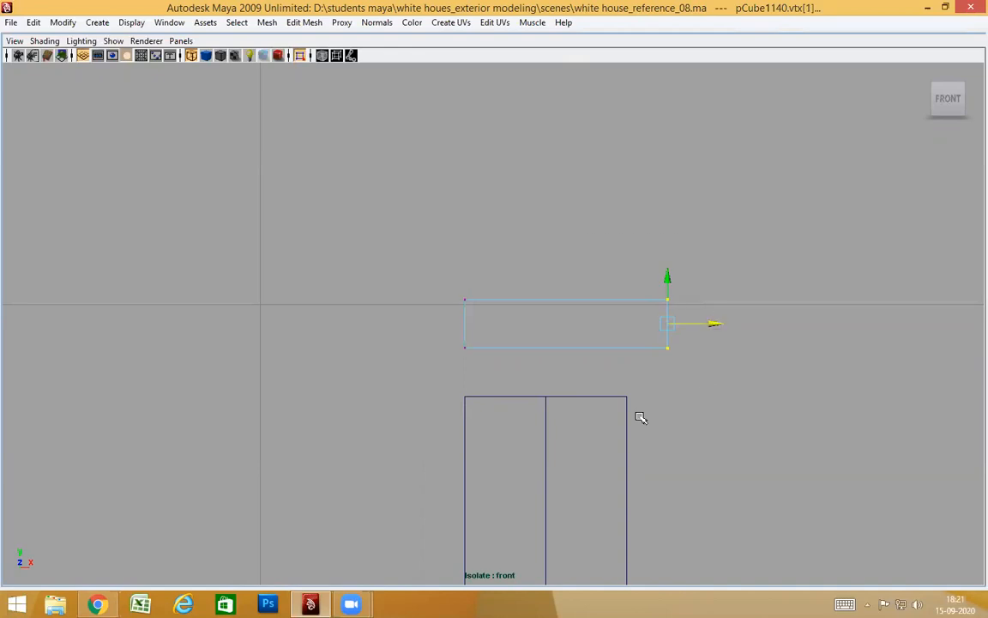
{"action": "middle_click_drag", "start_coordinate": [624, 392], "coordinate": [655, 422]}
Step: In the side view, snap the vertices at both ends of the block to the matching outer edges of the pillar shaft
{"action": "key", "text": "space"}
{"action": "left_click_drag", "start_coordinate": [648, 393], "coordinate": [673, 398]}
{"action": "middle_click_drag", "start_coordinate": [567, 283], "coordinate": [616, 514], "text": "alt"}
{"action": "scroll", "coordinate": [616, 515], "scroll_direction": "up", "scroll_amount": 1}
{"action": "left_click_drag", "start_coordinate": [201, 214], "coordinate": [509, 495]}
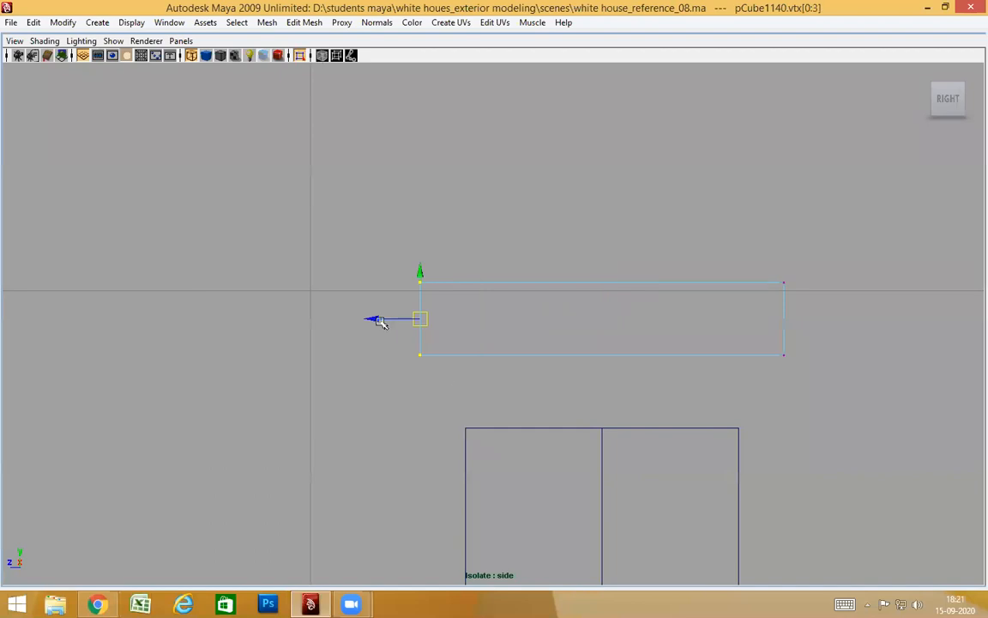
{"action": "left_click", "coordinate": [372, 318]}
{"action": "middle_click_drag", "start_coordinate": [465, 428], "coordinate": [465, 441]}
{"action": "left_click_drag", "start_coordinate": [720, 218], "coordinate": [875, 414]}
{"action": "left_click_drag", "start_coordinate": [863, 371], "coordinate": [863, 370]}
{"action": "left_click", "coordinate": [745, 320]}
{"action": "middle_click_drag", "start_coordinate": [734, 428], "coordinate": [712, 441]}
Step: Check the resized block's alignment with the pillar shaft in the top and perspective views
{"action": "key", "text": "space"}
{"action": "left_click_drag", "start_coordinate": [711, 441], "coordinate": [711, 400]}
{"action": "left_click_drag", "start_coordinate": [736, 506], "coordinate": [668, 450], "text": "alt"}
{"action": "key", "text": "space"}
{"action": "key", "text": "f"}
{"action": "middle_click_drag", "start_coordinate": [452, 394], "coordinate": [443, 263], "text": "alt"}
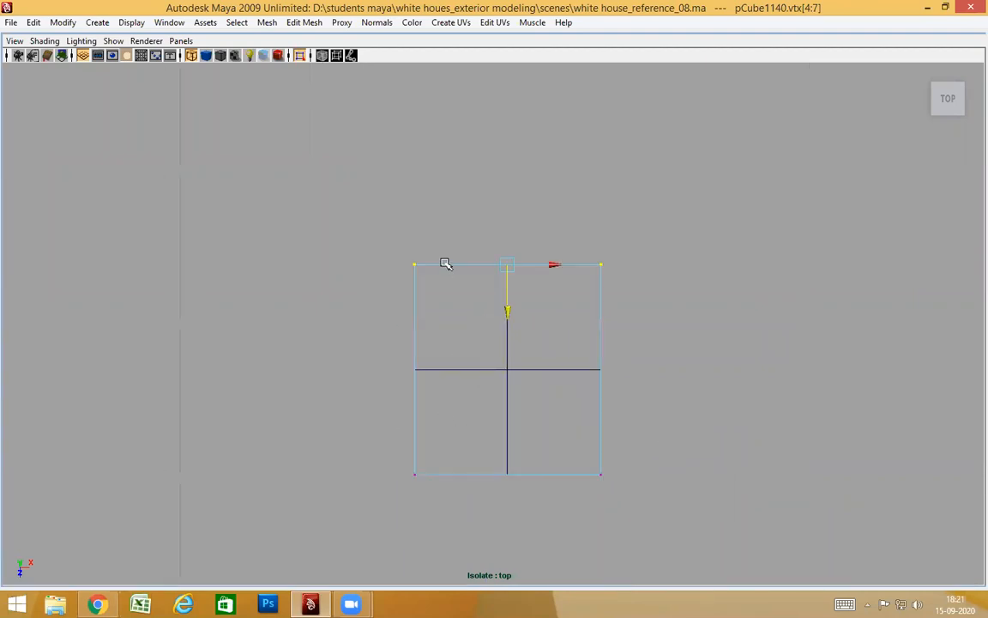
{"action": "key", "text": "space"}
{"action": "left_click_drag", "start_coordinate": [589, 372], "coordinate": [584, 334]}
{"action": "left_click_drag", "start_coordinate": [652, 399], "coordinate": [551, 345], "text": "alt"}
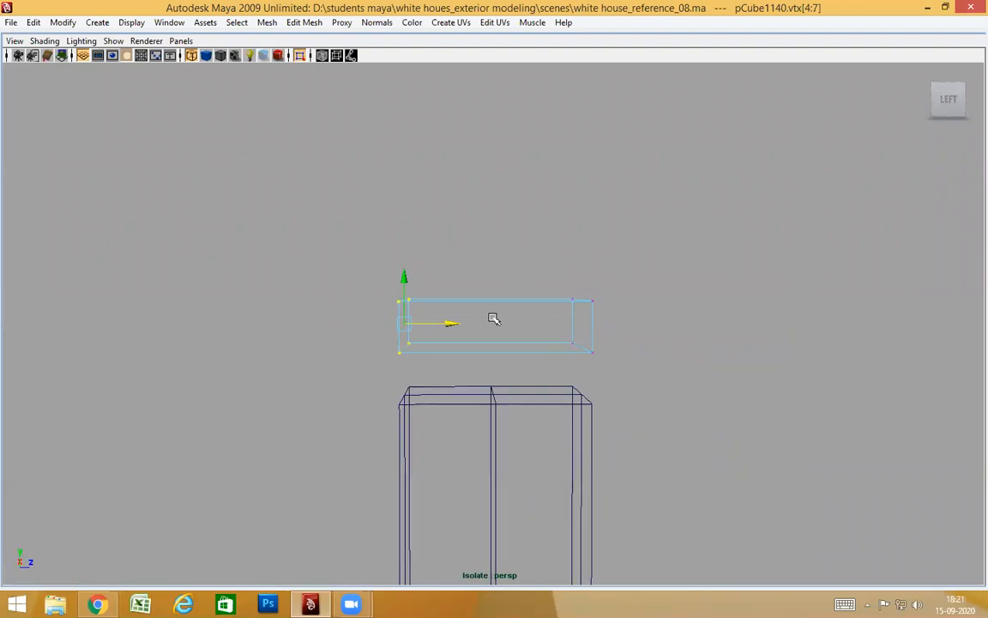
Step: Bring back the full scene and examine the resized block on the arcade in shaded display
{"action": "left_click", "coordinate": [302, 56]}
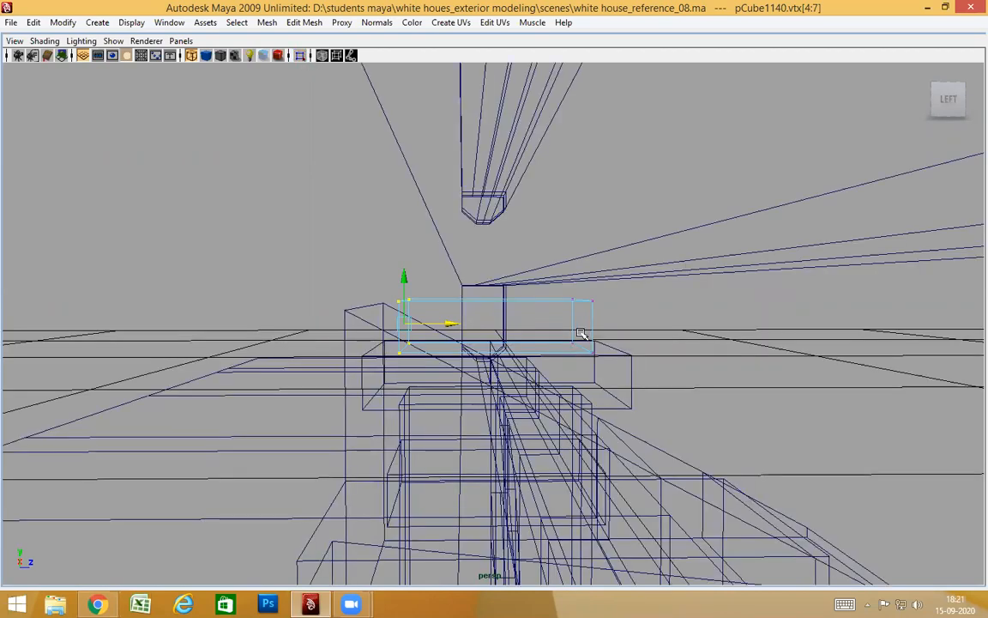
{"action": "key", "text": "f"}
{"action": "left_click_drag", "start_coordinate": [581, 333], "coordinate": [680, 405], "text": "alt"}
{"action": "scroll", "coordinate": [483, 391], "scroll_direction": "down", "scroll_amount": 5}
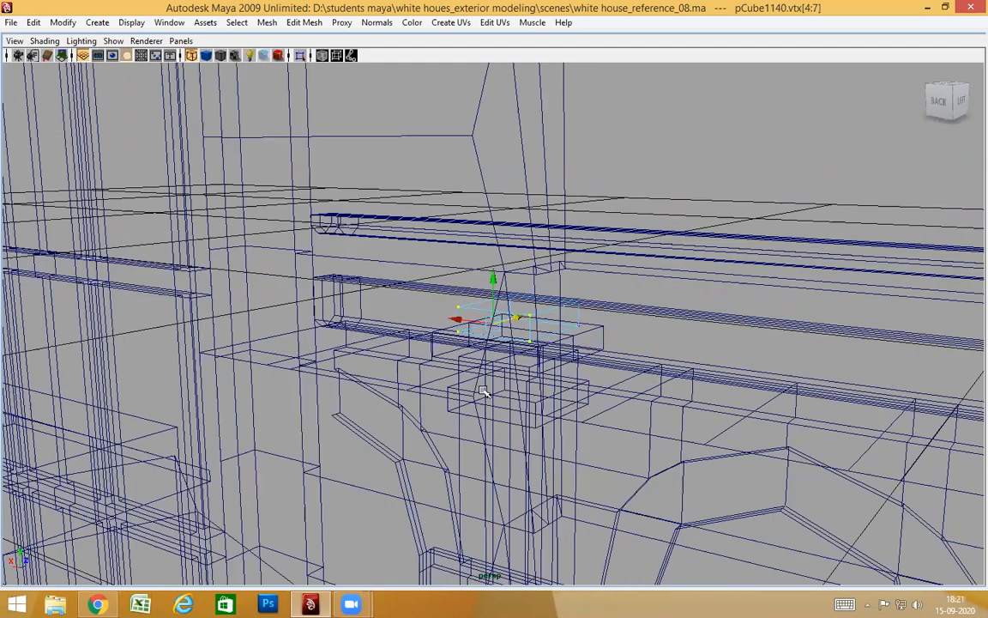
{"action": "left_click_drag", "start_coordinate": [483, 392], "coordinate": [487, 391], "text": "alt"}
{"action": "key", "text": "5"}
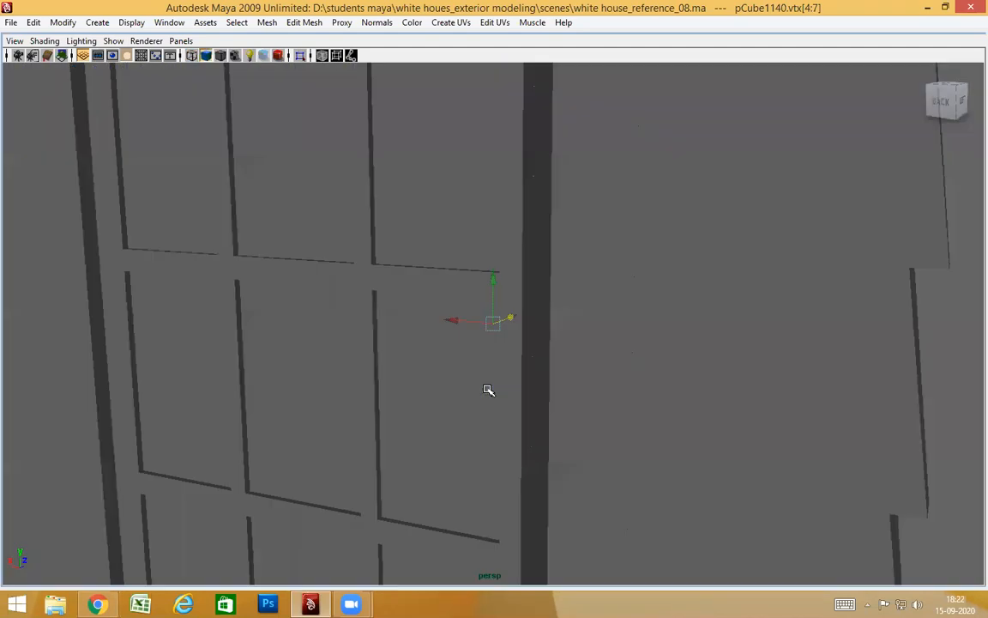
{"action": "mouse_move", "coordinate": [584, 409]}
{"action": "left_mouse_down", "text": "alt"}
{"action": "mouse_move", "coordinate": [626, 410]}
{"action": "mouse_move", "coordinate": [556, 411]}
{"action": "mouse_move", "coordinate": [591, 425]}
{"action": "mouse_move", "coordinate": [810, 428]}
{"action": "left_mouse_up", "text": "alt"}
{"action": "scroll", "coordinate": [554, 411], "scroll_direction": "up", "scroll_amount": 3}
{"action": "right_click_drag", "start_coordinate": [810, 428], "coordinate": [43, 364], "text": "alt"}
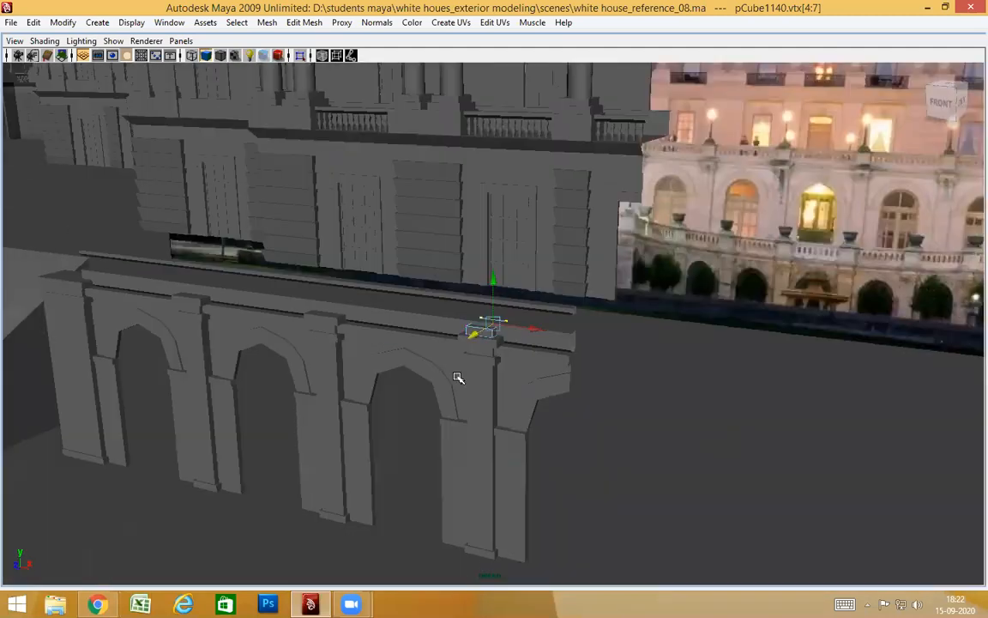
{"action": "left_click_drag", "start_coordinate": [458, 377], "coordinate": [479, 381], "text": "alt"}
{"action": "scroll", "coordinate": [549, 370], "scroll_direction": "up", "scroll_amount": 5}
{"action": "left_click_drag", "start_coordinate": [600, 369], "coordinate": [578, 320], "text": "alt"}
{"action": "scroll", "coordinate": [544, 354], "scroll_direction": "up", "scroll_amount": 3}
{"action": "left_click_drag", "start_coordinate": [544, 354], "coordinate": [492, 377], "text": "alt"}
Step: Select the block's top vertices and snap them up to the height of the upper rail's top to form a pedestal
{"action": "key", "text": "space"}
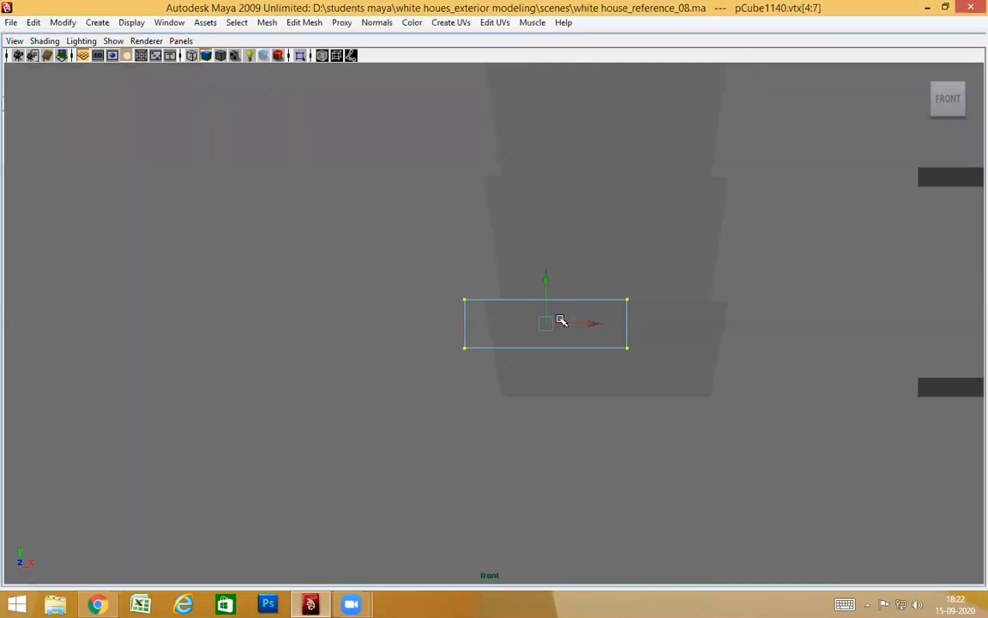
{"action": "right_click_drag", "start_coordinate": [596, 322], "coordinate": [712, 343], "text": "alt"}
{"action": "key", "text": "4"}
{"action": "left_click_drag", "start_coordinate": [265, 229], "coordinate": [754, 336]}
{"action": "right_click_drag", "start_coordinate": [759, 337], "coordinate": [697, 343], "text": "alt"}
{"action": "middle_click_drag", "start_coordinate": [740, 308], "coordinate": [353, 308], "text": "alt"}
{"action": "mouse_move", "coordinate": [617, 337]}
{"action": "middle_mouse_down", "text": "alt"}
{"action": "mouse_move", "coordinate": [402, 338]}
{"action": "mouse_move", "coordinate": [502, 337]}
{"action": "mouse_move", "coordinate": [506, 317]}
{"action": "middle_mouse_up", "text": "alt"}
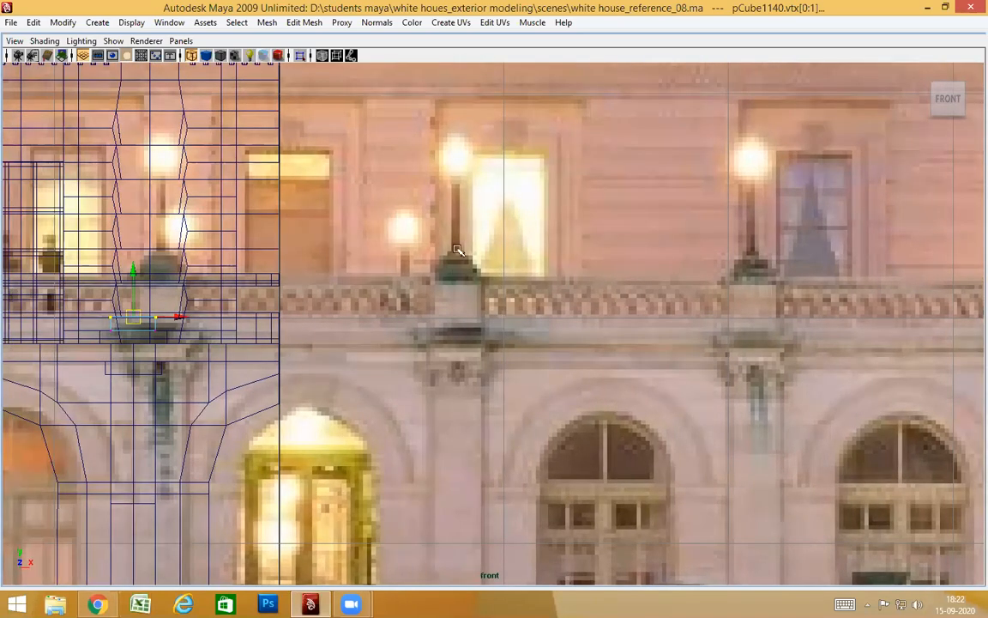
{"action": "key", "text": "space"}
{"action": "left_click_drag", "start_coordinate": [457, 249], "coordinate": [459, 219]}
{"action": "left_click_drag", "start_coordinate": [479, 386], "coordinate": [604, 167], "text": "alt"}
{"action": "left_click_drag", "start_coordinate": [671, 253], "coordinate": [667, 279], "text": "alt"}
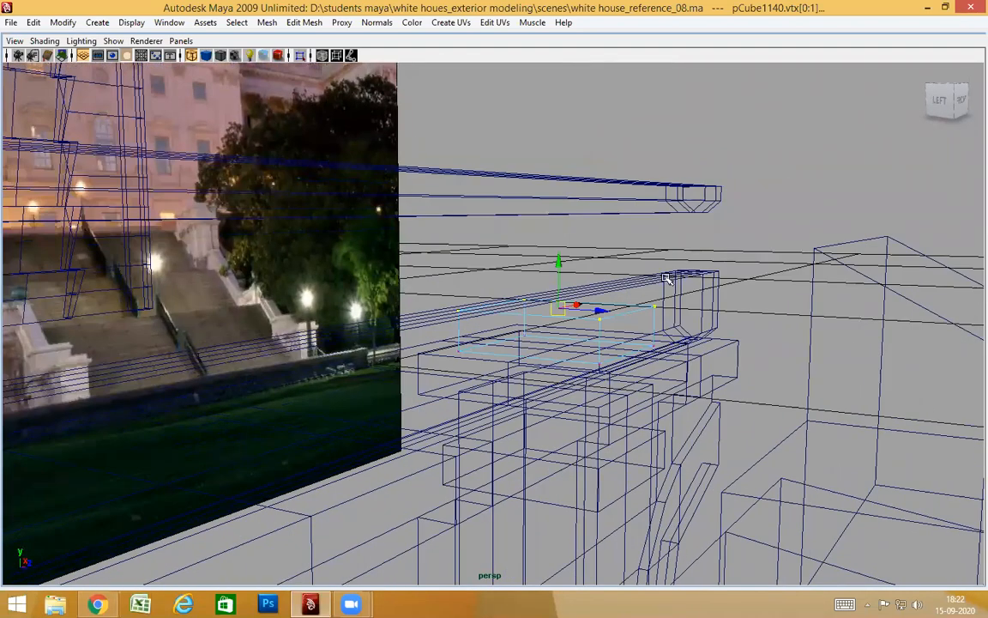
{"action": "middle_click", "coordinate": [716, 187]}
{"action": "mouse_move", "coordinate": [725, 330]}
{"action": "left_mouse_down", "text": "alt"}
{"action": "mouse_move", "coordinate": [707, 303]}
{"action": "mouse_move", "coordinate": [714, 279]}
{"action": "left_mouse_up", "text": "alt"}
{"action": "key", "text": "5"}
{"action": "right_click_drag", "start_coordinate": [600, 219], "coordinate": [757, 59]}
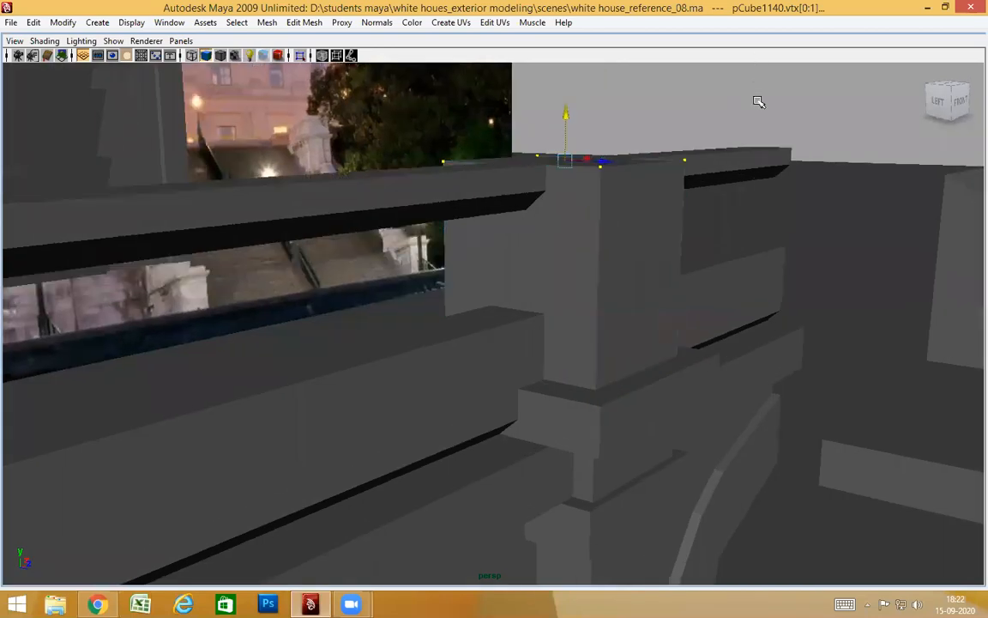
Step: Select the whole pedestal and compare its shape between the rails with the balustrade pedestals in the reference photo
{"action": "left_click_drag", "start_coordinate": [722, 266], "coordinate": [690, 353], "text": "alt"}
{"action": "middle_click_drag", "start_coordinate": [690, 352], "coordinate": [609, 326], "text": "alt"}
{"action": "right_click_drag", "start_coordinate": [609, 327], "coordinate": [713, 206], "text": "alt"}
{"action": "right_click_drag", "start_coordinate": [401, 321], "coordinate": [653, 327], "text": "alt"}
{"action": "left_click", "coordinate": [653, 327]}
{"action": "middle_click_drag", "start_coordinate": [785, 349], "coordinate": [644, 362], "text": "alt"}
{"action": "left_click_drag", "start_coordinate": [644, 362], "coordinate": [863, 201], "text": "alt"}
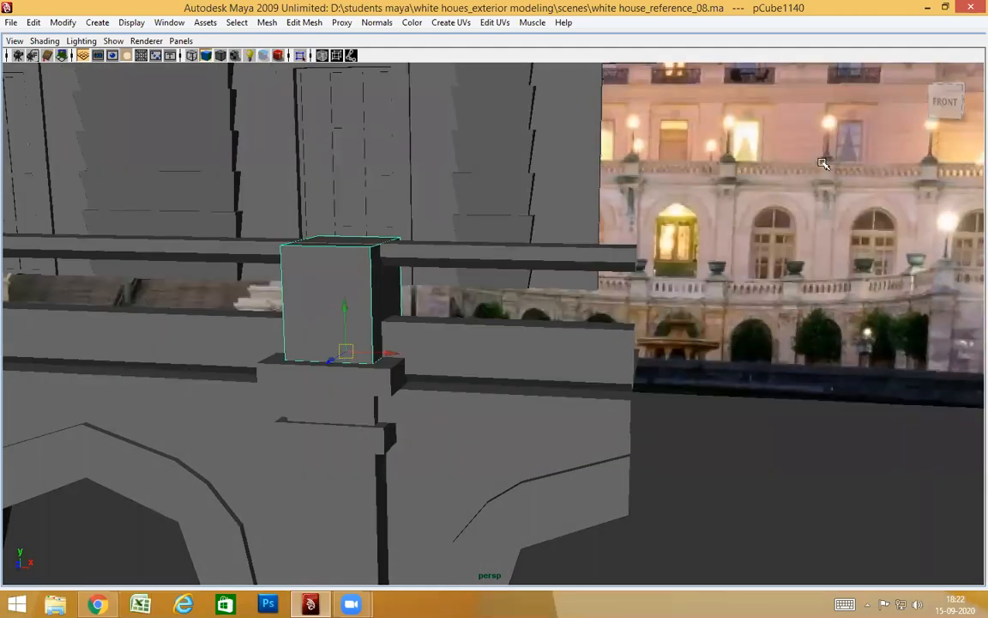
{"action": "left_click_drag", "start_coordinate": [848, 157], "coordinate": [627, 154], "text": "alt"}
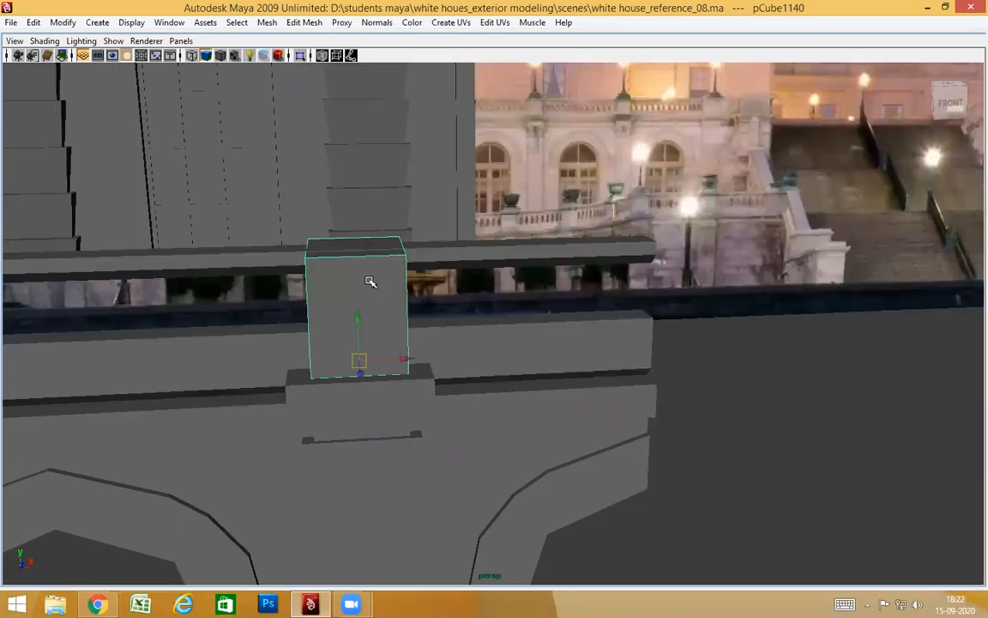
{"action": "left_click_drag", "start_coordinate": [406, 277], "coordinate": [565, 268], "text": "alt"}
{"action": "scroll", "coordinate": [825, 181], "scroll_direction": "up", "scroll_amount": 2}
{"action": "middle_click_drag", "start_coordinate": [825, 181], "coordinate": [230, 332], "text": "alt"}
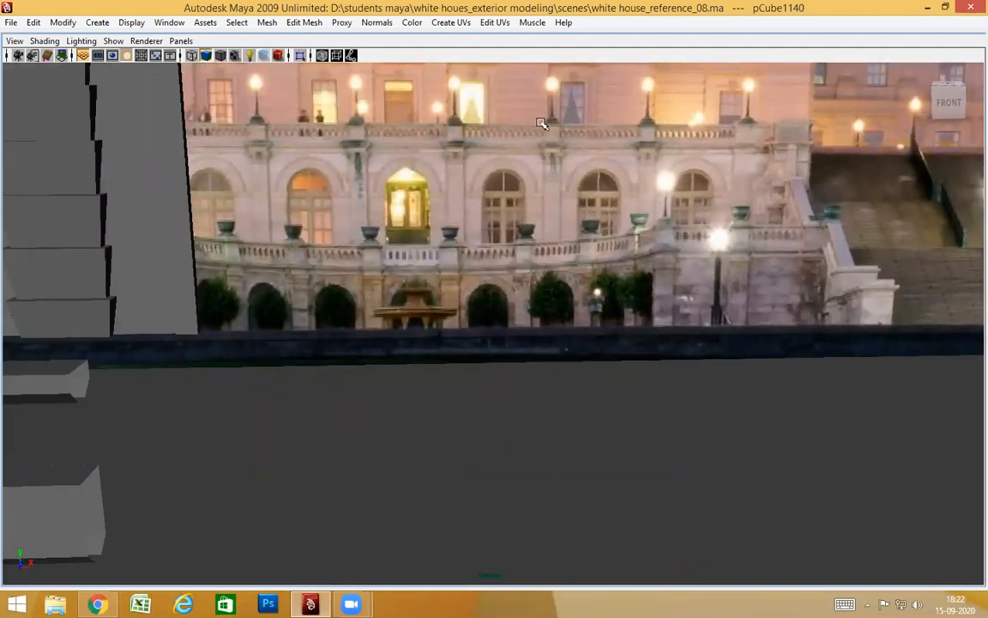
{"action": "middle_click_drag", "start_coordinate": [413, 257], "coordinate": [842, 228], "text": "alt"}
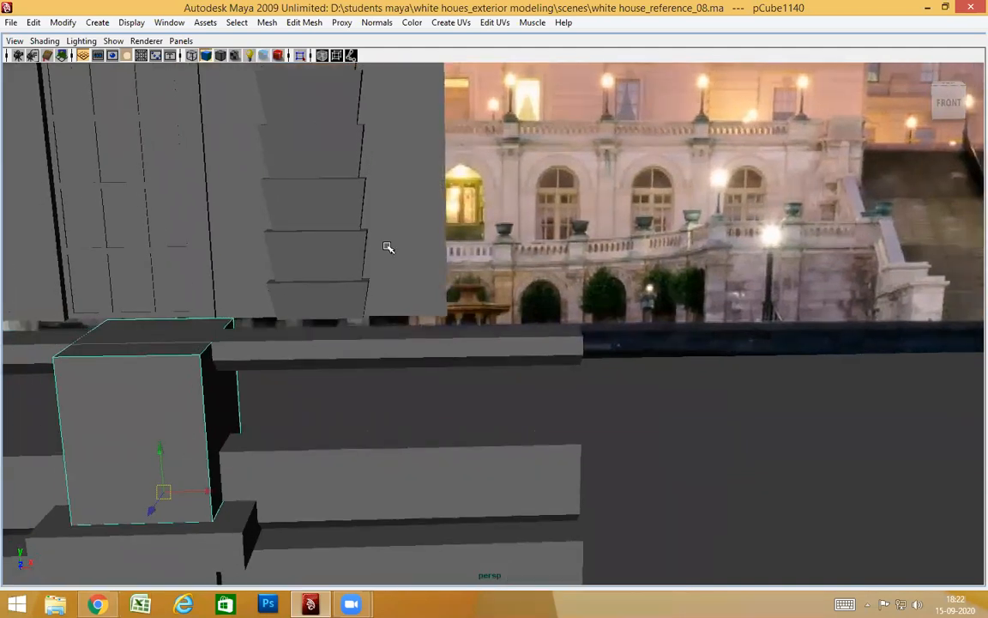
{"action": "middle_click_drag", "start_coordinate": [389, 247], "coordinate": [523, 104], "text": "alt"}
{"action": "middle_click_drag", "start_coordinate": [510, 221], "coordinate": [583, 266], "text": "alt"}
{"action": "right_click_drag", "start_coordinate": [404, 249], "coordinate": [437, 256], "text": "alt"}
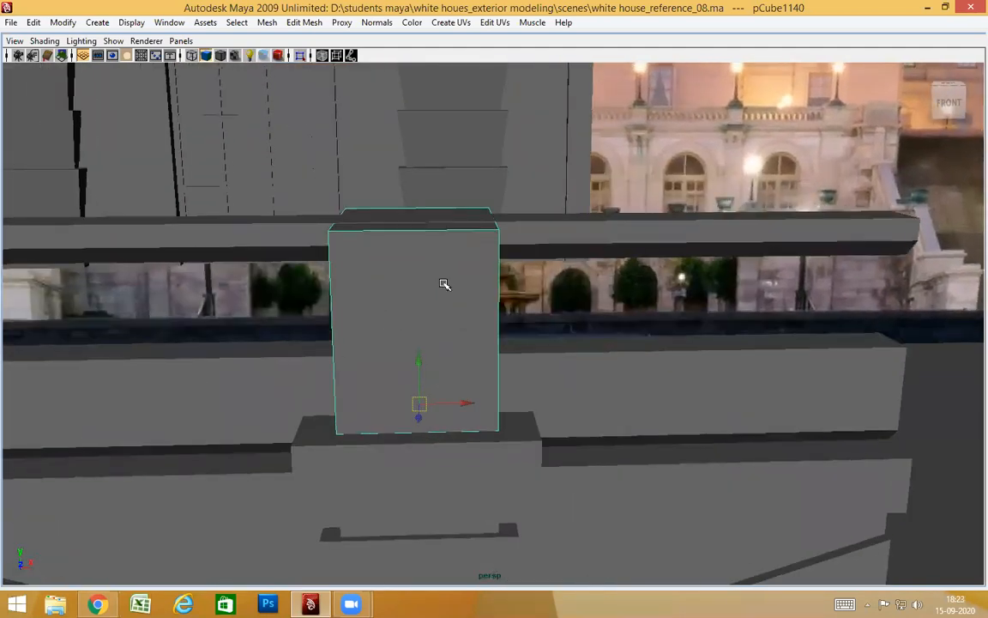
{"action": "left_click_drag", "start_coordinate": [454, 351], "coordinate": [532, 347], "text": "alt"}
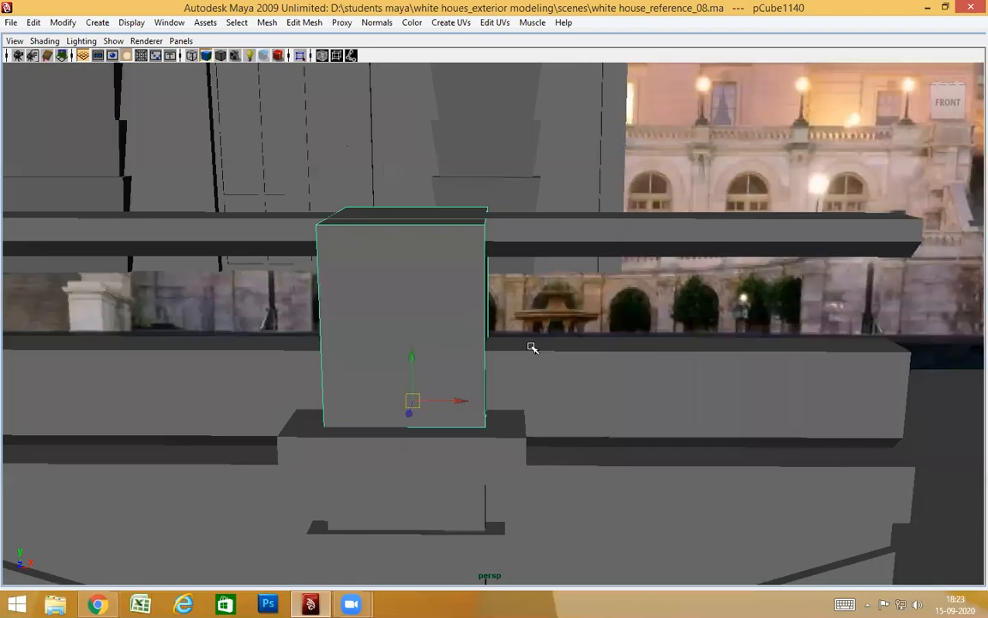
Step: Isolate the pedestal to inspect it by itself, reselect it and return to the full scene
{"action": "left_click", "coordinate": [299, 57]}
{"action": "left_click_drag", "start_coordinate": [471, 346], "coordinate": [518, 346], "text": "alt"}
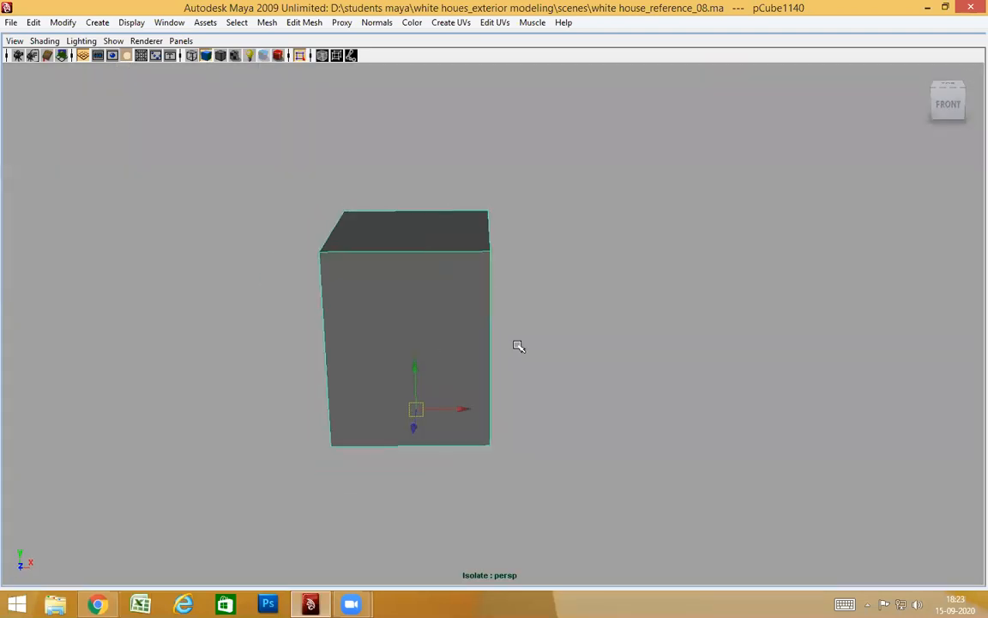
{"action": "left_click", "coordinate": [560, 326]}
{"action": "left_click", "coordinate": [386, 344]}
{"action": "left_click", "coordinate": [298, 56]}
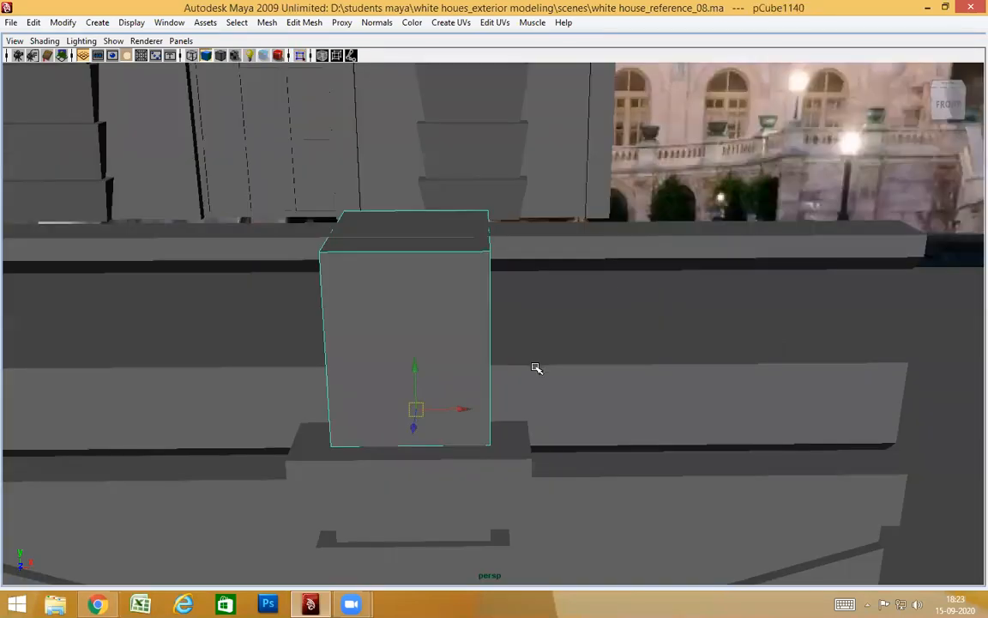
Step: Duplicate the pedestal block and snap the copy vertically onto the top of the original
{"action": "key", "text": "ctrl+d"}
{"action": "left_click_drag", "start_coordinate": [512, 375], "coordinate": [425, 121], "text": "alt"}
{"action": "left_click_drag", "start_coordinate": [480, 329], "coordinate": [594, 321], "text": "alt"}
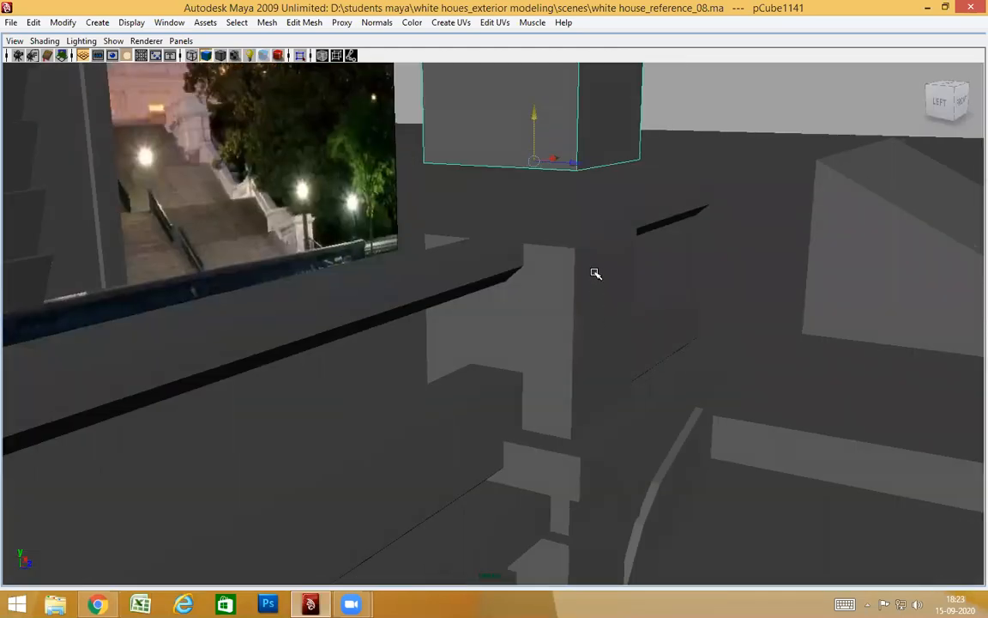
{"action": "middle_click_drag", "start_coordinate": [612, 232], "coordinate": [615, 222]}
{"action": "left_click_drag", "start_coordinate": [734, 348], "coordinate": [630, 339], "text": "alt"}
{"action": "left_click_drag", "start_coordinate": [508, 335], "coordinate": [591, 337], "text": "alt"}
{"action": "middle_click_drag", "start_coordinate": [612, 259], "coordinate": [598, 393], "text": "alt"}
{"action": "left_click_drag", "start_coordinate": [353, 349], "coordinate": [316, 345], "text": "alt"}
Step: In the front wireframe view, lower the copied block's top vertices to flatten it into a thin cap slab
{"action": "key", "text": "space"}
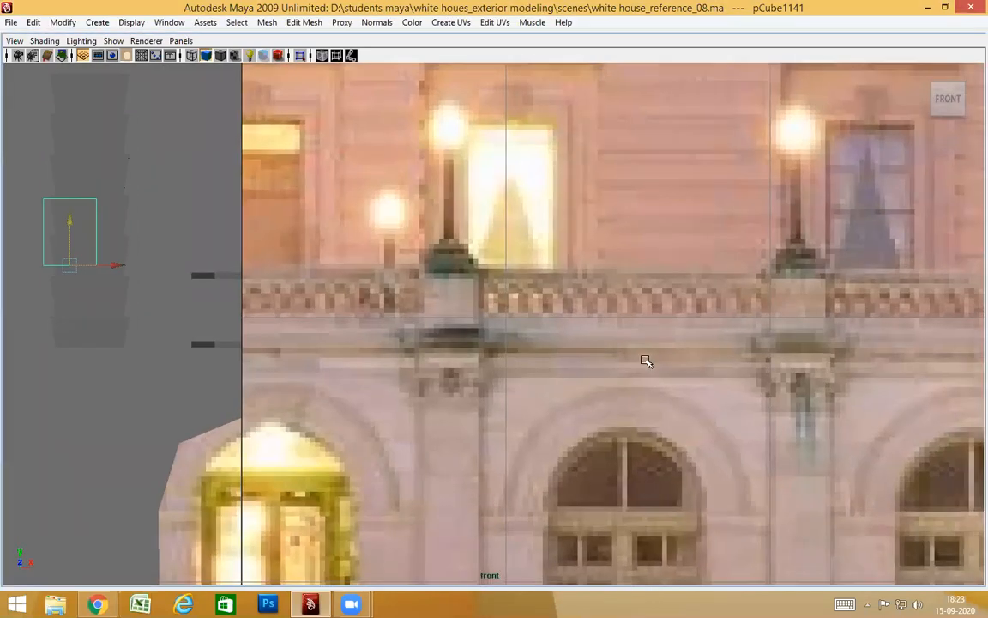
{"action": "middle_click_drag", "start_coordinate": [154, 300], "coordinate": [452, 313], "text": "alt"}
{"action": "right_click_drag", "start_coordinate": [379, 292], "coordinate": [506, 302], "text": "alt"}
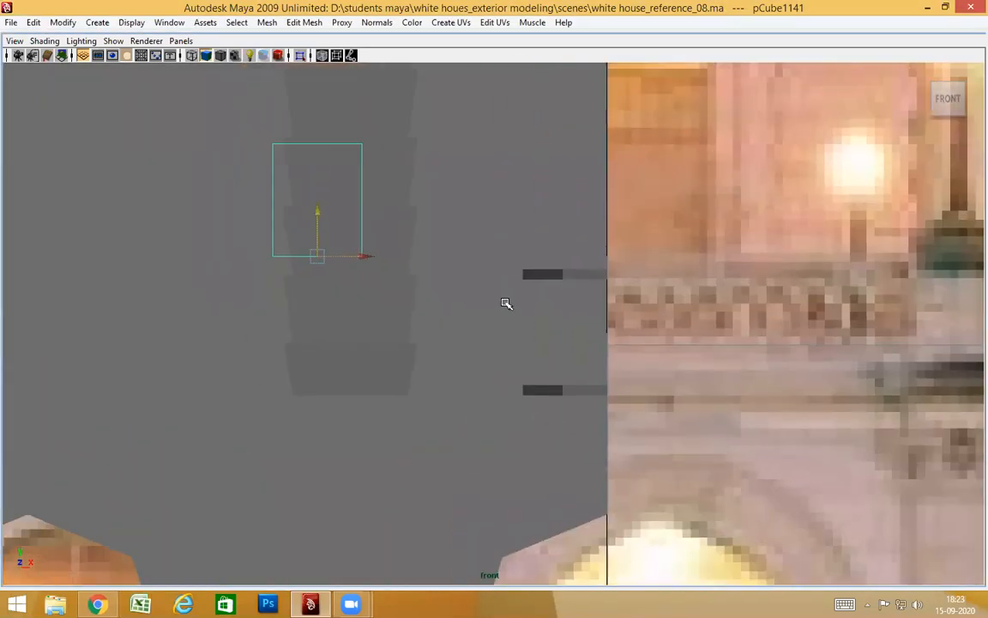
{"action": "scroll", "coordinate": [506, 304], "scroll_direction": "up", "scroll_amount": 5}
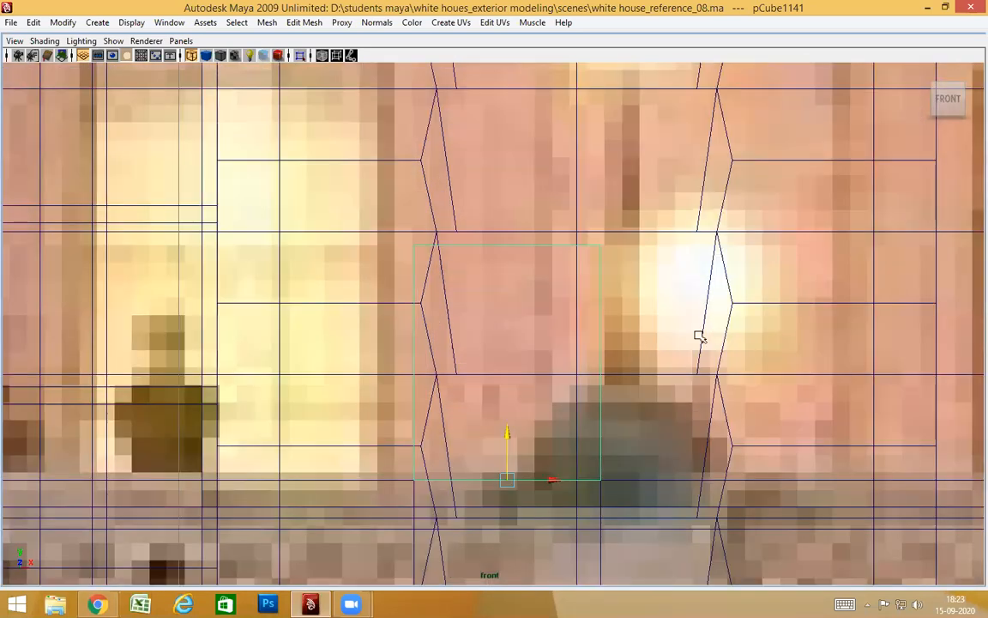
{"action": "scroll", "coordinate": [699, 336], "scroll_direction": "up", "scroll_amount": 1}
{"action": "right_click_drag", "start_coordinate": [603, 292], "coordinate": [566, 293]}
{"action": "left_click_drag", "start_coordinate": [332, 188], "coordinate": [702, 315]}
{"action": "scroll", "coordinate": [638, 317], "scroll_direction": "down", "scroll_amount": 2}
{"action": "scroll", "coordinate": [518, 281], "scroll_direction": "down", "scroll_amount": 4}
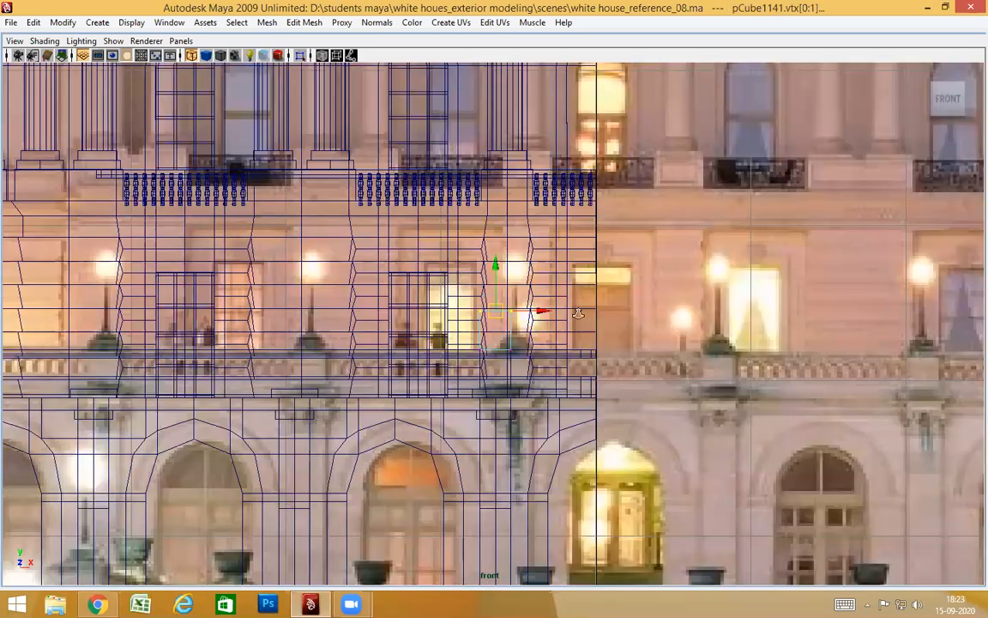
{"action": "scroll", "coordinate": [523, 275], "scroll_direction": "up", "scroll_amount": 3}
{"action": "left_click_drag", "start_coordinate": [496, 252], "coordinate": [501, 319]}
Step: Compare the cap slab with the pedestals in the reference photo and fine-tune its thickness by shifting its top vertices vertically
{"action": "scroll", "coordinate": [731, 351], "scroll_direction": "down", "scroll_amount": 5}
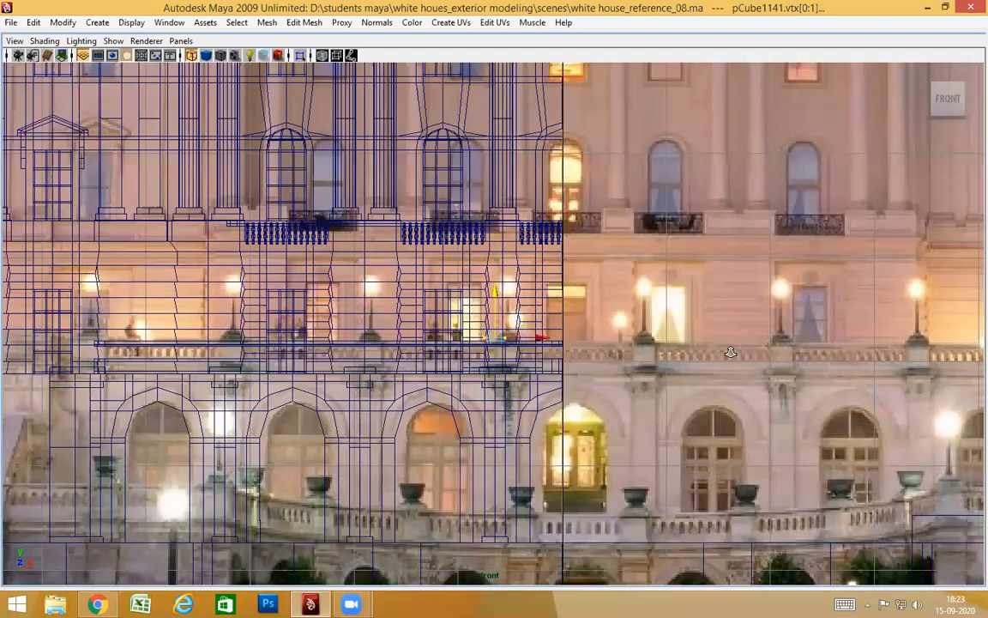
{"action": "scroll", "coordinate": [853, 363], "scroll_direction": "up", "scroll_amount": 5}
{"action": "scroll", "coordinate": [503, 342], "scroll_direction": "up", "scroll_amount": 2}
{"action": "middle_click_drag", "start_coordinate": [747, 338], "coordinate": [232, 315], "text": "alt"}
{"action": "scroll", "coordinate": [688, 367], "scroll_direction": "down", "scroll_amount": 5}
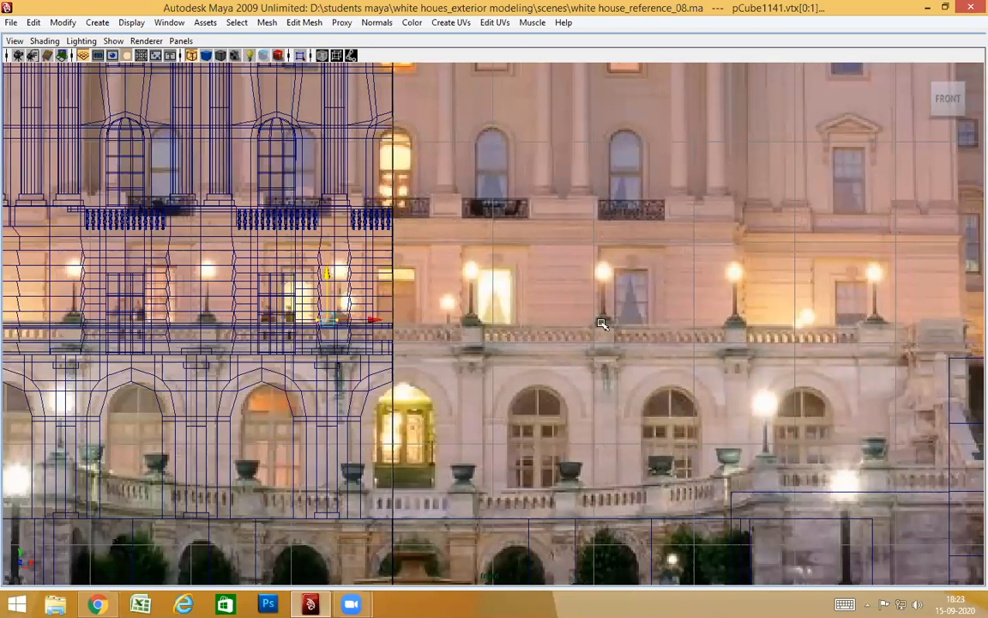
{"action": "scroll", "coordinate": [315, 350], "scroll_direction": "up", "scroll_amount": 6}
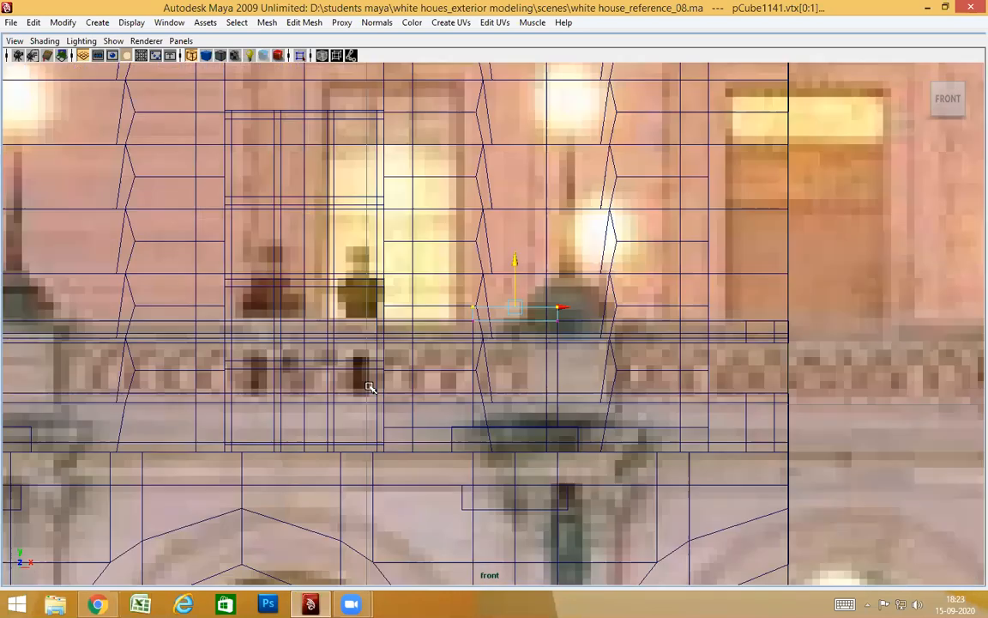
{"action": "scroll", "coordinate": [649, 355], "scroll_direction": "up", "scroll_amount": 4}
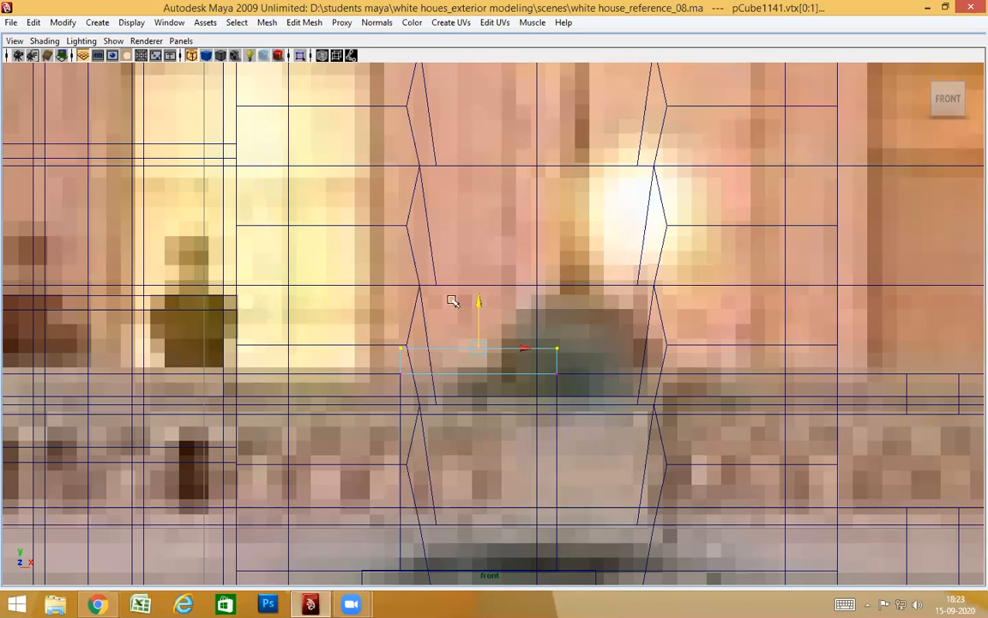
{"action": "left_click_drag", "start_coordinate": [481, 307], "coordinate": [477, 311]}
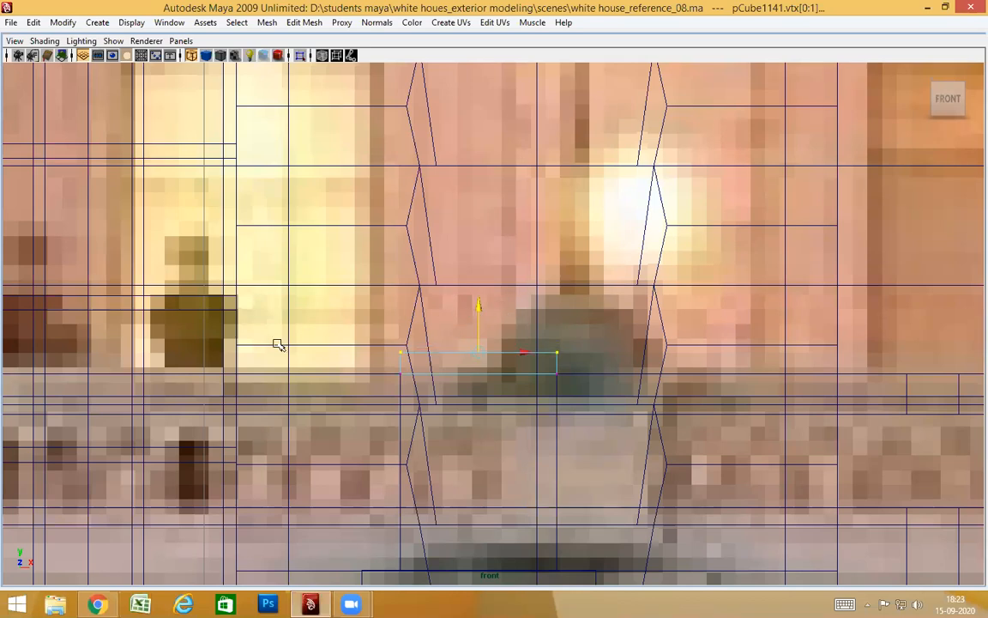
{"action": "scroll", "coordinate": [515, 347], "scroll_direction": "up", "scroll_amount": 1}
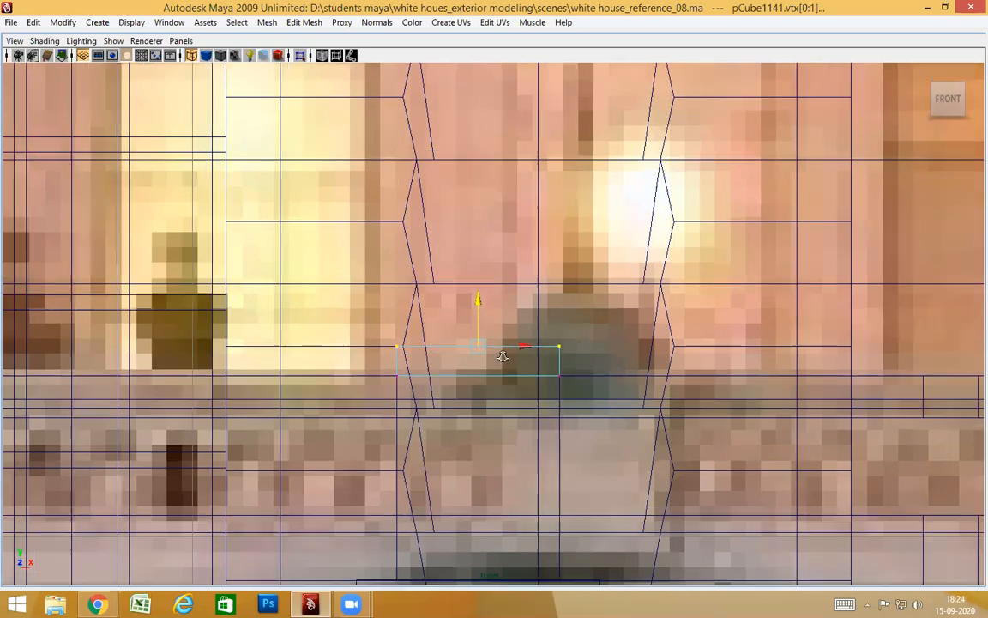
Step: Leave vertex editing on the cap slab and check the slab shaded in the perspective view
{"action": "mouse_move", "coordinate": [560, 347]}
{"action": "right_mouse_down"}
{"action": "mouse_move", "coordinate": [569, 319]}
{"action": "mouse_move", "coordinate": [555, 349]}
{"action": "right_mouse_up"}
{"action": "left_click", "coordinate": [556, 349]}
{"action": "key", "text": "space"}
{"action": "left_click_drag", "start_coordinate": [571, 369], "coordinate": [576, 336]}
{"action": "left_click_drag", "start_coordinate": [598, 391], "coordinate": [562, 399], "text": "alt"}
{"action": "key", "text": "5"}
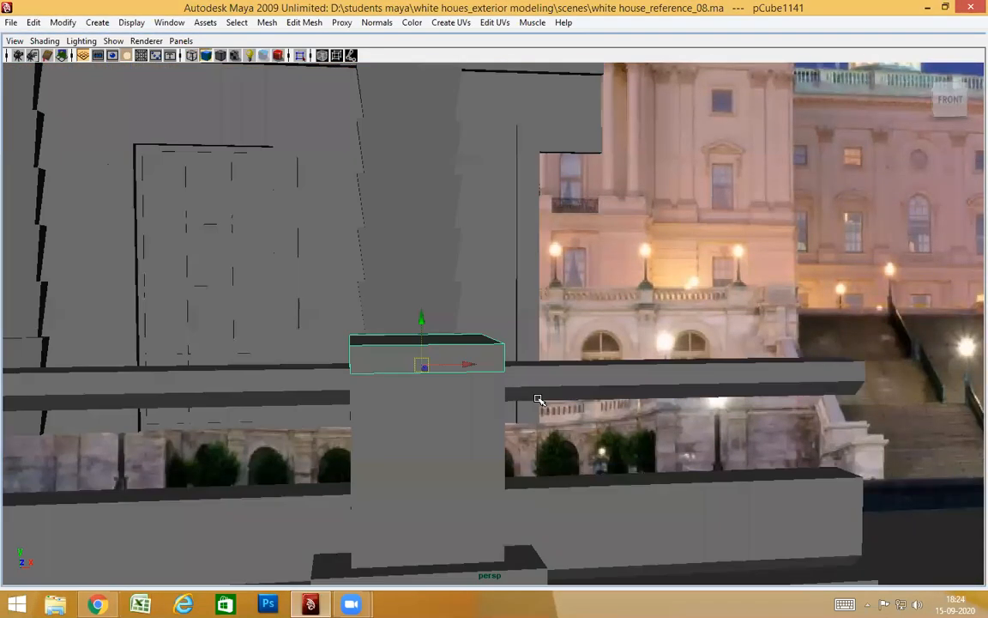
{"action": "left_click_drag", "start_coordinate": [495, 436], "coordinate": [576, 362], "text": "alt"}
Step: Select all of the cap slab's vertices and scale them down uniformly so it is narrower than the pedestal
{"action": "right_click_drag", "start_coordinate": [575, 322], "coordinate": [534, 321]}
{"action": "left_click_drag", "start_coordinate": [550, 419], "coordinate": [576, 418], "text": "alt"}
{"action": "left_click_drag", "start_coordinate": [362, 286], "coordinate": [693, 477]}
{"action": "left_click_drag", "start_coordinate": [521, 425], "coordinate": [403, 434], "text": "alt"}
{"action": "middle_click_drag", "start_coordinate": [405, 434], "coordinate": [580, 434], "text": "alt"}
{"action": "right_click_drag", "start_coordinate": [557, 441], "coordinate": [521, 434], "text": "alt"}
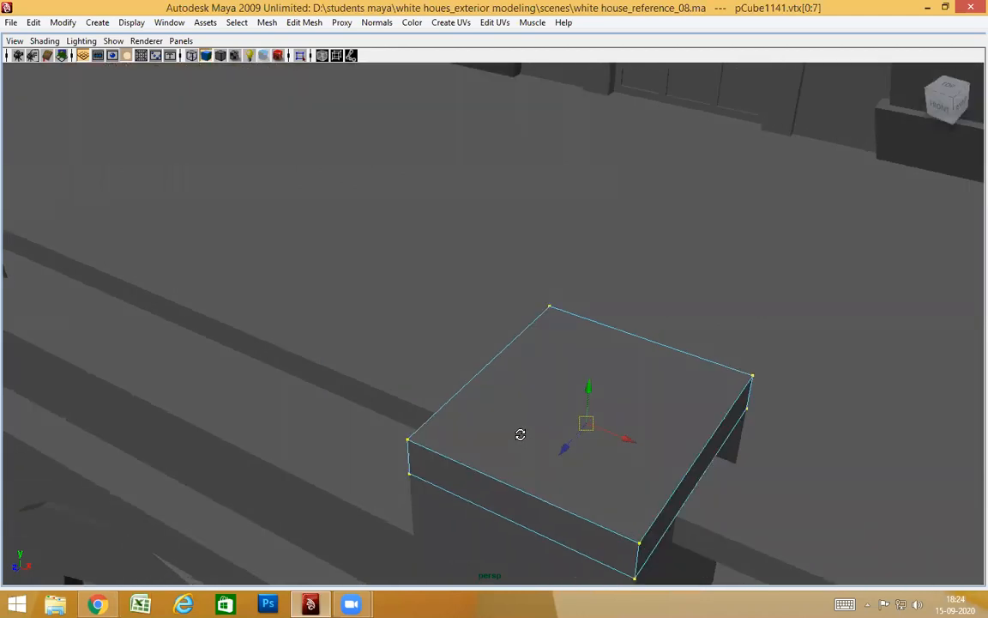
{"action": "left_click_drag", "start_coordinate": [521, 434], "coordinate": [517, 434], "text": "alt"}
{"action": "key", "text": "r"}
{"action": "left_click_drag", "start_coordinate": [571, 463], "coordinate": [672, 467], "text": "alt"}
{"action": "key", "text": "r"}
{"action": "left_click", "coordinate": [558, 398]}
{"action": "left_click_drag", "start_coordinate": [611, 443], "coordinate": [567, 451], "text": "alt"}
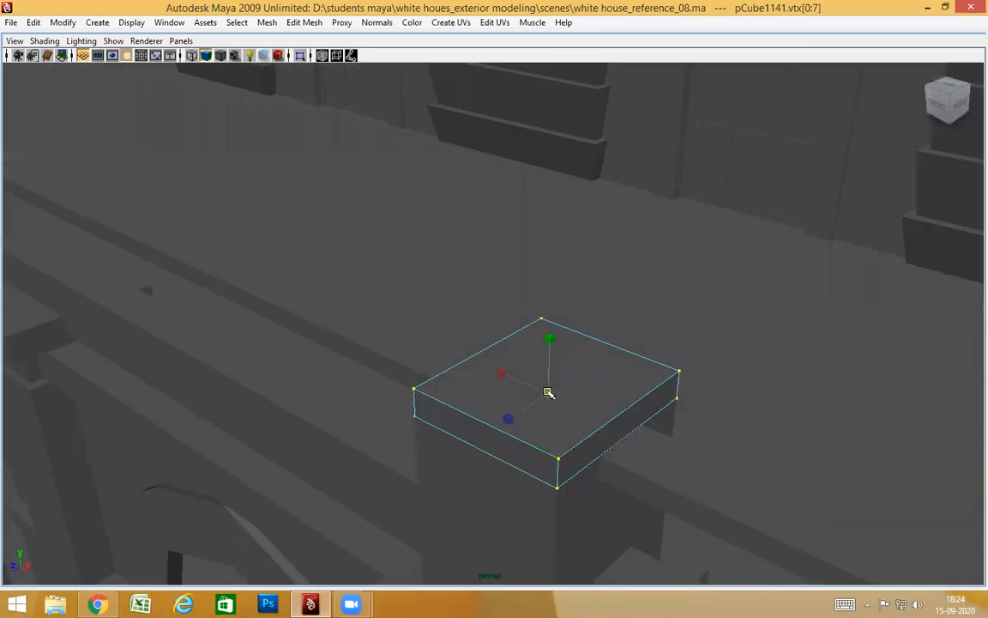
{"action": "left_click_drag", "start_coordinate": [550, 392], "coordinate": [520, 406]}
{"action": "mouse_move", "coordinate": [558, 486]}
{"action": "left_mouse_down", "text": "alt"}
{"action": "mouse_move", "coordinate": [634, 494]}
{"action": "mouse_move", "coordinate": [624, 470]}
{"action": "mouse_move", "coordinate": [604, 491]}
{"action": "mouse_move", "coordinate": [543, 498]}
{"action": "left_mouse_up", "text": "alt"}
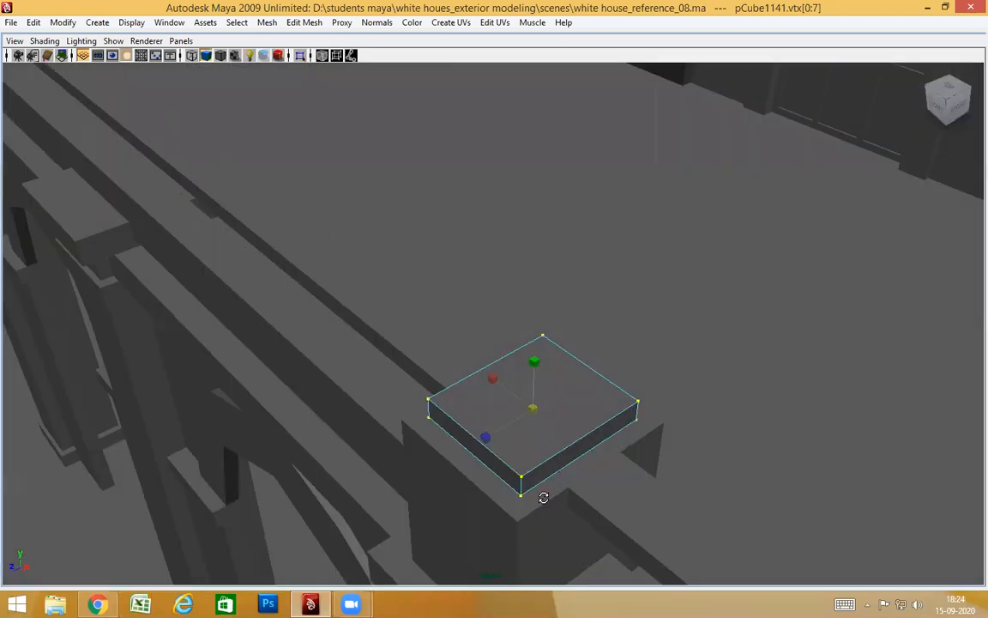
{"action": "left_click_drag", "start_coordinate": [547, 410], "coordinate": [573, 421], "text": "alt"}
Step: In the front wireframe view, return the slab to object mode and move its pivot to its bottom edge
{"action": "key", "text": "space"}
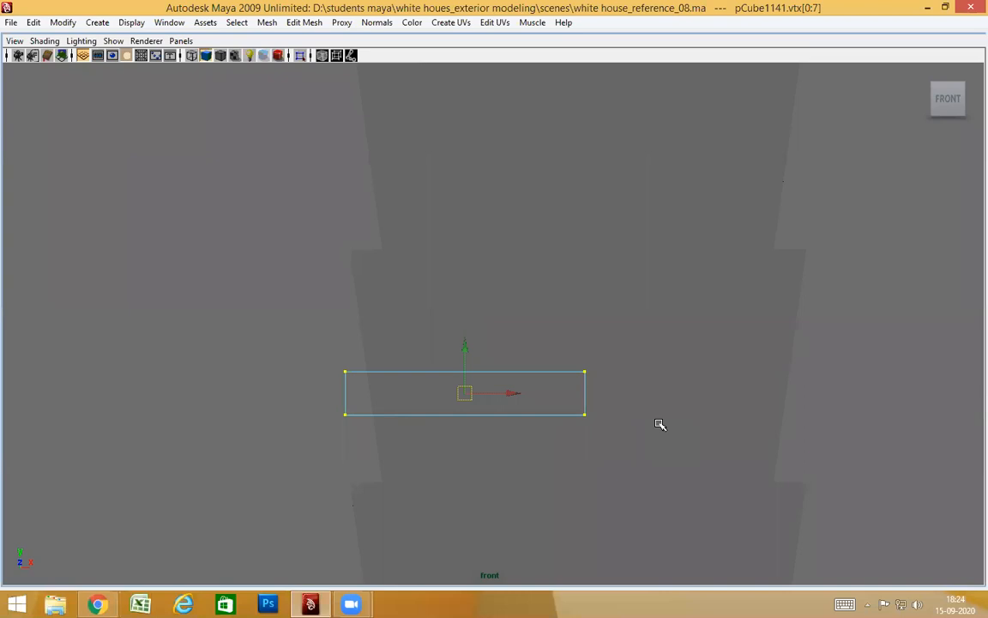
{"action": "key", "text": "4"}
{"action": "right_click_drag", "start_coordinate": [420, 399], "coordinate": [650, 466], "text": "alt"}
{"action": "middle_click_drag", "start_coordinate": [475, 430], "coordinate": [530, 320], "text": "alt"}
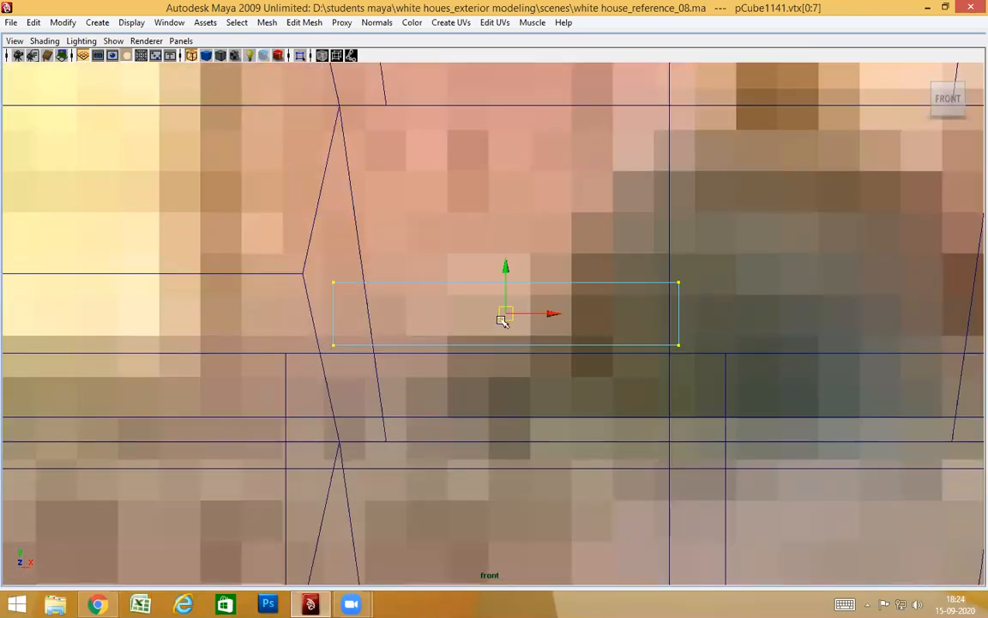
{"action": "right_click_drag", "start_coordinate": [680, 283], "coordinate": [727, 262]}
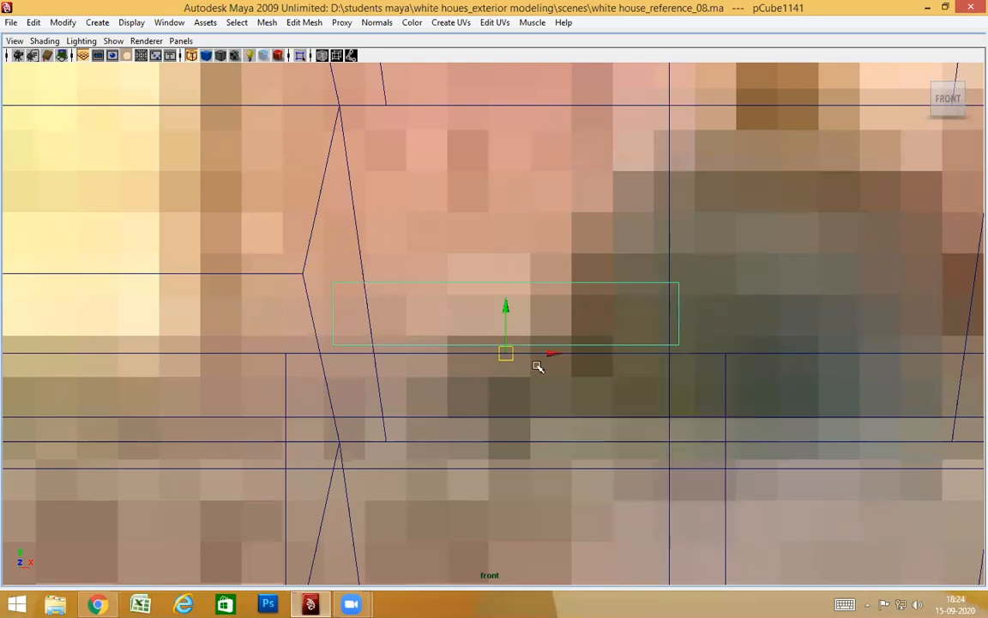
{"action": "left_click", "coordinate": [504, 328]}
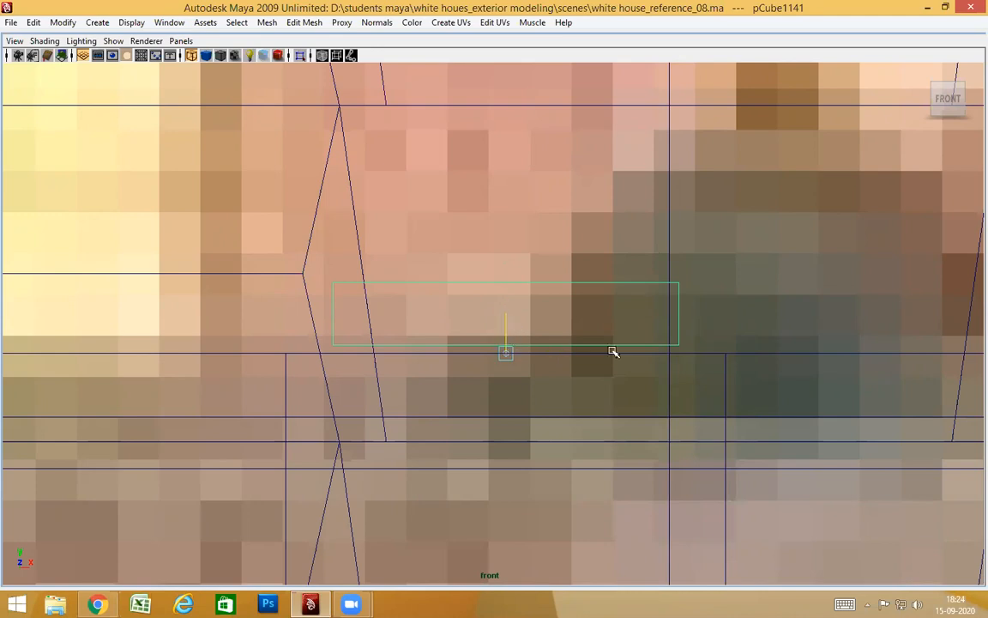
{"action": "middle_click_drag", "start_coordinate": [695, 344], "coordinate": [724, 352]}
{"action": "key", "text": "Insert"}
Step: Vertex-snap the slab vertically down onto the pedestal's top edge and keep the slab selected
{"action": "left_click", "coordinate": [506, 304]}
{"action": "key", "text": "v"}
{"action": "left_click", "coordinate": [705, 350]}
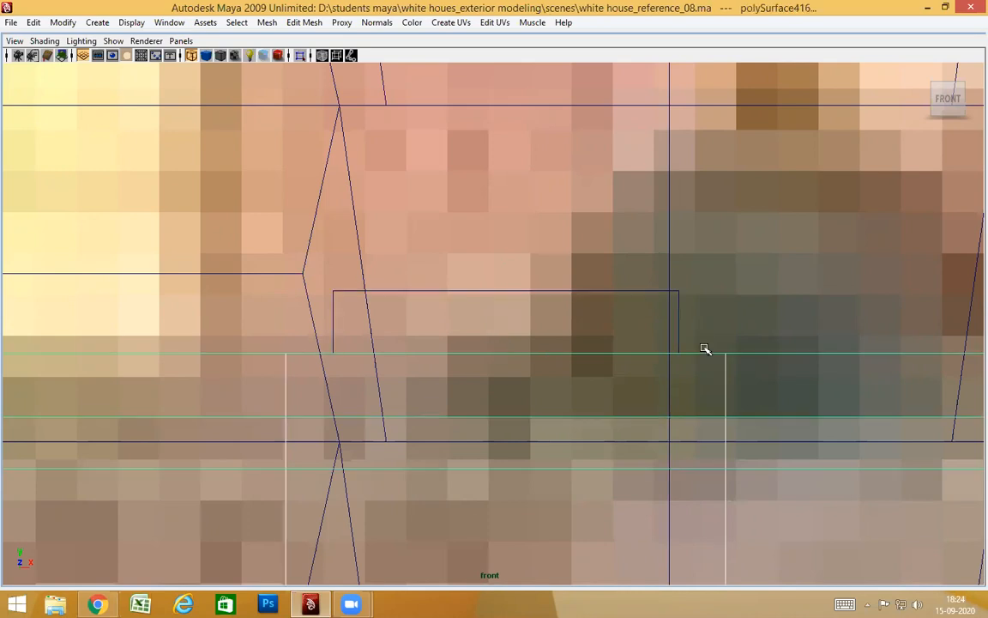
{"action": "left_click", "coordinate": [678, 329]}
Step: Inspect the seated slab on the pedestal from several angles in the shaded perspective view
{"action": "key", "text": "space"}
{"action": "left_click_drag", "start_coordinate": [685, 352], "coordinate": [735, 357]}
{"action": "scroll", "coordinate": [738, 359], "scroll_direction": "up", "scroll_amount": 4}
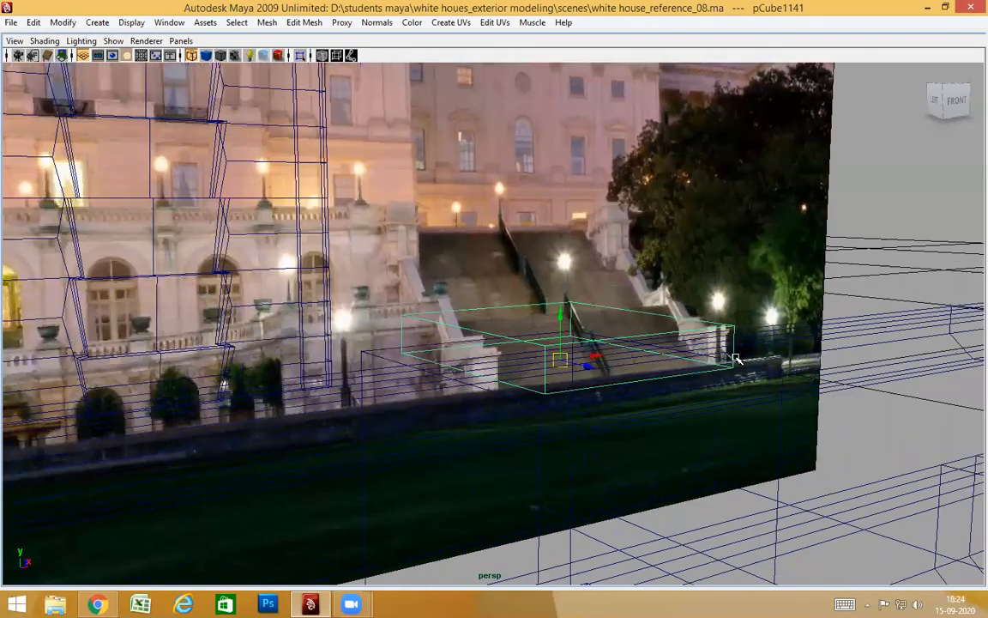
{"action": "key", "text": "f"}
{"action": "key", "text": "5"}
{"action": "left_click_drag", "start_coordinate": [752, 400], "coordinate": [775, 385], "text": "alt"}
{"action": "left_click_drag", "start_coordinate": [860, 298], "coordinate": [597, 360], "text": "alt"}
{"action": "scroll", "coordinate": [662, 375], "scroll_direction": "down", "scroll_amount": 5}
Step: Duplicate the slab and, in the front wireframe view, snap the copy vertically onto the original's top edge
{"action": "key", "text": "space"}
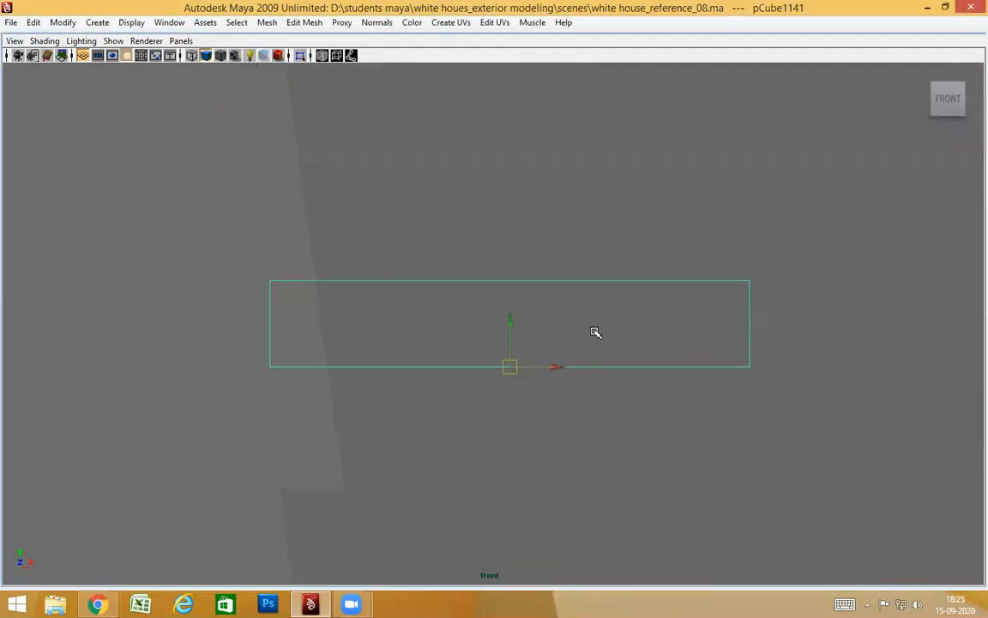
{"action": "key", "text": "4"}
{"action": "mouse_move", "coordinate": [508, 332]}
{"action": "right_mouse_down", "text": "alt"}
{"action": "mouse_move", "coordinate": [523, 341]}
{"action": "mouse_move", "coordinate": [513, 339]}
{"action": "right_mouse_up", "text": "alt"}
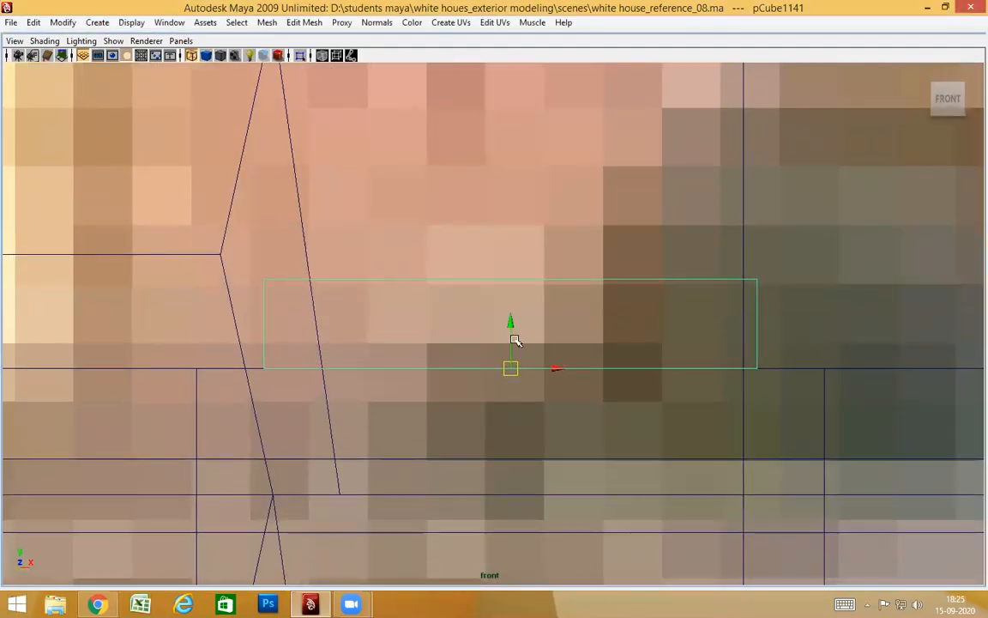
{"action": "key", "text": "space"}
{"action": "left_click_drag", "start_coordinate": [532, 352], "coordinate": [536, 326]}
{"action": "key", "text": "space"}
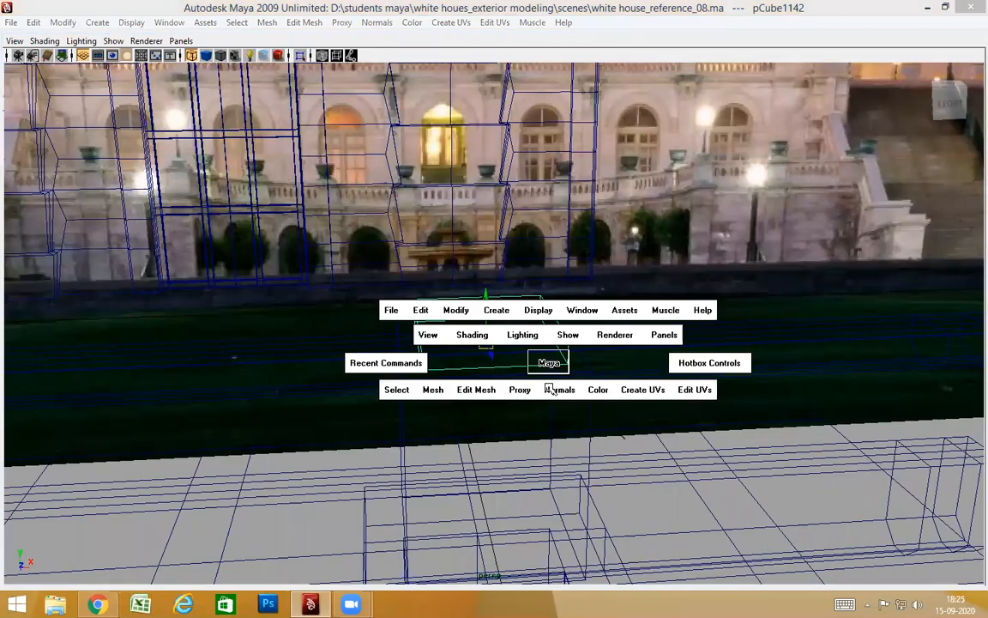
{"action": "left_click_drag", "start_coordinate": [550, 364], "coordinate": [507, 319]}
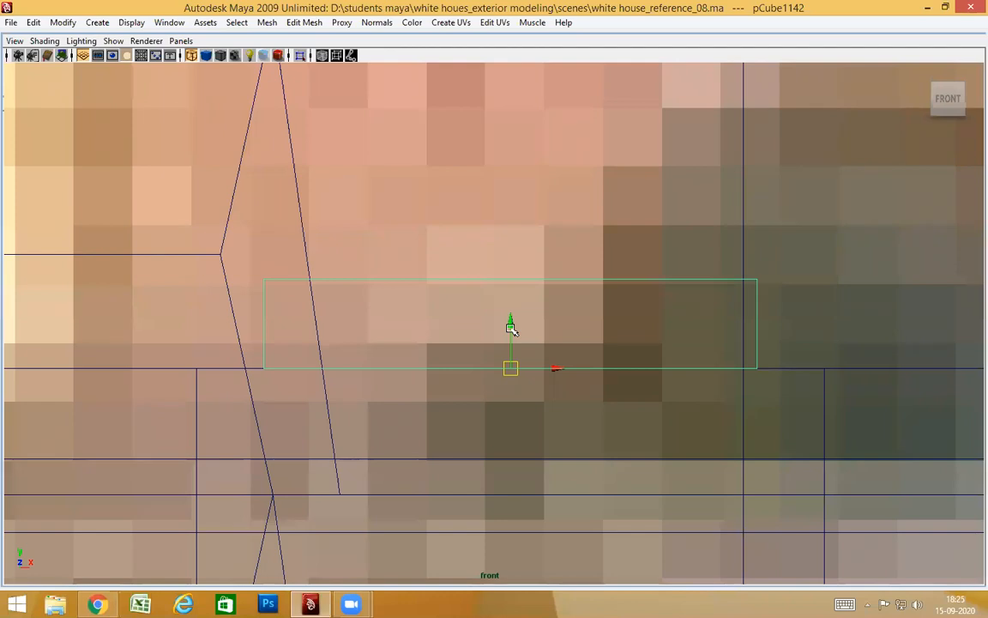
{"action": "left_click", "coordinate": [511, 333]}
{"action": "key", "text": "v"}
{"action": "middle_click_drag", "start_coordinate": [755, 280], "coordinate": [736, 295]}
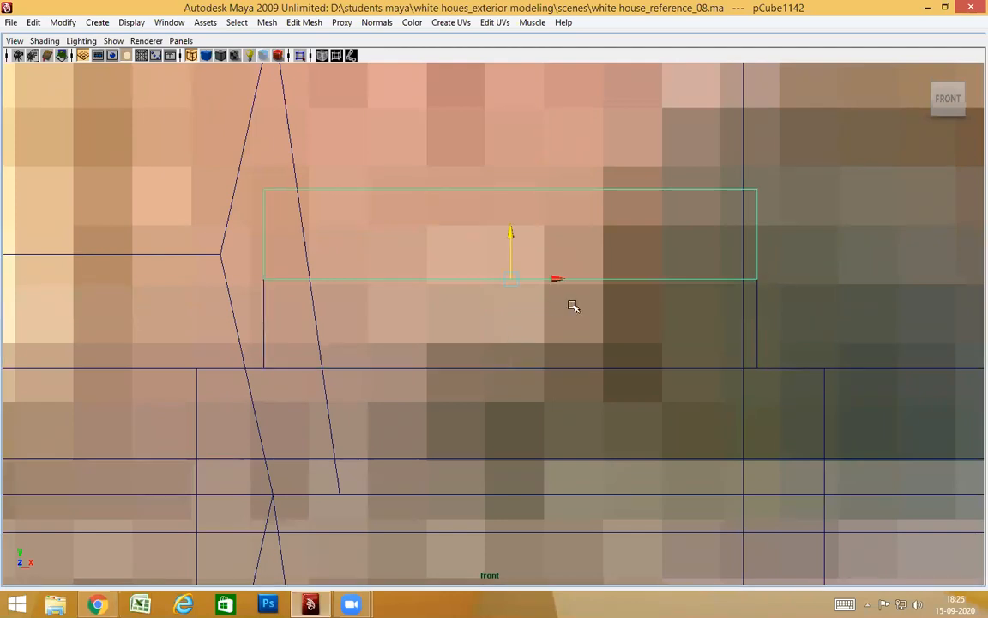
Step: In the shaded perspective view, select all vertices of the second slab and scale them down uniformly to form a smaller step
{"action": "key", "text": "space"}
{"action": "left_click_drag", "start_coordinate": [596, 316], "coordinate": [606, 329]}
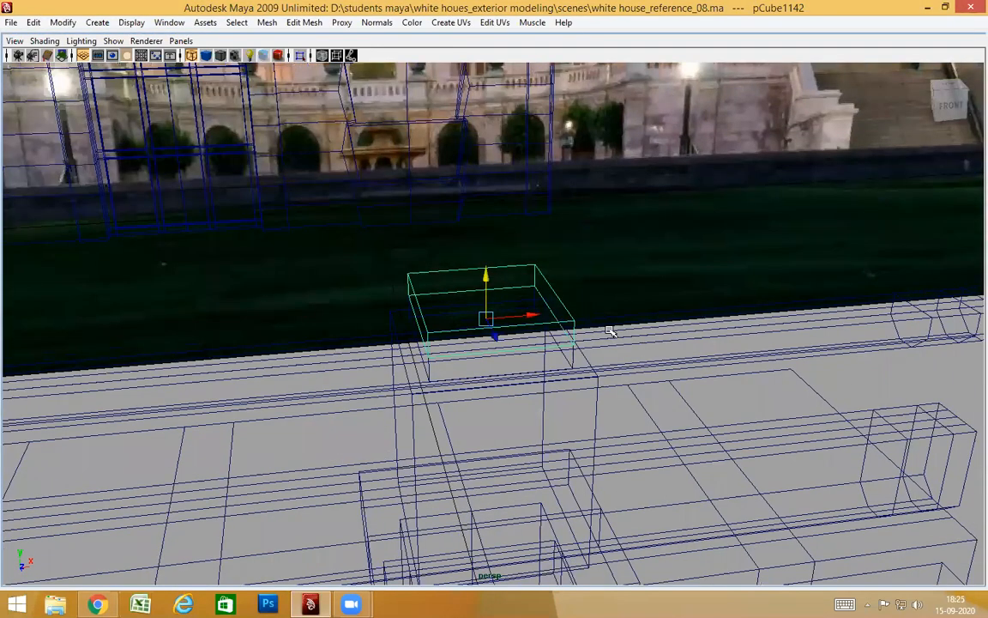
{"action": "key", "text": "5"}
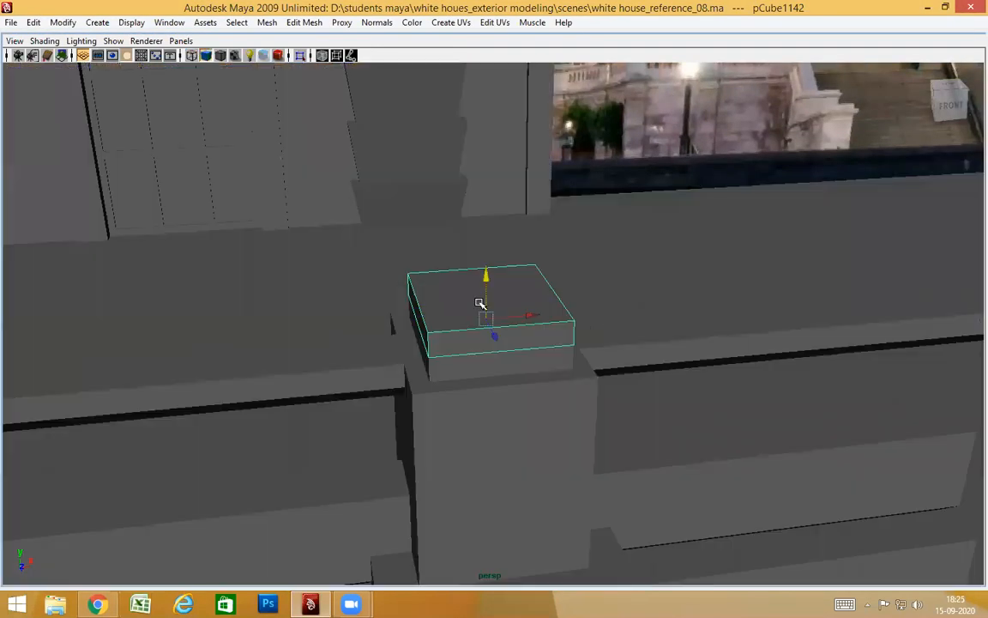
{"action": "left_click_drag", "start_coordinate": [485, 362], "coordinate": [598, 337], "text": "alt"}
{"action": "right_click_drag", "start_coordinate": [430, 300], "coordinate": [403, 300]}
{"action": "left_click_drag", "start_coordinate": [348, 251], "coordinate": [467, 383]}
{"action": "right_click_drag", "start_coordinate": [468, 382], "coordinate": [549, 404], "text": "alt"}
{"action": "left_click_drag", "start_coordinate": [549, 404], "coordinate": [373, 391], "text": "alt"}
{"action": "right_click_drag", "start_coordinate": [373, 391], "coordinate": [430, 397], "text": "alt"}
{"action": "left_click_drag", "start_coordinate": [382, 384], "coordinate": [591, 401], "text": "alt"}
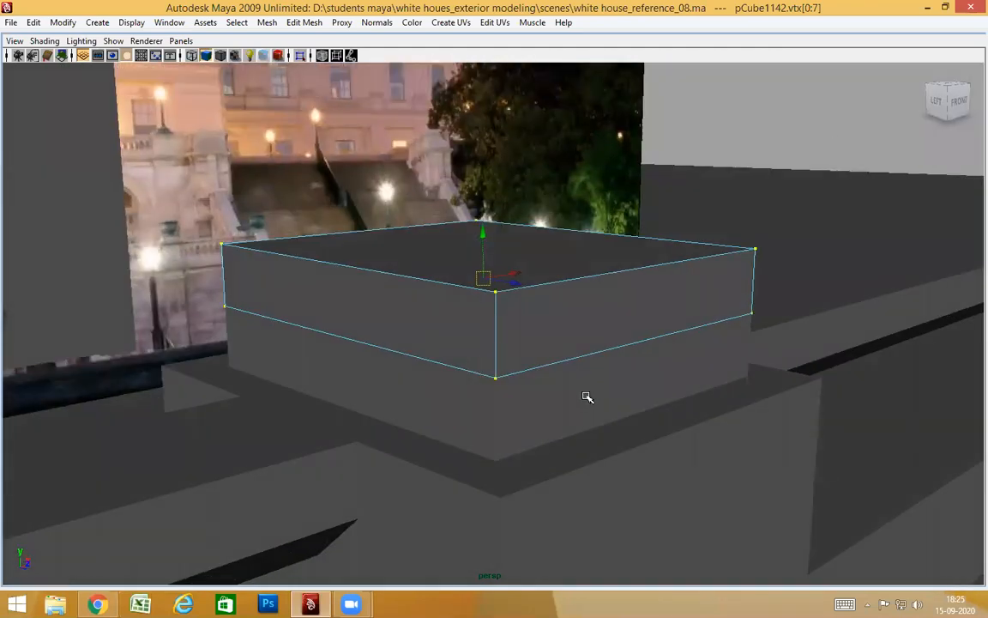
{"action": "left_click_drag", "start_coordinate": [587, 396], "coordinate": [601, 395], "text": "alt"}
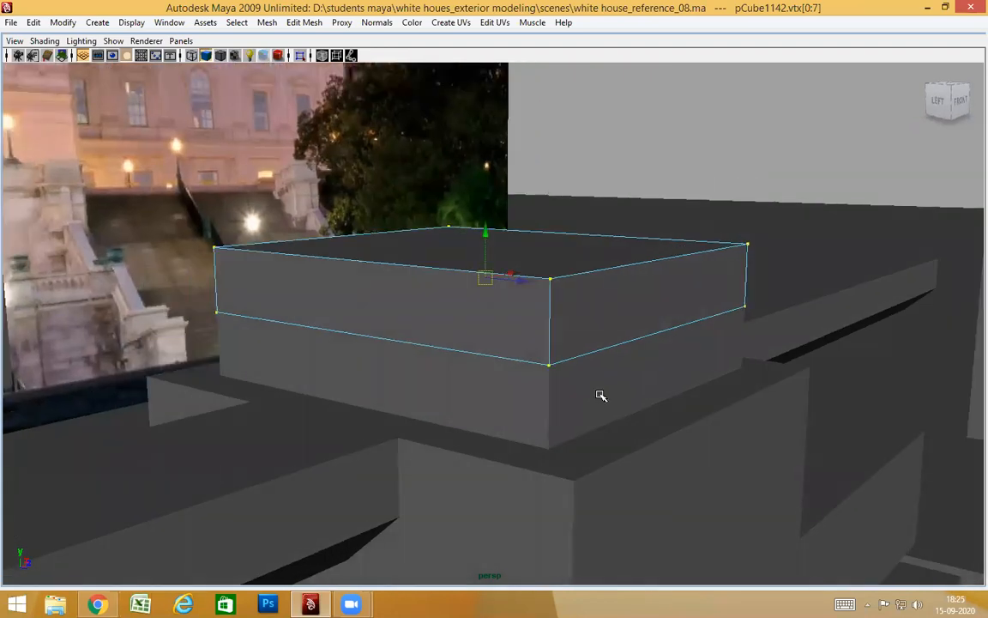
{"action": "left_click_drag", "start_coordinate": [609, 387], "coordinate": [624, 354], "text": "alt"}
{"action": "mouse_move", "coordinate": [512, 359]}
{"action": "left_mouse_down", "text": "alt"}
{"action": "mouse_move", "coordinate": [448, 355]}
{"action": "mouse_move", "coordinate": [513, 347]}
{"action": "mouse_move", "coordinate": [379, 256]}
{"action": "mouse_move", "coordinate": [531, 343]}
{"action": "mouse_move", "coordinate": [527, 372]}
{"action": "left_mouse_up", "text": "alt"}
{"action": "key", "text": "r"}
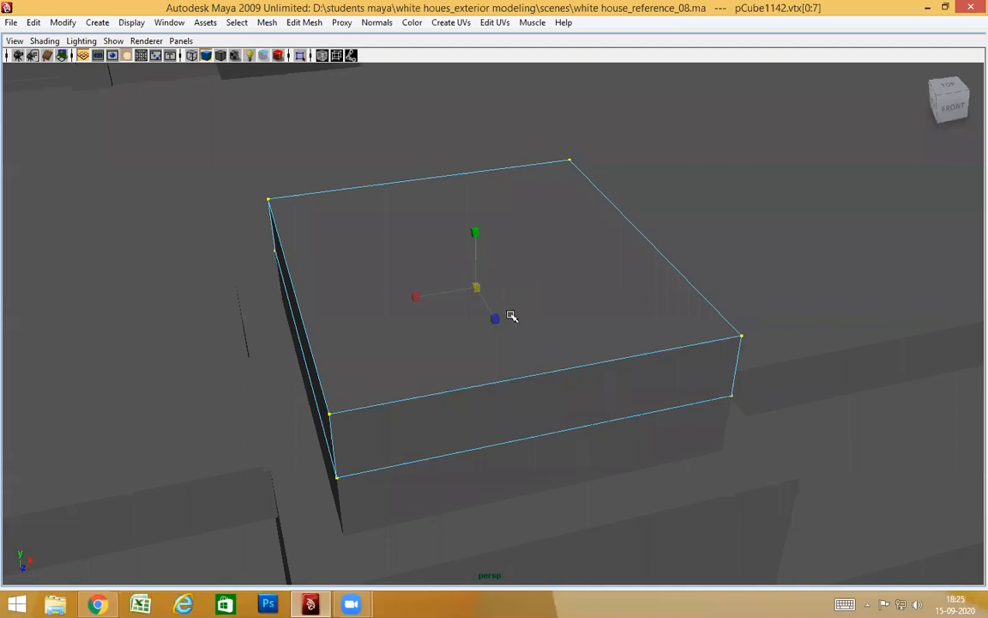
{"action": "left_click_drag", "start_coordinate": [469, 294], "coordinate": [547, 394]}
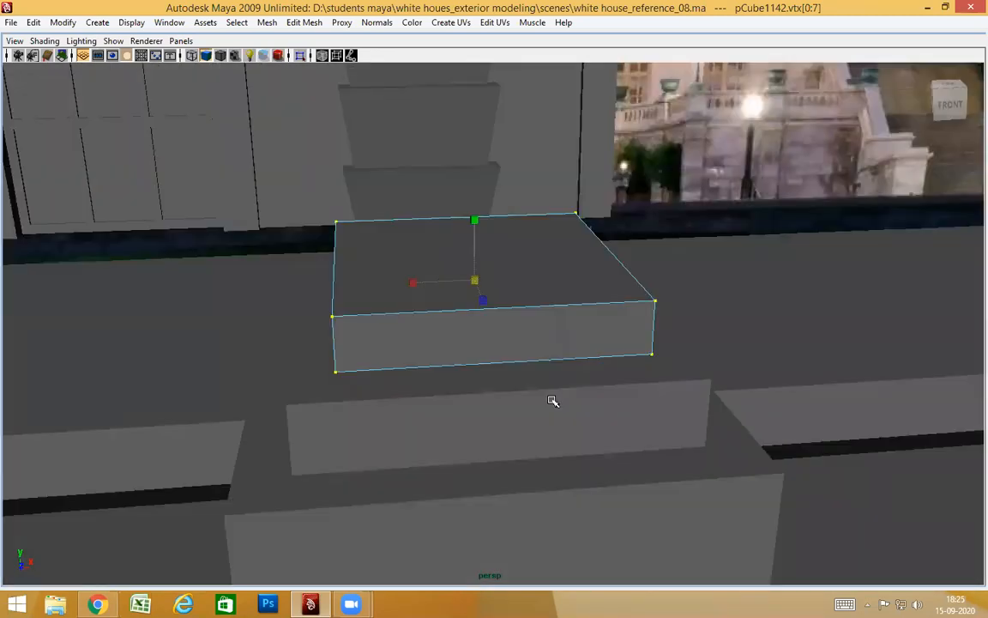
Step: Return the second slab to object mode, duplicate it and raise the copy above it as a third slab
{"action": "right_click_drag", "start_coordinate": [543, 281], "coordinate": [564, 271]}
{"action": "left_click_drag", "start_coordinate": [566, 283], "coordinate": [568, 390], "text": "alt"}
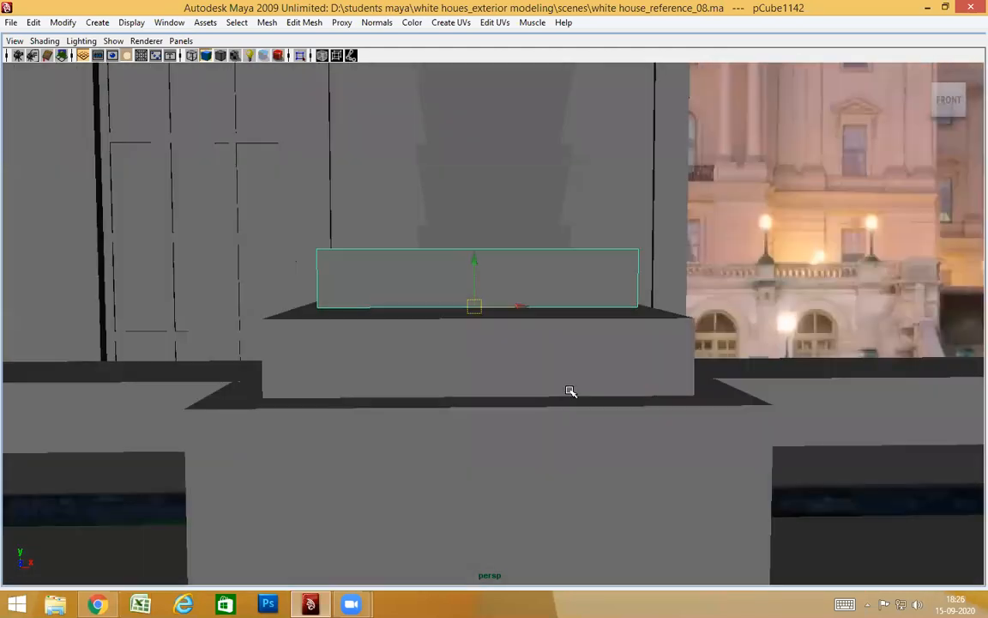
{"action": "key", "text": "ctrl+d"}
{"action": "left_click_drag", "start_coordinate": [477, 270], "coordinate": [477, 211]}
{"action": "left_click_drag", "start_coordinate": [548, 326], "coordinate": [624, 239], "text": "alt"}
Step: Scale all vertices of the third slab down uniformly to form the smallest step, and return to object mode
{"action": "right_click_drag", "start_coordinate": [621, 215], "coordinate": [584, 215]}
{"action": "left_click_drag", "start_coordinate": [577, 316], "coordinate": [608, 298], "text": "alt"}
{"action": "left_click_drag", "start_coordinate": [816, 298], "coordinate": [238, 151]}
{"action": "left_click_drag", "start_coordinate": [800, 345], "coordinate": [731, 365], "text": "alt"}
{"action": "key", "text": "r"}
{"action": "left_click_drag", "start_coordinate": [476, 246], "coordinate": [445, 335]}
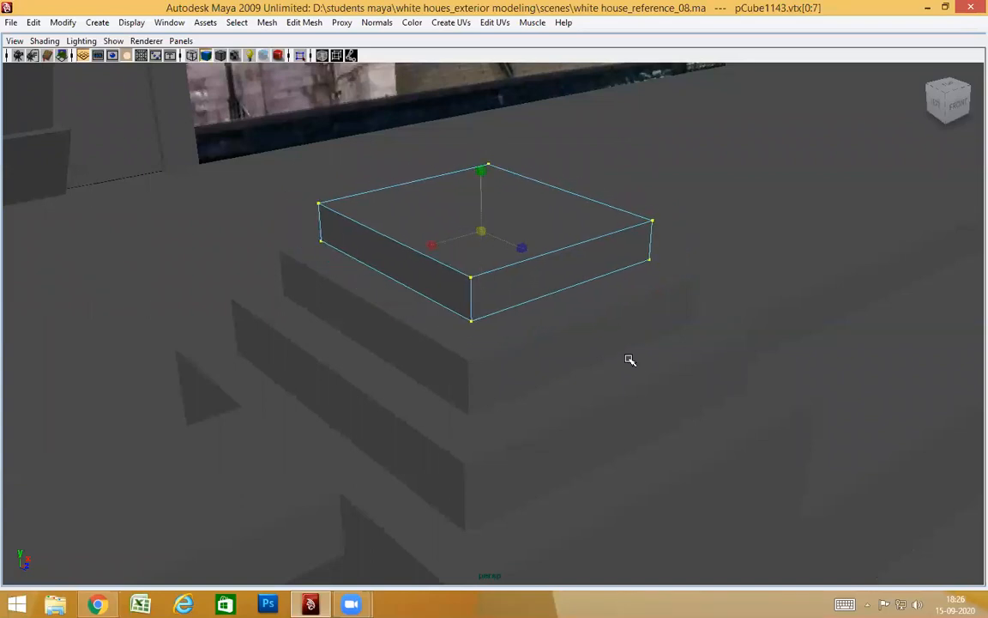
{"action": "key", "text": "F8"}
Step: In the front wireframe view, move the third slab's pivot to its bottom edge
{"action": "left_click_drag", "start_coordinate": [750, 367], "coordinate": [669, 386], "text": "alt"}
{"action": "left_click_drag", "start_coordinate": [501, 418], "coordinate": [538, 402], "text": "alt"}
{"action": "key", "text": "space"}
{"action": "scroll", "coordinate": [709, 408], "scroll_direction": "up", "scroll_amount": 2}
{"action": "middle_click_drag", "start_coordinate": [616, 292], "coordinate": [630, 327], "text": "alt"}
{"action": "key", "text": "4"}
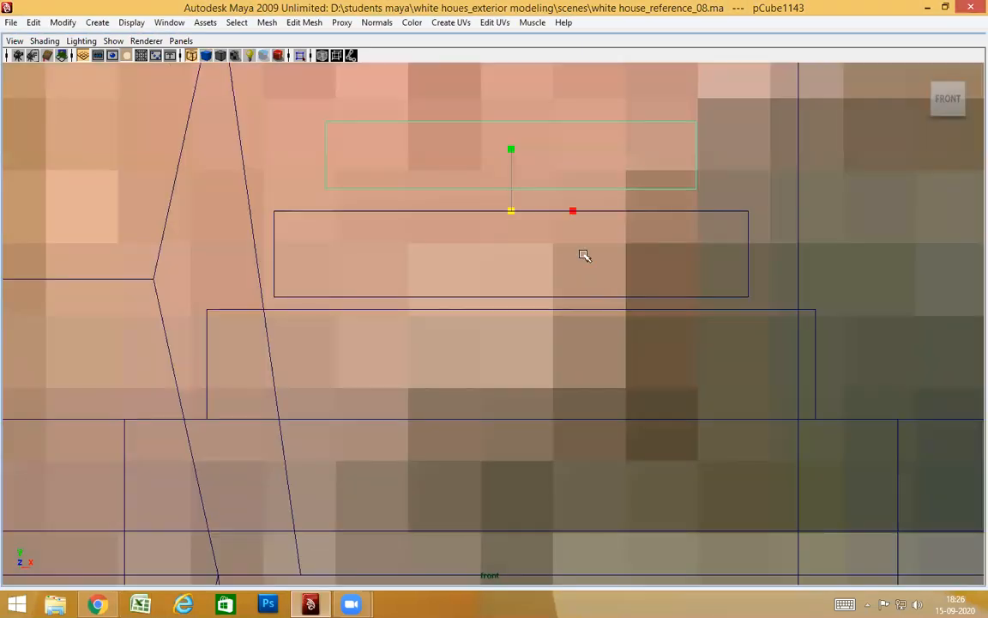
{"action": "middle_click_drag", "start_coordinate": [550, 241], "coordinate": [556, 337], "text": "alt"}
{"action": "right_click_drag", "start_coordinate": [555, 337], "coordinate": [688, 390], "text": "alt"}
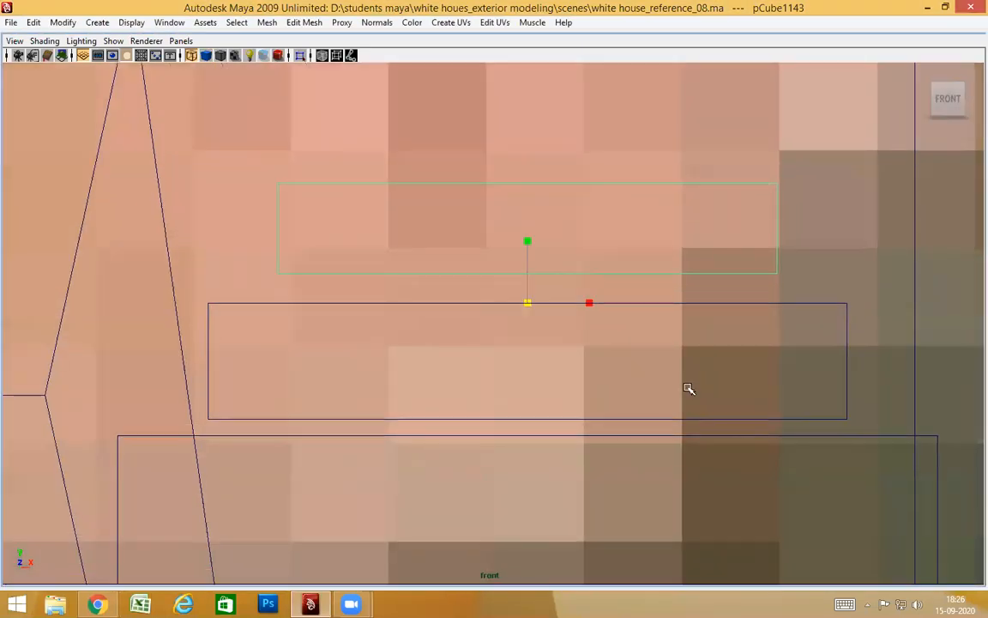
{"action": "left_click", "coordinate": [615, 270]}
{"action": "key", "text": "z"}
{"action": "key", "text": "Insert"}
{"action": "left_click", "coordinate": [527, 274]}
{"action": "middle_click_drag", "start_coordinate": [754, 272], "coordinate": [774, 271]}
{"action": "key", "text": "Insert"}
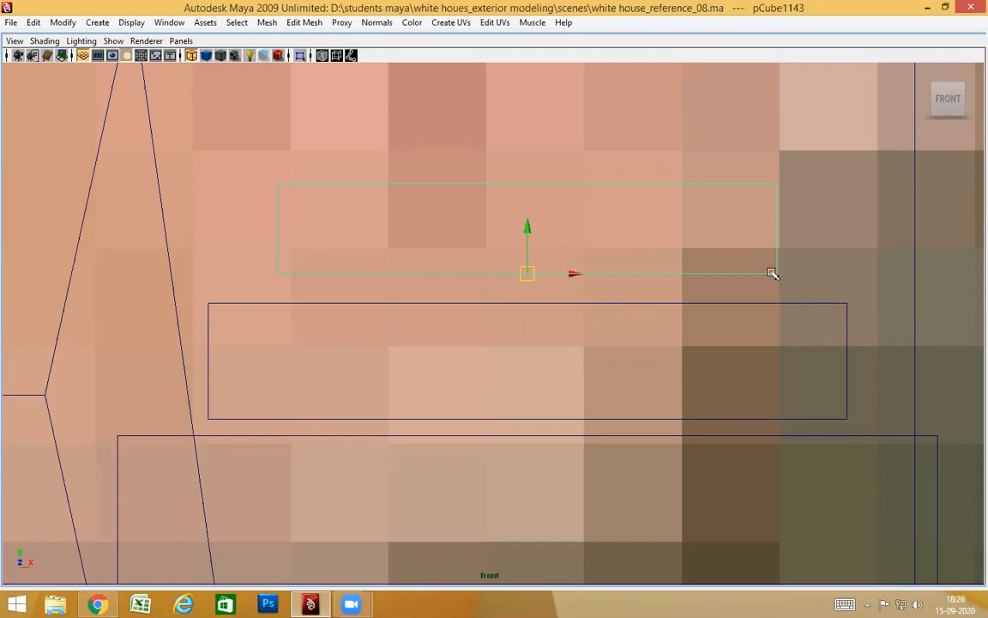
Step: Move the second slab's pivot to its bottom edge and snap the slab down onto the first slab
{"action": "left_click", "coordinate": [661, 303]}
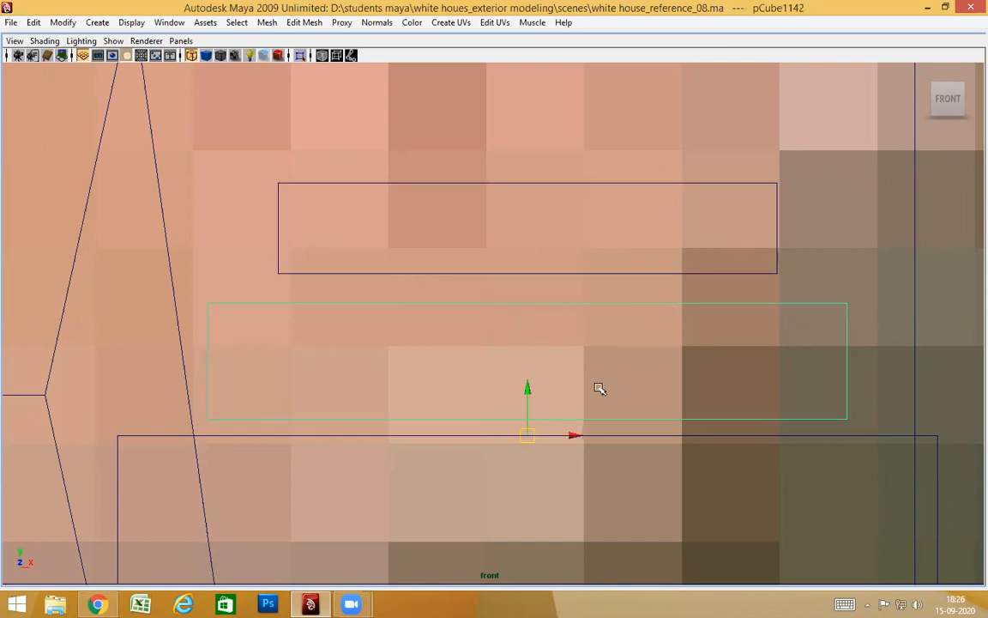
{"action": "key", "text": "Insert"}
{"action": "left_click", "coordinate": [528, 396]}
{"action": "middle_click_drag", "start_coordinate": [844, 417], "coordinate": [859, 419]}
{"action": "key", "text": "Insert"}
{"action": "left_click", "coordinate": [528, 374]}
{"action": "middle_click_drag", "start_coordinate": [935, 431], "coordinate": [938, 437]}
Step: Snap the third slab down onto the second slab's top edge and check the stack shaded in perspective
{"action": "left_click", "coordinate": [779, 272]}
{"action": "middle_click_drag", "start_coordinate": [846, 322], "coordinate": [772, 324]}
{"action": "left_click_drag", "start_coordinate": [809, 376], "coordinate": [808, 376], "text": "alt"}
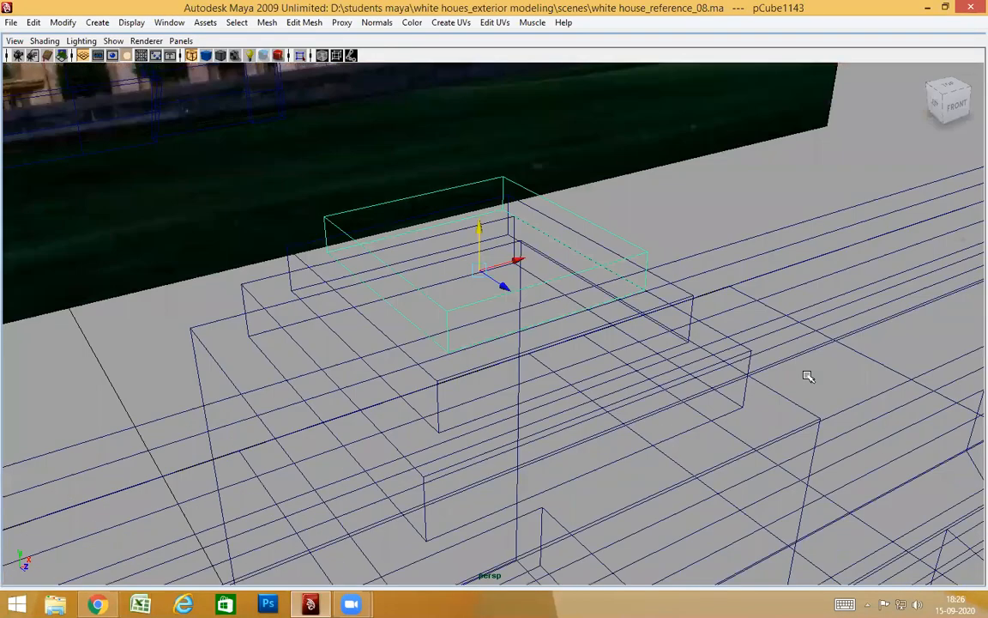
{"action": "key", "text": "5"}
{"action": "left_click_drag", "start_coordinate": [736, 340], "coordinate": [728, 131], "text": "alt"}
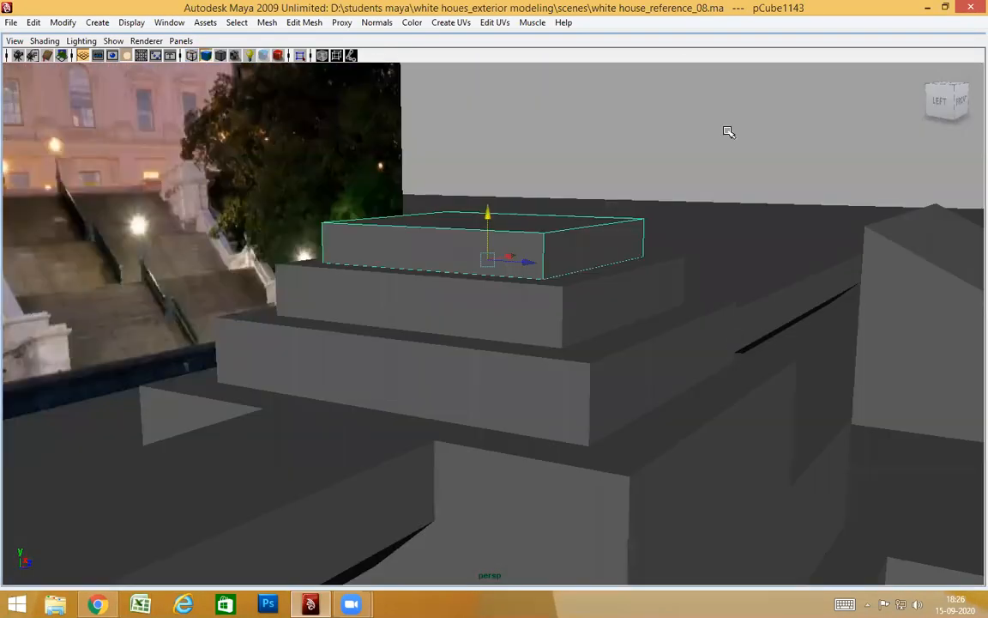
Step: Examine the balustrade pedestals and their lamps in the reference photo and compare them with the modelled stepped cap
{"action": "left_click", "coordinate": [761, 276]}
{"action": "left_click_drag", "start_coordinate": [761, 276], "coordinate": [741, 283], "text": "alt"}
{"action": "right_click_drag", "start_coordinate": [741, 283], "coordinate": [292, 226], "text": "alt"}
{"action": "left_click_drag", "start_coordinate": [461, 278], "coordinate": [646, 281], "text": "alt"}
{"action": "middle_click_drag", "start_coordinate": [646, 281], "coordinate": [541, 279], "text": "alt"}
{"action": "right_click_drag", "start_coordinate": [540, 278], "coordinate": [578, 278], "text": "alt"}
{"action": "middle_click_drag", "start_coordinate": [704, 271], "coordinate": [412, 262], "text": "alt"}
{"action": "right_click_drag", "start_coordinate": [412, 261], "coordinate": [815, 282], "text": "alt"}
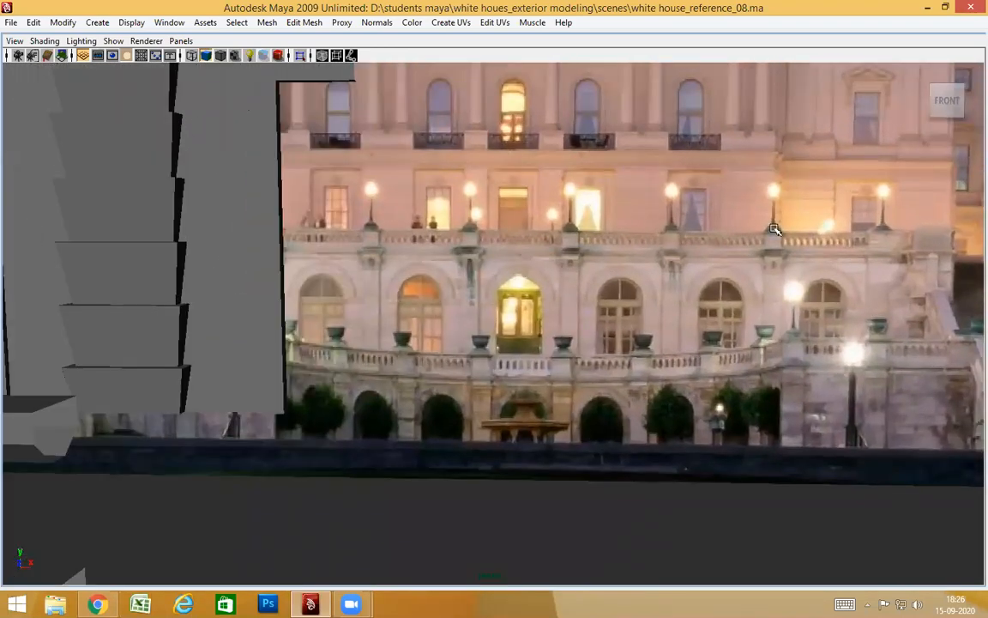
{"action": "right_click_drag", "start_coordinate": [577, 201], "coordinate": [759, 292], "text": "alt"}
{"action": "middle_click_drag", "start_coordinate": [657, 209], "coordinate": [644, 357], "text": "alt"}
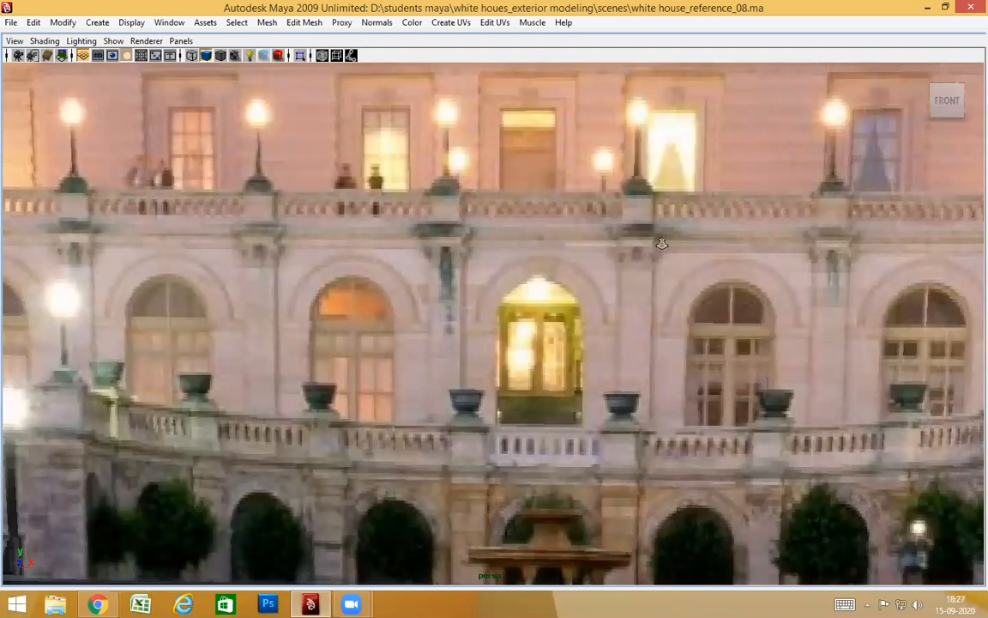
{"action": "right_click_drag", "start_coordinate": [662, 243], "coordinate": [98, 204], "text": "alt"}
{"action": "right_click_drag", "start_coordinate": [556, 370], "coordinate": [188, 338], "text": "alt"}
{"action": "right_click_drag", "start_coordinate": [549, 352], "coordinate": [331, 340], "text": "alt"}
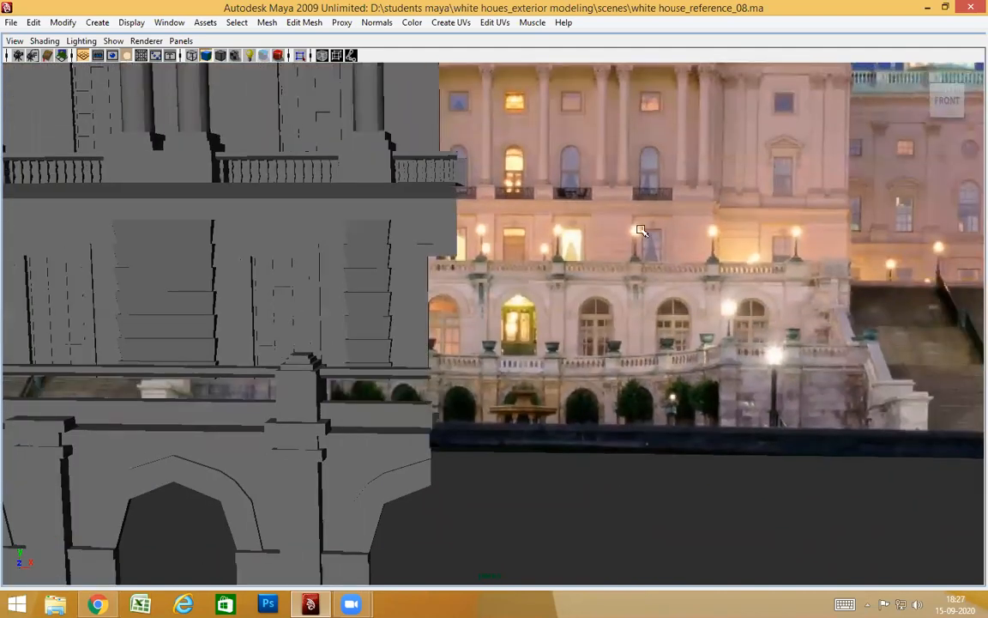
{"action": "scroll", "coordinate": [481, 408], "scroll_direction": "up", "scroll_amount": 4}
{"action": "scroll", "coordinate": [582, 447], "scroll_direction": "up", "scroll_amount": 2}
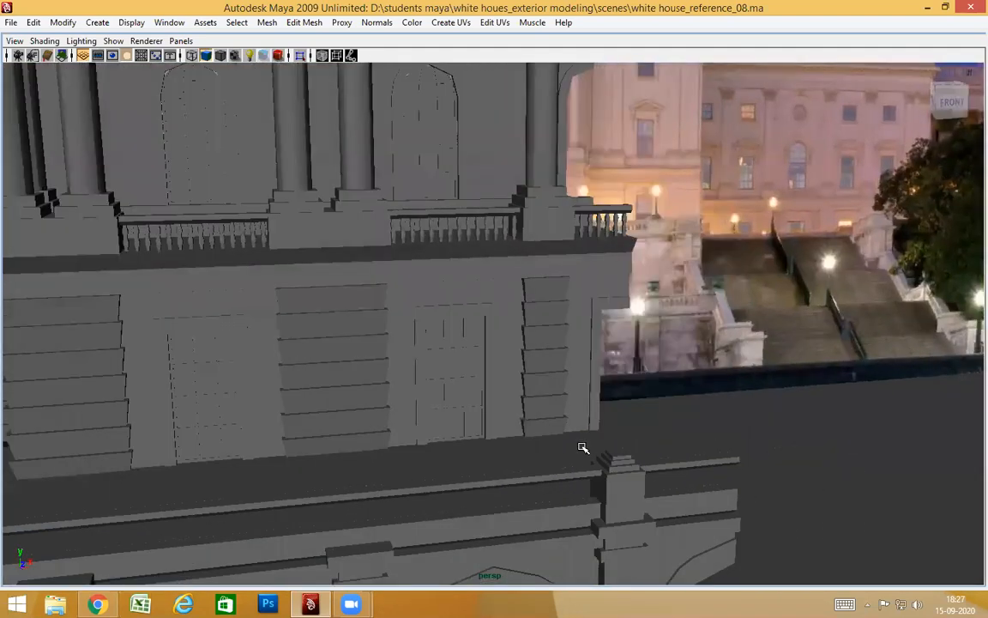
Step: Frame the top slab for a close inspection and select the upper-floor column above the pedestal
{"action": "left_click", "coordinate": [624, 458]}
{"action": "key", "text": "f"}
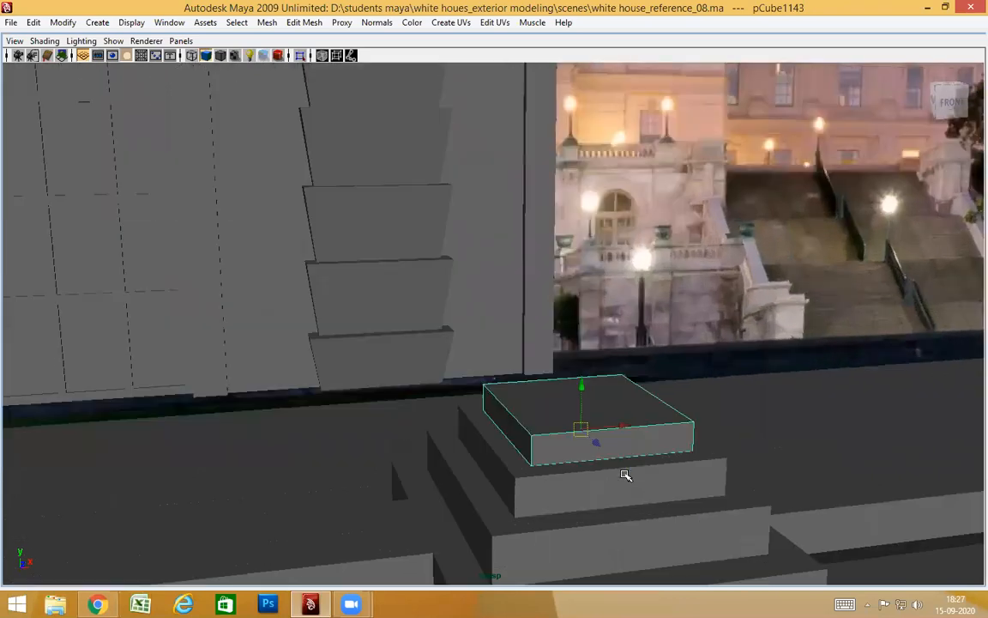
{"action": "left_click_drag", "start_coordinate": [626, 476], "coordinate": [617, 459], "text": "alt"}
{"action": "right_click_drag", "start_coordinate": [618, 459], "coordinate": [150, 405], "text": "alt"}
{"action": "left_click_drag", "start_coordinate": [517, 397], "coordinate": [555, 370], "text": "alt"}
{"action": "left_click", "coordinate": [486, 105]}
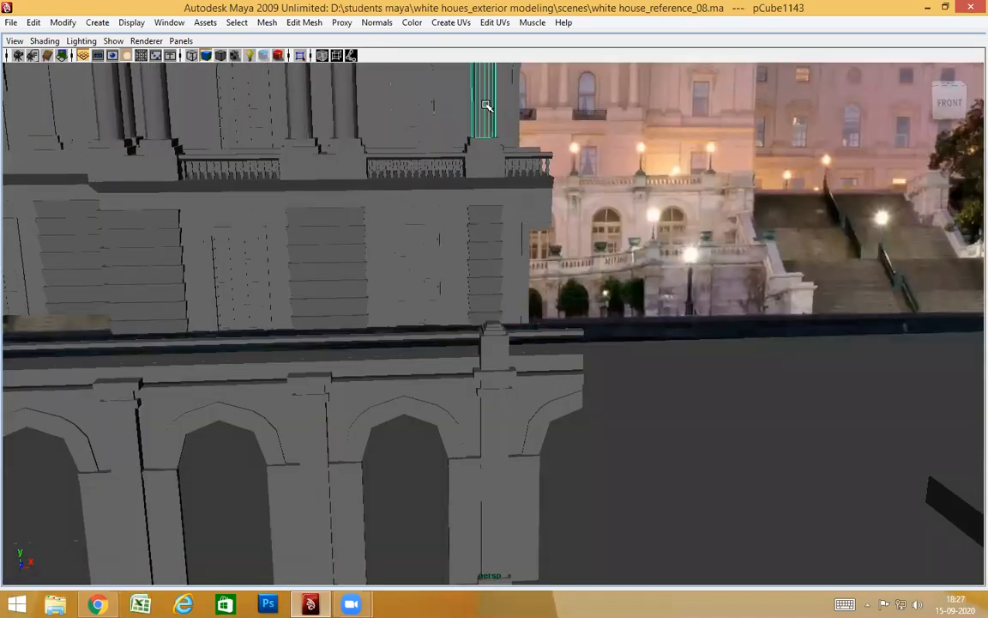
Step: Duplicate the upper-floor column, set the copy apart in front of the building and centre its pivot
{"action": "left_click_drag", "start_coordinate": [489, 324], "coordinate": [607, 326], "text": "alt"}
{"action": "middle_click_drag", "start_coordinate": [535, 270], "coordinate": [544, 276], "text": "alt"}
{"action": "key", "text": "f"}
{"action": "left_click_drag", "start_coordinate": [545, 275], "coordinate": [270, 257], "text": "alt"}
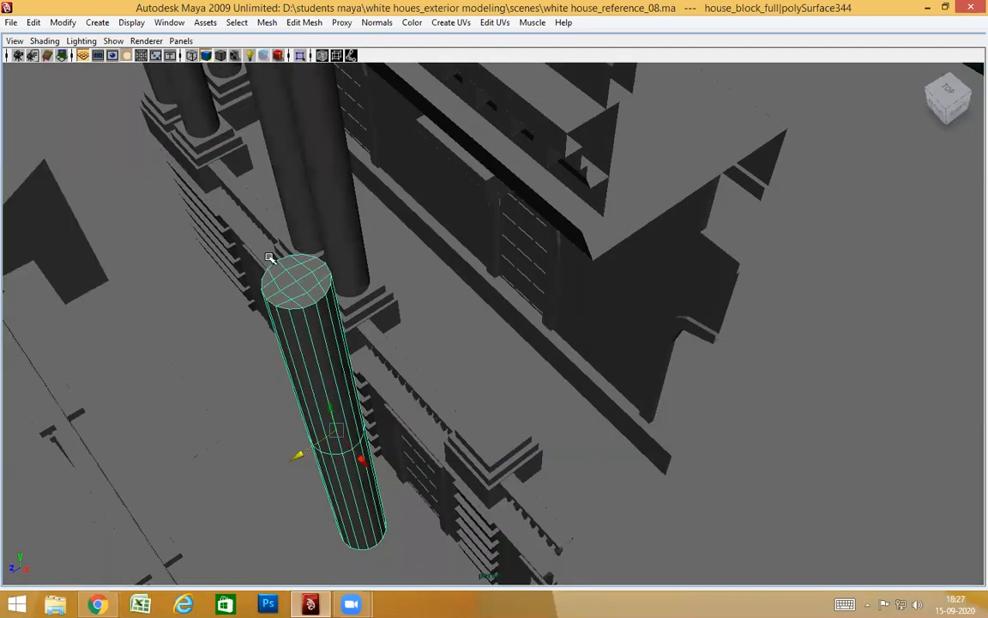
{"action": "left_click_drag", "start_coordinate": [306, 292], "coordinate": [452, 331], "text": "alt"}
{"action": "left_click_drag", "start_coordinate": [250, 325], "coordinate": [126, 61], "text": "alt"}
{"action": "left_click", "coordinate": [62, 22]}
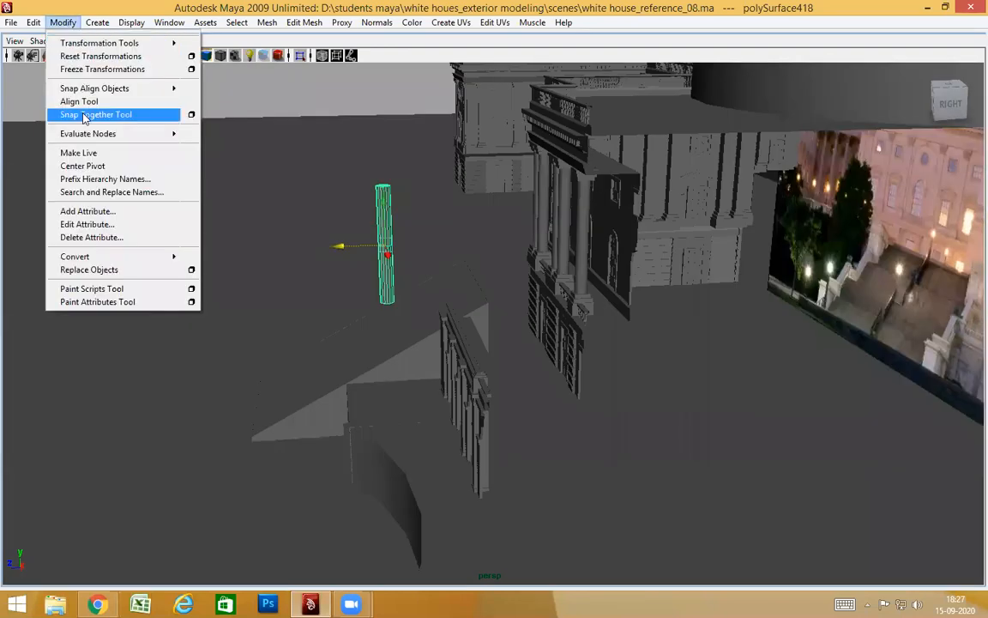
{"action": "left_click", "coordinate": [77, 166]}
Step: Isolate the column copy together with the pedestal's top cap slab and select only the column
{"action": "left_click_drag", "start_coordinate": [305, 320], "coordinate": [417, 341], "text": "alt"}
{"action": "left_click", "coordinate": [468, 343]}
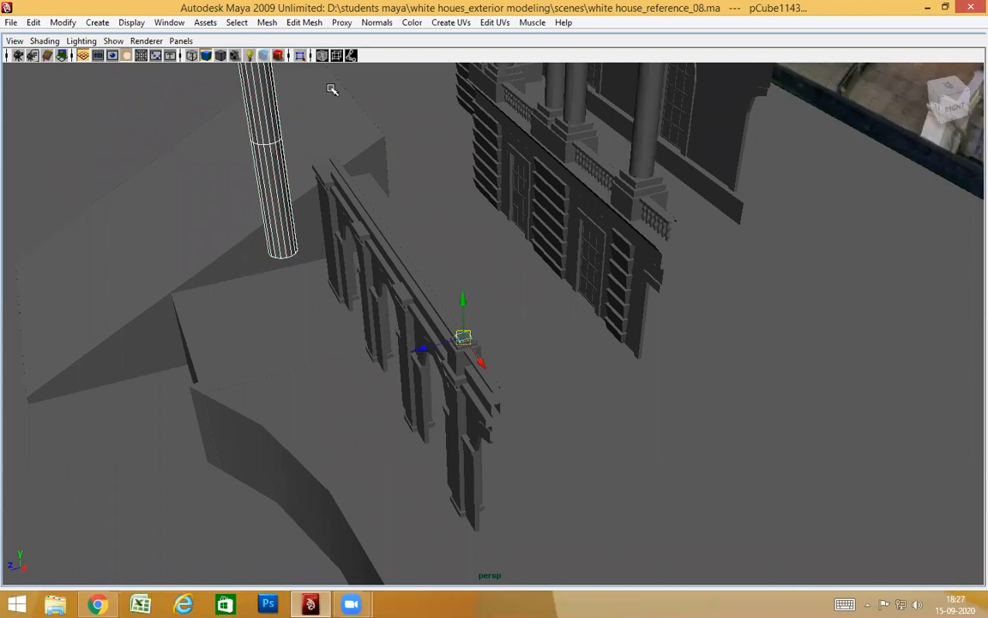
{"action": "left_click", "coordinate": [299, 55]}
{"action": "left_click", "coordinate": [437, 277]}
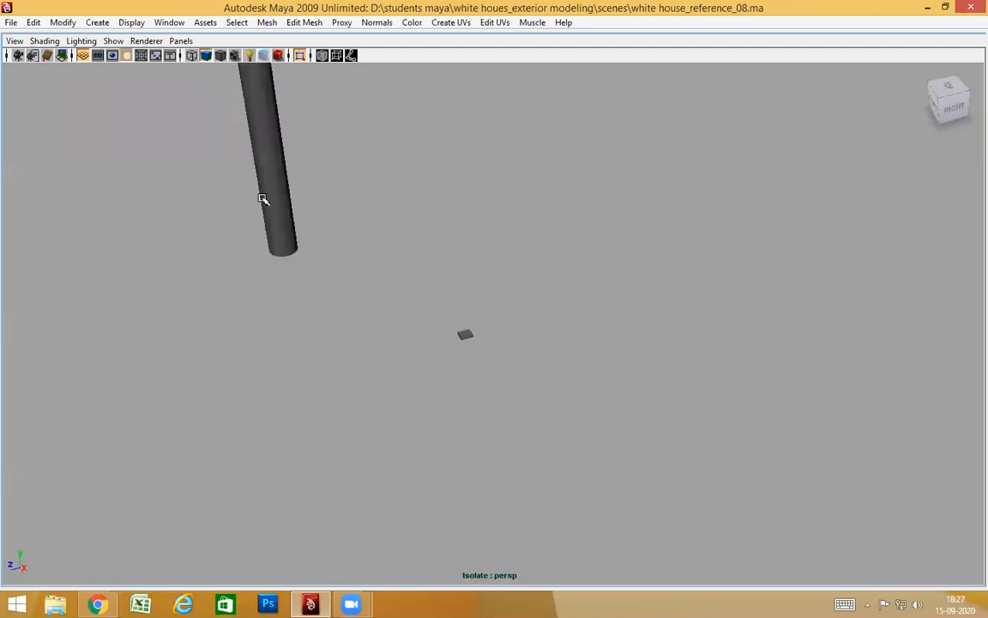
{"action": "left_click", "coordinate": [260, 151]}
{"action": "left_click", "coordinate": [235, 146]}
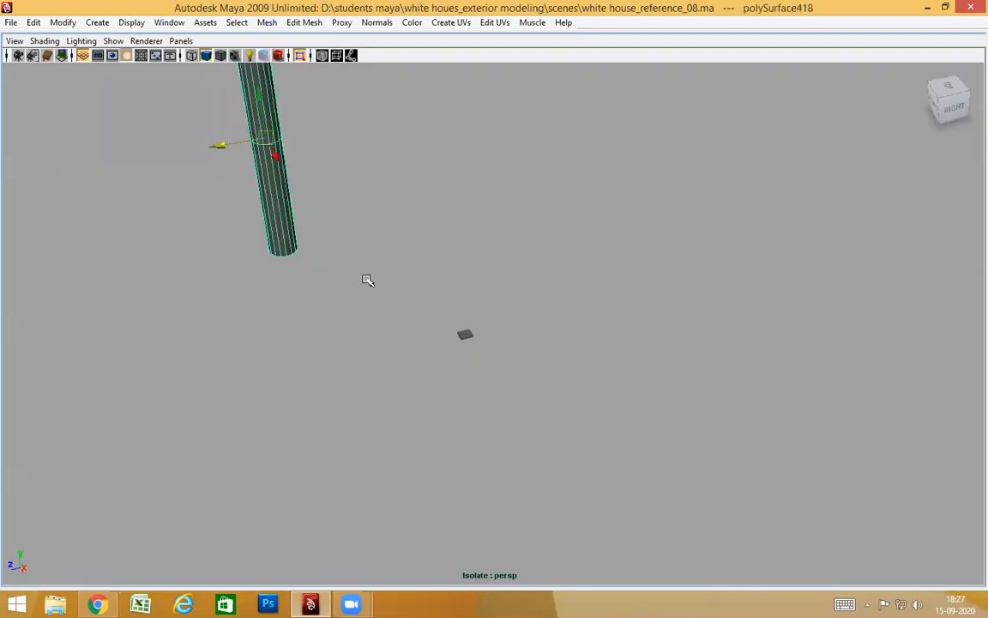
Step: Snap the column copy to a corner of the cap slab along all three axes
{"action": "middle_click", "coordinate": [466, 334]}
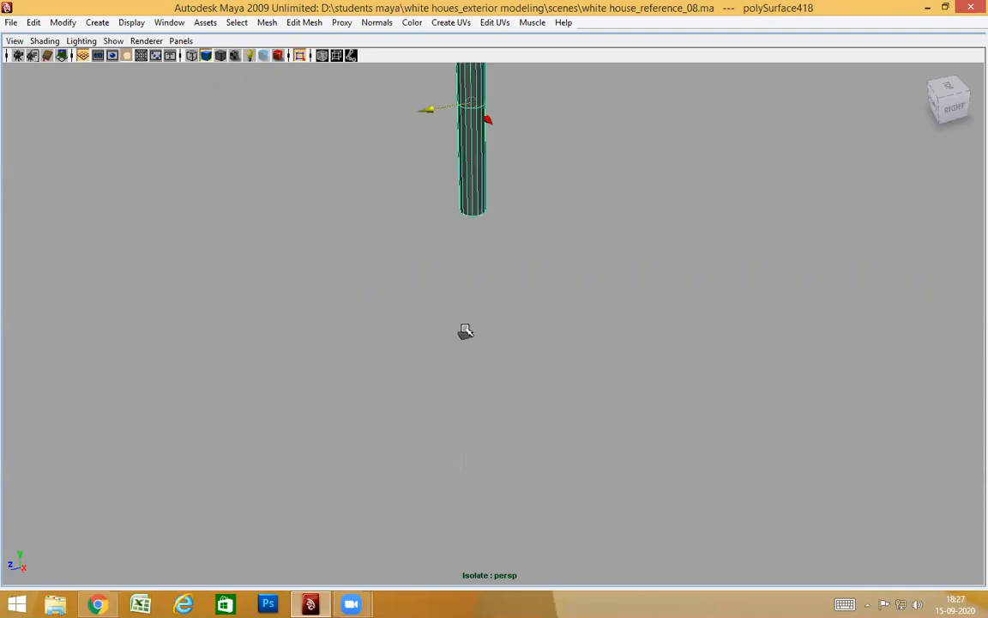
{"action": "left_click", "coordinate": [486, 117]}
{"action": "middle_click", "coordinate": [467, 334]}
{"action": "left_click", "coordinate": [470, 103]}
{"action": "middle_click", "coordinate": [464, 334]}
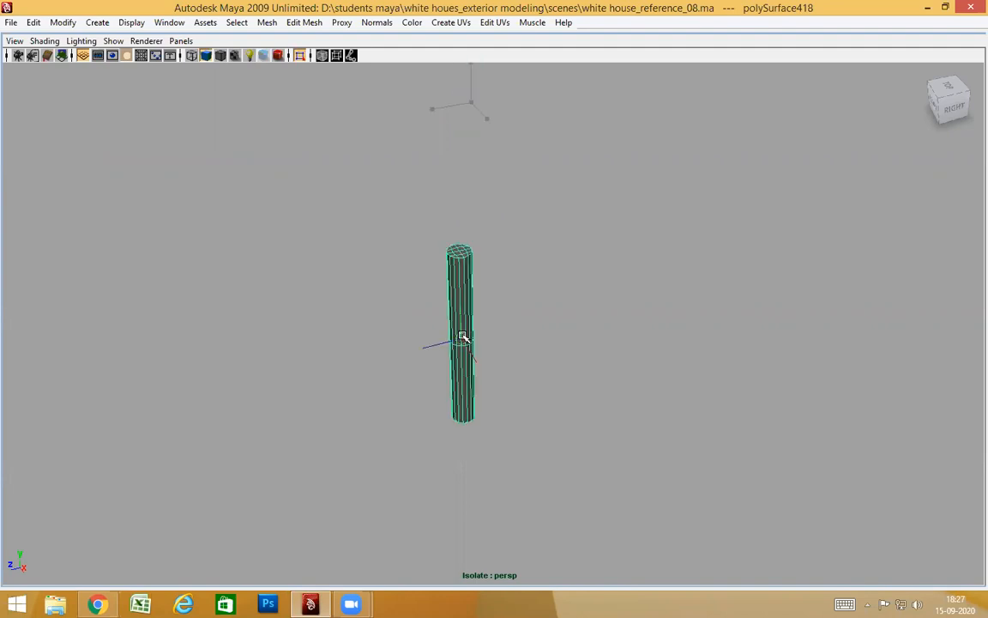
Step: Examine where the column crosses the cap slab in wireframe and select the slab
{"action": "key", "text": "f"}
{"action": "left_click_drag", "start_coordinate": [489, 361], "coordinate": [858, 350], "text": "alt"}
{"action": "scroll", "coordinate": [496, 362], "scroll_direction": "up", "scroll_amount": 5}
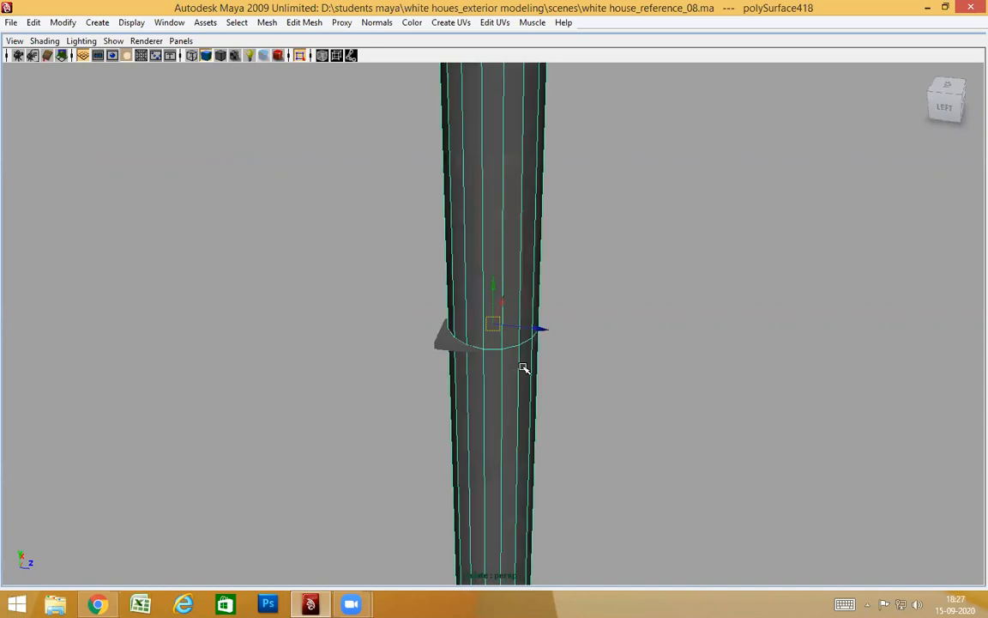
{"action": "scroll", "coordinate": [419, 393], "scroll_direction": "up", "scroll_amount": 5}
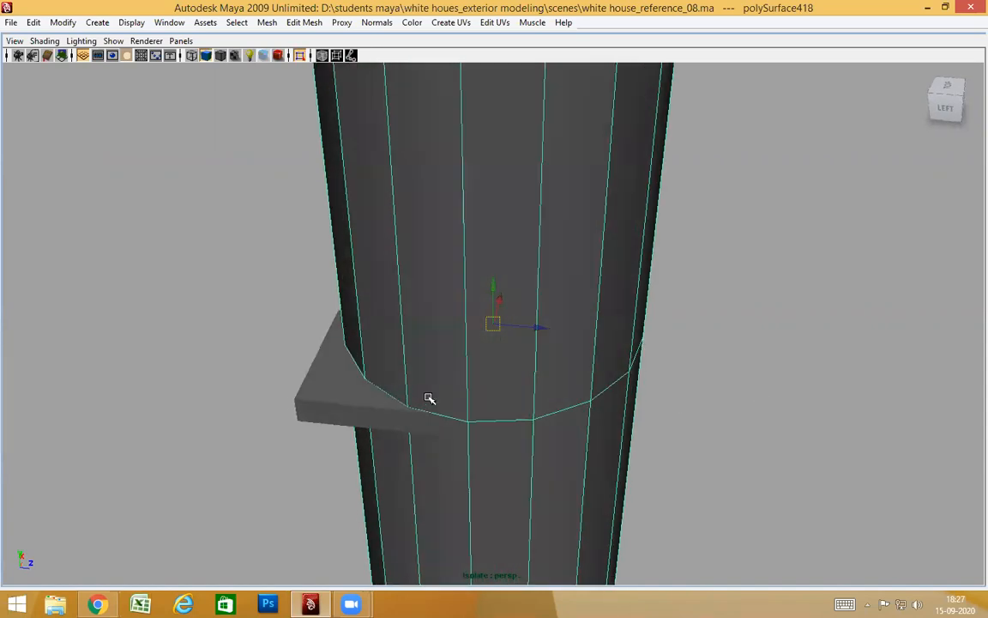
{"action": "key", "text": "4"}
{"action": "left_click_drag", "start_coordinate": [432, 422], "coordinate": [347, 429], "text": "alt"}
{"action": "left_click", "coordinate": [316, 424]}
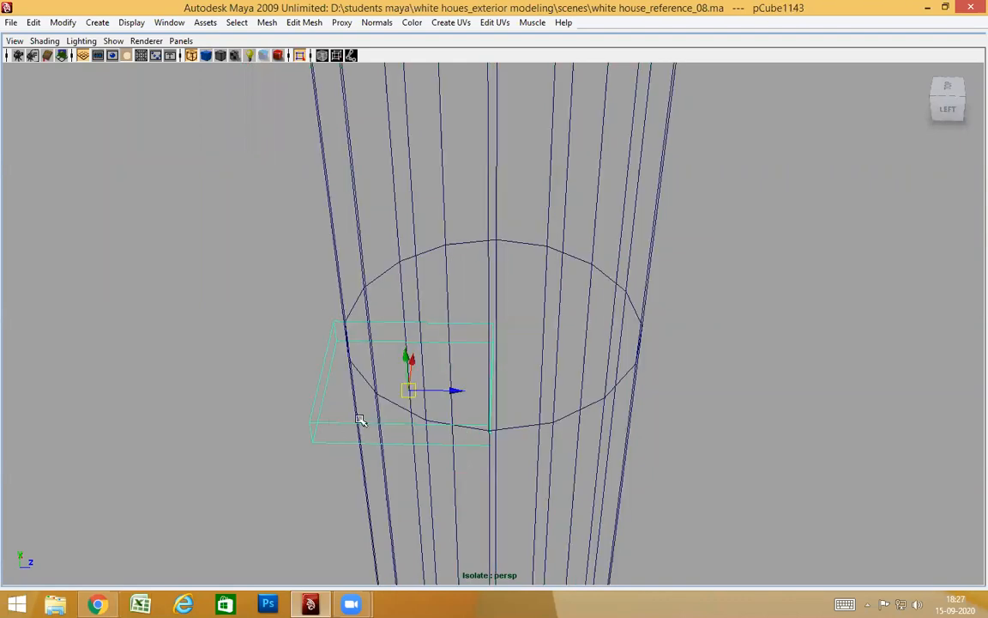
{"action": "left_click", "coordinate": [28, 23]}
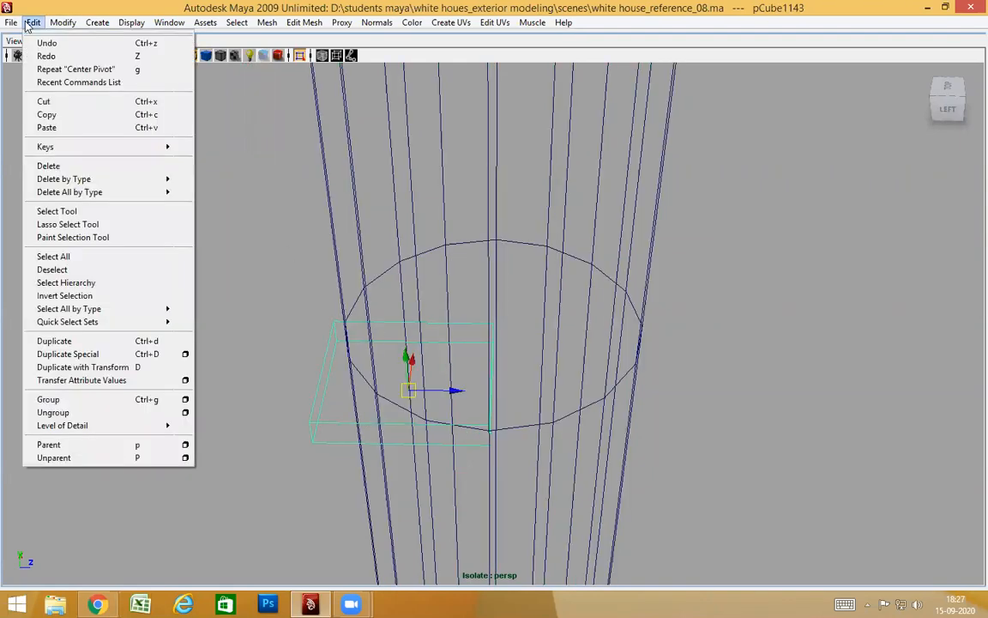
{"action": "mouse_move", "coordinate": [54, 27]}
{"action": "mouse_move", "coordinate": [123, 88]}
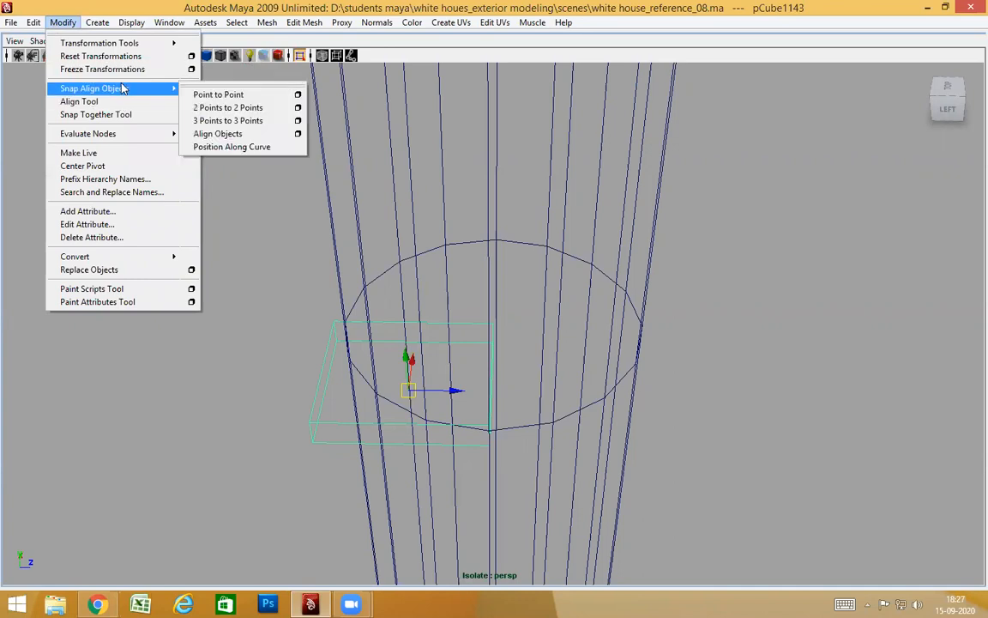
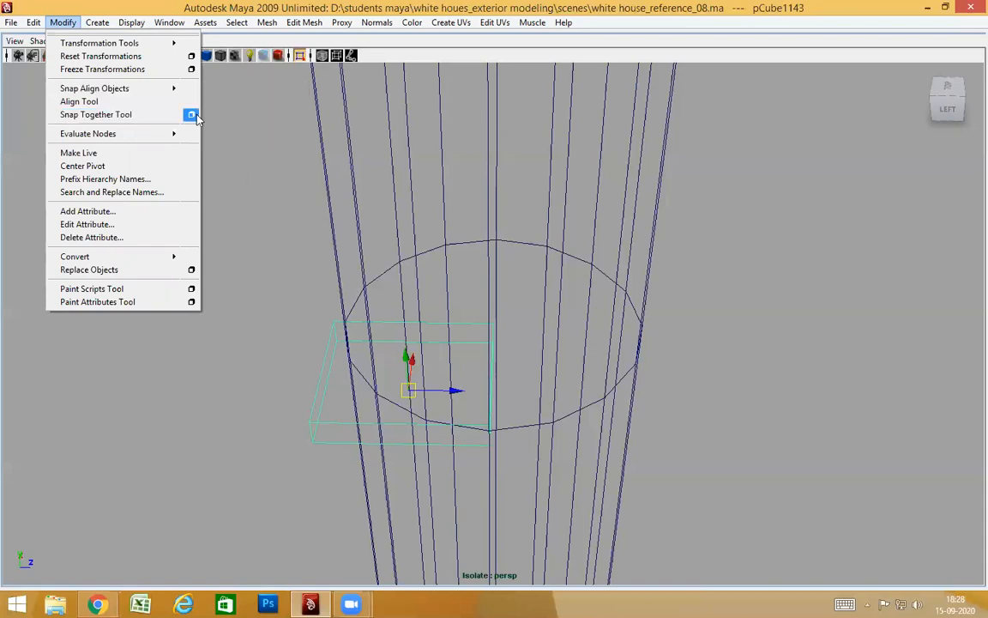
{"action": "left_click", "coordinate": [120, 443]}
{"action": "left_click", "coordinate": [120, 442]}
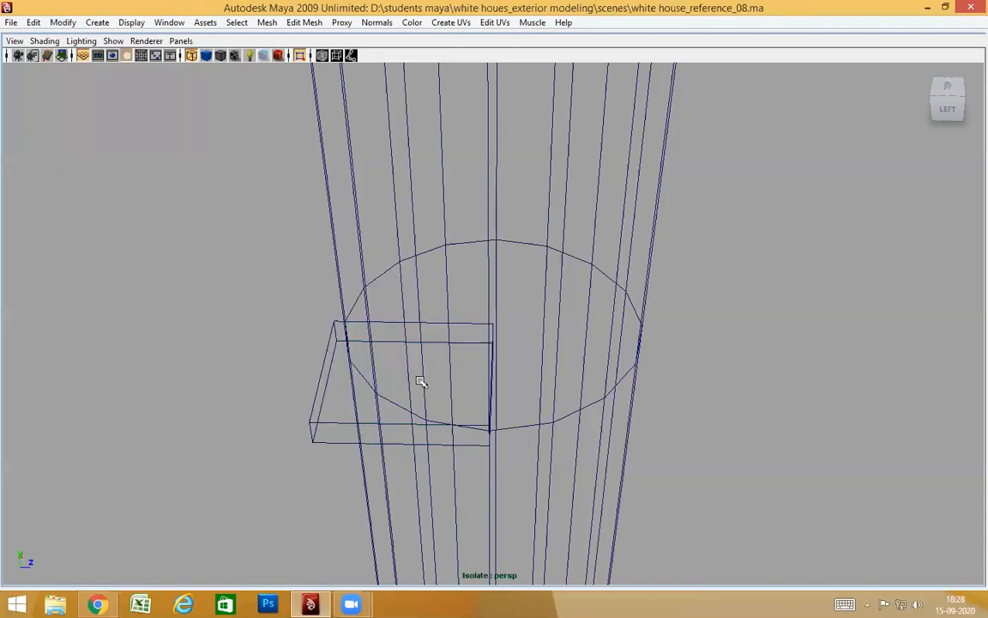
Step: Split the cap slab's edge rings through the middle in both directions and return to object selection
{"action": "left_click", "coordinate": [343, 430]}
{"action": "left_click", "coordinate": [331, 419]}
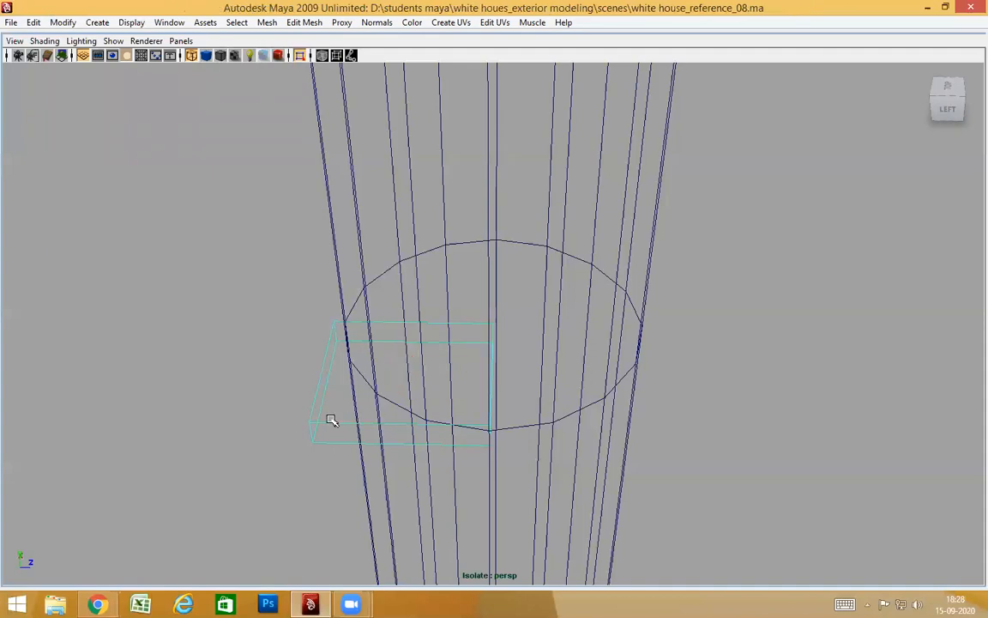
{"action": "left_click", "coordinate": [331, 425]}
{"action": "right_click_drag", "start_coordinate": [316, 379], "coordinate": [391, 410], "text": "ctrl"}
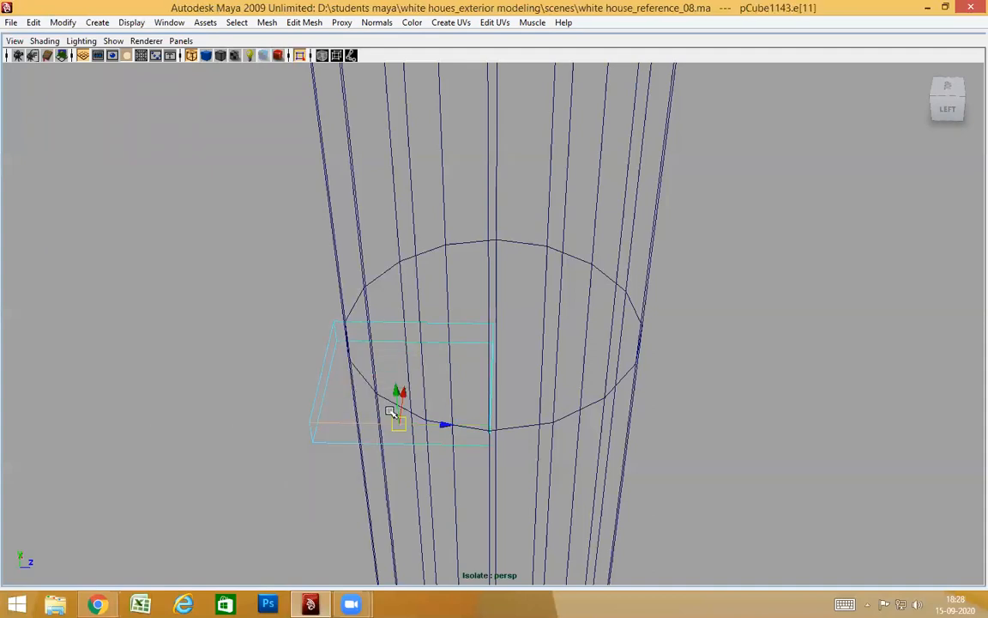
{"action": "left_click", "coordinate": [330, 364]}
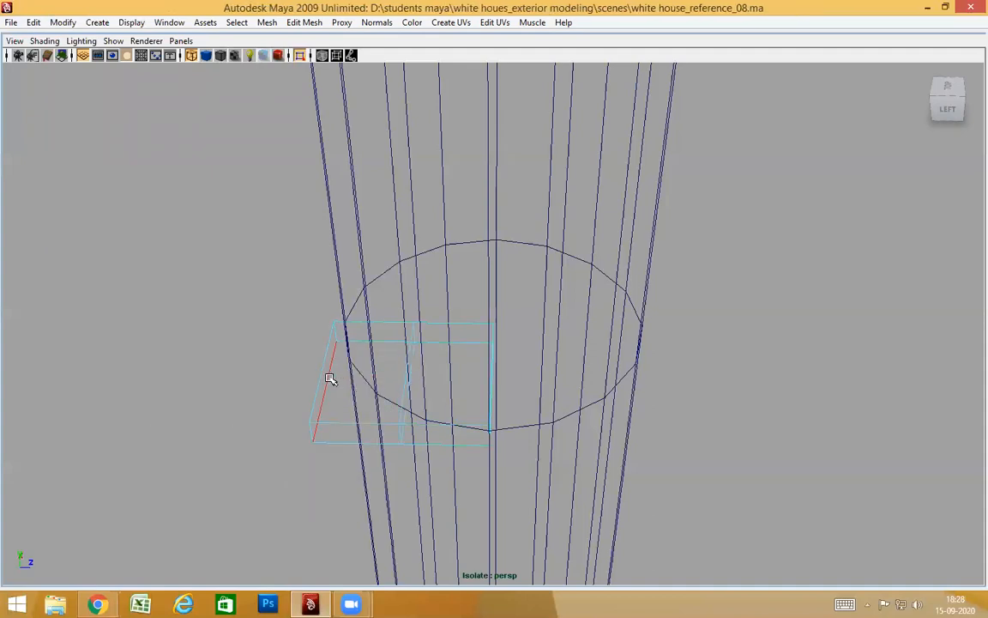
{"action": "left_click", "coordinate": [331, 378]}
{"action": "key", "text": "g"}
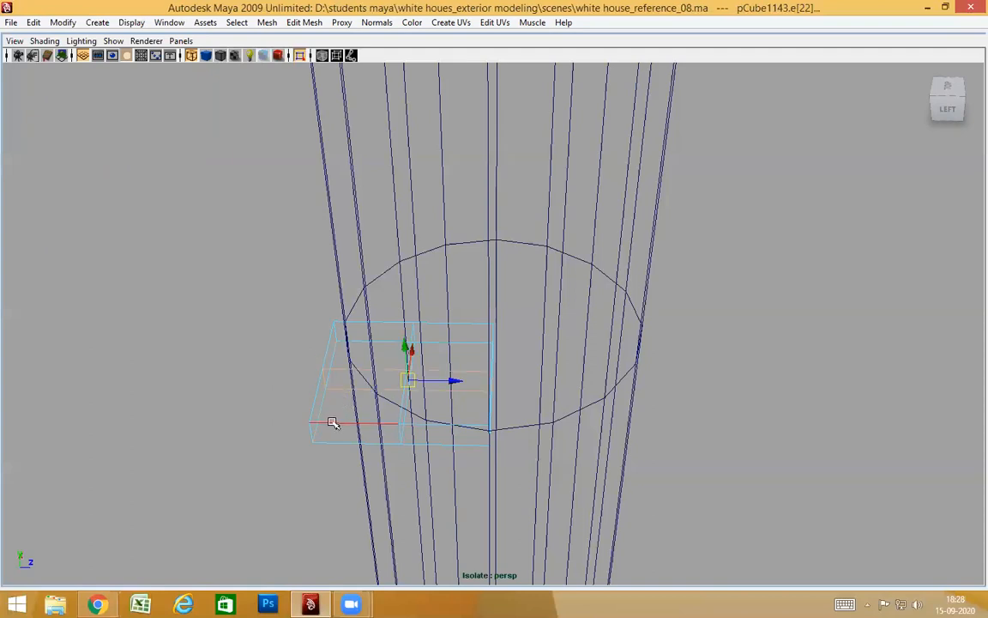
{"action": "right_click_drag", "start_coordinate": [336, 320], "coordinate": [368, 302]}
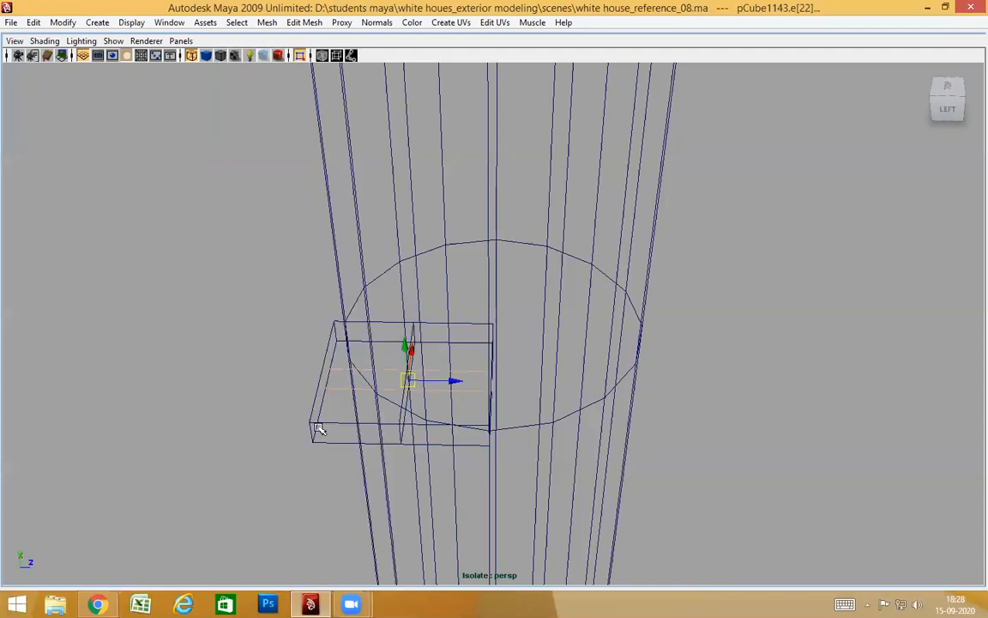
Step: Snap the column to the cap slab's midlines in both horizontal directions to centre it on the slab
{"action": "left_click_drag", "start_coordinate": [583, 351], "coordinate": [565, 384]}
{"action": "left_click", "coordinate": [532, 339]}
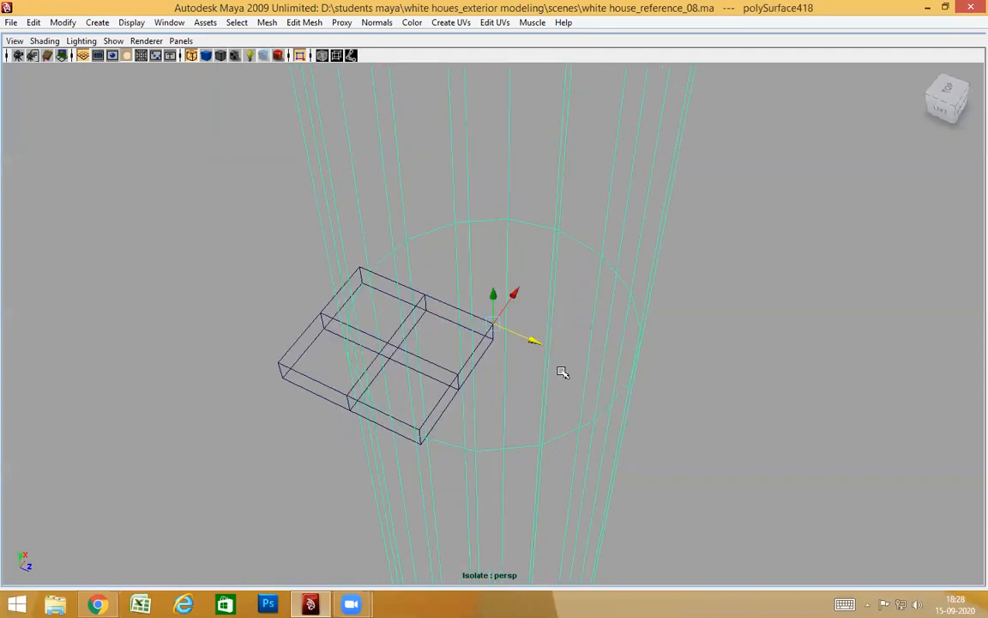
{"action": "middle_click", "coordinate": [350, 396]}
{"action": "left_click", "coordinate": [444, 264]}
{"action": "middle_click", "coordinate": [386, 339]}
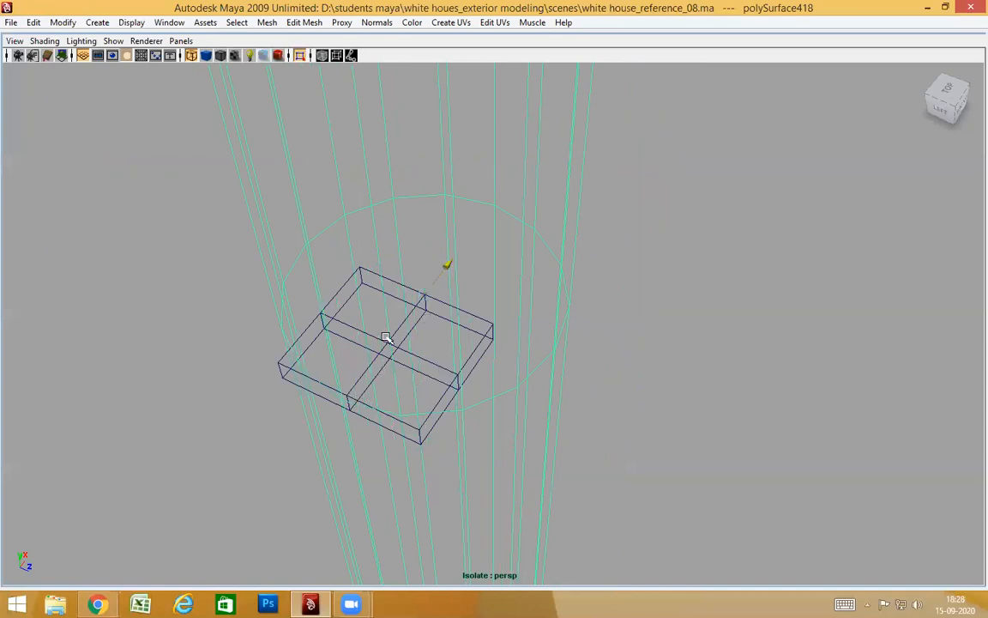
{"action": "left_click_drag", "start_coordinate": [533, 426], "coordinate": [469, 323], "text": "alt"}
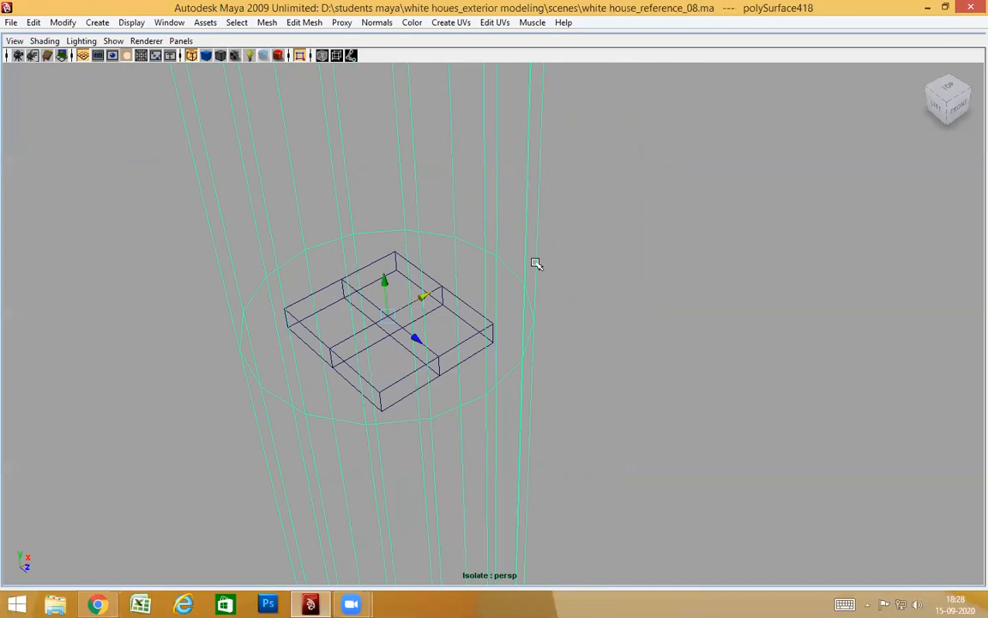
Step: Select all vertices of the column and scale them down uniformly to a thin post narrower than the cap slab
{"action": "right_click_drag", "start_coordinate": [531, 264], "coordinate": [571, 244]}
{"action": "scroll", "coordinate": [633, 306], "scroll_direction": "down", "scroll_amount": 3}
{"action": "scroll", "coordinate": [633, 305], "scroll_direction": "down", "scroll_amount": 8}
{"action": "left_click_drag", "start_coordinate": [566, 413], "coordinate": [519, 342], "text": "alt"}
{"action": "right_click_drag", "start_coordinate": [483, 167], "coordinate": [439, 166]}
{"action": "left_click_drag", "start_coordinate": [347, 122], "coordinate": [465, 195]}
{"action": "left_click_drag", "start_coordinate": [609, 392], "coordinate": [673, 519]}
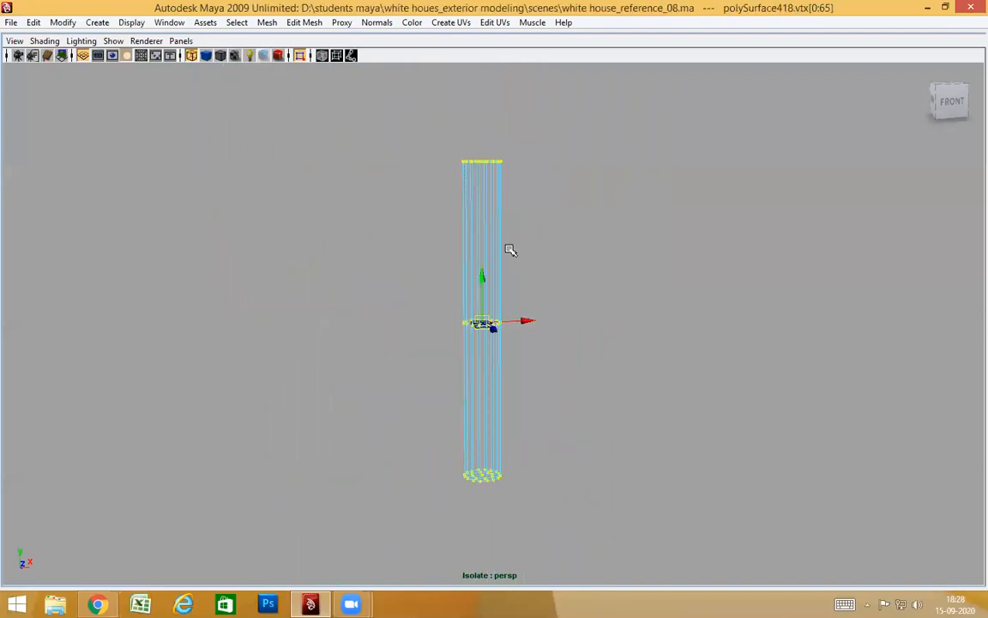
{"action": "key", "text": "r"}
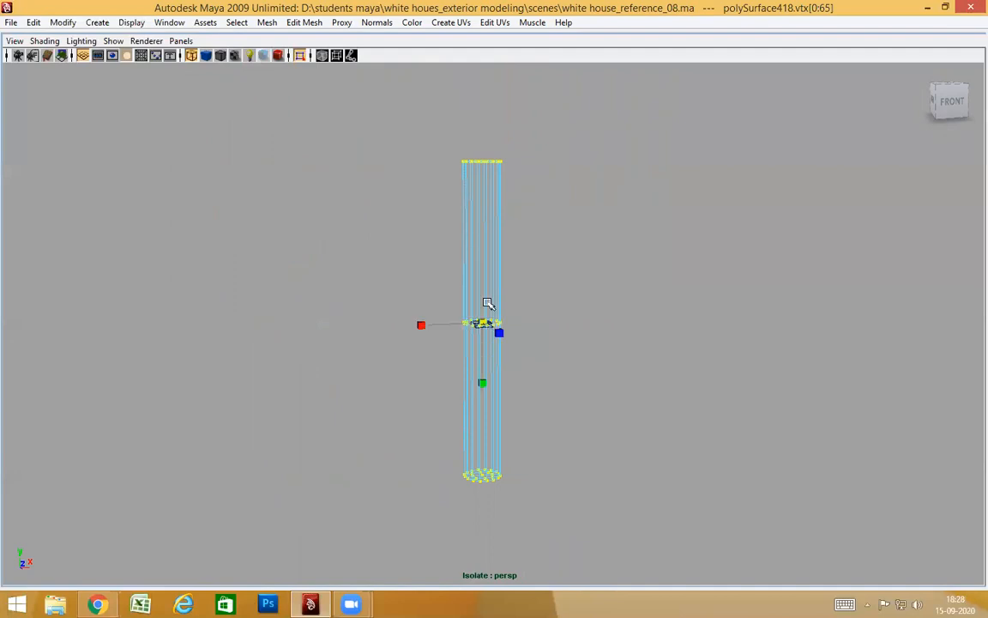
{"action": "left_click_drag", "start_coordinate": [484, 324], "coordinate": [372, 452]}
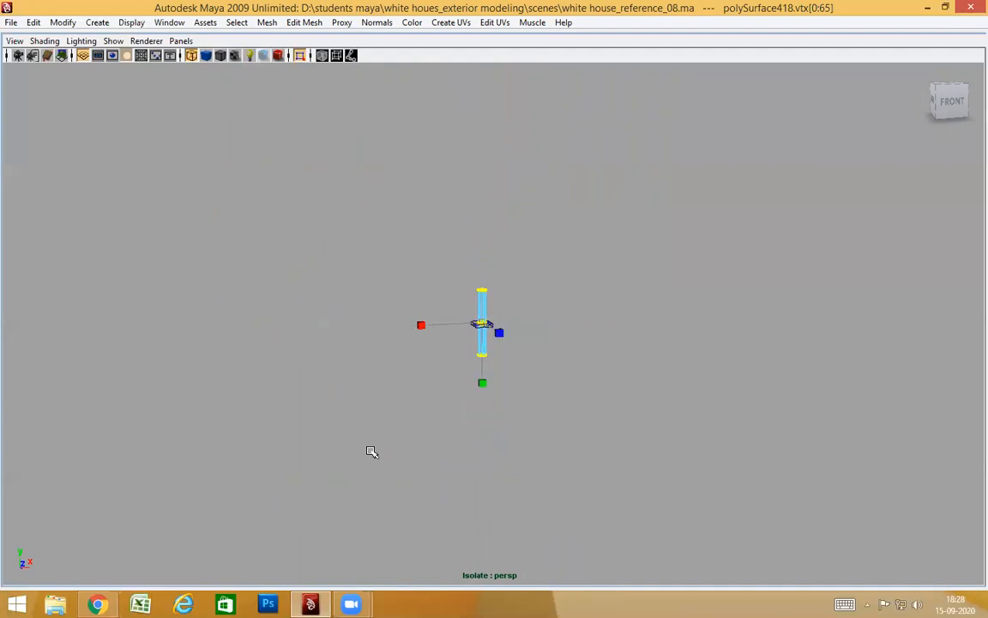
{"action": "scroll", "coordinate": [832, 406], "scroll_direction": "up", "scroll_amount": 8}
{"action": "left_click_drag", "start_coordinate": [488, 383], "coordinate": [388, 285], "text": "alt"}
{"action": "left_click_drag", "start_coordinate": [552, 391], "coordinate": [491, 381], "text": "alt"}
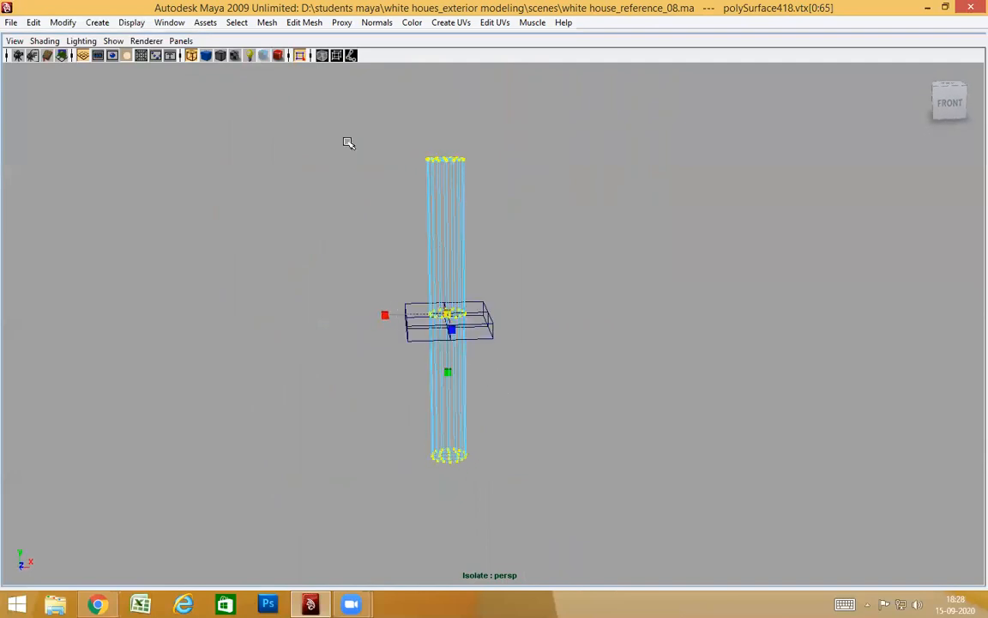
Step: End the isolation and bring the post and stepped cap close up in the front view
{"action": "left_click", "coordinate": [301, 57]}
{"action": "key", "text": "space"}
{"action": "left_click_drag", "start_coordinate": [626, 275], "coordinate": [627, 298]}
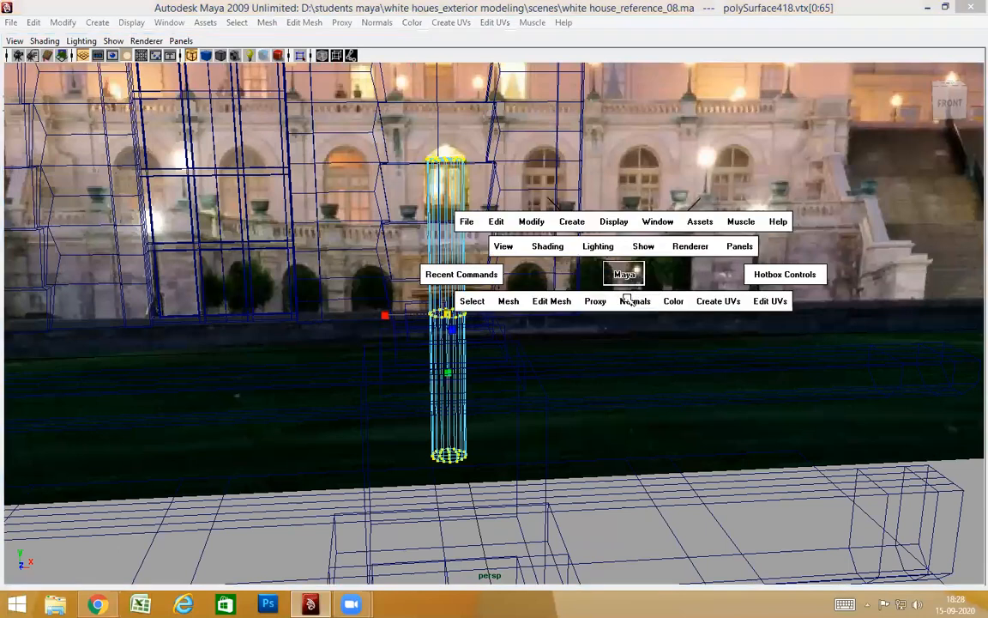
{"action": "right_click_drag", "start_coordinate": [530, 294], "coordinate": [530, 216], "text": "alt"}
{"action": "key", "text": "space"}
{"action": "mouse_move", "coordinate": [536, 302]}
{"action": "left_mouse_down"}
{"action": "mouse_move", "coordinate": [529, 281]}
{"action": "mouse_move", "coordinate": [532, 303]}
{"action": "left_mouse_up"}
{"action": "key", "text": "space"}
{"action": "right_click_drag", "start_coordinate": [719, 300], "coordinate": [639, 208], "text": "alt"}
{"action": "middle_click_drag", "start_coordinate": [624, 293], "coordinate": [641, 378], "text": "alt"}
Step: Flatten the post's top vertices and its bottom vertices vertically
{"action": "left_click_drag", "start_coordinate": [424, 220], "coordinate": [584, 288]}
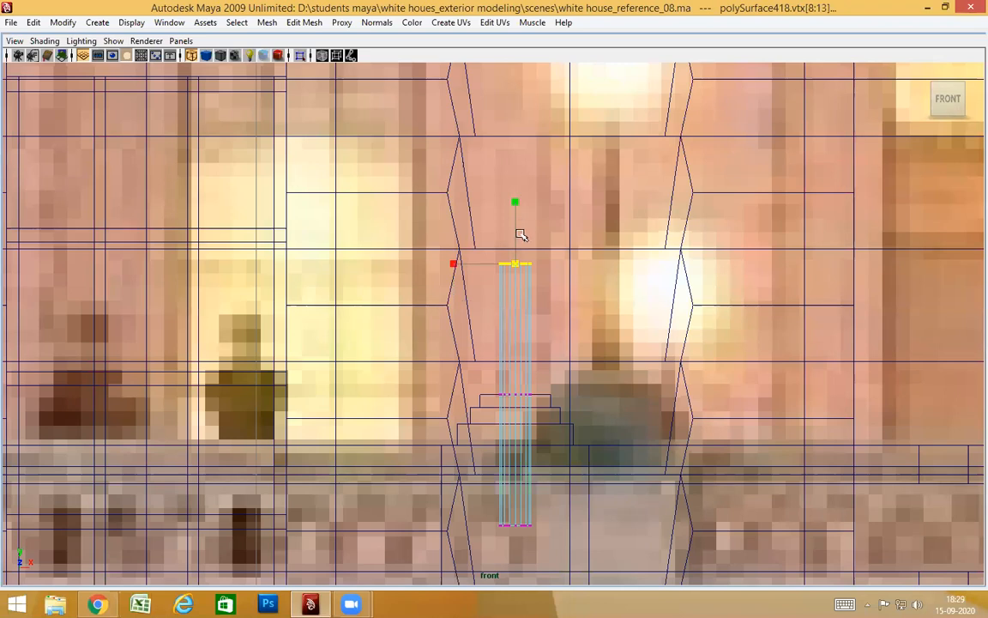
{"action": "key", "text": "r"}
{"action": "left_click_drag", "start_coordinate": [520, 238], "coordinate": [549, 238]}
{"action": "left_click_drag", "start_coordinate": [515, 202], "coordinate": [494, 458]}
{"action": "middle_click_drag", "start_coordinate": [575, 461], "coordinate": [585, 339], "text": "alt"}
{"action": "left_click_drag", "start_coordinate": [448, 363], "coordinate": [712, 475]}
{"action": "left_click_drag", "start_coordinate": [524, 468], "coordinate": [521, 287]}
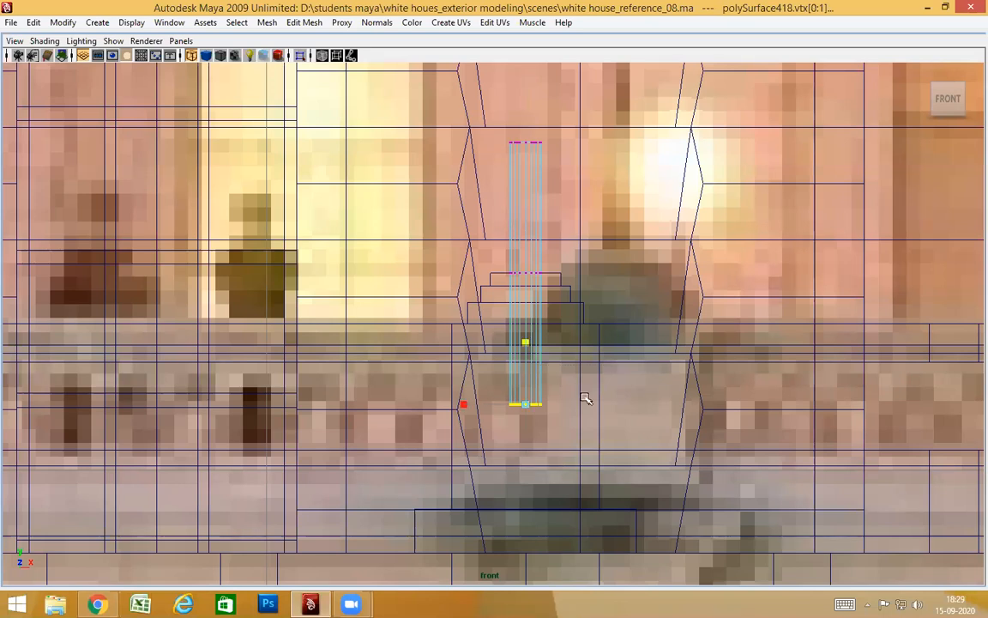
Step: Move the post's pivot to its bottom edge and snap the post up onto the top slab of the stepped cap
{"action": "key", "text": "w"}
{"action": "scroll", "coordinate": [688, 379], "scroll_direction": "up", "scroll_amount": 3}
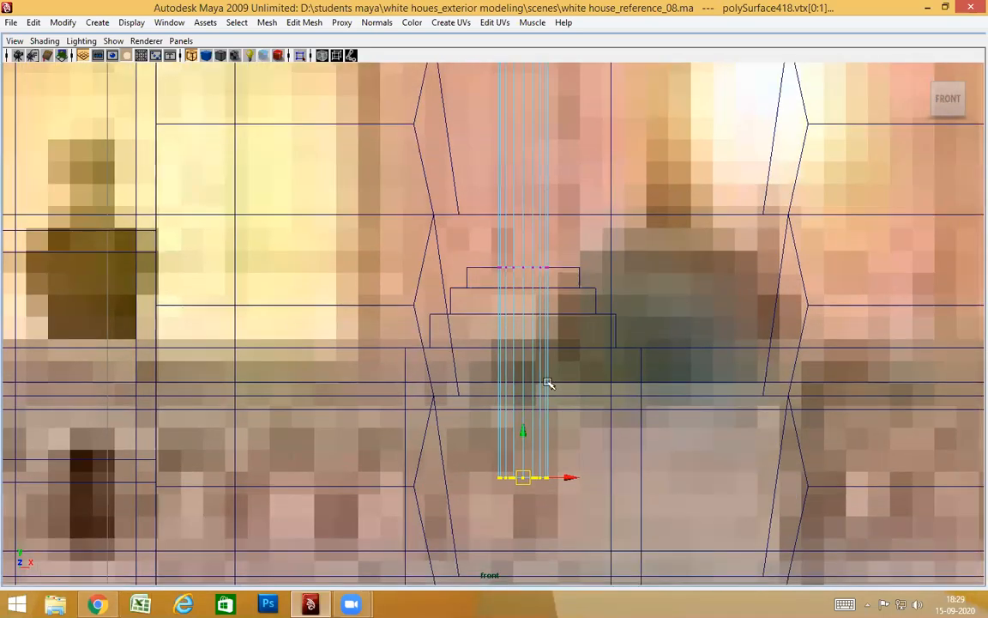
{"action": "right_click_drag", "start_coordinate": [543, 320], "coordinate": [559, 300]}
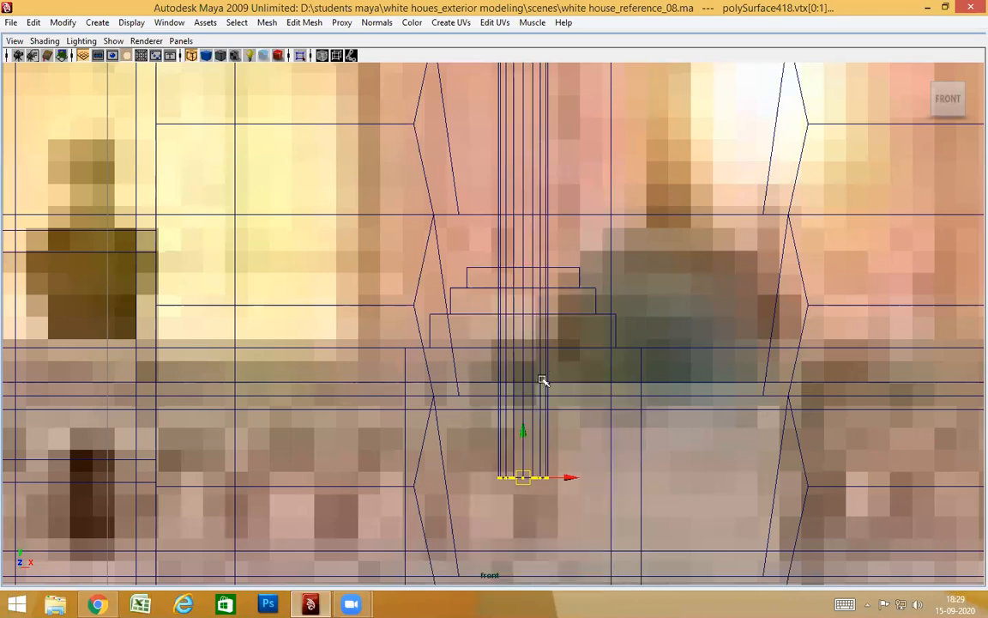
{"action": "key", "text": "Insert"}
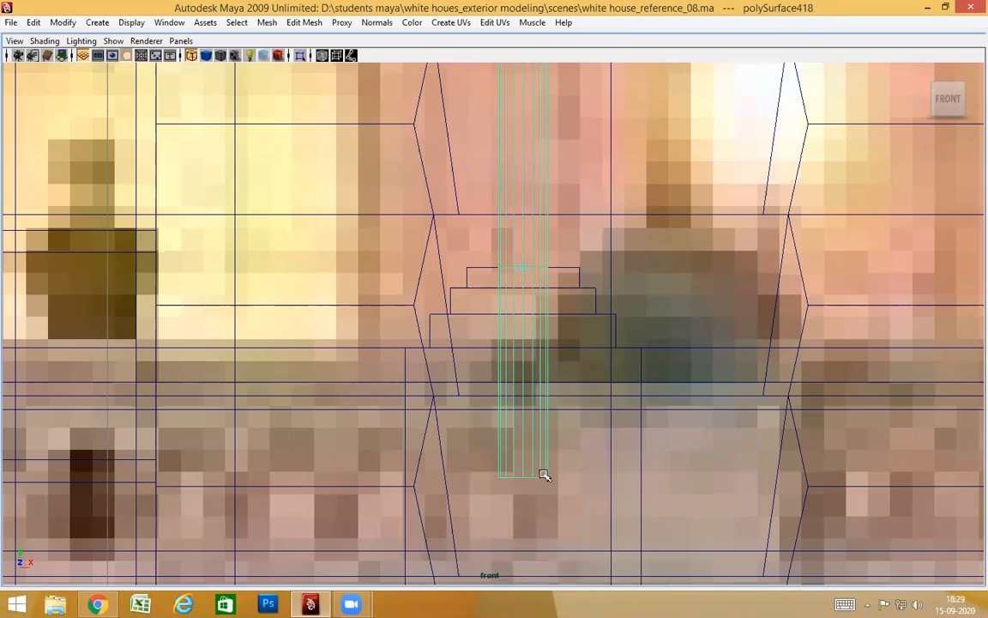
{"action": "key", "text": "Insert"}
{"action": "key", "text": "Insert"}
{"action": "middle_click_drag", "start_coordinate": [575, 269], "coordinate": [584, 267]}
Step: Frame the post in the shaded perspective view and check how its base sits on the stepped cap
{"action": "key", "text": "space"}
{"action": "left_click_drag", "start_coordinate": [584, 244], "coordinate": [586, 214]}
{"action": "left_click_drag", "start_coordinate": [594, 232], "coordinate": [637, 329], "text": "alt"}
{"action": "key", "text": "f"}
{"action": "key", "text": "5"}
{"action": "mouse_move", "coordinate": [696, 385]}
{"action": "left_mouse_down", "text": "alt"}
{"action": "mouse_move", "coordinate": [677, 378]}
{"action": "mouse_move", "coordinate": [712, 340]}
{"action": "left_mouse_up", "text": "alt"}
{"action": "left_click", "coordinate": [683, 383]}
{"action": "left_click_drag", "start_coordinate": [677, 390], "coordinate": [435, 321], "text": "alt"}
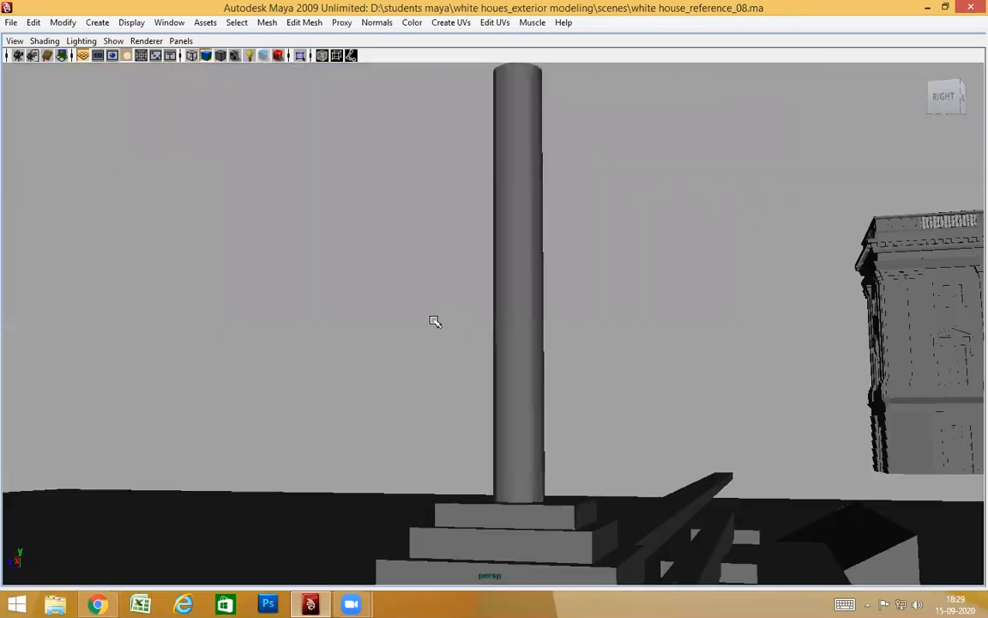
{"action": "left_click_drag", "start_coordinate": [506, 471], "coordinate": [515, 432], "text": "alt"}
{"action": "left_click", "coordinate": [517, 497]}
Step: Compare the post on the pedestal with the balustrade lamps in the reference photo
{"action": "left_click_drag", "start_coordinate": [517, 497], "coordinate": [783, 419], "text": "alt"}
{"action": "left_click", "coordinate": [776, 424]}
{"action": "left_click_drag", "start_coordinate": [721, 460], "coordinate": [572, 492], "text": "alt"}
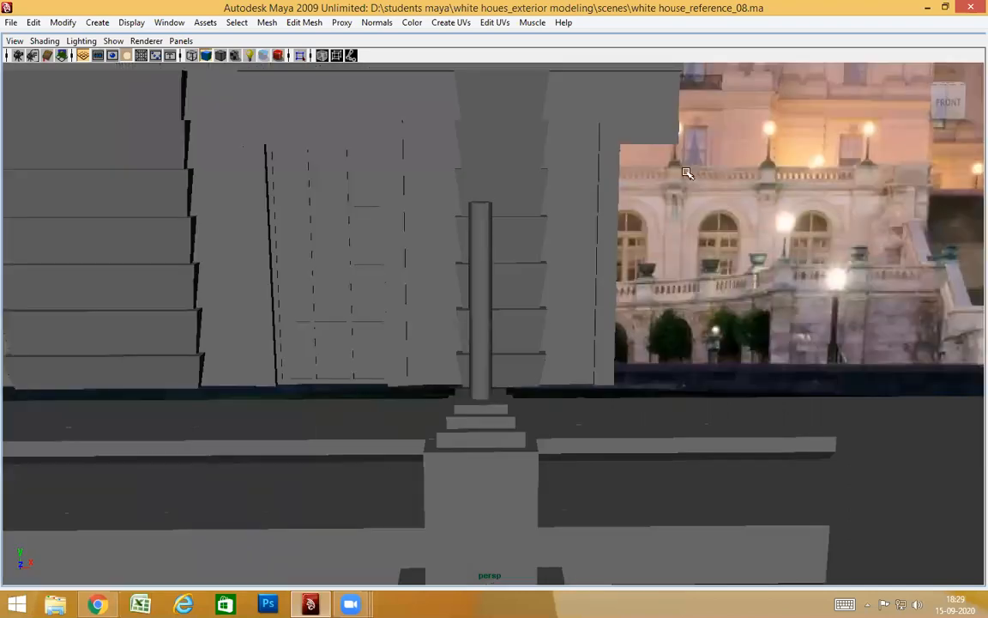
{"action": "left_click_drag", "start_coordinate": [641, 418], "coordinate": [523, 364], "text": "alt"}
{"action": "right_click_drag", "start_coordinate": [523, 364], "coordinate": [723, 377], "text": "alt"}
{"action": "left_click_drag", "start_coordinate": [723, 377], "coordinate": [808, 360], "text": "alt"}
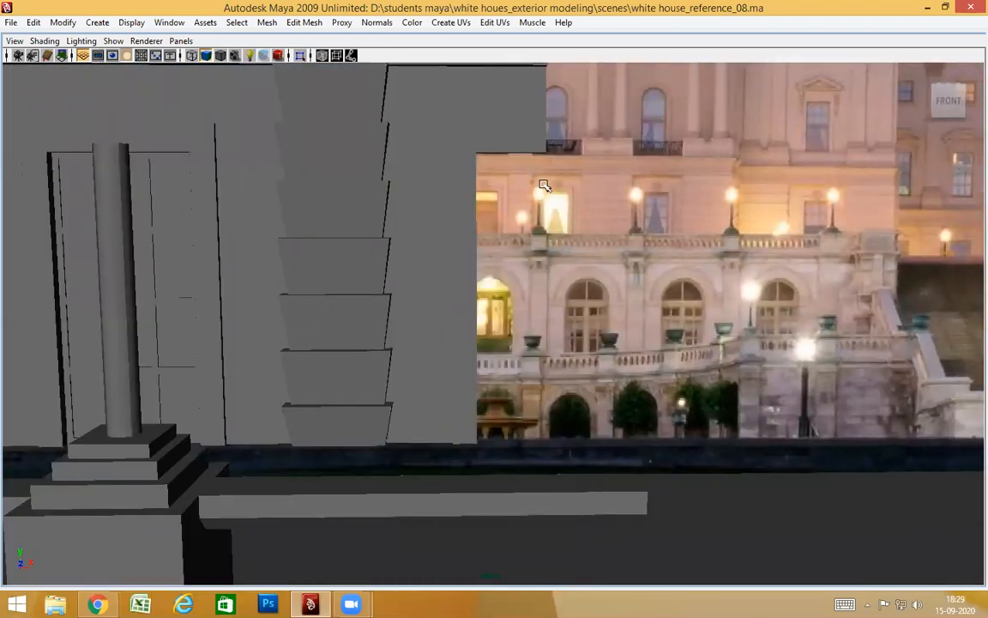
Step: Duplicate the stepped cap's top slab and snap the copy onto the top of the post
{"action": "left_click_drag", "start_coordinate": [386, 326], "coordinate": [444, 265], "text": "alt"}
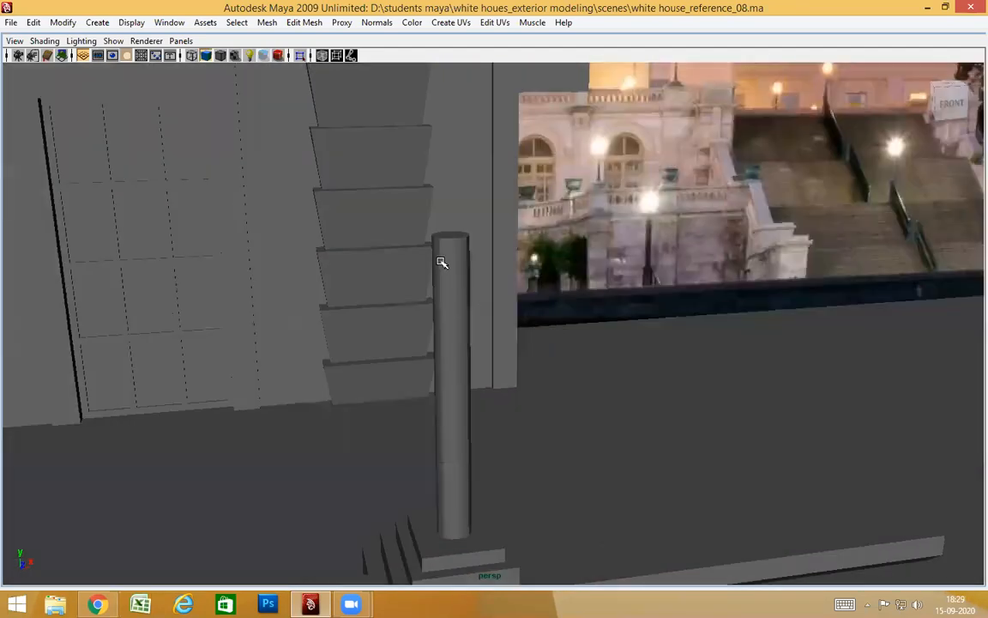
{"action": "left_click", "coordinate": [443, 265]}
{"action": "left_click_drag", "start_coordinate": [496, 306], "coordinate": [578, 368], "text": "alt"}
{"action": "middle_click_drag", "start_coordinate": [578, 368], "coordinate": [580, 290], "text": "alt"}
{"action": "left_click_drag", "start_coordinate": [573, 386], "coordinate": [568, 300], "text": "alt"}
{"action": "left_click", "coordinate": [487, 468]}
{"action": "left_click_drag", "start_coordinate": [487, 468], "coordinate": [545, 445], "text": "alt"}
{"action": "key", "text": "ctrl+d"}
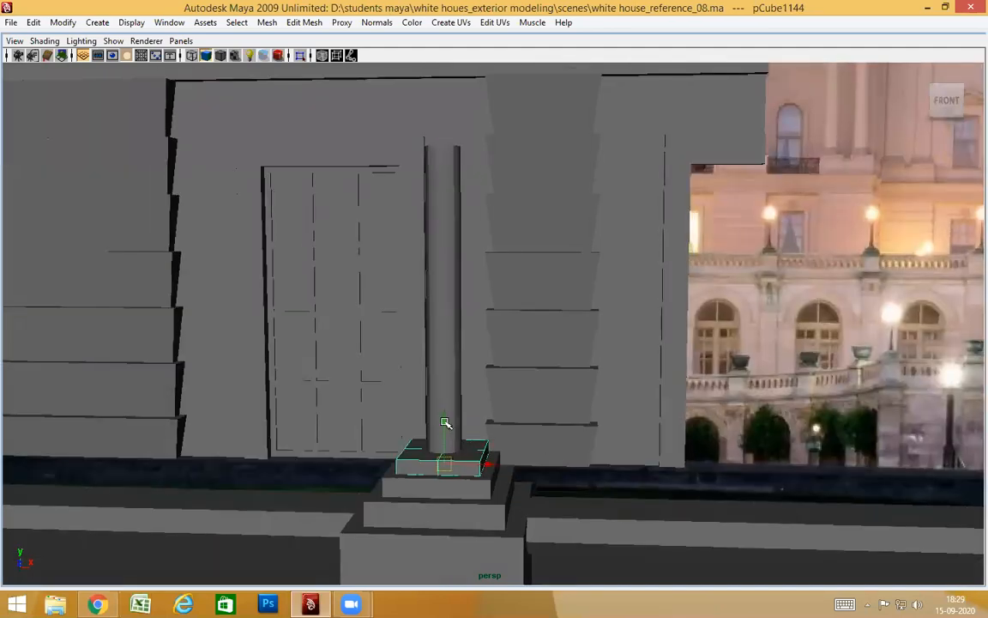
{"action": "left_click_drag", "start_coordinate": [665, 430], "coordinate": [722, 429], "text": "alt"}
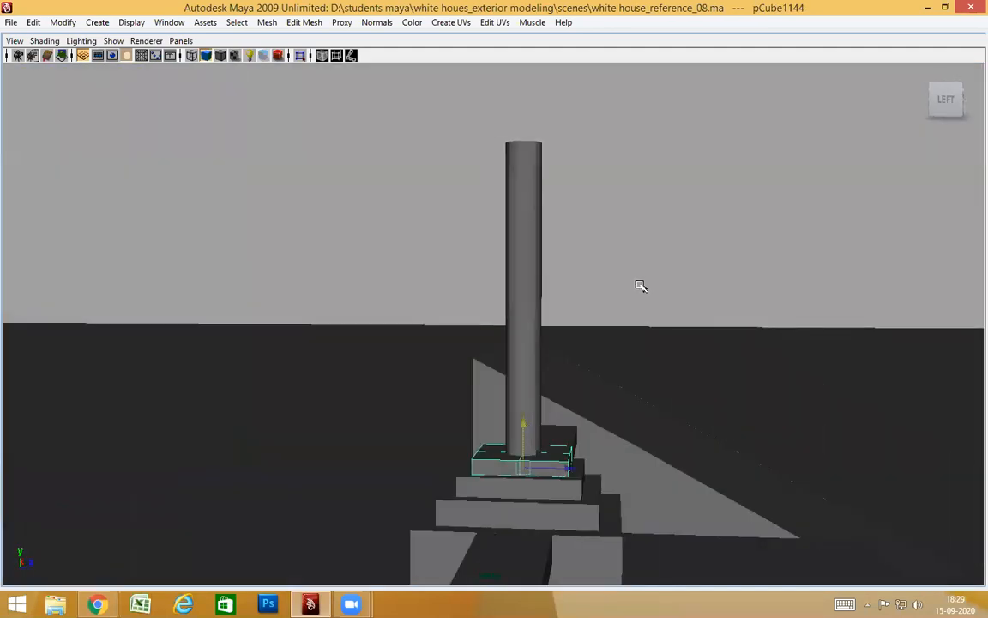
{"action": "middle_click", "coordinate": [533, 142]}
Step: Isolate the slab copy and the post from the rest of the scene and frame the slab copy
{"action": "left_click", "coordinate": [539, 181]}
{"action": "left_click", "coordinate": [559, 139]}
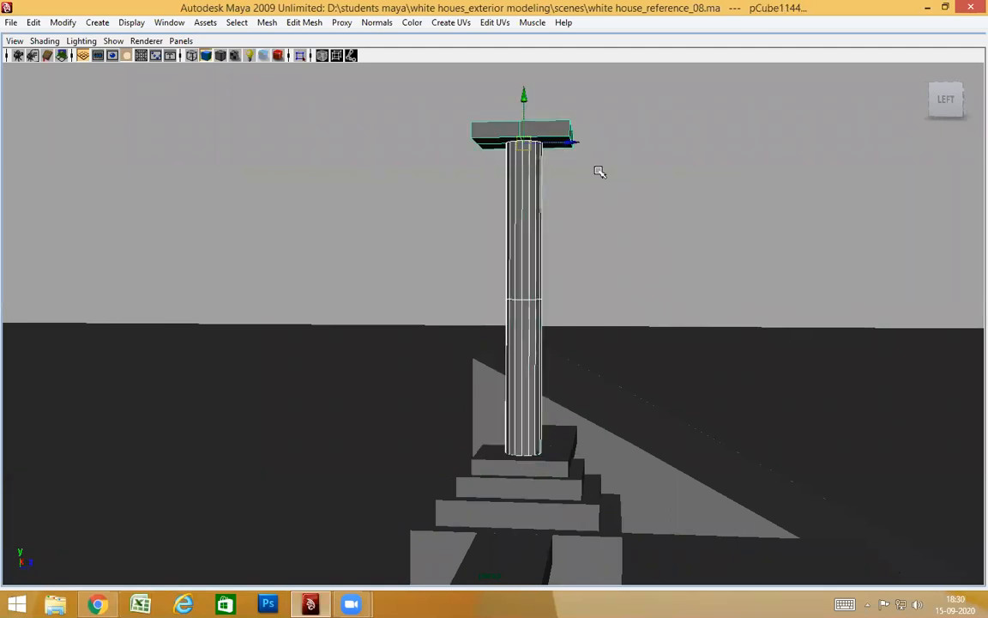
{"action": "left_click", "coordinate": [299, 56]}
{"action": "left_click_drag", "start_coordinate": [718, 234], "coordinate": [565, 146], "text": "alt"}
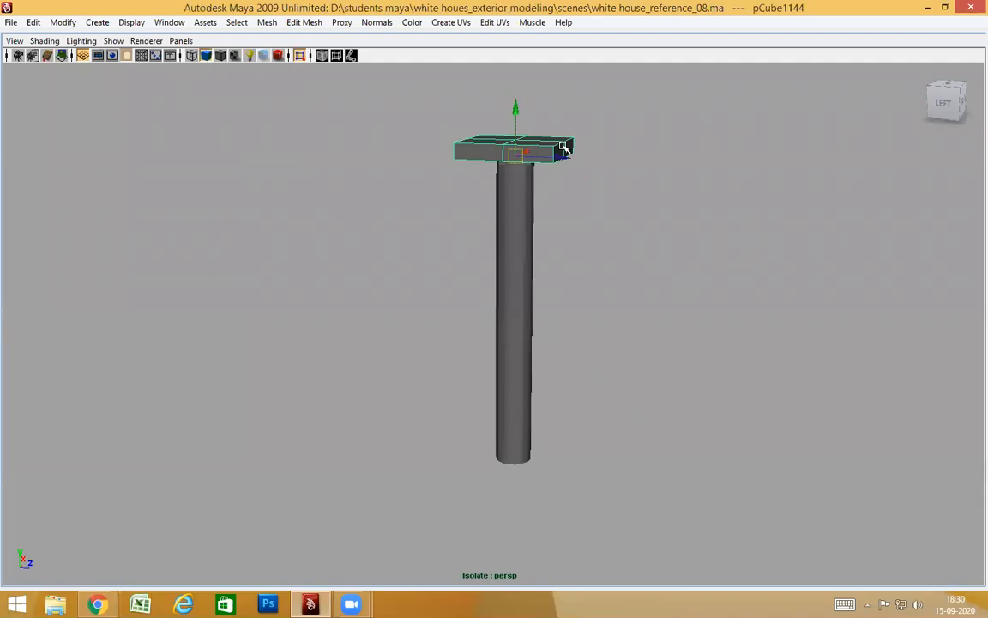
{"action": "key", "text": "f"}
{"action": "left_click_drag", "start_coordinate": [704, 269], "coordinate": [615, 269], "text": "alt"}
{"action": "left_click_drag", "start_coordinate": [579, 310], "coordinate": [517, 364], "text": "alt"}
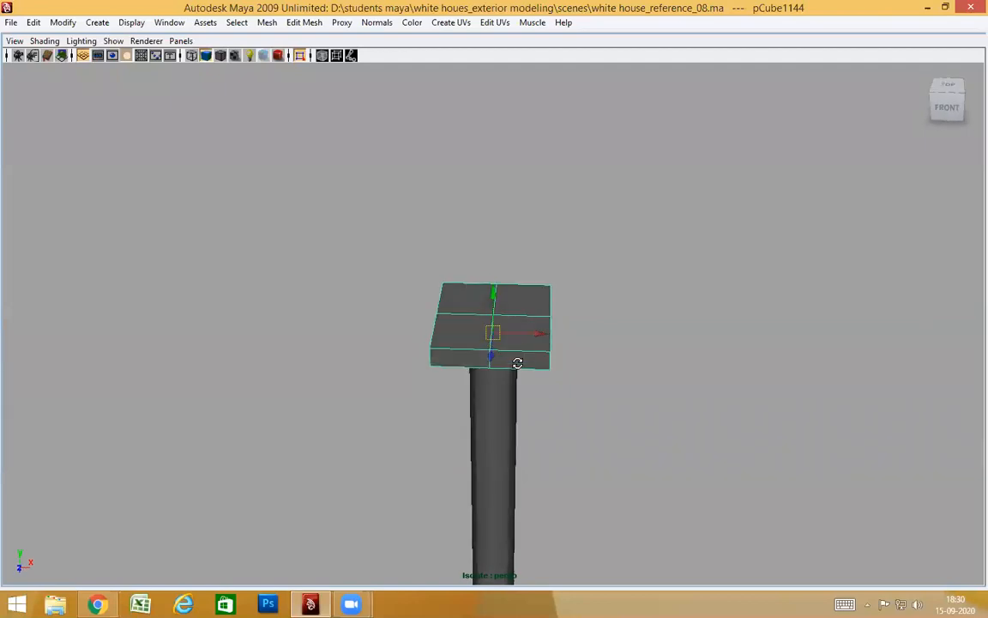
Step: Scale the slab copy's vertices in the top view until its width and depth match the post's diameter
{"action": "right_click_drag", "start_coordinate": [531, 299], "coordinate": [459, 289]}
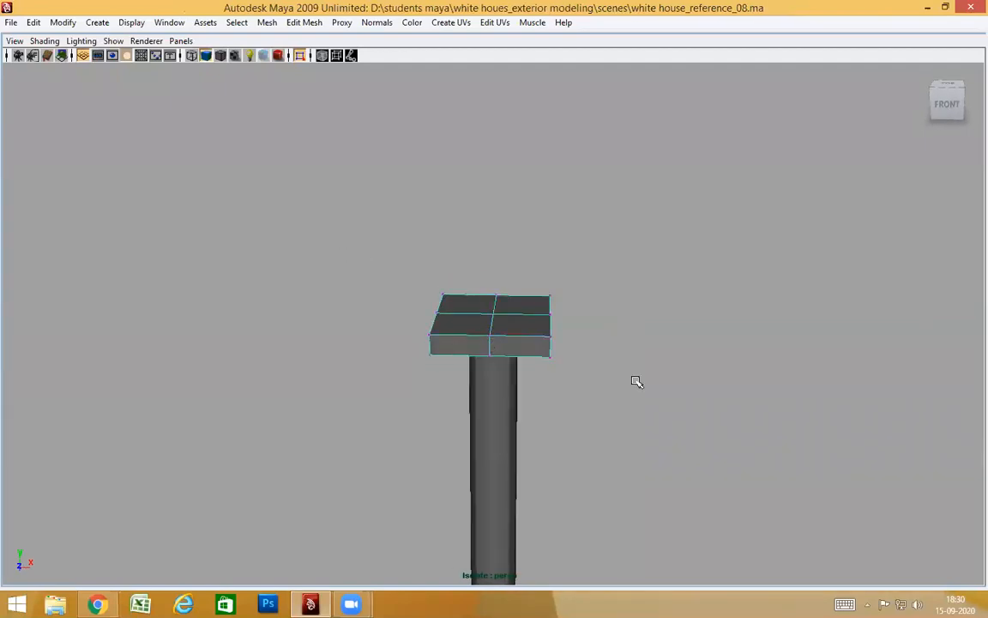
{"action": "key", "text": "r"}
{"action": "left_click_drag", "start_coordinate": [532, 323], "coordinate": [567, 326]}
{"action": "left_click_drag", "start_coordinate": [495, 323], "coordinate": [432, 353]}
{"action": "key", "text": "space"}
{"action": "mouse_move", "coordinate": [433, 354]}
{"action": "right_mouse_down", "text": "alt"}
{"action": "mouse_move", "coordinate": [538, 363]}
{"action": "mouse_move", "coordinate": [541, 348]}
{"action": "mouse_move", "coordinate": [580, 347]}
{"action": "mouse_move", "coordinate": [568, 262]}
{"action": "mouse_move", "coordinate": [595, 375]}
{"action": "mouse_move", "coordinate": [518, 363]}
{"action": "right_mouse_up", "text": "alt"}
{"action": "key", "text": "4"}
{"action": "left_click_drag", "start_coordinate": [518, 362], "coordinate": [477, 395]}
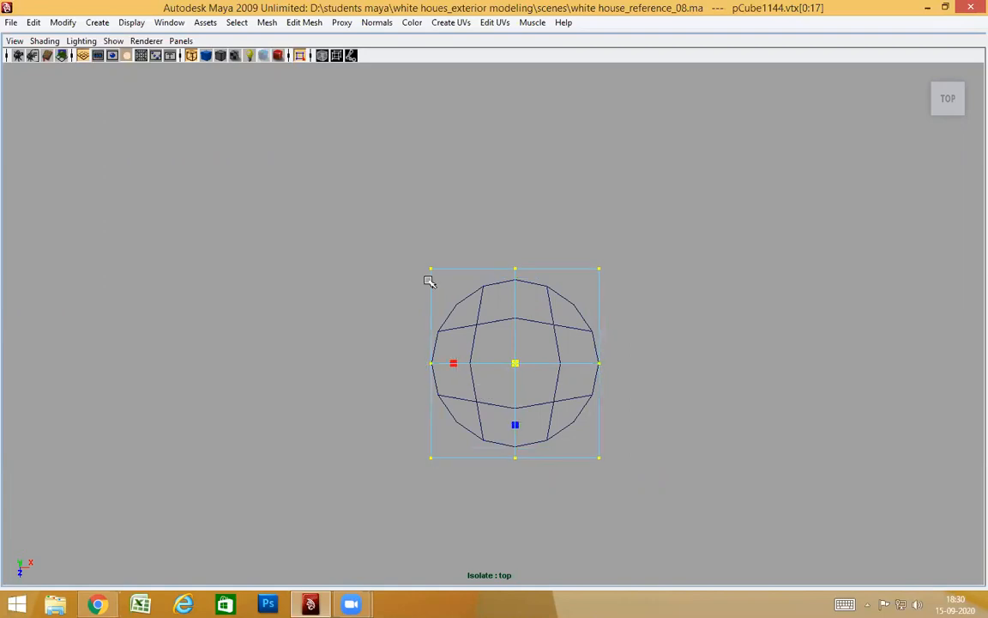
{"action": "left_click_drag", "start_coordinate": [664, 299], "coordinate": [700, 308]}
{"action": "left_click_drag", "start_coordinate": [350, 425], "coordinate": [736, 502], "text": "shift"}
{"action": "left_click_drag", "start_coordinate": [515, 424], "coordinate": [517, 416]}
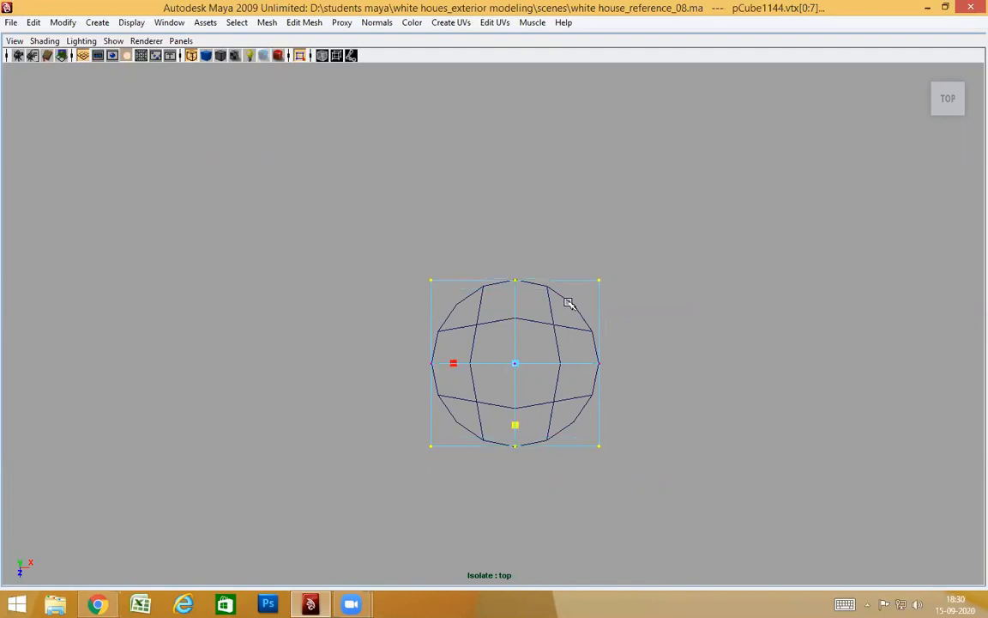
Step: Scale the slab copy's four corner vertex groups inward to round its outline to the post's circle
{"action": "left_click_drag", "start_coordinate": [365, 235], "coordinate": [441, 297]}
{"action": "left_click_drag", "start_coordinate": [662, 262], "coordinate": [587, 317], "text": "shift"}
{"action": "left_click_drag", "start_coordinate": [572, 476], "coordinate": [567, 477], "text": "shift"}
{"action": "left_click_drag", "start_coordinate": [399, 489], "coordinate": [472, 424], "text": "shift"}
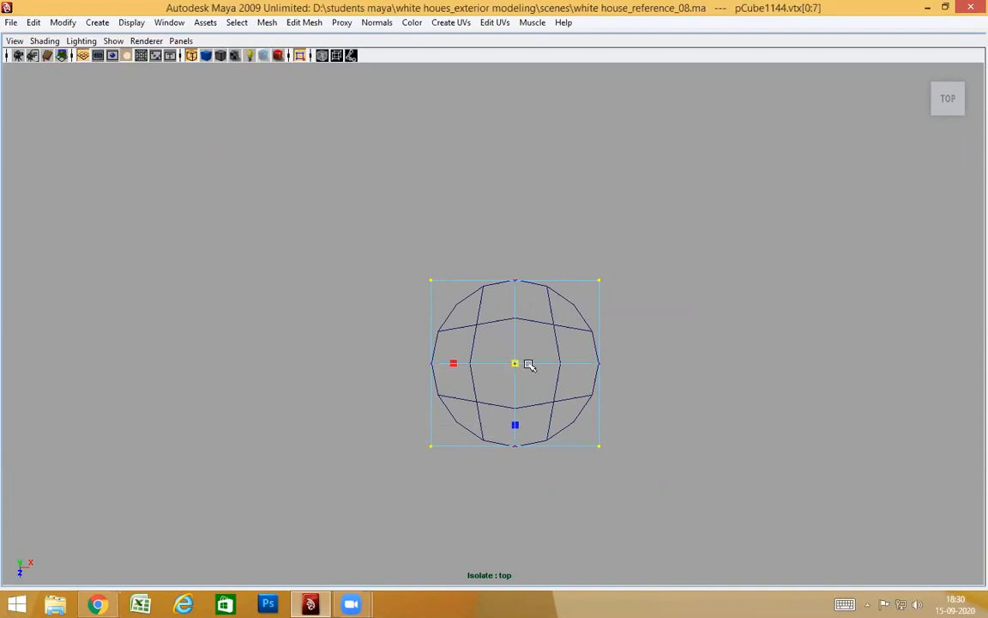
{"action": "left_click_drag", "start_coordinate": [517, 364], "coordinate": [445, 359]}
Step: Flatten the slab copy's upper vertices and its lower vertices vertically in the front view
{"action": "key", "text": "space"}
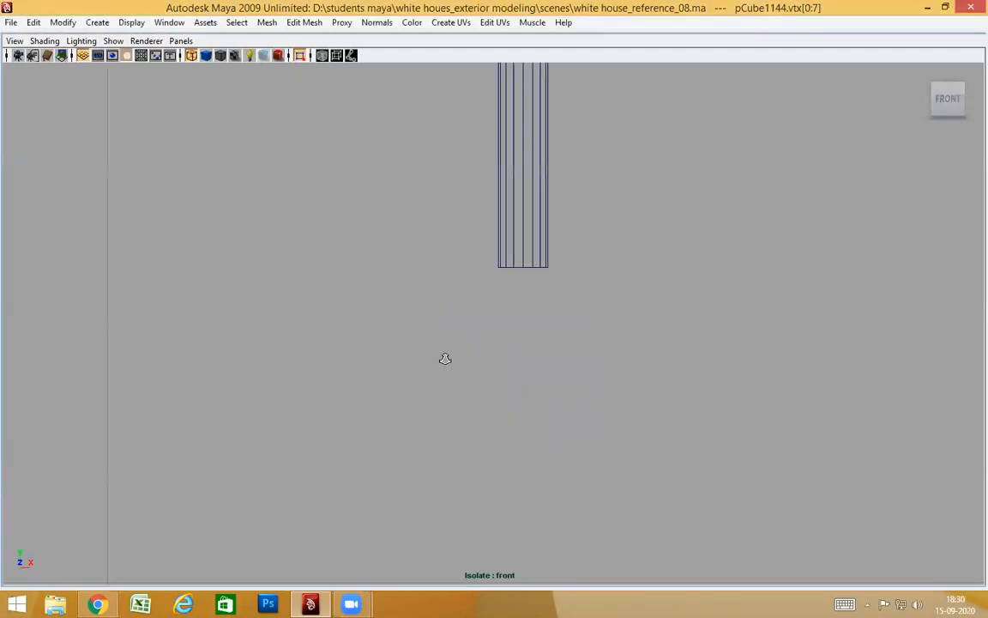
{"action": "key", "text": "f"}
{"action": "scroll", "coordinate": [584, 300], "scroll_direction": "up", "scroll_amount": 8}
{"action": "scroll", "coordinate": [390, 310], "scroll_direction": "up", "scroll_amount": 3}
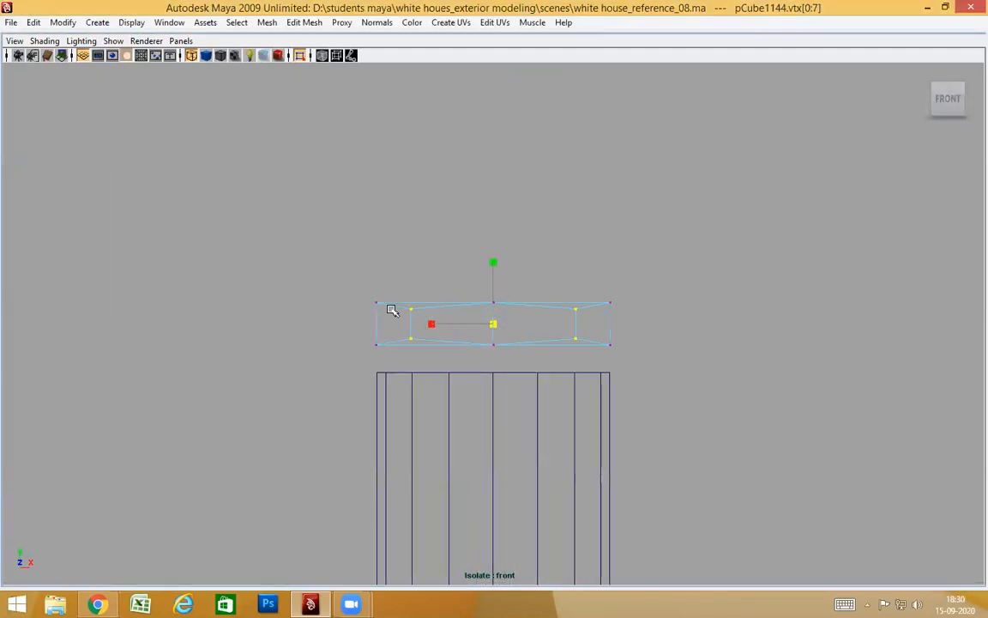
{"action": "left_click_drag", "start_coordinate": [269, 259], "coordinate": [729, 326]}
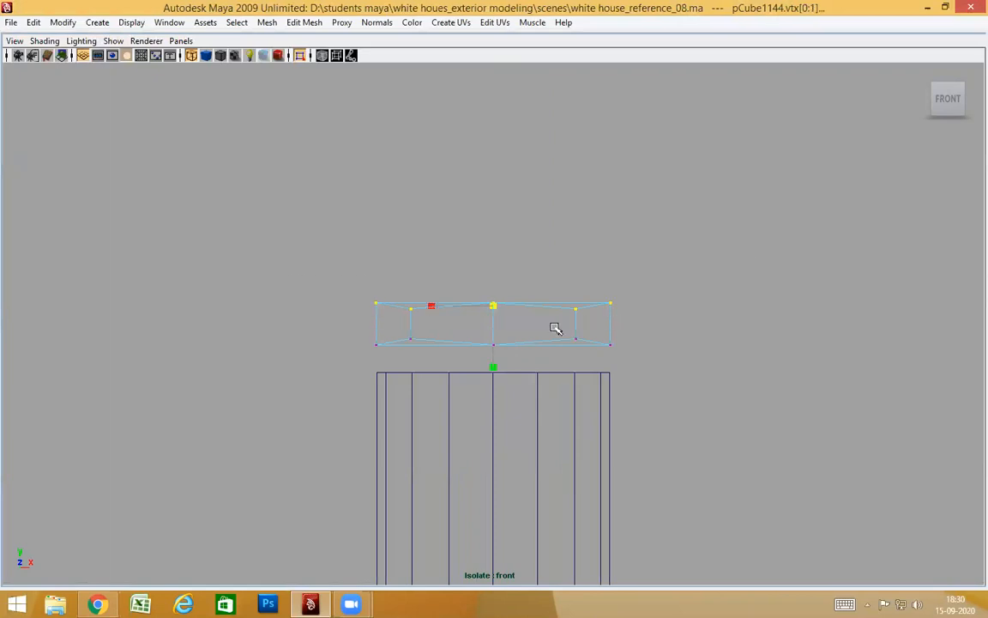
{"action": "key", "text": "r"}
{"action": "left_click_drag", "start_coordinate": [542, 308], "coordinate": [564, 309]}
{"action": "left_click_drag", "start_coordinate": [492, 367], "coordinate": [502, 239]}
{"action": "left_click_drag", "start_coordinate": [374, 332], "coordinate": [619, 353]}
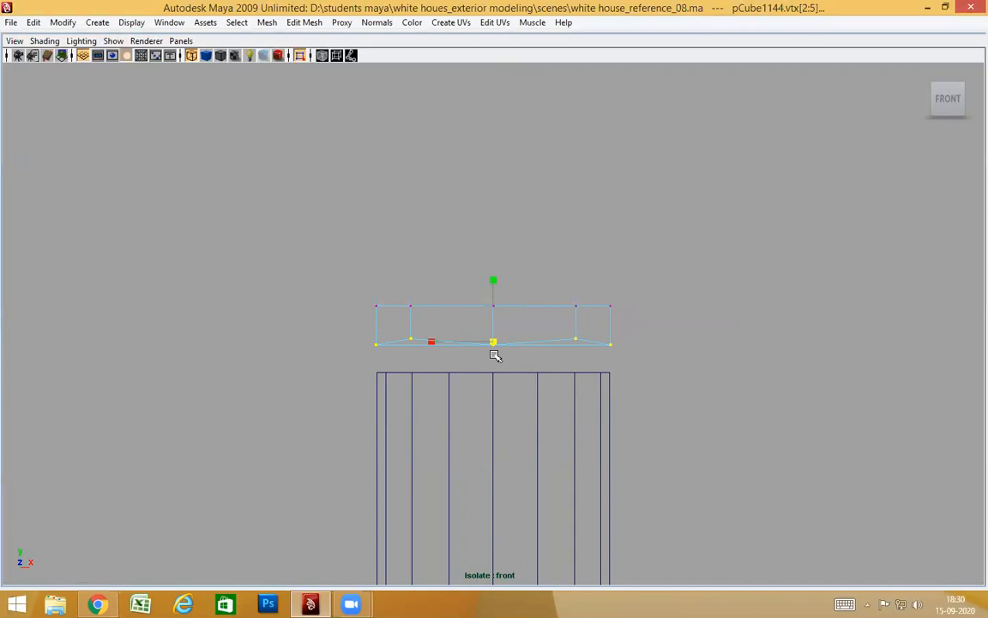
{"action": "left_click_drag", "start_coordinate": [499, 279], "coordinate": [499, 344]}
{"action": "key", "text": "w"}
Step: Move the slab copy's pivot to its bottom edge and snap the piece down onto the post's top
{"action": "middle_click_drag", "start_coordinate": [584, 302], "coordinate": [584, 299], "text": "alt"}
{"action": "right_click_drag", "start_coordinate": [581, 301], "coordinate": [629, 285]}
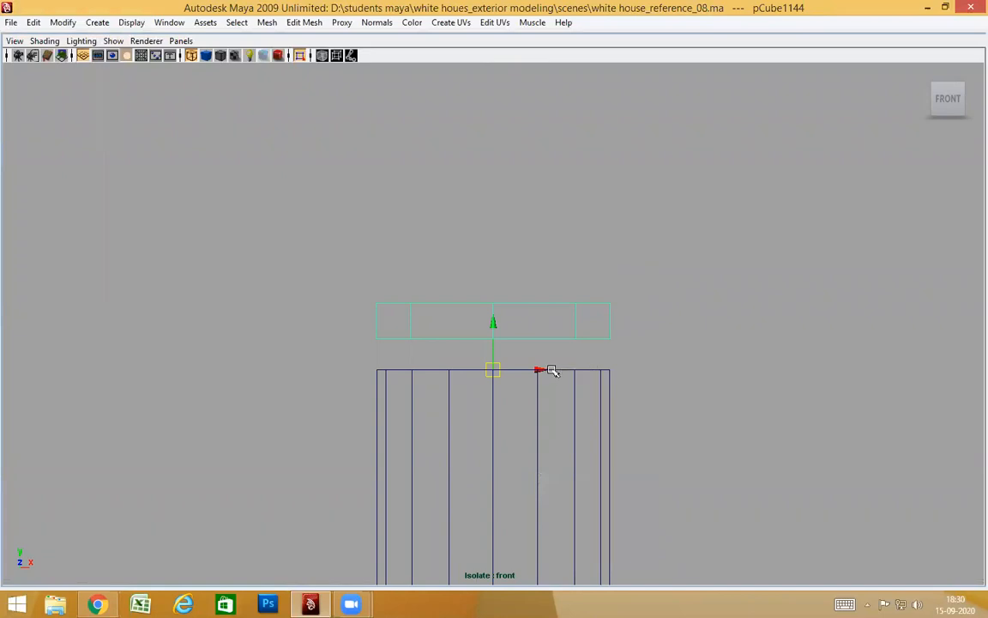
{"action": "left_click", "coordinate": [521, 352]}
{"action": "left_click", "coordinate": [511, 338]}
{"action": "left_click", "coordinate": [492, 348]}
{"action": "key", "text": "Insert"}
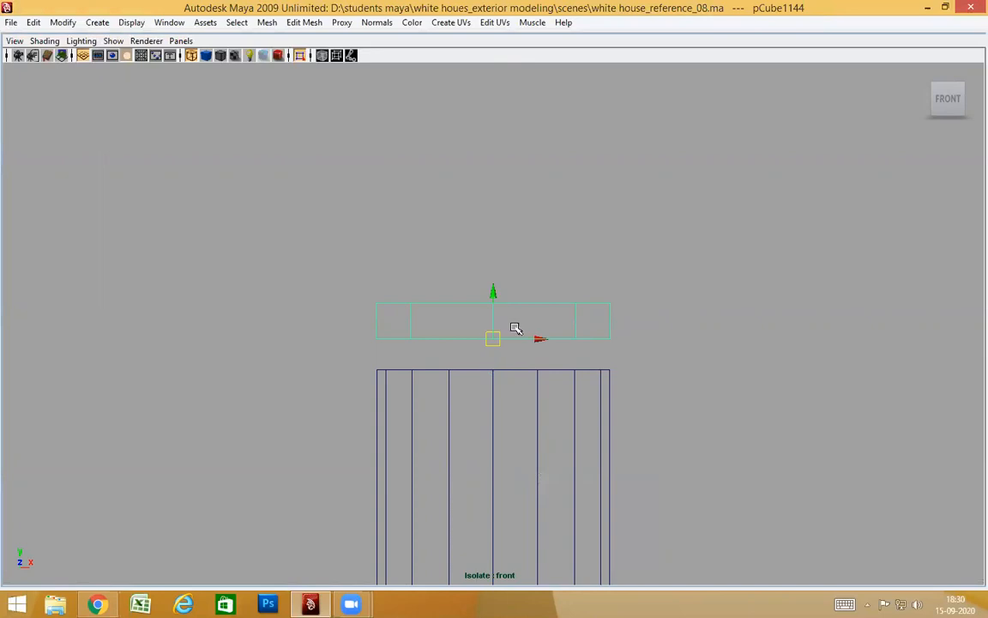
{"action": "left_click", "coordinate": [495, 315]}
{"action": "middle_click_drag", "start_coordinate": [563, 368], "coordinate": [582, 357]}
{"action": "right_click_drag", "start_coordinate": [525, 346], "coordinate": [565, 356], "text": "alt"}
Step: Select the top faces of the rounded slab copy on the post and check the selection in shaded view
{"action": "left_click_drag", "start_coordinate": [282, 315], "coordinate": [241, 429]}
{"action": "key", "text": "space"}
{"action": "mouse_move", "coordinate": [492, 397]}
{"action": "left_mouse_down"}
{"action": "mouse_move", "coordinate": [556, 403]}
{"action": "mouse_move", "coordinate": [578, 422]}
{"action": "mouse_move", "coordinate": [604, 397]}
{"action": "mouse_move", "coordinate": [516, 391]}
{"action": "left_mouse_up"}
{"action": "scroll", "coordinate": [577, 422], "scroll_direction": "up", "scroll_amount": 8}
{"action": "key", "text": "5"}
{"action": "scroll", "coordinate": [517, 391], "scroll_direction": "down", "scroll_amount": 8}
{"action": "left_click_drag", "start_coordinate": [647, 421], "coordinate": [626, 417], "text": "alt"}
{"action": "scroll", "coordinate": [662, 410], "scroll_direction": "up", "scroll_amount": 10}
{"action": "scroll", "coordinate": [616, 411], "scroll_direction": "down", "scroll_amount": 3}
{"action": "scroll", "coordinate": [601, 412], "scroll_direction": "down", "scroll_amount": 5}
{"action": "left_click_drag", "start_coordinate": [571, 393], "coordinate": [582, 414], "text": "alt"}
Step: End the isolation and show the post top in front-view wireframe over the reference photo
{"action": "key", "text": "space"}
{"action": "scroll", "coordinate": [555, 399], "scroll_direction": "up", "scroll_amount": 10}
{"action": "scroll", "coordinate": [555, 400], "scroll_direction": "up", "scroll_amount": 1}
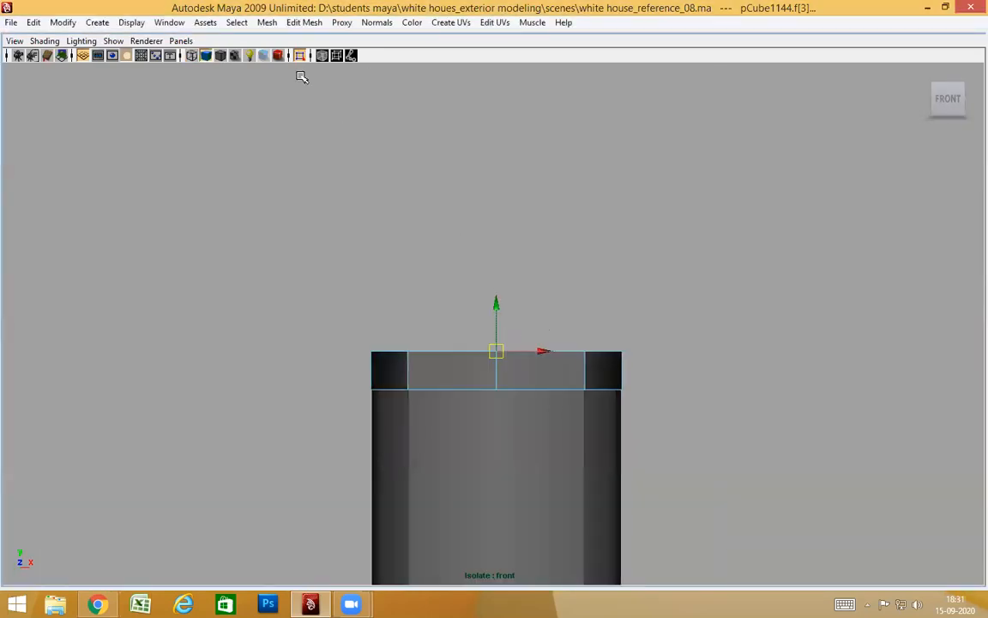
{"action": "left_click", "coordinate": [300, 56]}
{"action": "scroll", "coordinate": [462, 250], "scroll_direction": "down", "scroll_amount": 9}
{"action": "key", "text": "4"}
{"action": "left_click_drag", "start_coordinate": [589, 316], "coordinate": [602, 321], "text": "alt"}
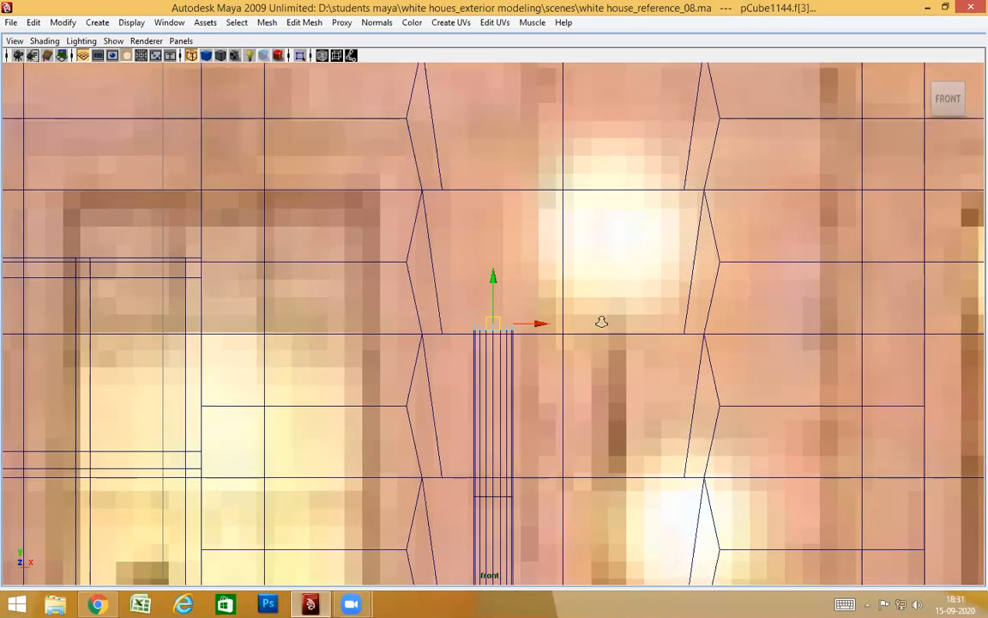
{"action": "scroll", "coordinate": [819, 352], "scroll_direction": "up", "scroll_amount": 8}
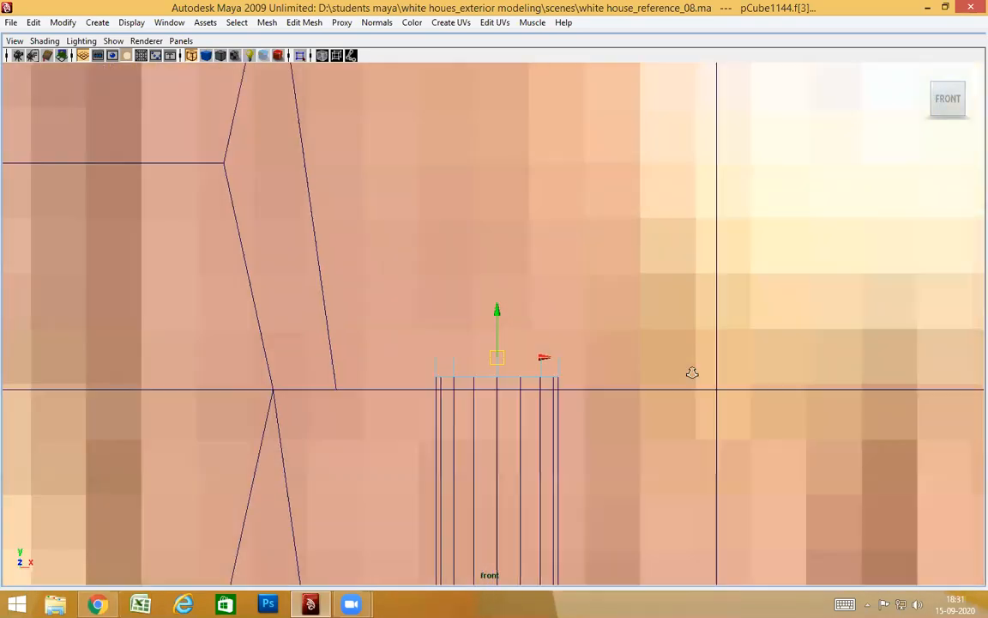
{"action": "scroll", "coordinate": [692, 372], "scroll_direction": "down", "scroll_amount": 2}
{"action": "scroll", "coordinate": [727, 377], "scroll_direction": "up", "scroll_amount": 4}
{"action": "scroll", "coordinate": [706, 374], "scroll_direction": "down", "scroll_amount": 2}
{"action": "scroll", "coordinate": [717, 379], "scroll_direction": "up", "scroll_amount": 2}
Step: Extrude the slab copy's top faces and pull them up to the height of the lamp globe
{"action": "right_click_drag", "start_coordinate": [604, 359], "coordinate": [641, 391], "text": "shift"}
{"action": "left_click", "coordinate": [629, 53]}
{"action": "left_click", "coordinate": [665, 83]}
{"action": "left_click", "coordinate": [687, 211]}
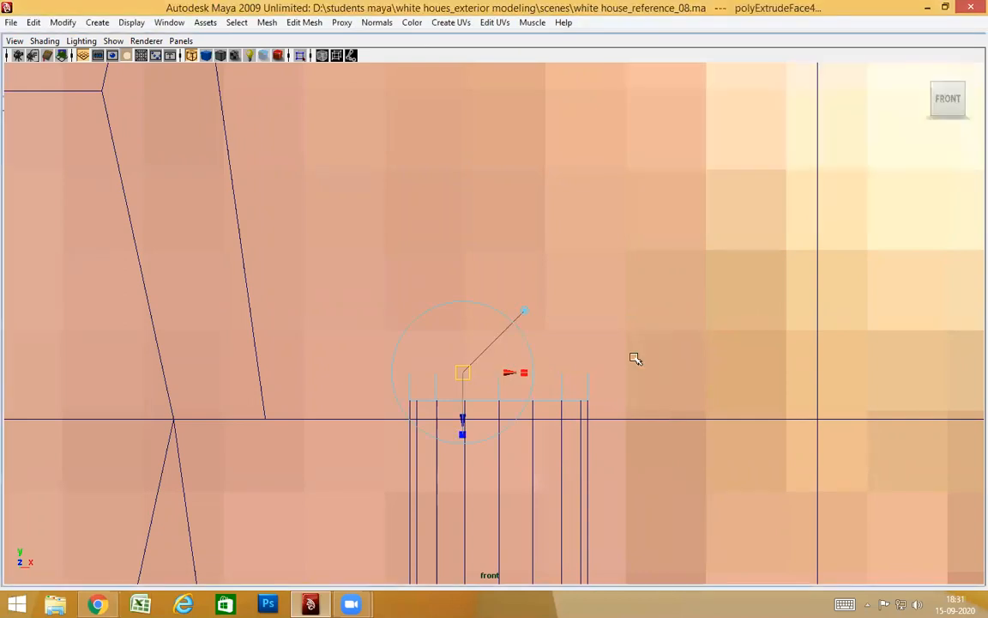
{"action": "key", "text": "w"}
{"action": "left_click_drag", "start_coordinate": [499, 326], "coordinate": [509, 108]}
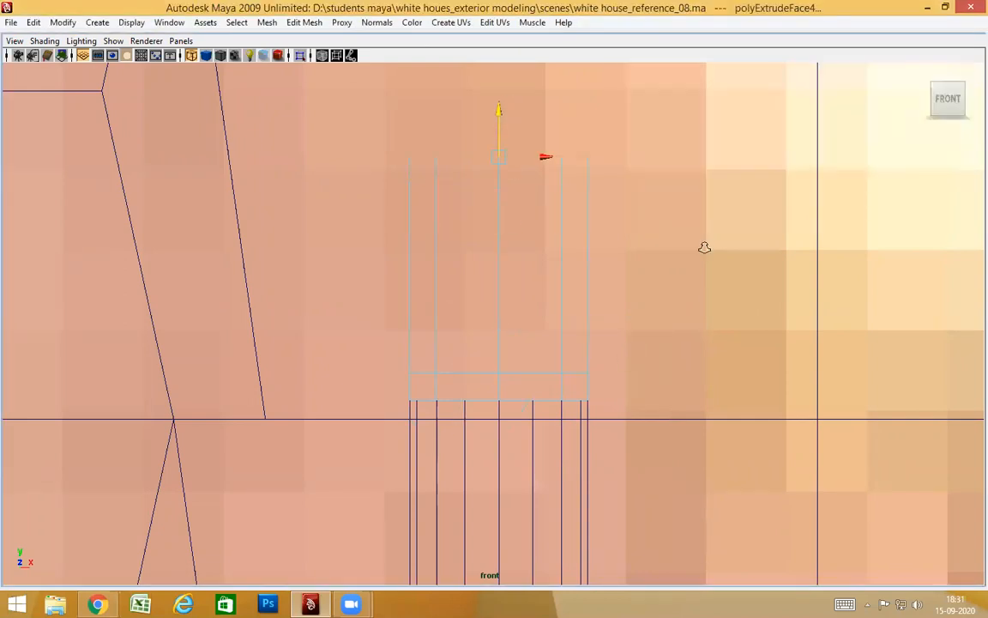
{"action": "right_click_drag", "start_coordinate": [703, 247], "coordinate": [690, 247], "text": "alt"}
{"action": "left_click_drag", "start_coordinate": [498, 249], "coordinate": [494, 130]}
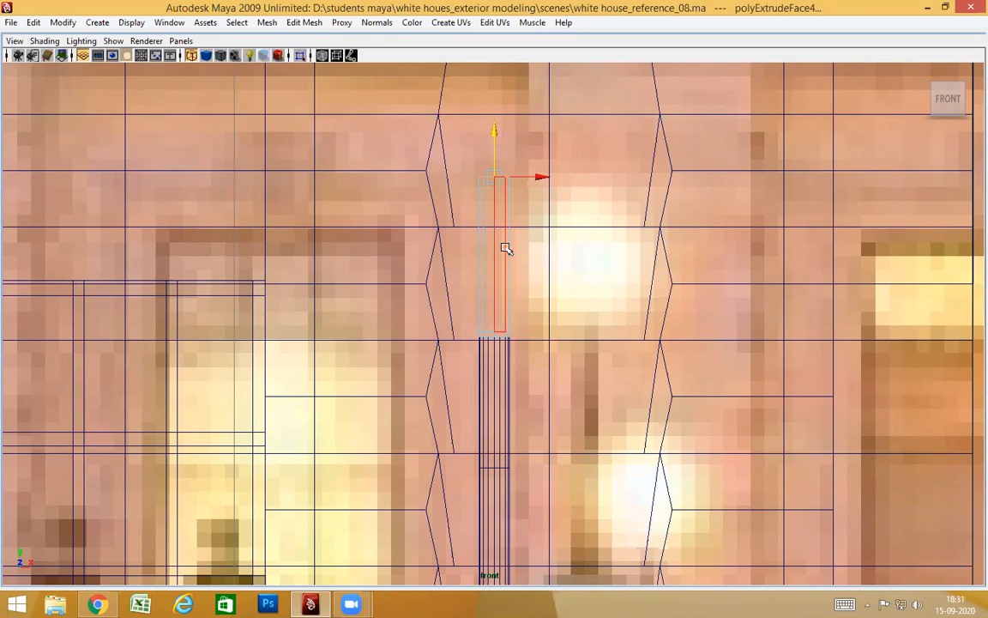
Step: Split the extruded sides with a middle edge loop and scale it outward to the globe's width
{"action": "left_click", "coordinate": [506, 242]}
{"action": "right_click_drag", "start_coordinate": [533, 234], "coordinate": [573, 269], "text": "ctrl"}
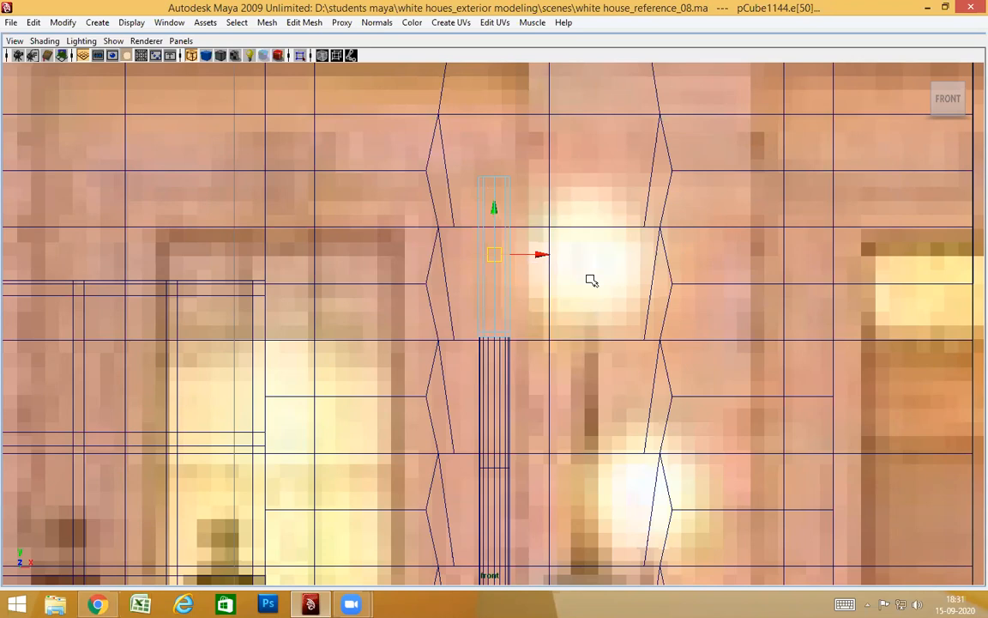
{"action": "key", "text": "r"}
{"action": "left_click_drag", "start_coordinate": [503, 253], "coordinate": [592, 214]}
{"action": "right_click_drag", "start_coordinate": [430, 283], "coordinate": [555, 322], "text": "alt"}
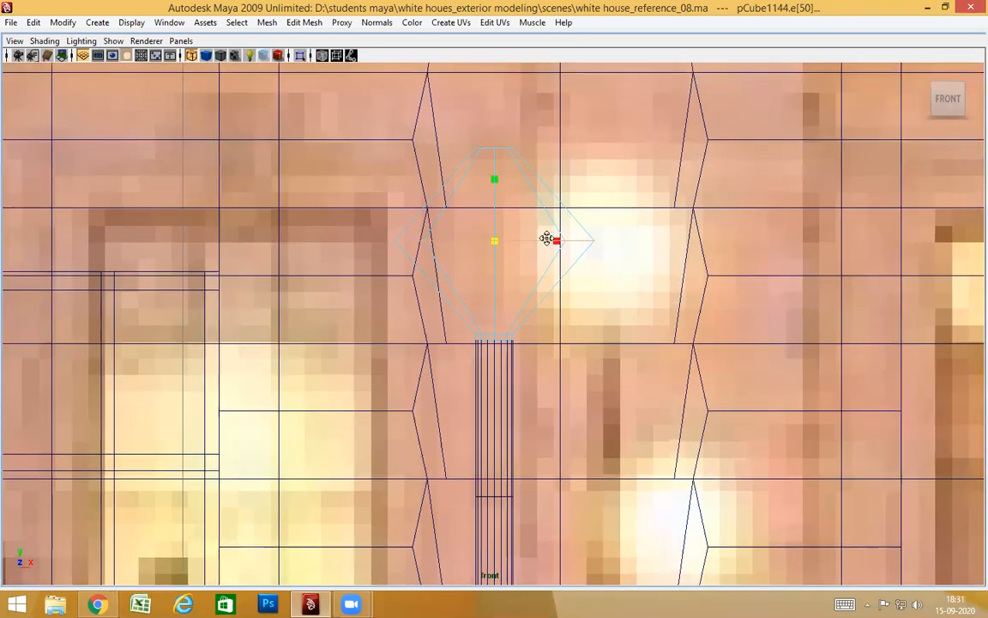
{"action": "middle_click_drag", "start_coordinate": [547, 236], "coordinate": [533, 286], "text": "alt"}
Step: Add an edge loop to the globe's lower half and one to its upper half, scaling each outward to round it
{"action": "left_click", "coordinate": [521, 366]}
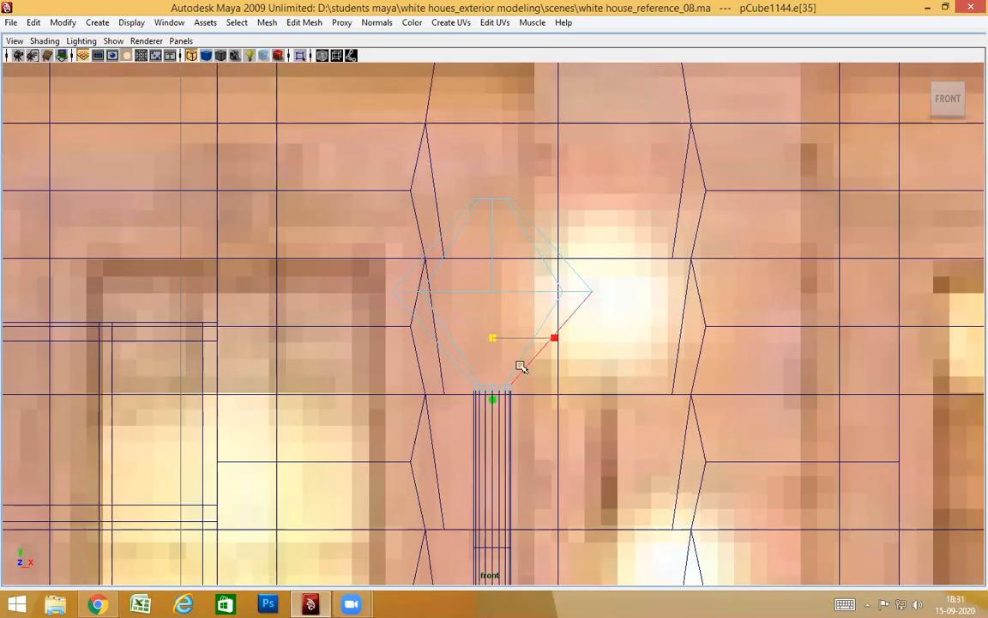
{"action": "right_click_drag", "start_coordinate": [527, 317], "coordinate": [500, 350], "text": "shift"}
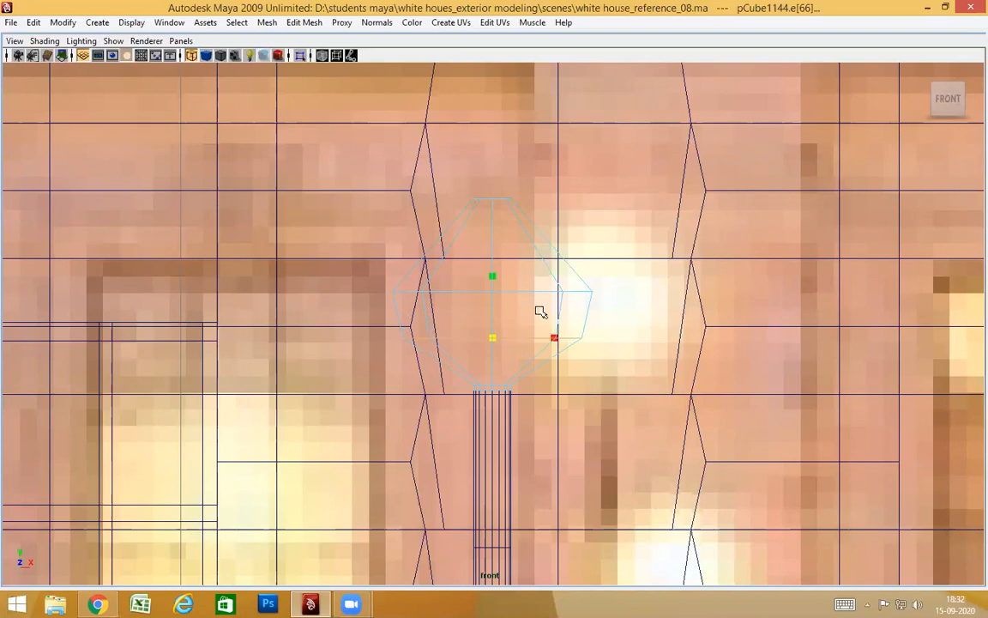
{"action": "left_click", "coordinate": [538, 249]}
{"action": "right_click_drag", "start_coordinate": [534, 274], "coordinate": [507, 250], "text": "ctrl"}
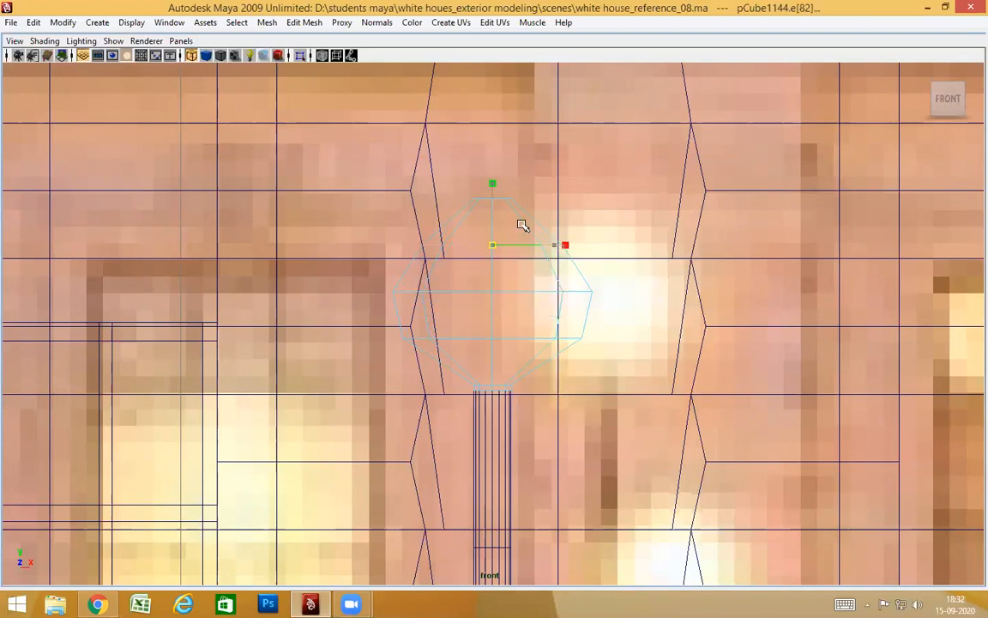
Step: Show the lamp globe shaded in the perspective view, return it to object mode and deselect it
{"action": "key", "text": "space"}
{"action": "key", "text": "space"}
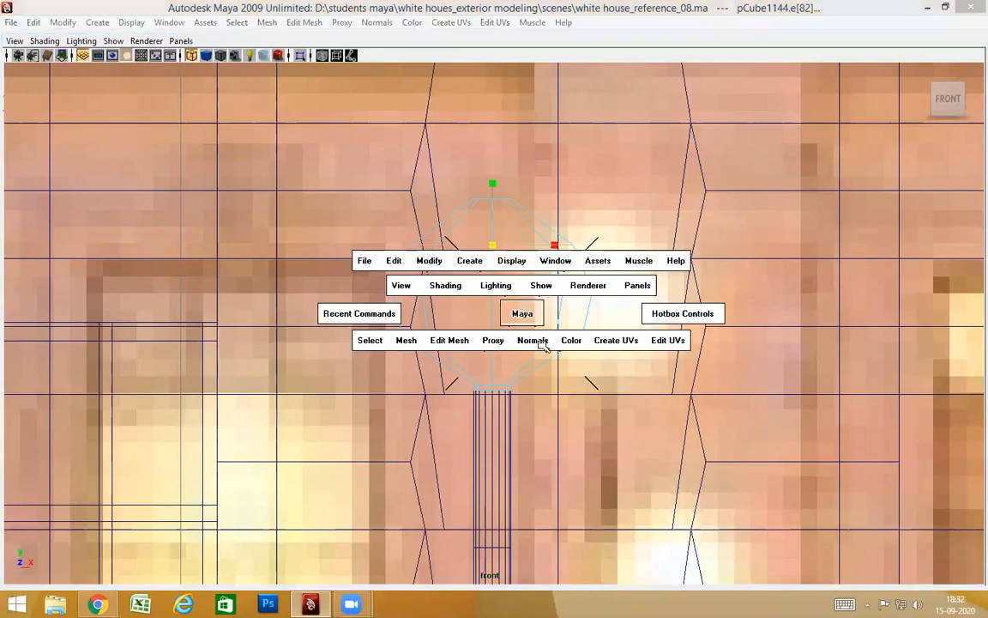
{"action": "key", "text": "5"}
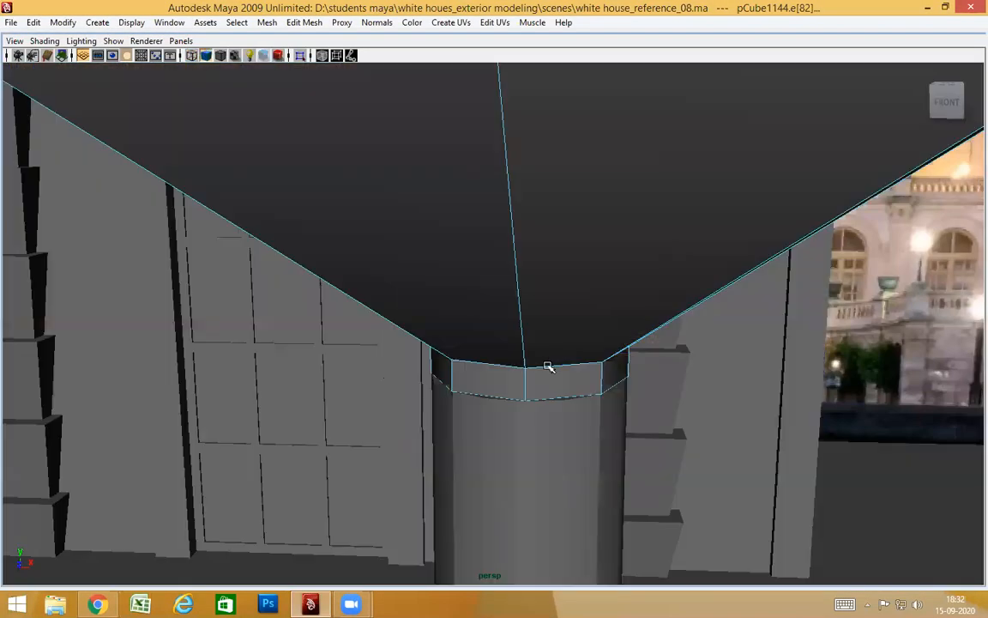
{"action": "scroll", "coordinate": [547, 367], "scroll_direction": "down", "scroll_amount": 6}
{"action": "left_click_drag", "start_coordinate": [545, 368], "coordinate": [577, 363], "text": "alt"}
{"action": "right_click_drag", "start_coordinate": [488, 284], "coordinate": [553, 266]}
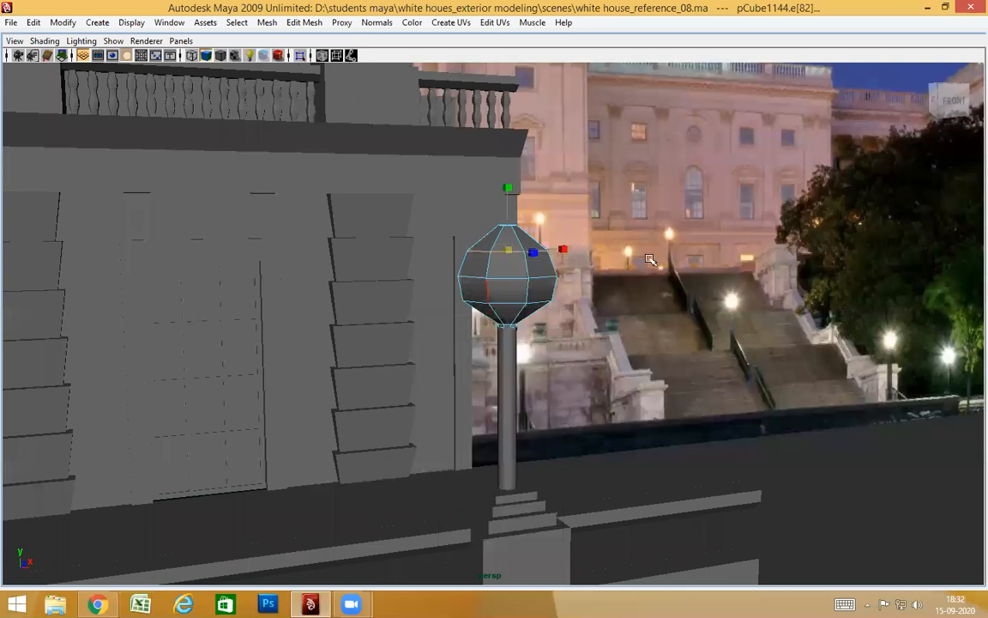
{"action": "left_click_drag", "start_coordinate": [571, 273], "coordinate": [765, 259], "text": "alt"}
{"action": "left_click", "coordinate": [757, 202]}
Step: Examine the lamp post's proportions on the terrace from several angles against the lamps in the reference photo
{"action": "left_click_drag", "start_coordinate": [706, 391], "coordinate": [255, 329], "text": "alt"}
{"action": "scroll", "coordinate": [209, 344], "scroll_direction": "down", "scroll_amount": 9}
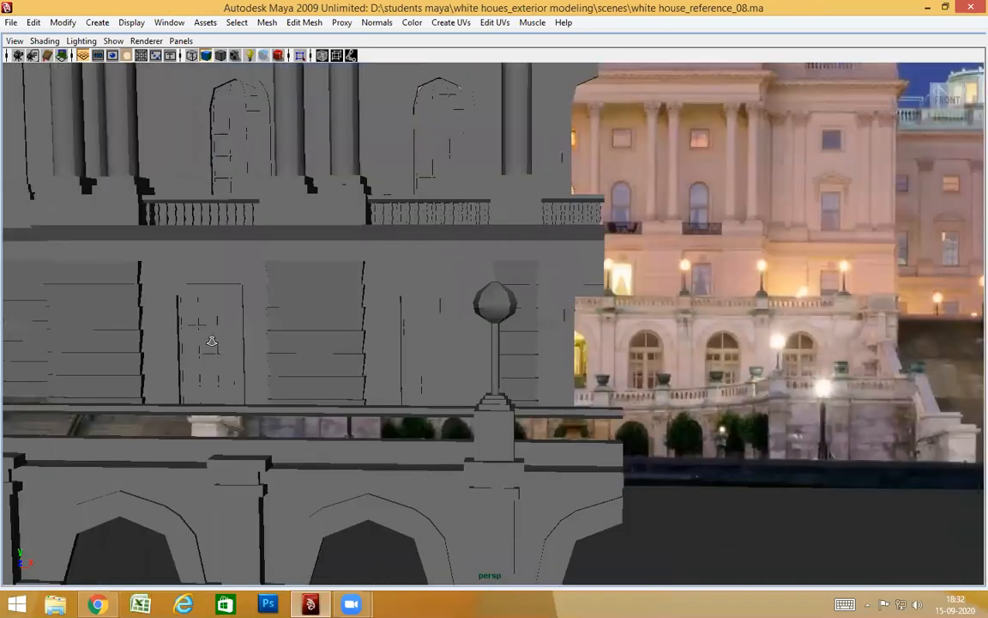
{"action": "left_click_drag", "start_coordinate": [555, 439], "coordinate": [631, 414], "text": "alt"}
{"action": "scroll", "coordinate": [509, 405], "scroll_direction": "up", "scroll_amount": 2}
{"action": "left_click_drag", "start_coordinate": [594, 373], "coordinate": [514, 374], "text": "alt"}
{"action": "scroll", "coordinate": [593, 373], "scroll_direction": "up", "scroll_amount": 4}
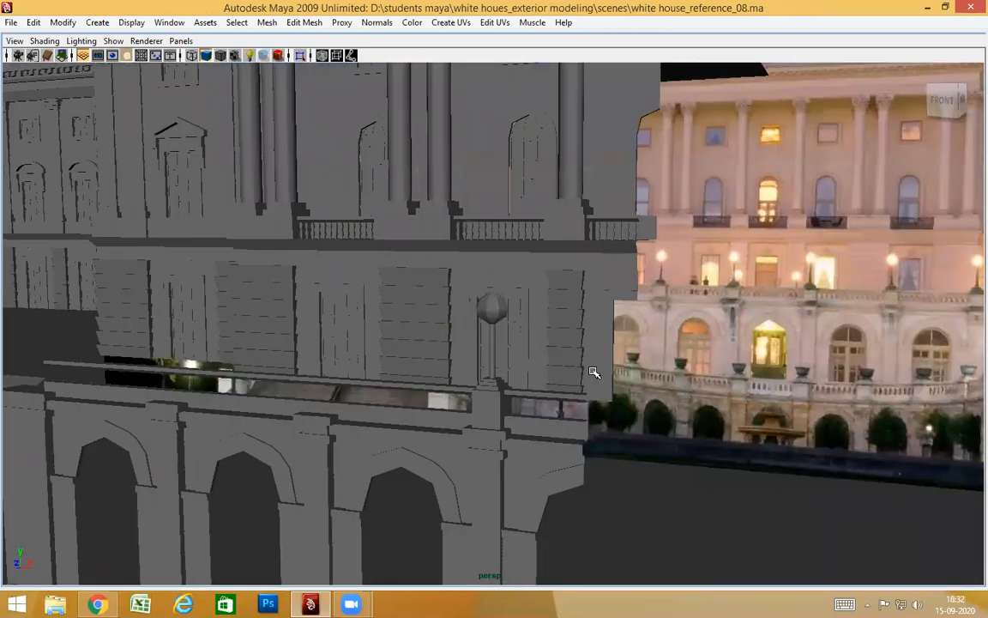
{"action": "scroll", "coordinate": [527, 355], "scroll_direction": "up", "scroll_amount": 1}
{"action": "left_click_drag", "start_coordinate": [395, 330], "coordinate": [470, 300], "text": "alt"}
{"action": "scroll", "coordinate": [690, 341], "scroll_direction": "up", "scroll_amount": 5}
{"action": "left_click_drag", "start_coordinate": [690, 341], "coordinate": [531, 274], "text": "alt"}
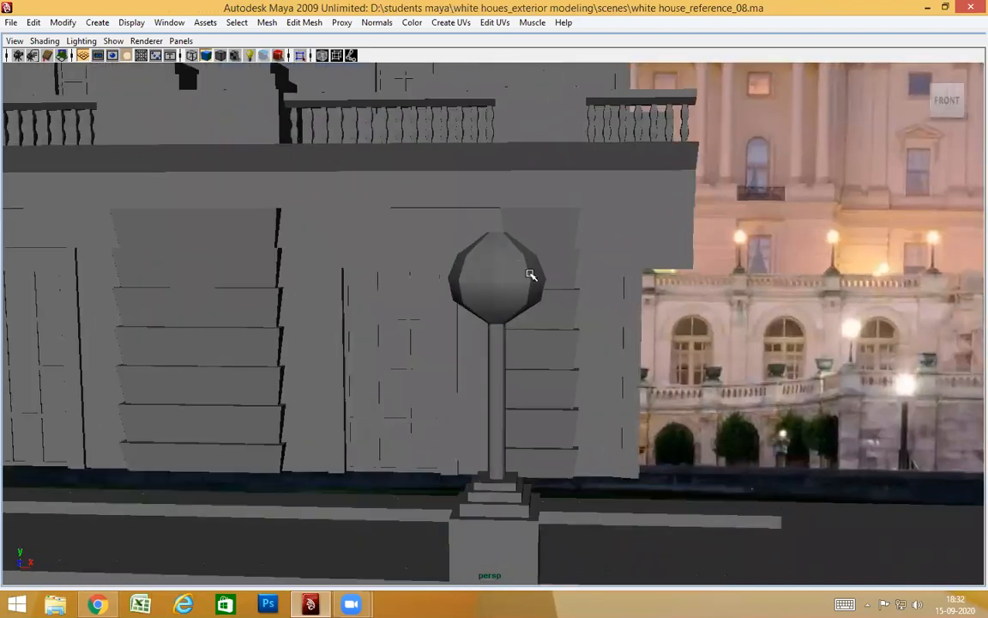
Step: Preview the lamp globe with mesh smoothing and inspect its shape from the side
{"action": "left_click", "coordinate": [527, 279]}
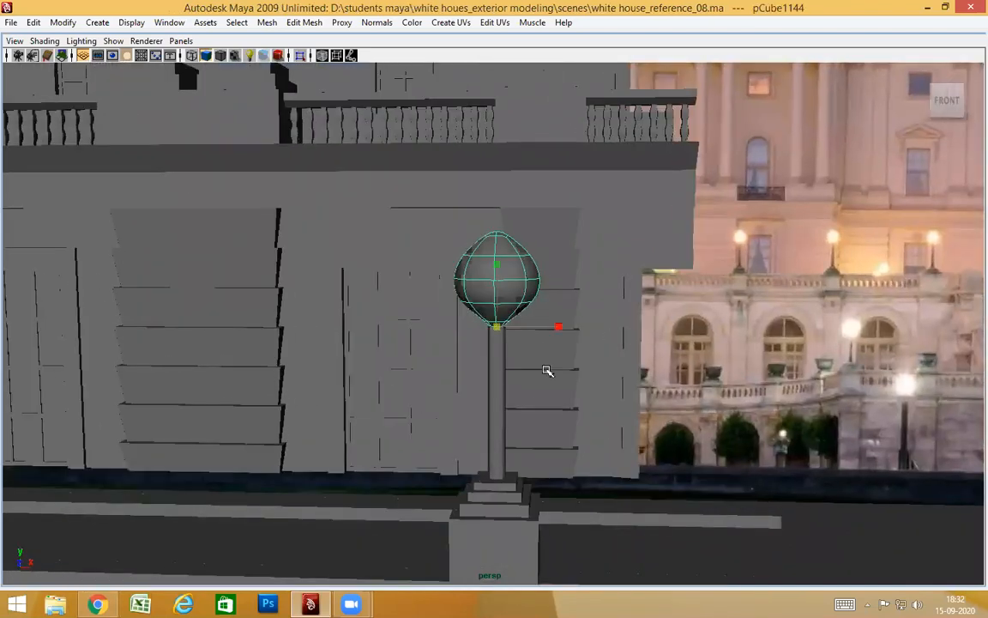
{"action": "left_click_drag", "start_coordinate": [530, 371], "coordinate": [494, 376], "text": "alt"}
{"action": "left_click", "coordinate": [651, 373]}
{"action": "left_click", "coordinate": [476, 277]}
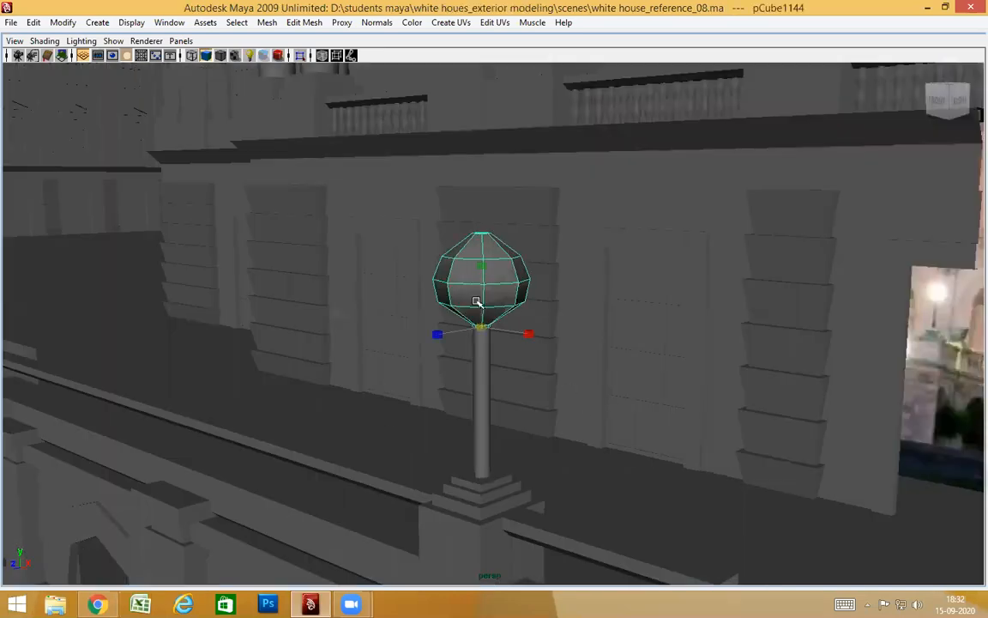
Step: Examine the lamp post, its stepped cap and pedestal from close up and in the context of the whole arcade
{"action": "left_click_drag", "start_coordinate": [647, 287], "coordinate": [675, 374], "text": "alt"}
{"action": "scroll", "coordinate": [492, 303], "scroll_direction": "up", "scroll_amount": 4}
{"action": "left_click_drag", "start_coordinate": [547, 356], "coordinate": [584, 319], "text": "alt"}
{"action": "right_click_drag", "start_coordinate": [741, 340], "coordinate": [606, 438], "text": "alt"}
{"action": "left_click_drag", "start_coordinate": [607, 439], "coordinate": [701, 429], "text": "alt"}
{"action": "left_click", "coordinate": [882, 218]}
{"action": "left_click_drag", "start_coordinate": [712, 476], "coordinate": [625, 479], "text": "alt"}
{"action": "scroll", "coordinate": [611, 459], "scroll_direction": "down", "scroll_amount": 4}
{"action": "left_click", "coordinate": [470, 468]}
{"action": "scroll", "coordinate": [592, 519], "scroll_direction": "up", "scroll_amount": 2}
{"action": "left_click_drag", "start_coordinate": [531, 440], "coordinate": [415, 439], "text": "alt"}
{"action": "scroll", "coordinate": [428, 439], "scroll_direction": "down", "scroll_amount": 5}
{"action": "middle_click_drag", "start_coordinate": [415, 439], "coordinate": [515, 440], "text": "alt"}
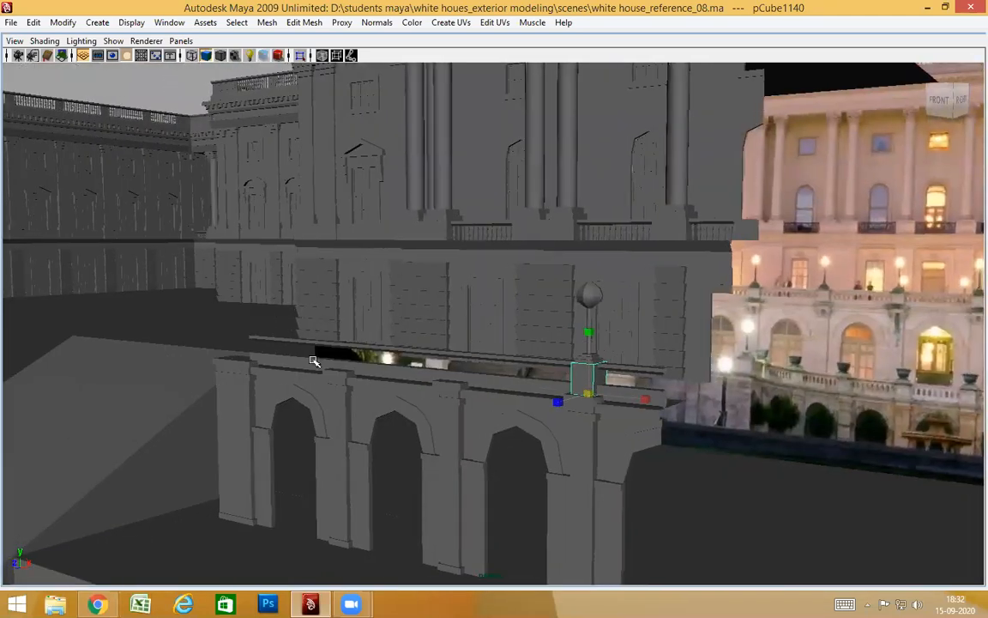
Step: Compare the modelled lamp post and pedestal with the terrace lamps in the reference photo
{"action": "left_click_drag", "start_coordinate": [338, 414], "coordinate": [452, 457], "text": "alt"}
{"action": "middle_click_drag", "start_coordinate": [792, 355], "coordinate": [388, 359], "text": "alt"}
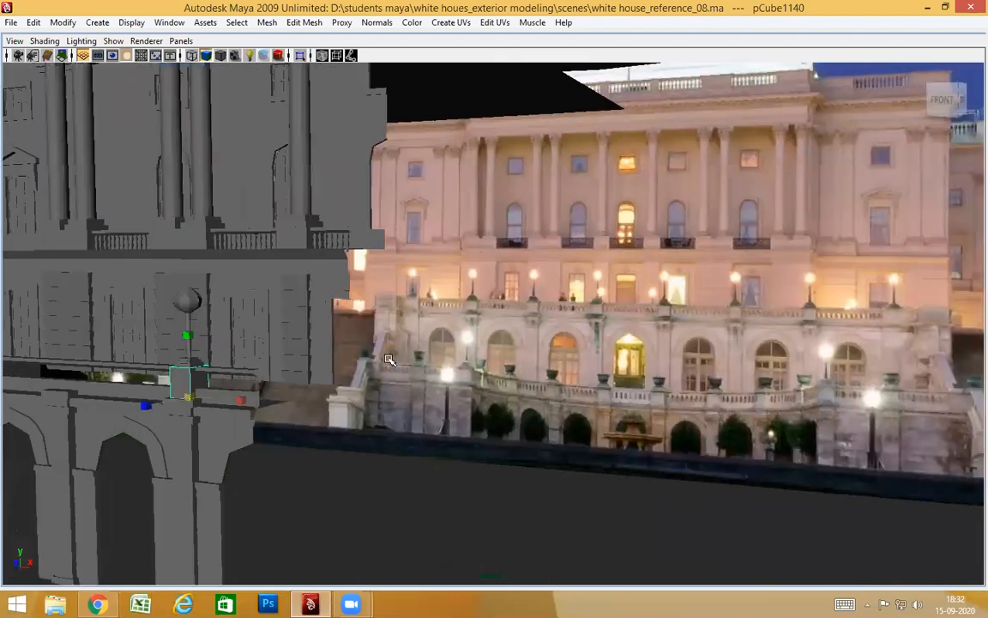
{"action": "middle_click_drag", "start_coordinate": [500, 376], "coordinate": [437, 305], "text": "alt"}
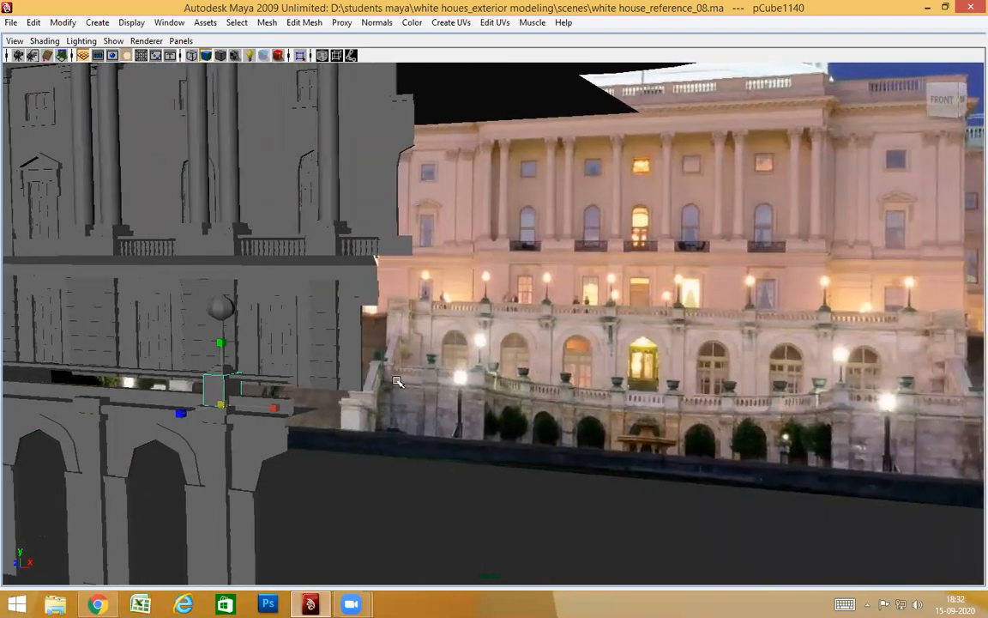
{"action": "middle_click_drag", "start_coordinate": [403, 391], "coordinate": [799, 397], "text": "alt"}
{"action": "scroll", "coordinate": [799, 397], "scroll_direction": "up", "scroll_amount": 5}
{"action": "left_click_drag", "start_coordinate": [798, 397], "coordinate": [754, 320], "text": "alt"}
{"action": "middle_click_drag", "start_coordinate": [798, 433], "coordinate": [455, 353], "text": "alt"}
{"action": "scroll", "coordinate": [520, 375], "scroll_direction": "up", "scroll_amount": 3}
{"action": "left_click_drag", "start_coordinate": [521, 375], "coordinate": [569, 381], "text": "alt"}
{"action": "middle_click_drag", "start_coordinate": [515, 395], "coordinate": [686, 373], "text": "alt"}
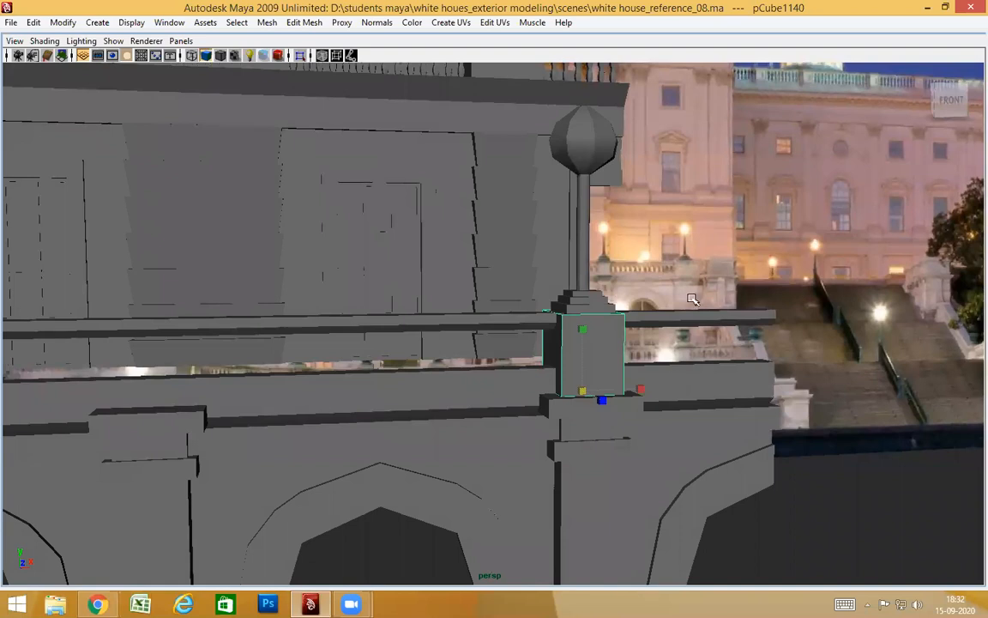
{"action": "scroll", "coordinate": [615, 360], "scroll_direction": "up", "scroll_amount": 3}
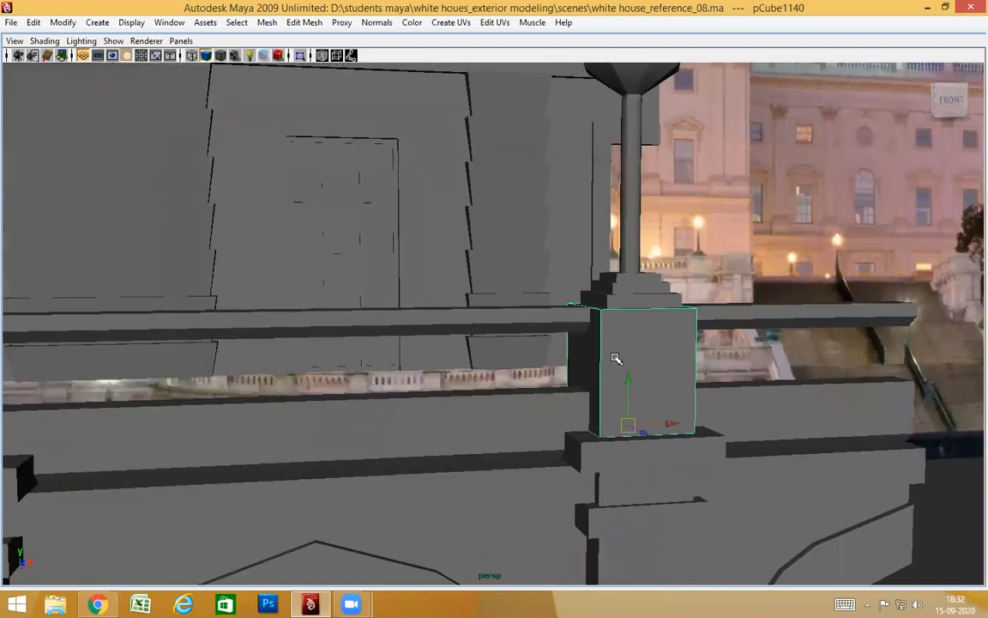
{"action": "left_click", "coordinate": [644, 304], "text": "shift"}
{"action": "left_click", "coordinate": [648, 288], "text": "shift"}
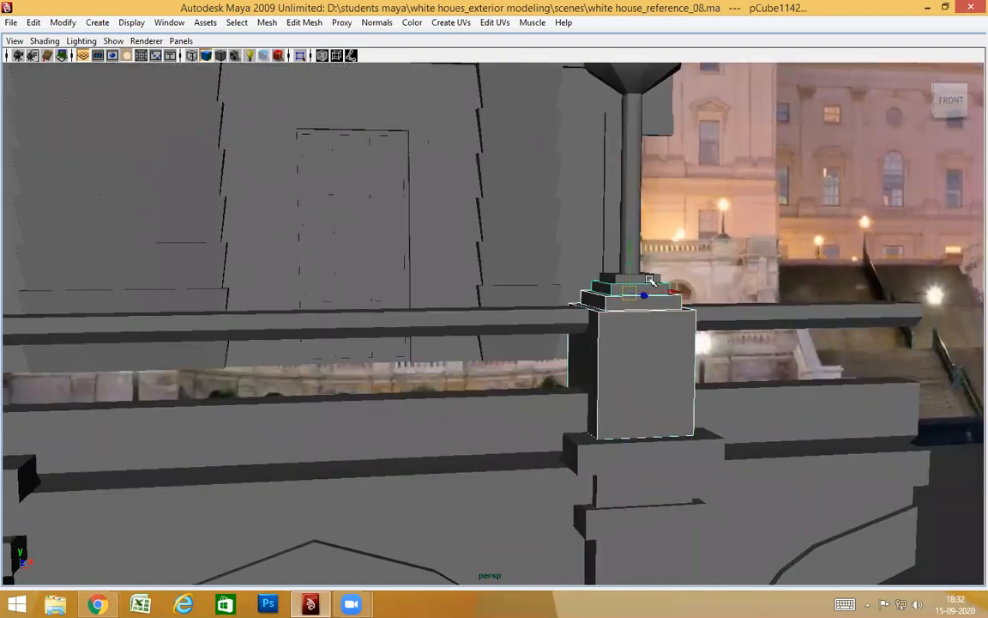
{"action": "left_click", "coordinate": [656, 373]}
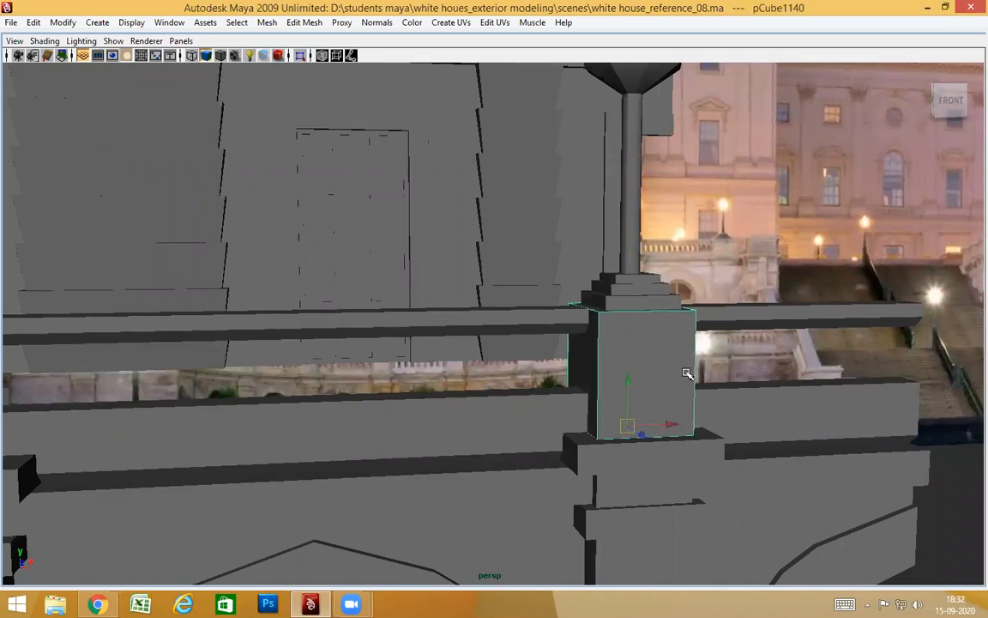
{"action": "left_click", "coordinate": [808, 302]}
Step: Select the pedestal block, its cap steps, the post and the globe together and freeze their transformations
{"action": "left_click", "coordinate": [672, 391]}
{"action": "left_click", "coordinate": [656, 302]}
{"action": "left_click", "coordinate": [646, 280], "text": "shift"}
{"action": "left_click", "coordinate": [650, 277], "text": "shift"}
{"action": "left_click", "coordinate": [636, 203], "text": "shift"}
{"action": "right_click_drag", "start_coordinate": [788, 316], "coordinate": [572, 202], "text": "alt"}
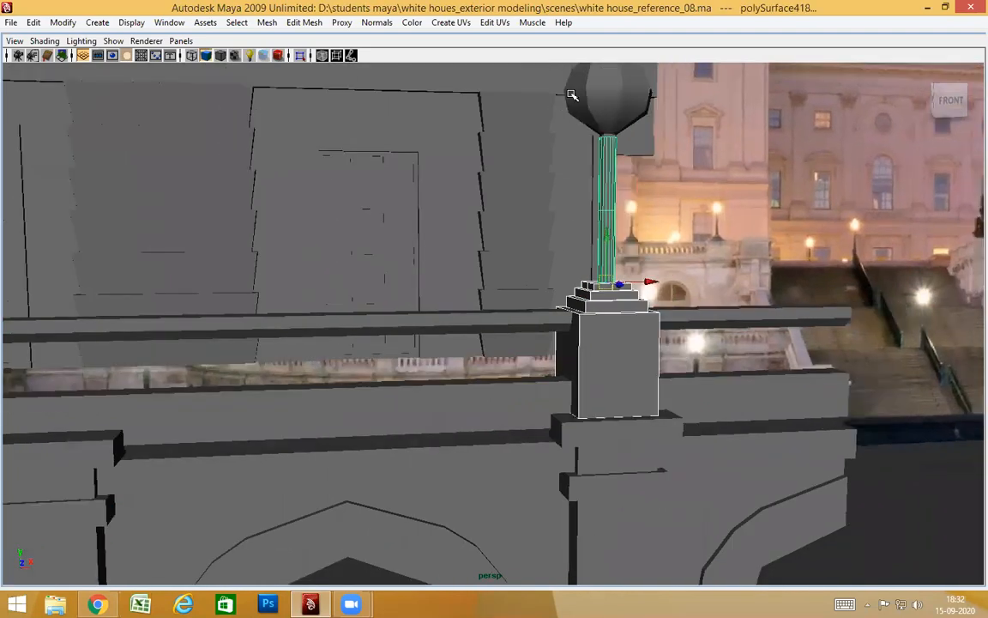
{"action": "right_click_drag", "start_coordinate": [572, 95], "coordinate": [535, 115], "text": "alt"}
{"action": "left_click", "coordinate": [566, 141], "text": "shift"}
{"action": "left_click", "coordinate": [63, 23]}
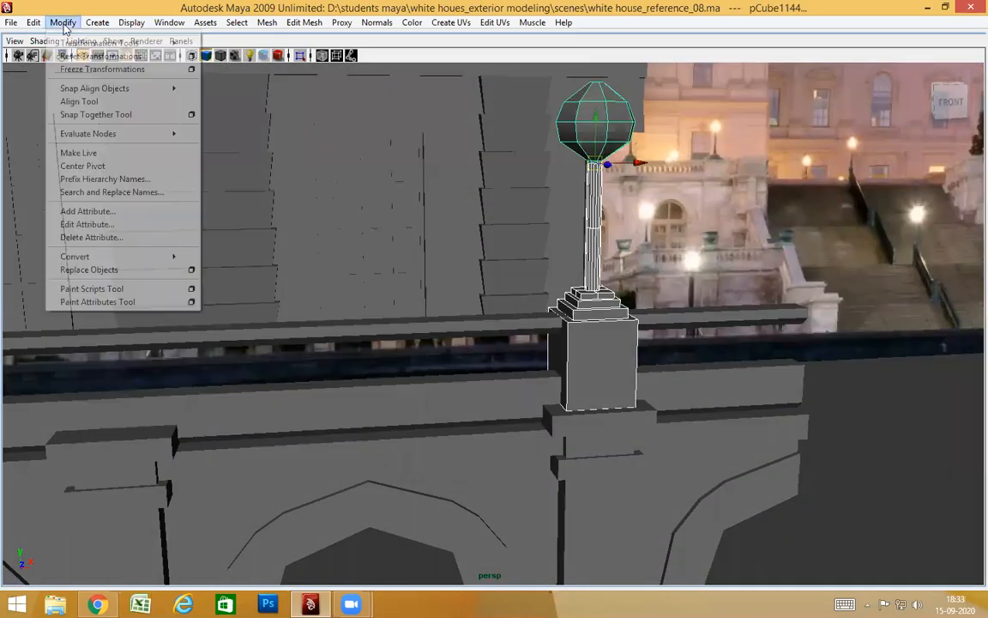
{"action": "left_click", "coordinate": [73, 69]}
Step: Group the selected pedestal and lamp pieces and center the group's pivot
{"action": "left_click", "coordinate": [33, 23]}
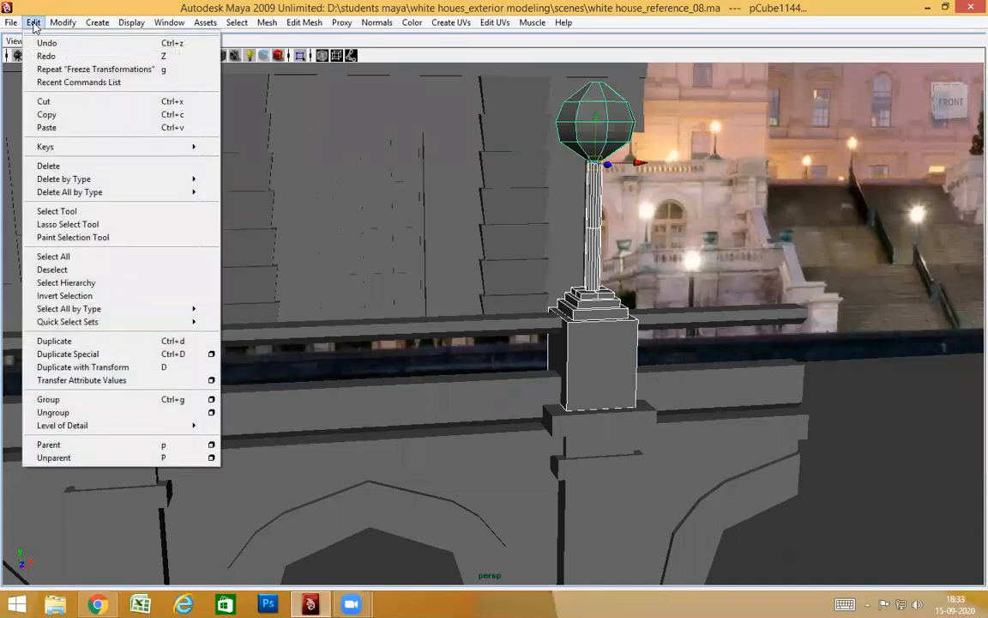
{"action": "left_click", "coordinate": [233, 175]}
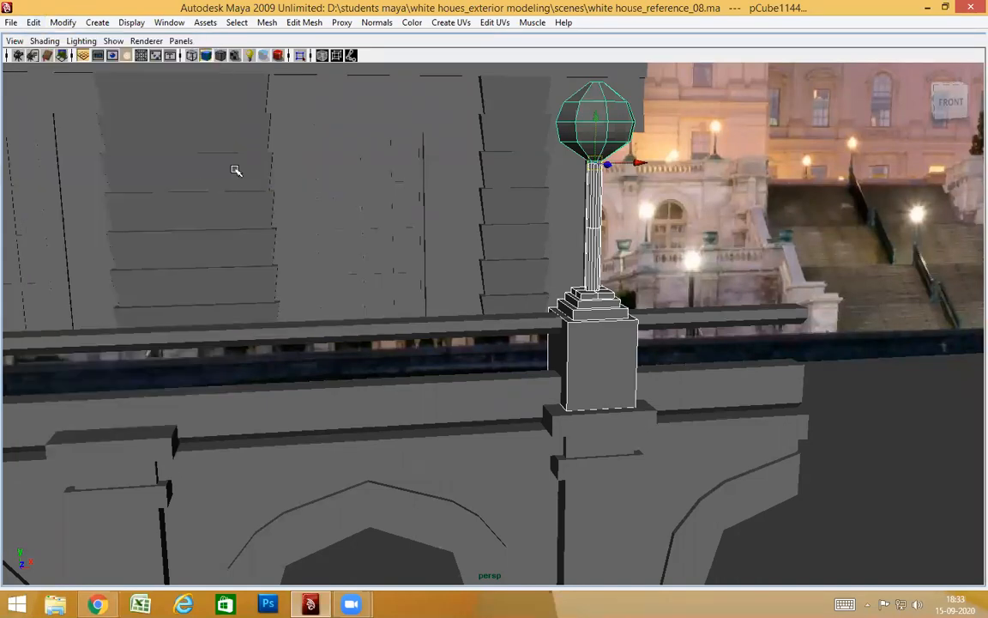
{"action": "left_click_drag", "start_coordinate": [590, 321], "coordinate": [506, 313], "text": "alt"}
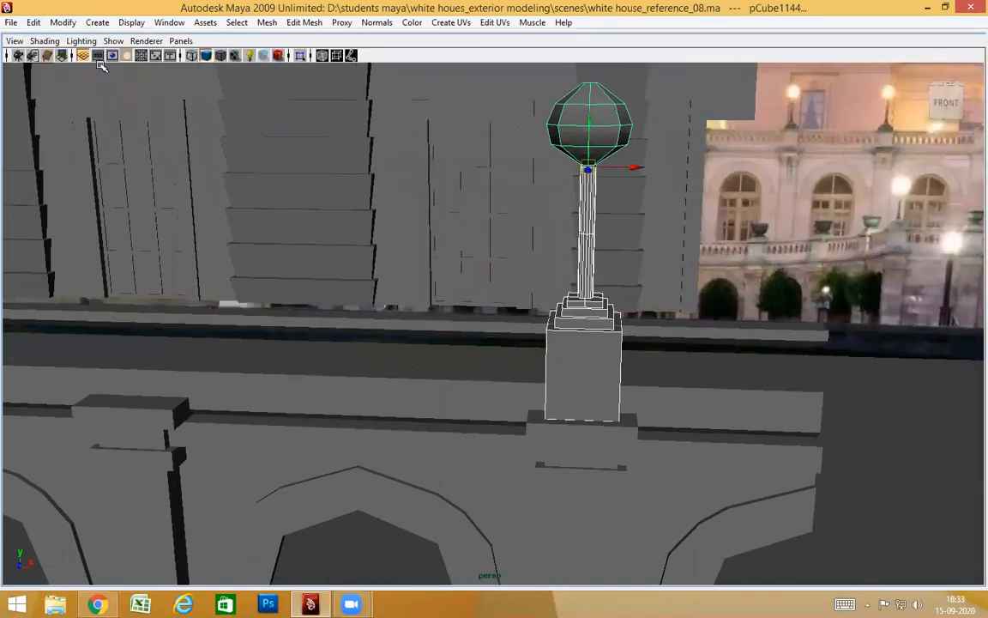
{"action": "left_click", "coordinate": [36, 24]}
{"action": "left_click", "coordinate": [103, 399]}
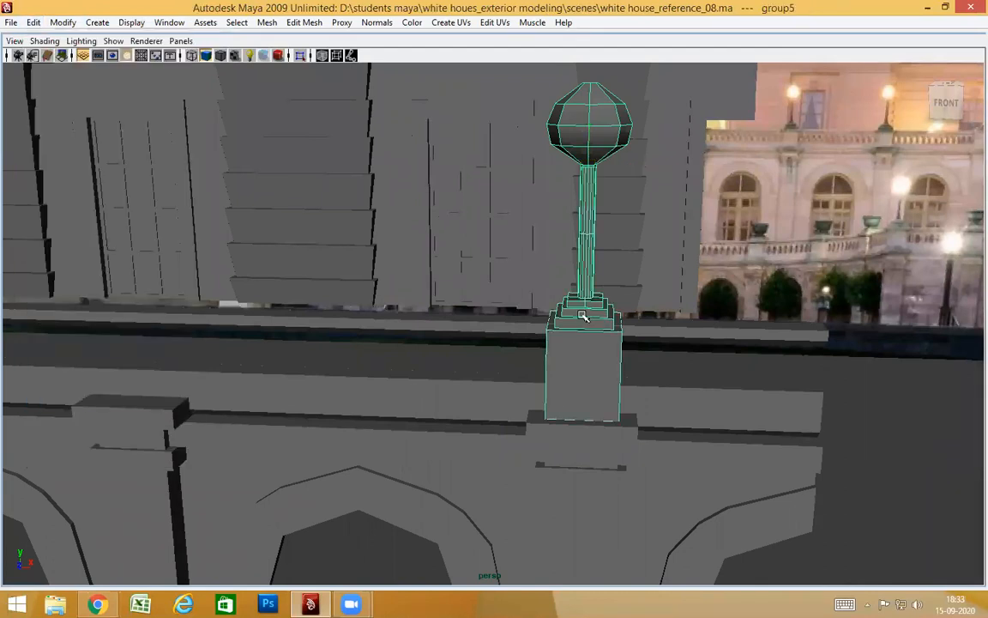
{"action": "left_click_drag", "start_coordinate": [578, 316], "coordinate": [635, 329], "text": "alt"}
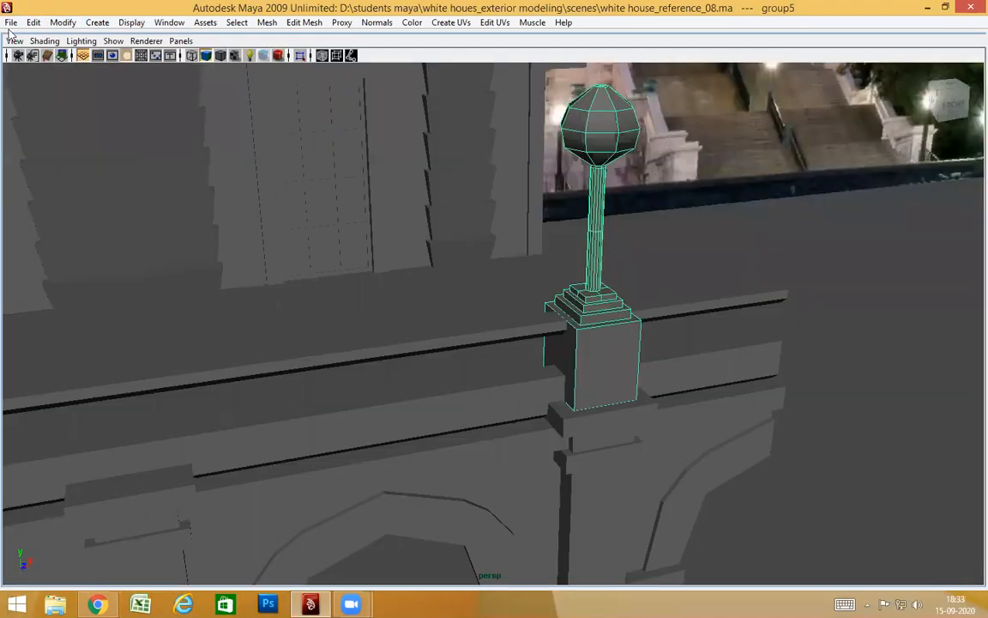
{"action": "left_click", "coordinate": [62, 22]}
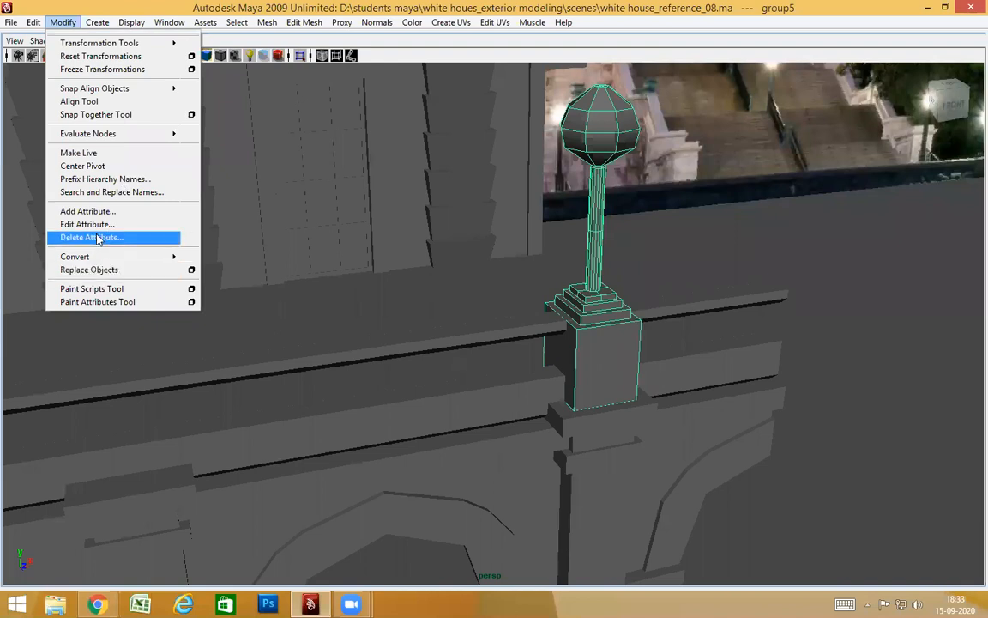
{"action": "left_click", "coordinate": [101, 166]}
Step: Inspect the edge loop across the middle of the neighbouring pier's cap in edge mode
{"action": "left_click_drag", "start_coordinate": [644, 325], "coordinate": [508, 374], "text": "alt"}
{"action": "middle_click_drag", "start_coordinate": [450, 343], "coordinate": [548, 347], "text": "alt"}
{"action": "left_click_drag", "start_coordinate": [547, 347], "coordinate": [421, 378], "text": "alt"}
{"action": "left_click", "coordinate": [388, 373]}
{"action": "middle_click_drag", "start_coordinate": [549, 350], "coordinate": [724, 326], "text": "alt"}
{"action": "right_click_drag", "start_coordinate": [724, 325], "coordinate": [767, 328], "text": "alt"}
{"action": "middle_click_drag", "start_coordinate": [768, 328], "coordinate": [374, 322], "text": "alt"}
{"action": "right_click_drag", "start_coordinate": [454, 327], "coordinate": [587, 328], "text": "alt"}
{"action": "left_click", "coordinate": [529, 320]}
{"action": "left_click", "coordinate": [535, 315]}
{"action": "mouse_move", "coordinate": [527, 315]}
{"action": "right_mouse_down"}
{"action": "mouse_move", "coordinate": [528, 260]}
{"action": "mouse_move", "coordinate": [544, 296]}
{"action": "mouse_move", "coordinate": [516, 312]}
{"action": "right_mouse_up"}
{"action": "left_click", "coordinate": [527, 313]}
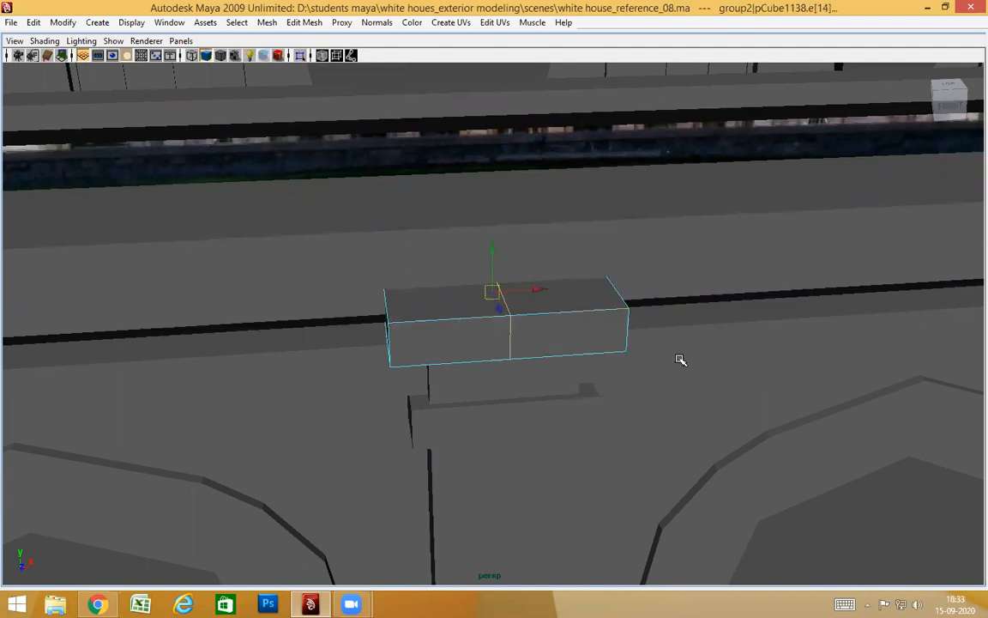
Step: Inspect the middle edge loop on the cap of the following pier along the arcade and return it to object mode
{"action": "right_click_drag", "start_coordinate": [495, 362], "coordinate": [491, 305], "text": "alt"}
{"action": "right_click_drag", "start_coordinate": [337, 338], "coordinate": [251, 313], "text": "alt"}
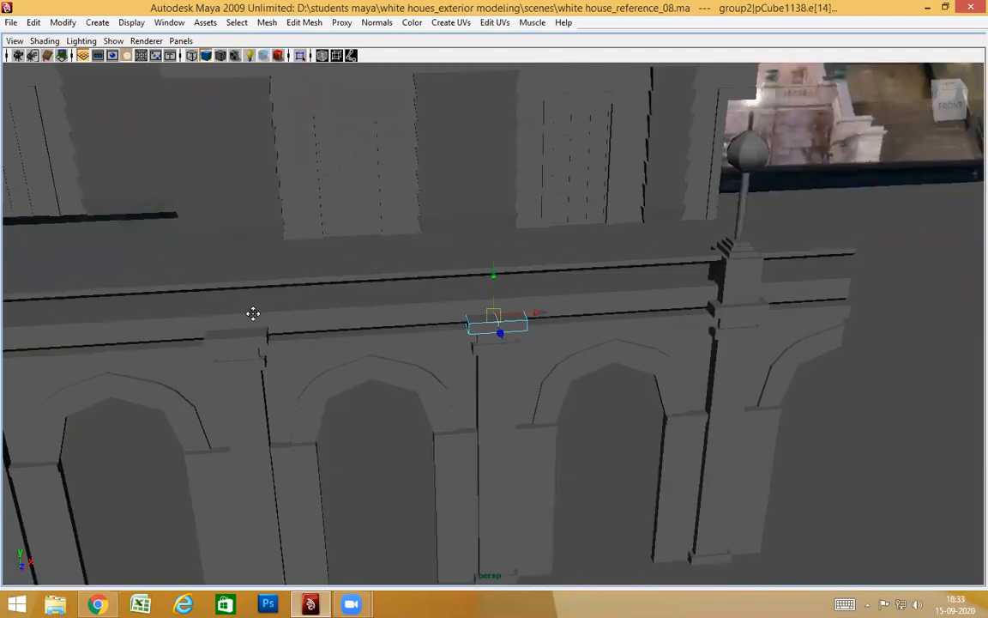
{"action": "middle_click_drag", "start_coordinate": [251, 314], "coordinate": [291, 306], "text": "alt"}
{"action": "left_click", "coordinate": [276, 335]}
{"action": "right_click_drag", "start_coordinate": [276, 335], "coordinate": [219, 333]}
{"action": "left_click", "coordinate": [293, 337]}
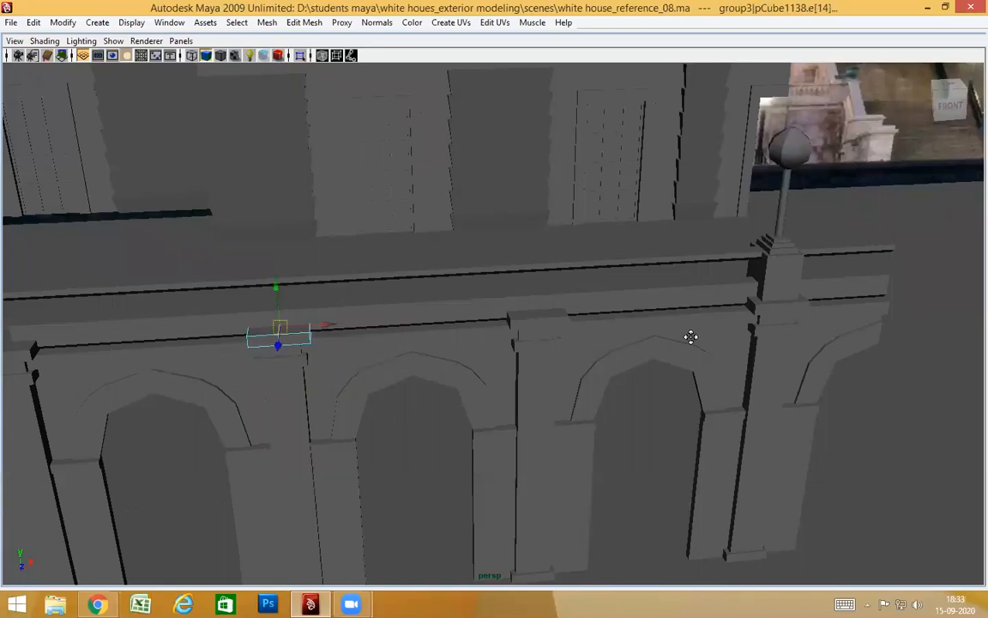
{"action": "left_click_drag", "start_coordinate": [691, 336], "coordinate": [709, 316], "text": "alt"}
{"action": "middle_click_drag", "start_coordinate": [708, 315], "coordinate": [428, 315], "text": "alt"}
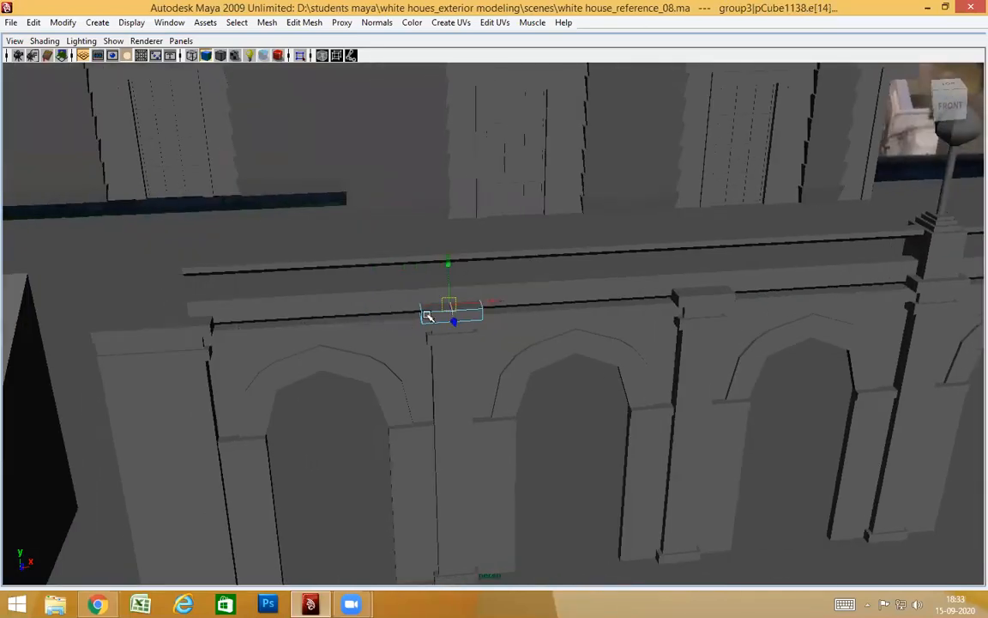
{"action": "middle_click_drag", "start_coordinate": [198, 325], "coordinate": [147, 316], "text": "alt"}
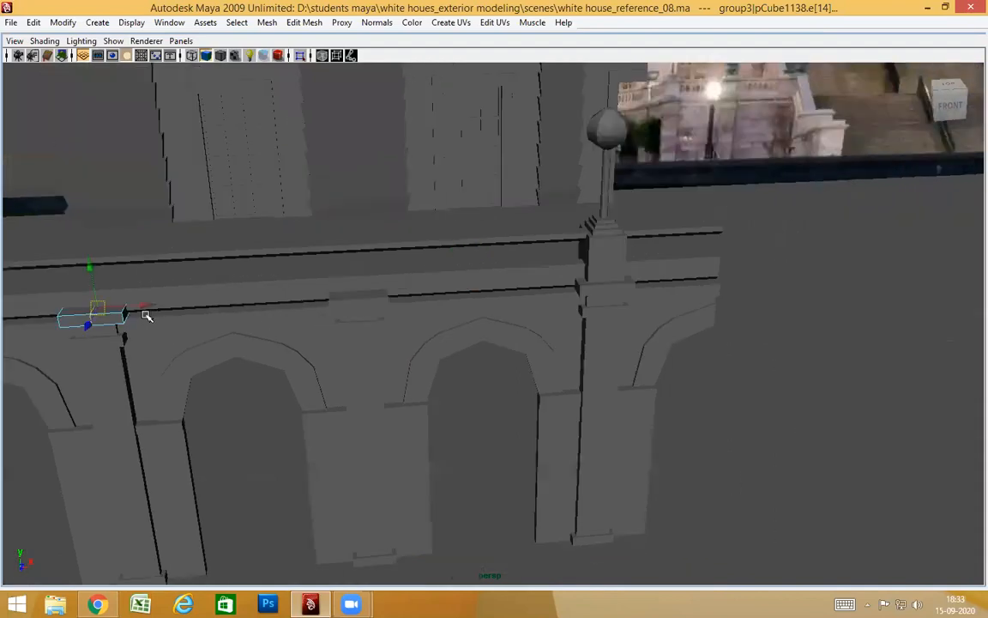
{"action": "right_click_drag", "start_coordinate": [117, 321], "coordinate": [419, 307]}
Step: Duplicate the whole lamp-post group and snap the copy along X to the center of the neighbouring pier cap
{"action": "left_click", "coordinate": [599, 270]}
{"action": "right_click_drag", "start_coordinate": [600, 262], "coordinate": [652, 260], "text": "alt"}
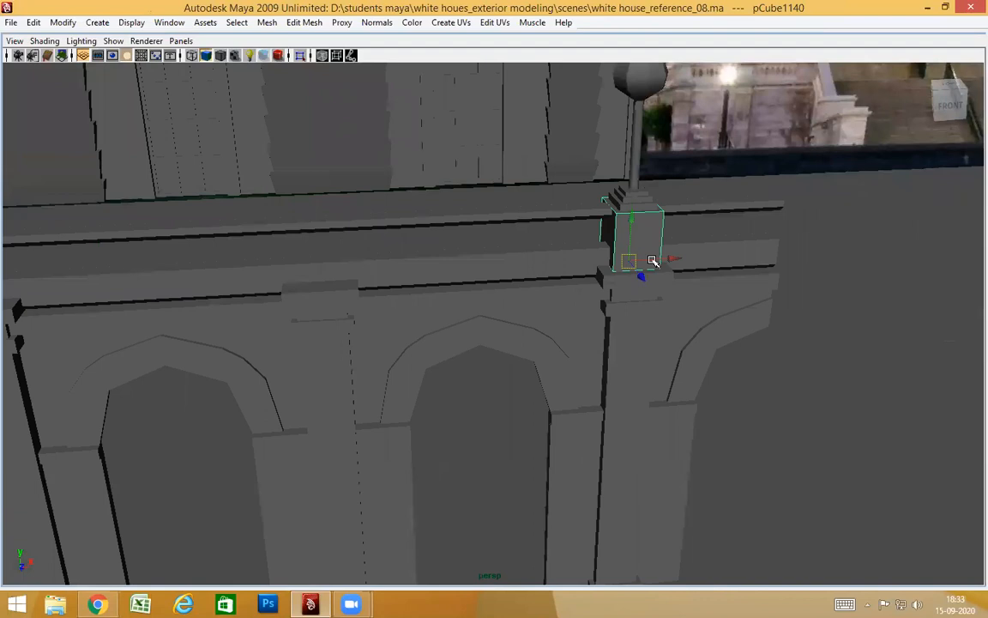
{"action": "key", "text": "Up"}
{"action": "middle_click_drag", "start_coordinate": [653, 261], "coordinate": [697, 282], "text": "alt"}
{"action": "left_click", "coordinate": [720, 177]}
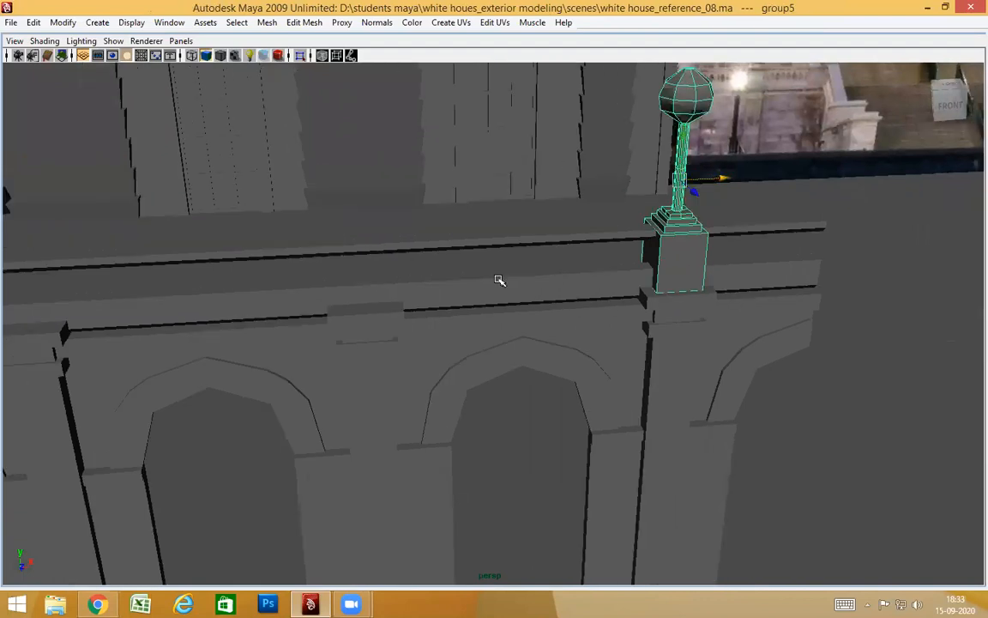
{"action": "middle_click", "coordinate": [367, 315]}
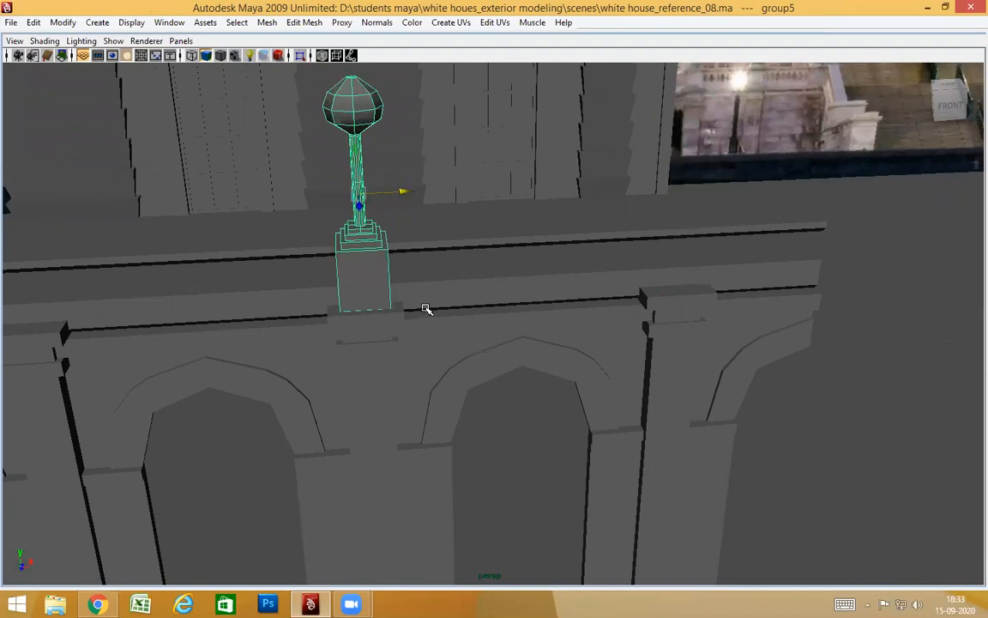
{"action": "key", "text": "ctrl+z"}
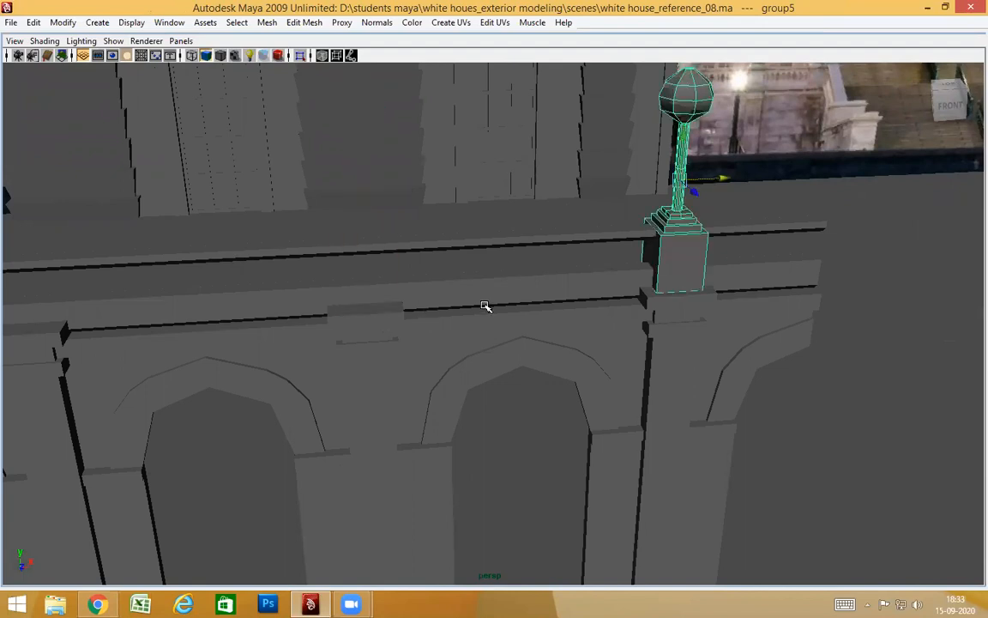
{"action": "key", "text": "ctrl+d"}
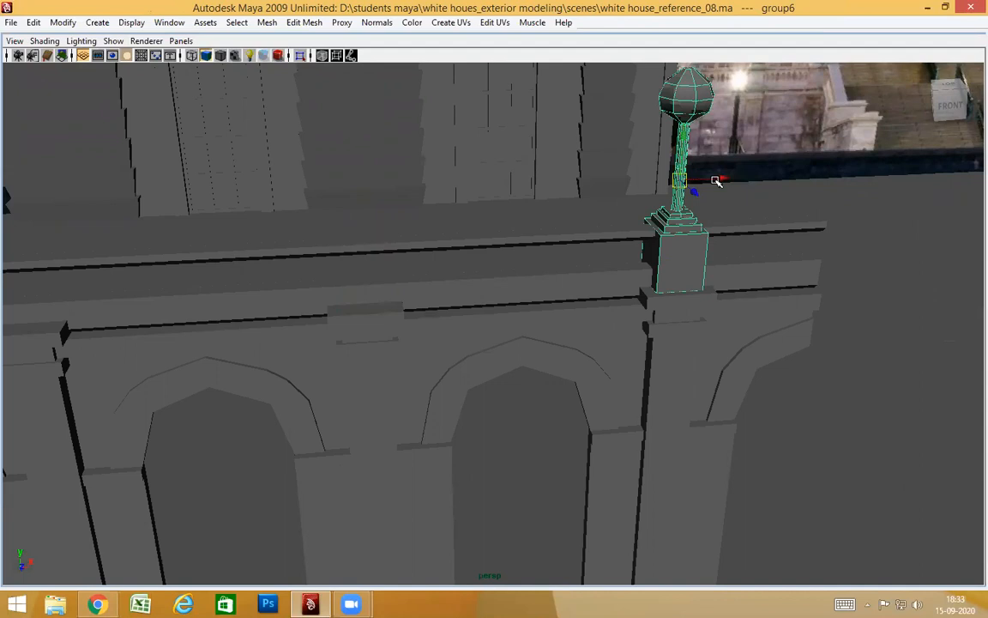
{"action": "middle_click", "coordinate": [366, 318]}
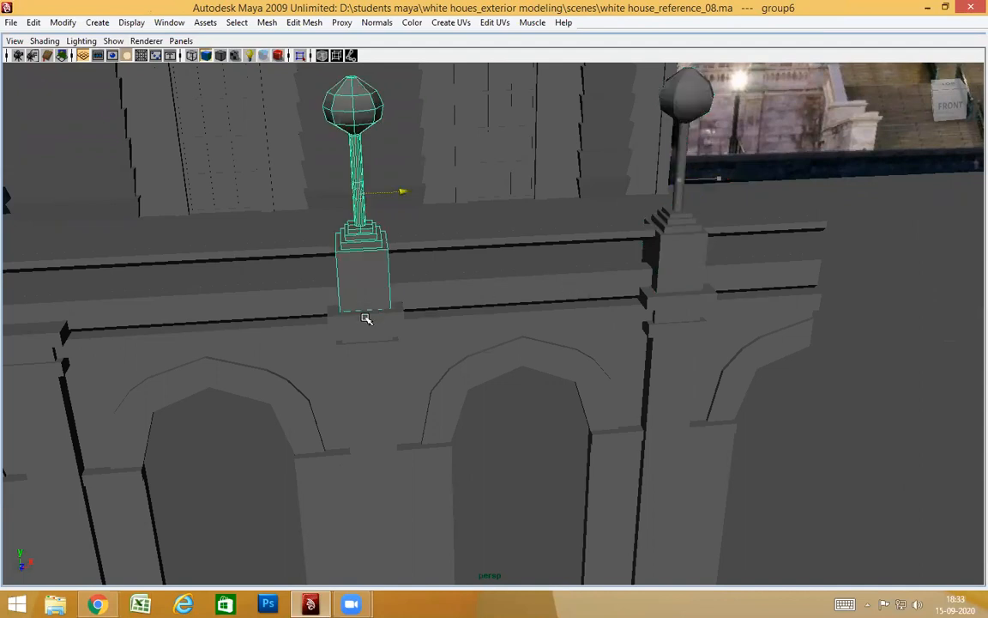
Step: Duplicate the copied lamp-post group and snap the new copy along X onto the third pier cap
{"action": "middle_click_drag", "start_coordinate": [489, 317], "coordinate": [805, 338], "text": "alt"}
{"action": "key", "text": "ctrl+d"}
{"action": "left_click", "coordinate": [791, 216]}
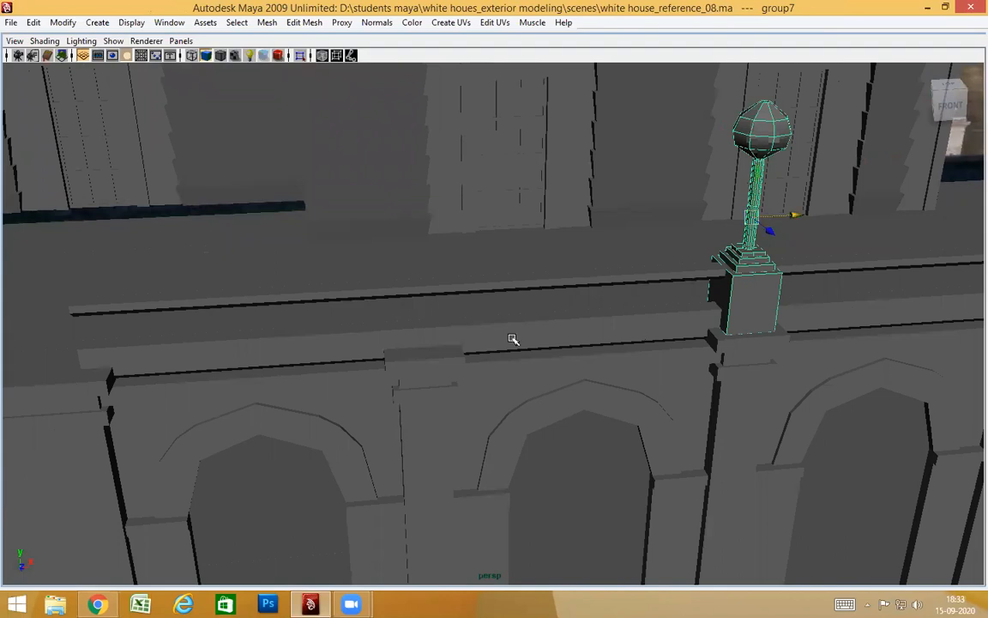
{"action": "middle_click", "coordinate": [429, 365]}
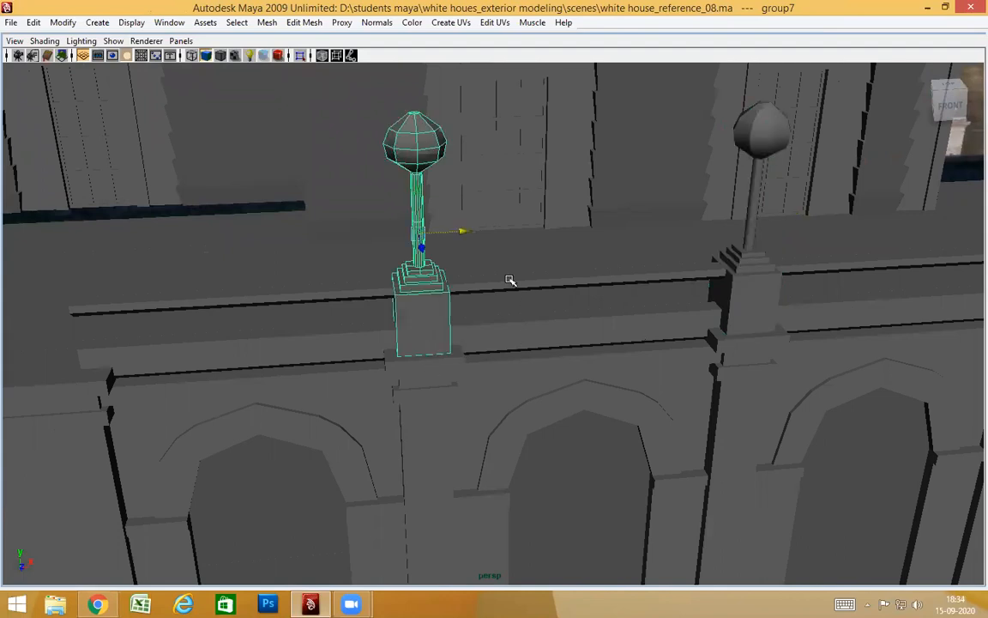
Step: Make another copy of the lamp-post group and move it along X onto the arcade's far end pier
{"action": "key", "text": "ctrl+d"}
{"action": "middle_click_drag", "start_coordinate": [488, 323], "coordinate": [719, 323], "text": "alt"}
{"action": "left_click", "coordinate": [677, 230]}
{"action": "middle_click_drag", "start_coordinate": [677, 228], "coordinate": [329, 267]}
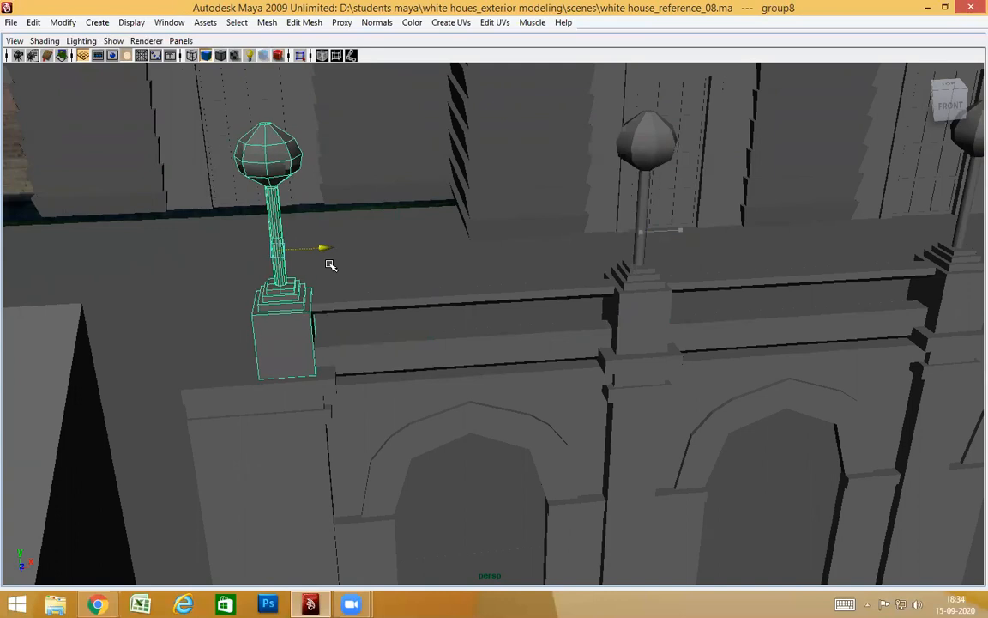
Step: Check the end pier's lamp-post copy in the front view and return to the perspective view
{"action": "mouse_move", "coordinate": [398, 313]}
{"action": "left_mouse_down", "text": "alt"}
{"action": "mouse_move", "coordinate": [398, 301]}
{"action": "mouse_move", "coordinate": [399, 326]}
{"action": "left_mouse_up", "text": "alt"}
{"action": "key", "text": "space"}
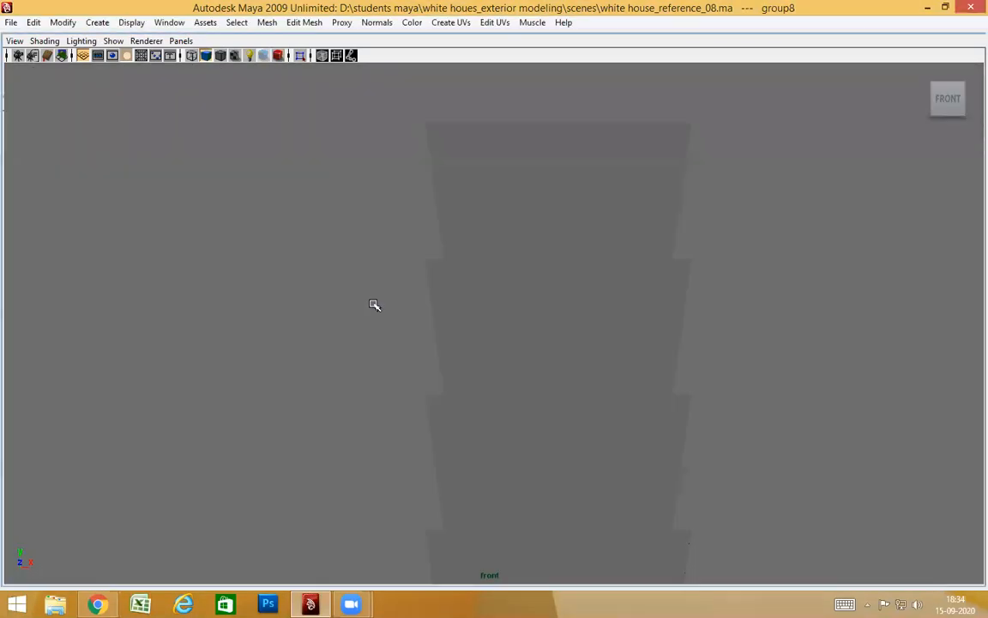
{"action": "right_click_drag", "start_coordinate": [432, 312], "coordinate": [439, 312], "text": "alt"}
{"action": "key", "text": "f"}
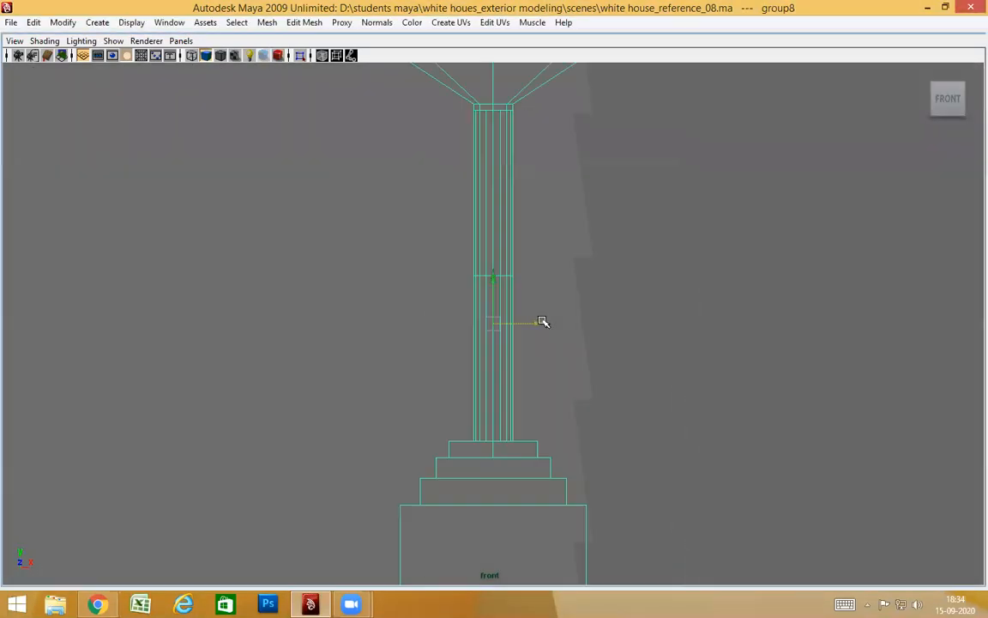
{"action": "mouse_move", "coordinate": [538, 323]}
{"action": "right_mouse_down", "text": "alt"}
{"action": "mouse_move", "coordinate": [509, 323]}
{"action": "mouse_move", "coordinate": [520, 325]}
{"action": "right_mouse_up", "text": "alt"}
{"action": "middle_click_drag", "start_coordinate": [561, 328], "coordinate": [495, 280], "text": "alt"}
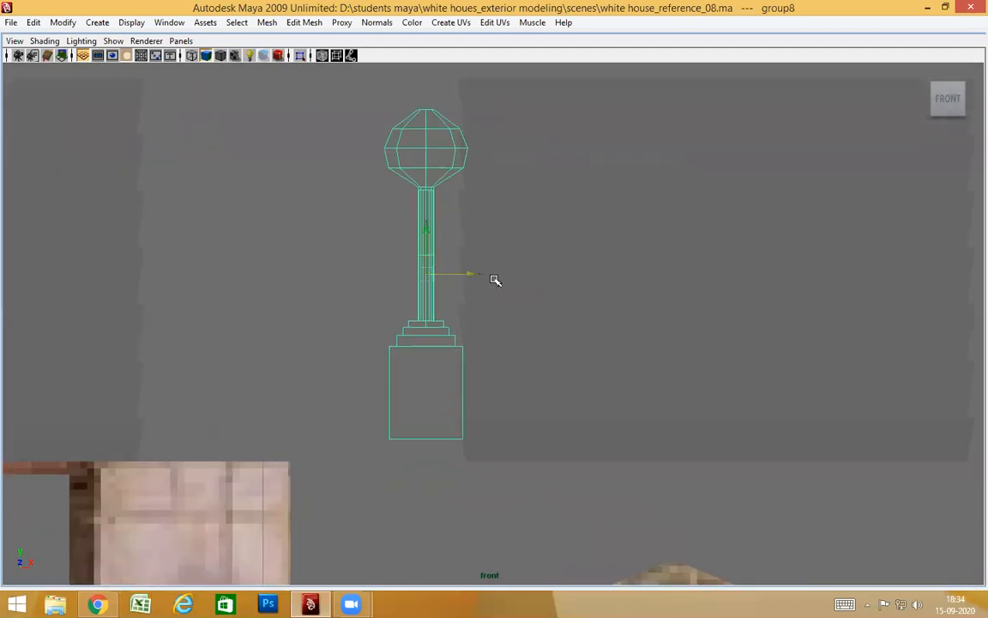
{"action": "key", "text": "space"}
{"action": "left_click_drag", "start_coordinate": [495, 279], "coordinate": [495, 256]}
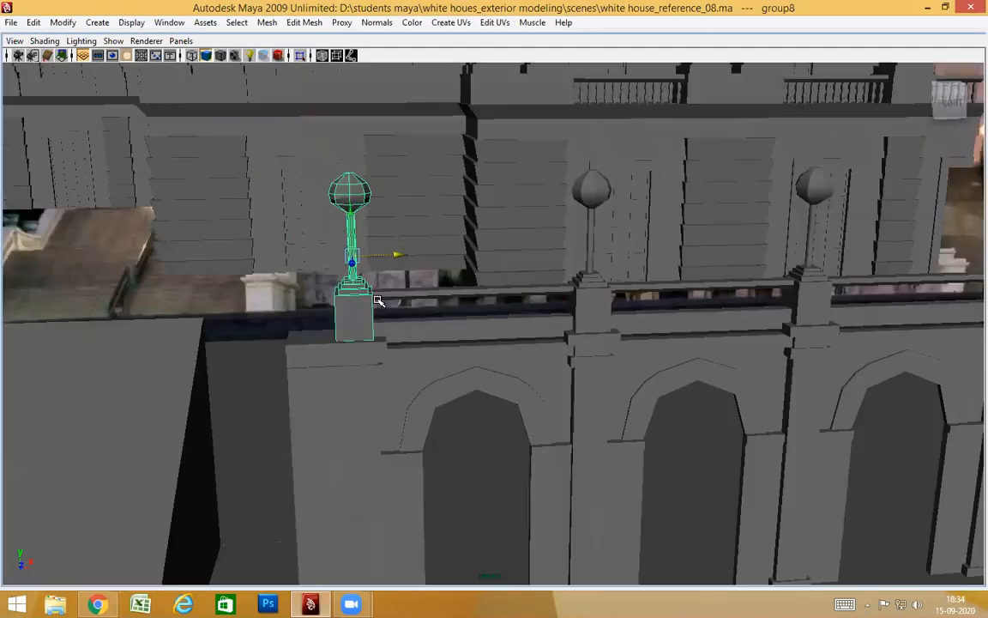
Step: Display the scene in wireframe and study the lamp placement along the terrace in the reference photo
{"action": "key", "text": "4"}
{"action": "right_click_drag", "start_coordinate": [858, 303], "coordinate": [844, 285], "text": "alt"}
{"action": "mouse_move", "coordinate": [763, 292]}
{"action": "left_mouse_down", "text": "alt"}
{"action": "mouse_move", "coordinate": [394, 316]}
{"action": "mouse_move", "coordinate": [725, 279]}
{"action": "left_mouse_up", "text": "alt"}
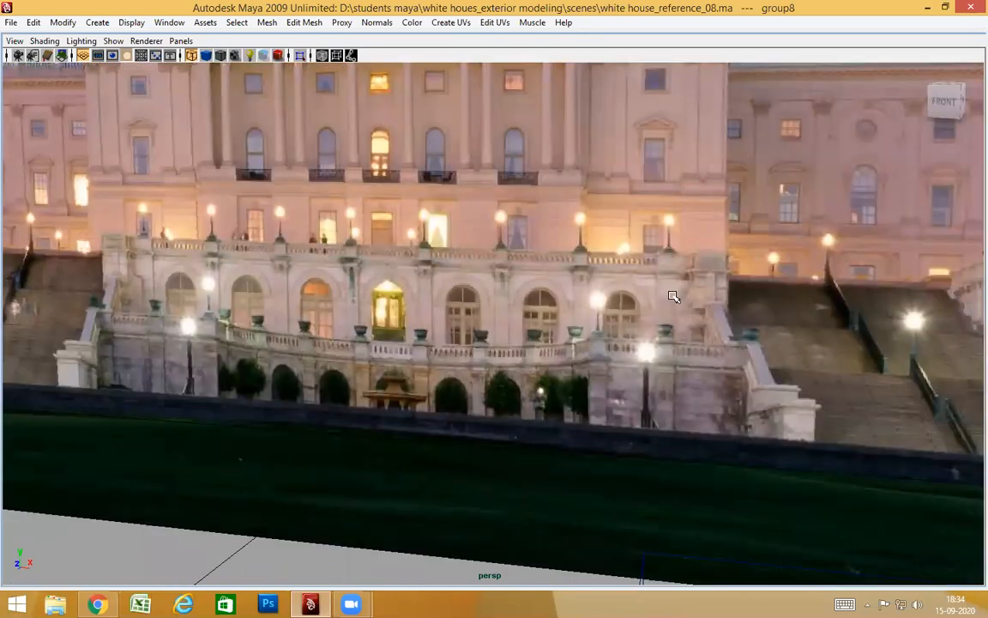
{"action": "left_click_drag", "start_coordinate": [674, 296], "coordinate": [516, 335], "text": "alt"}
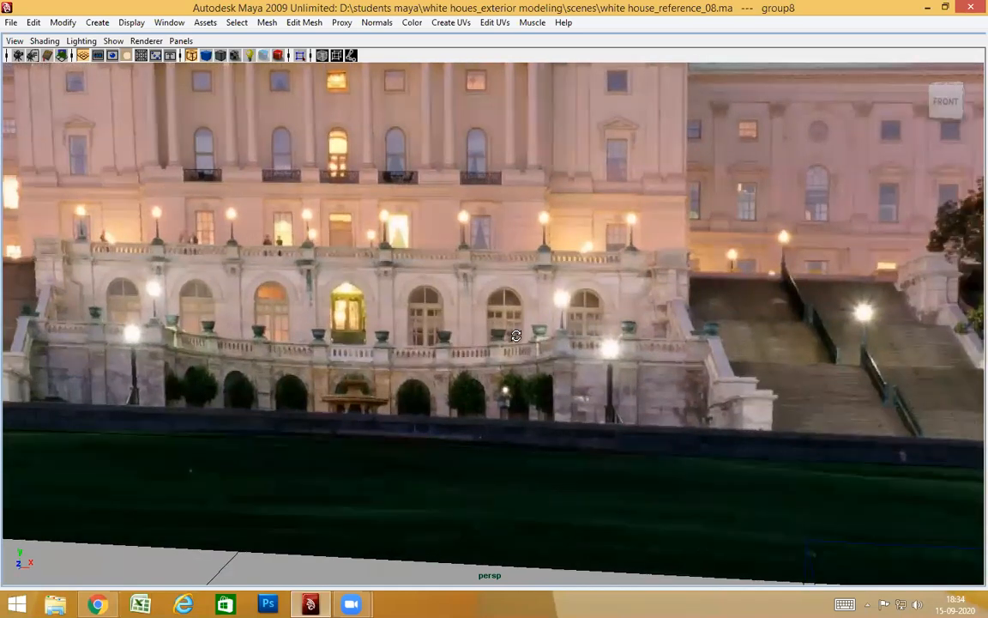
Step: Compare the end pier's lamp post and pedestal with the reference photo in shaded and wireframe display
{"action": "scroll", "coordinate": [127, 329], "scroll_direction": "down", "scroll_amount": 8}
{"action": "middle_click_drag", "start_coordinate": [375, 309], "coordinate": [759, 355], "text": "alt"}
{"action": "scroll", "coordinate": [762, 343], "scroll_direction": "up", "scroll_amount": 1}
{"action": "scroll", "coordinate": [652, 339], "scroll_direction": "up", "scroll_amount": 5}
{"action": "middle_click_drag", "start_coordinate": [652, 338], "coordinate": [543, 311], "text": "alt"}
{"action": "scroll", "coordinate": [464, 345], "scroll_direction": "up", "scroll_amount": 3}
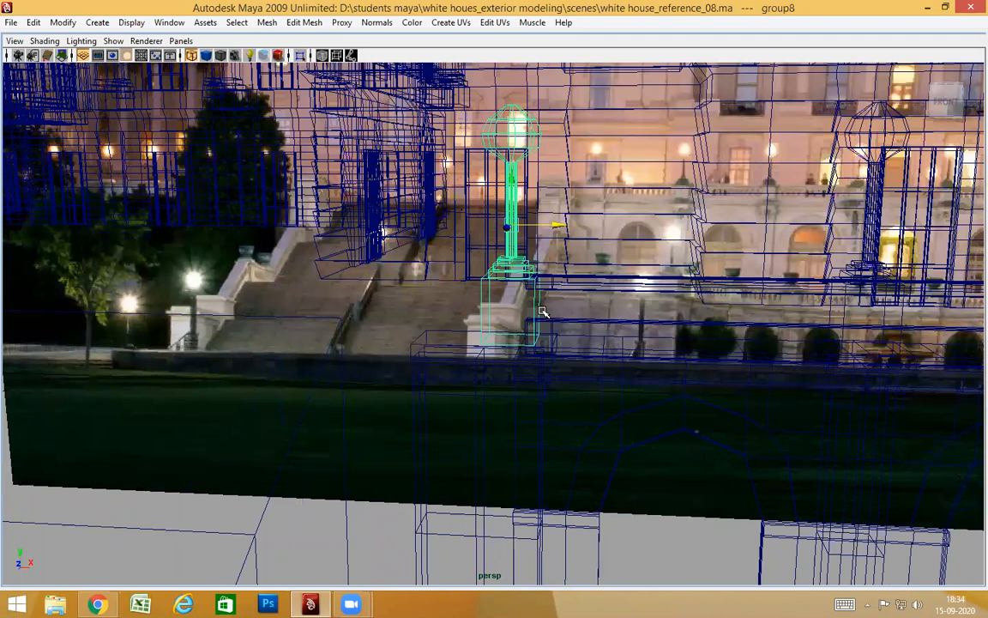
{"action": "key", "text": "5"}
{"action": "left_click_drag", "start_coordinate": [551, 370], "coordinate": [572, 387], "text": "alt"}
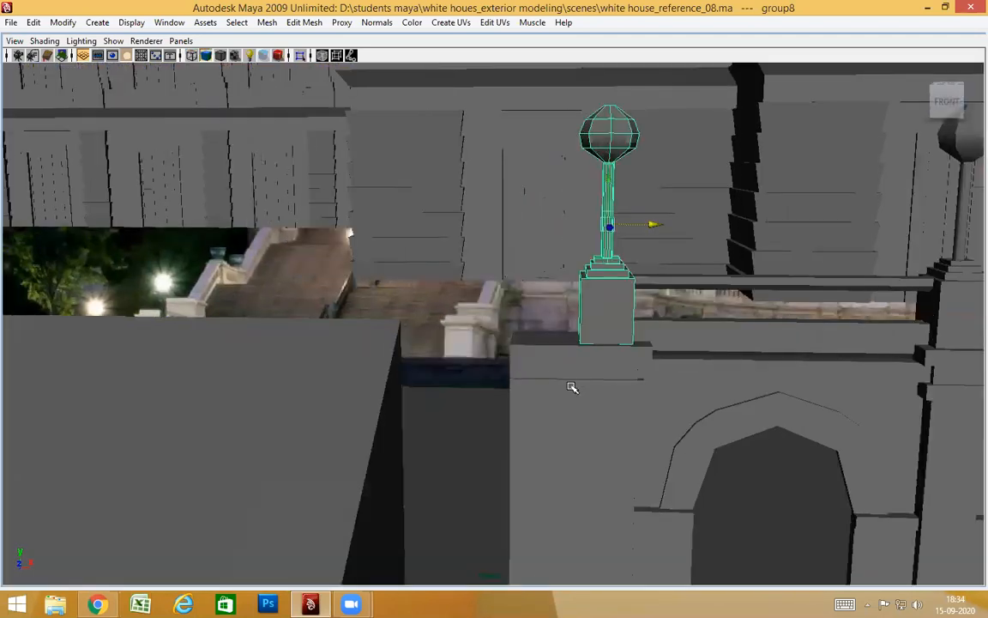
{"action": "key", "text": "4"}
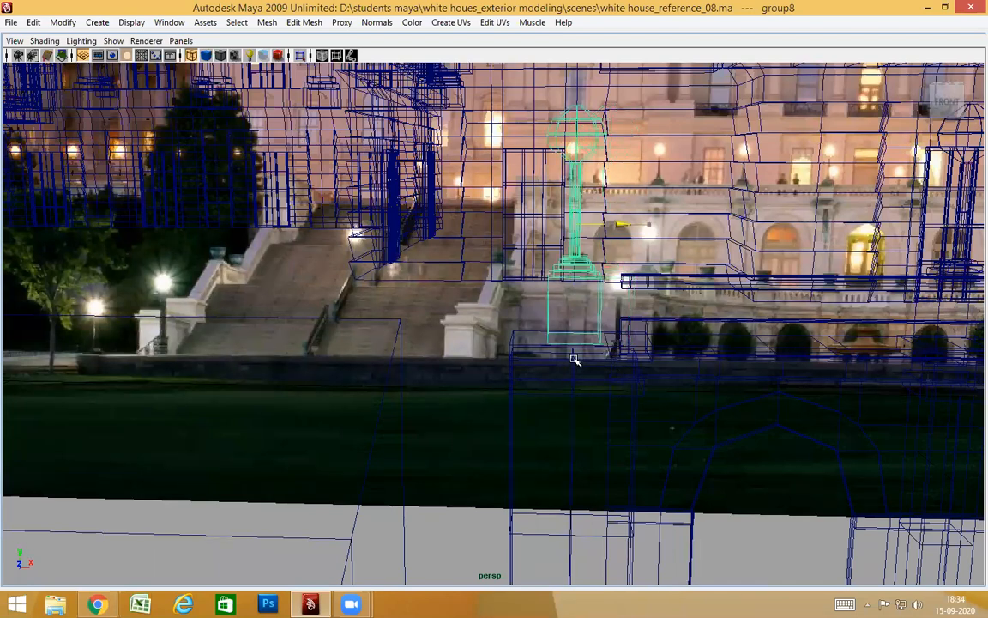
{"action": "left_click_drag", "start_coordinate": [595, 368], "coordinate": [514, 392], "text": "alt"}
Step: Widen the end pier's lamp pedestal in the front view by moving its balustrade-side vertices outward along X
{"action": "left_click", "coordinate": [479, 403]}
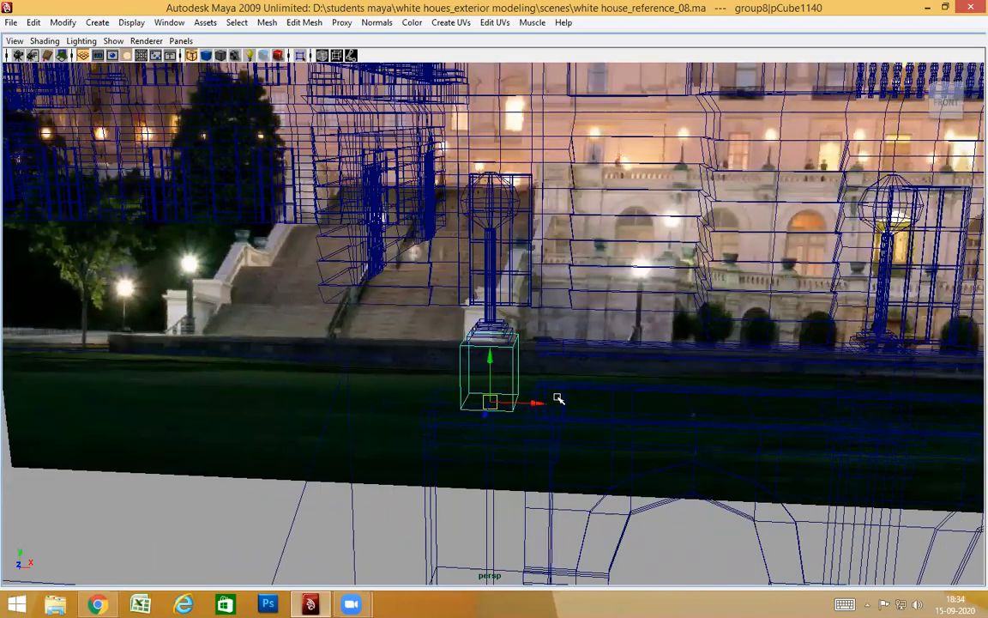
{"action": "left_click_drag", "start_coordinate": [508, 381], "coordinate": [504, 322], "text": "alt"}
{"action": "right_click_drag", "start_coordinate": [504, 323], "coordinate": [474, 323]}
{"action": "left_click_drag", "start_coordinate": [600, 396], "coordinate": [602, 422], "text": "alt"}
{"action": "key", "text": "space"}
{"action": "mouse_move", "coordinate": [602, 422]}
{"action": "right_mouse_down", "text": "alt"}
{"action": "mouse_move", "coordinate": [576, 420]}
{"action": "mouse_move", "coordinate": [609, 422]}
{"action": "right_mouse_up", "text": "alt"}
{"action": "middle_click_drag", "start_coordinate": [452, 387], "coordinate": [486, 364], "text": "alt"}
{"action": "left_click_drag", "start_coordinate": [426, 286], "coordinate": [580, 479]}
{"action": "left_click_drag", "start_coordinate": [494, 368], "coordinate": [533, 368]}
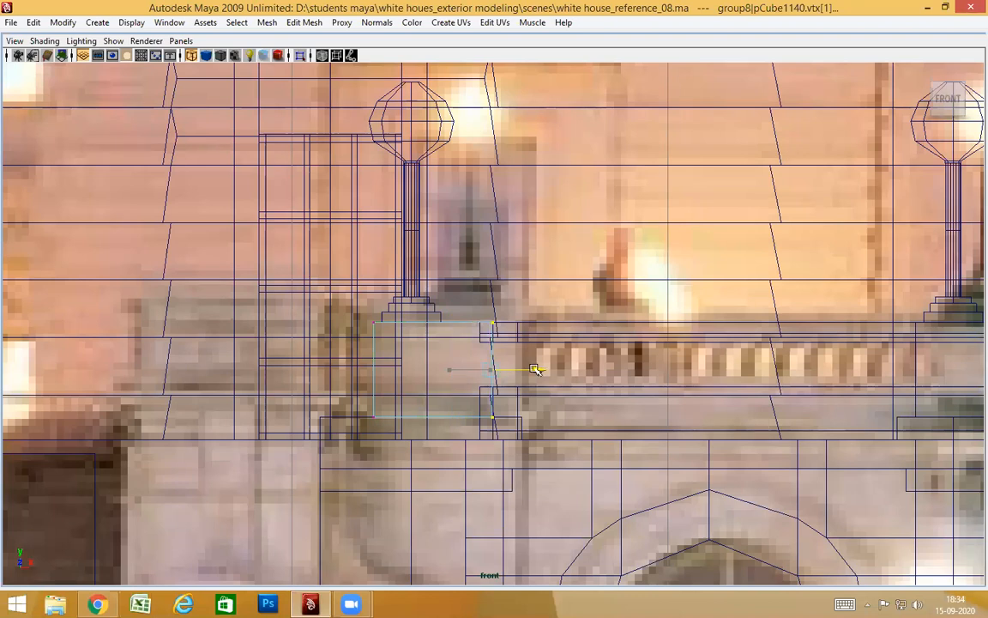
Step: Snap the pedestal's balustrade-side vertices along X to the pier shaft's edge below and return to object selection
{"action": "right_click_drag", "start_coordinate": [538, 393], "coordinate": [528, 418], "text": "alt"}
{"action": "key", "text": "space"}
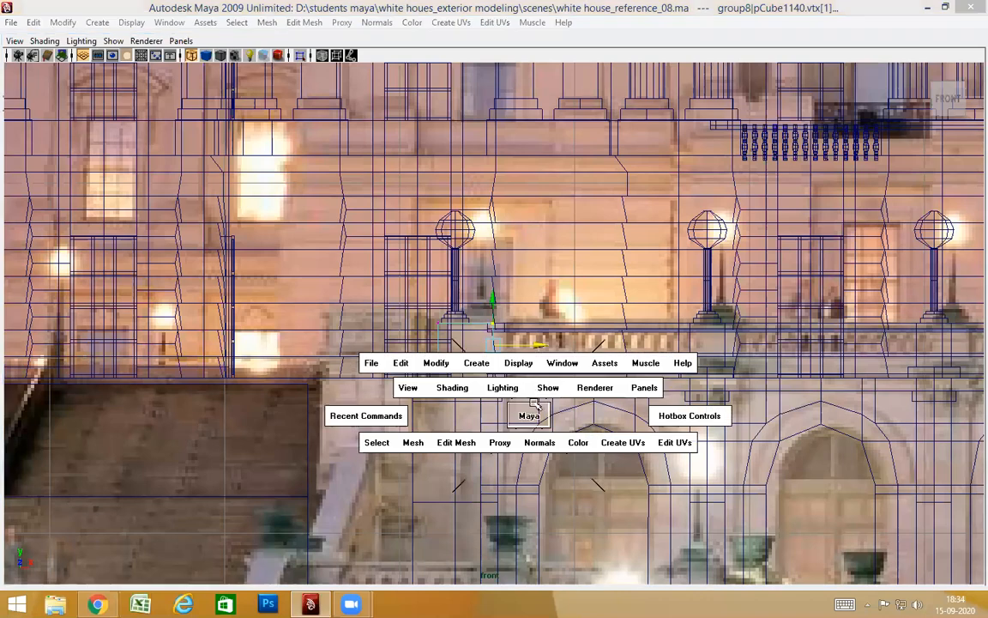
{"action": "left_click_drag", "start_coordinate": [532, 405], "coordinate": [531, 387]}
{"action": "right_click_drag", "start_coordinate": [503, 418], "coordinate": [536, 429], "text": "alt"}
{"action": "middle_click_drag", "start_coordinate": [536, 429], "coordinate": [535, 401], "text": "alt"}
{"action": "key", "text": "5"}
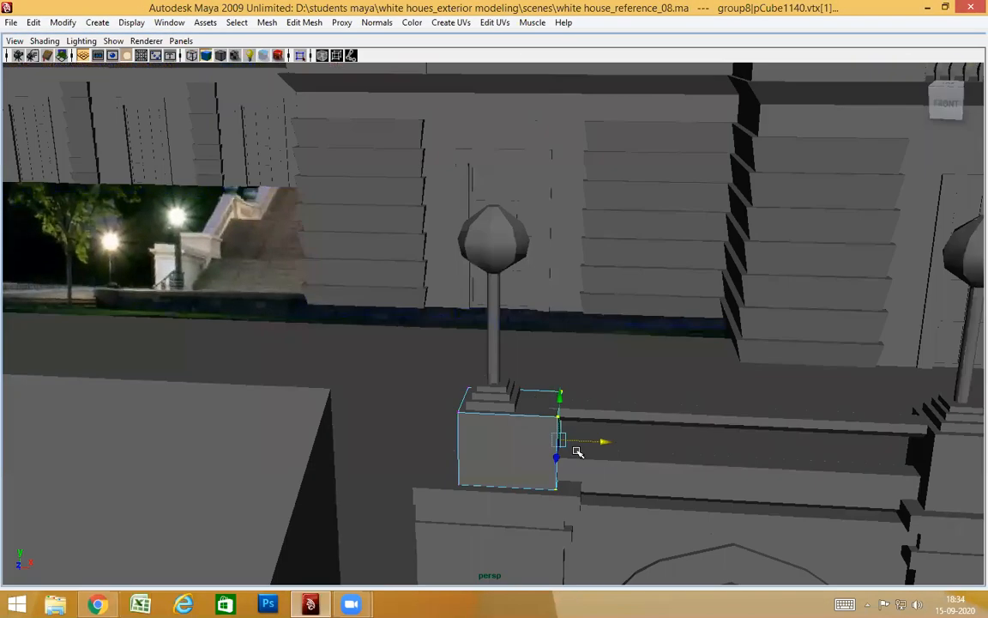
{"action": "middle_click_drag", "start_coordinate": [573, 451], "coordinate": [567, 375], "text": "alt"}
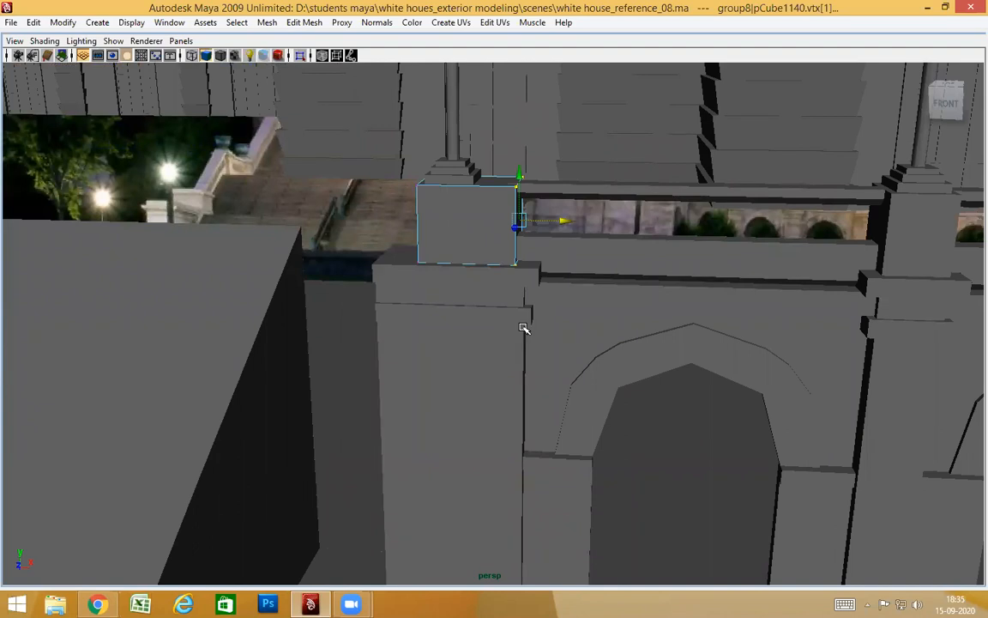
{"action": "key", "text": "v"}
{"action": "middle_click_drag", "start_coordinate": [524, 286], "coordinate": [526, 283]}
{"action": "left_click_drag", "start_coordinate": [566, 323], "coordinate": [645, 355], "text": "alt"}
{"action": "key", "text": "F8"}
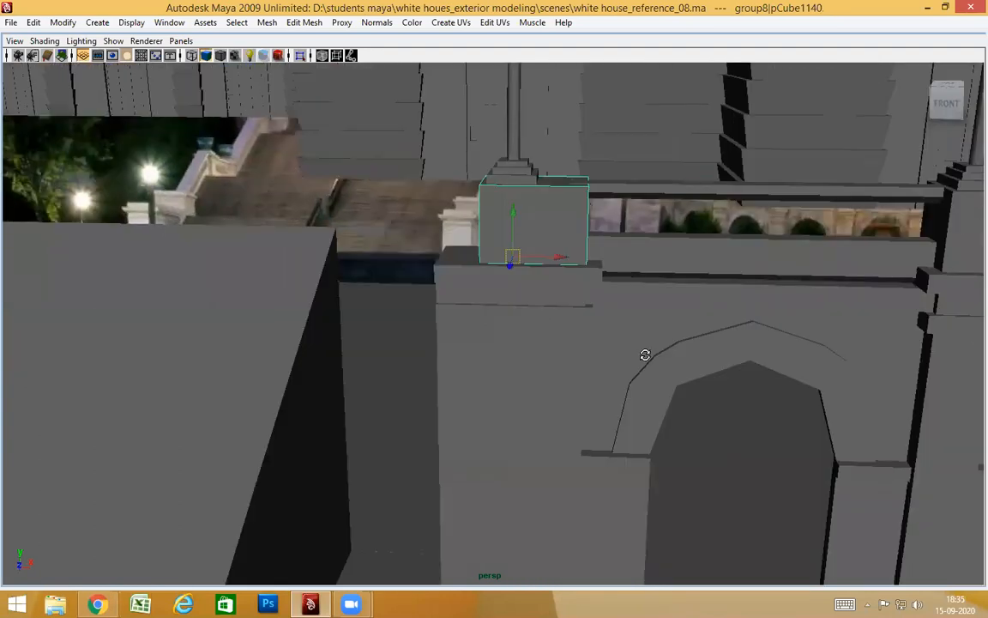
Step: Snap the end pedestal's outer-side vertices along X to the pier's outer edge in the front view and reselect the pedestal as an object
{"action": "key", "text": "space"}
{"action": "left_click_drag", "start_coordinate": [625, 292], "coordinate": [625, 314]}
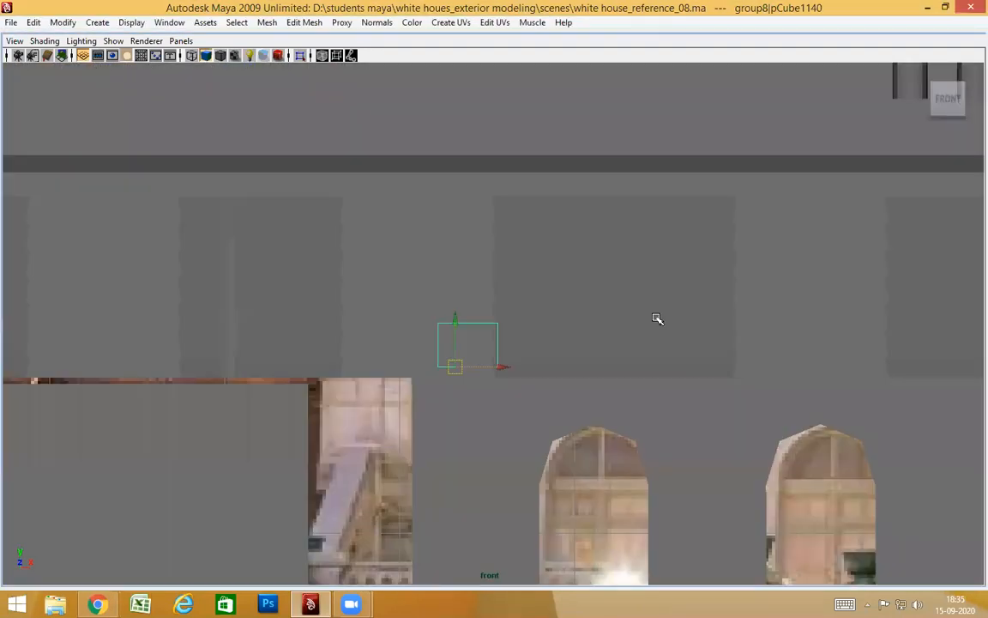
{"action": "key", "text": "4"}
{"action": "scroll", "coordinate": [411, 331], "scroll_direction": "up", "scroll_amount": 3}
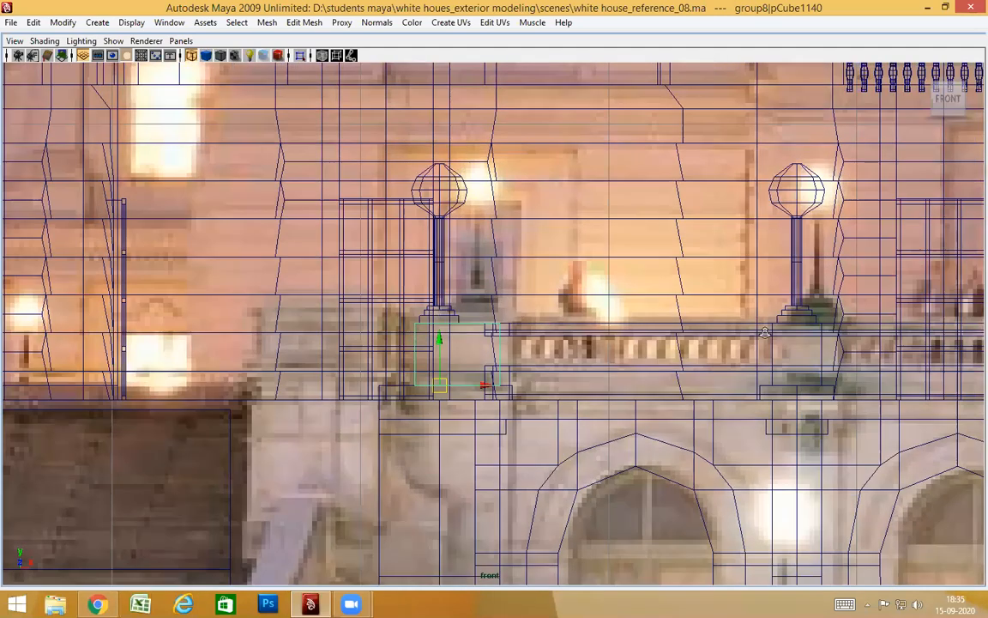
{"action": "scroll", "coordinate": [487, 288], "scroll_direction": "up", "scroll_amount": 3}
{"action": "right_click_drag", "start_coordinate": [486, 287], "coordinate": [448, 289]}
{"action": "left_click_drag", "start_coordinate": [287, 249], "coordinate": [463, 467]}
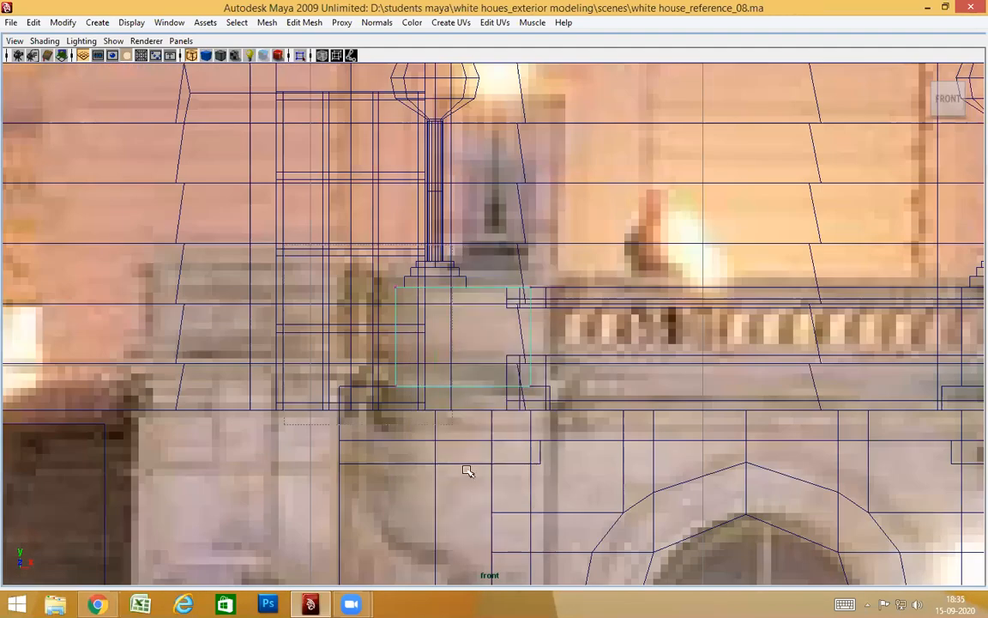
{"action": "left_click", "coordinate": [441, 337]}
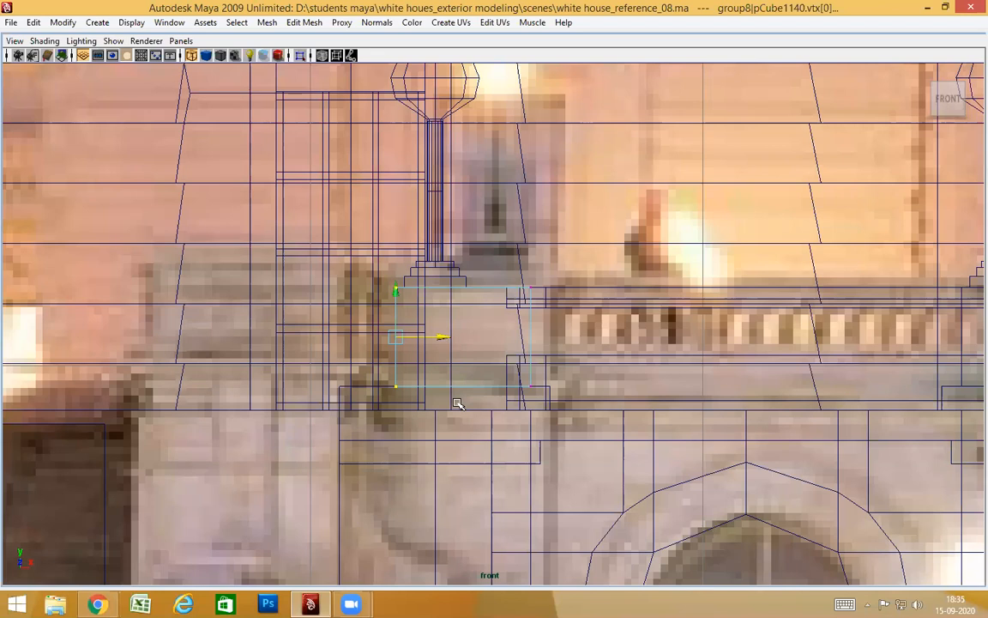
{"action": "middle_click_drag", "start_coordinate": [340, 389], "coordinate": [341, 381]}
{"action": "right_click_drag", "start_coordinate": [479, 284], "coordinate": [501, 271]}
{"action": "left_click", "coordinate": [471, 285]}
Step: Clear the selection and inspect the widened pedestal and the whole arcade in the shaded perspective view
{"action": "key", "text": "space"}
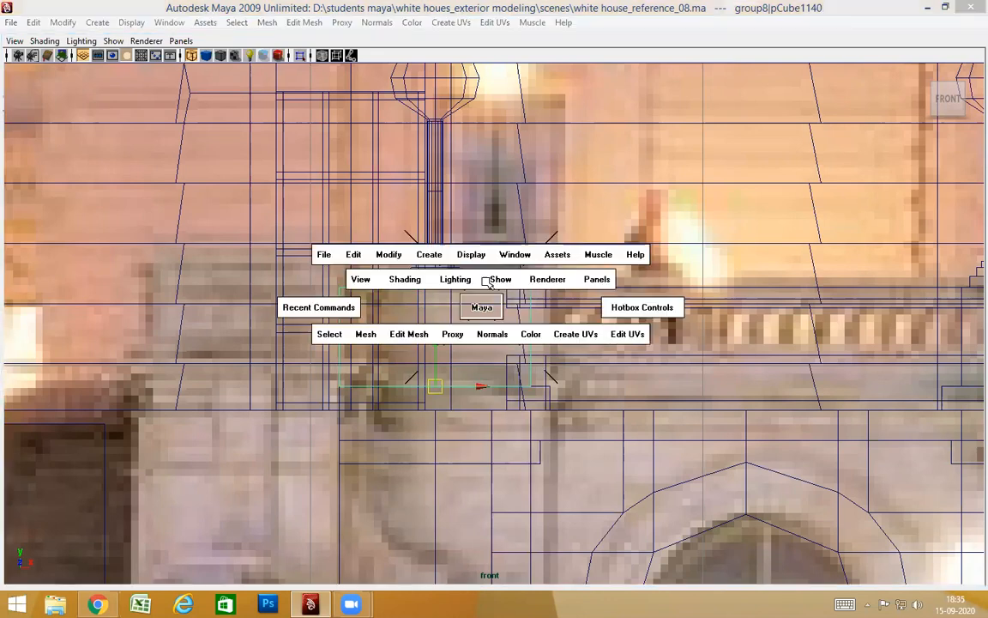
{"action": "left_click_drag", "start_coordinate": [482, 305], "coordinate": [486, 282]}
{"action": "left_click_drag", "start_coordinate": [537, 388], "coordinate": [532, 388], "text": "alt"}
{"action": "key", "text": "5"}
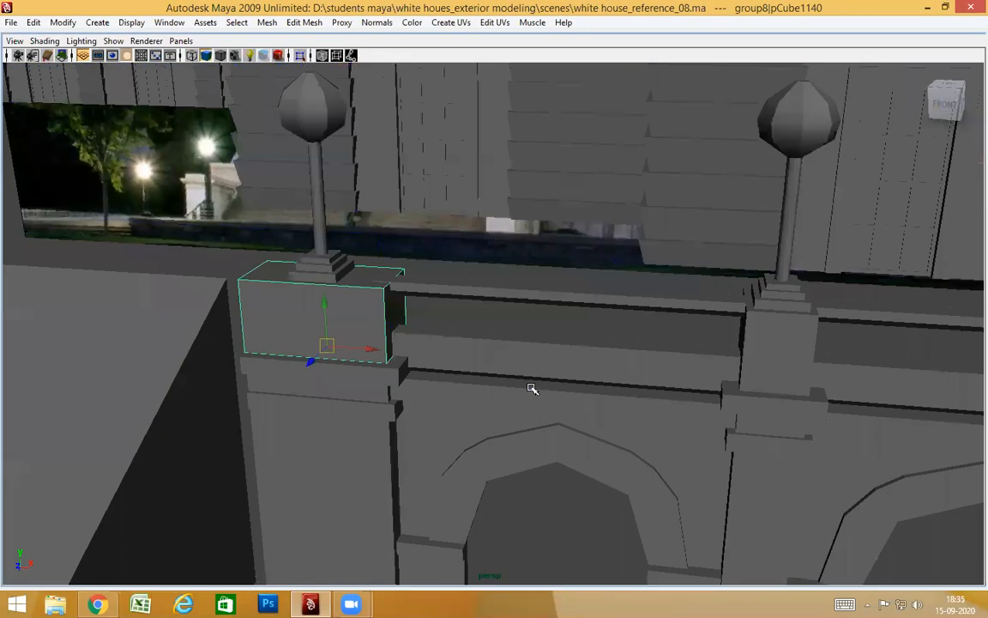
{"action": "scroll", "coordinate": [566, 409], "scroll_direction": "down", "scroll_amount": 10}
{"action": "left_click_drag", "start_coordinate": [592, 418], "coordinate": [744, 382], "text": "alt"}
{"action": "left_click", "coordinate": [913, 190]}
{"action": "left_click_drag", "start_coordinate": [827, 300], "coordinate": [748, 324], "text": "alt"}
{"action": "scroll", "coordinate": [815, 359], "scroll_direction": "up", "scroll_amount": 6}
{"action": "middle_click_drag", "start_coordinate": [816, 359], "coordinate": [582, 393], "text": "alt"}
{"action": "scroll", "coordinate": [581, 392], "scroll_direction": "down", "scroll_amount": 3}
{"action": "left_click_drag", "start_coordinate": [673, 389], "coordinate": [530, 383], "text": "alt"}
{"action": "middle_click_drag", "start_coordinate": [503, 375], "coordinate": [600, 374], "text": "alt"}
{"action": "left_click_drag", "start_coordinate": [600, 374], "coordinate": [641, 373], "text": "alt"}
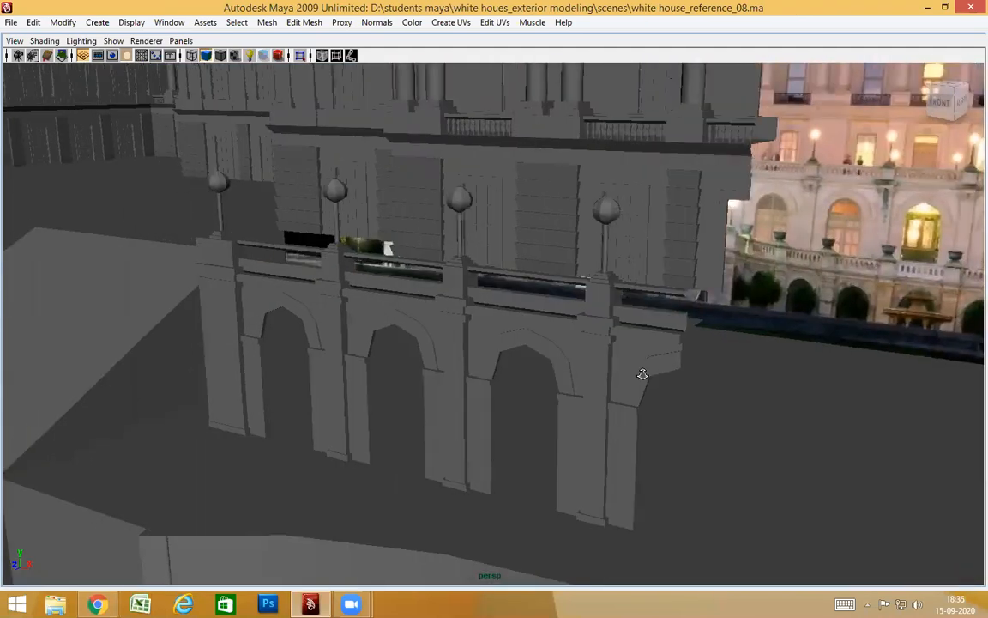
{"action": "scroll", "coordinate": [779, 379], "scroll_direction": "up", "scroll_amount": 5}
{"action": "left_click_drag", "start_coordinate": [779, 379], "coordinate": [820, 379], "text": "alt"}
{"action": "right_click_drag", "start_coordinate": [820, 379], "coordinate": [469, 363], "text": "alt"}
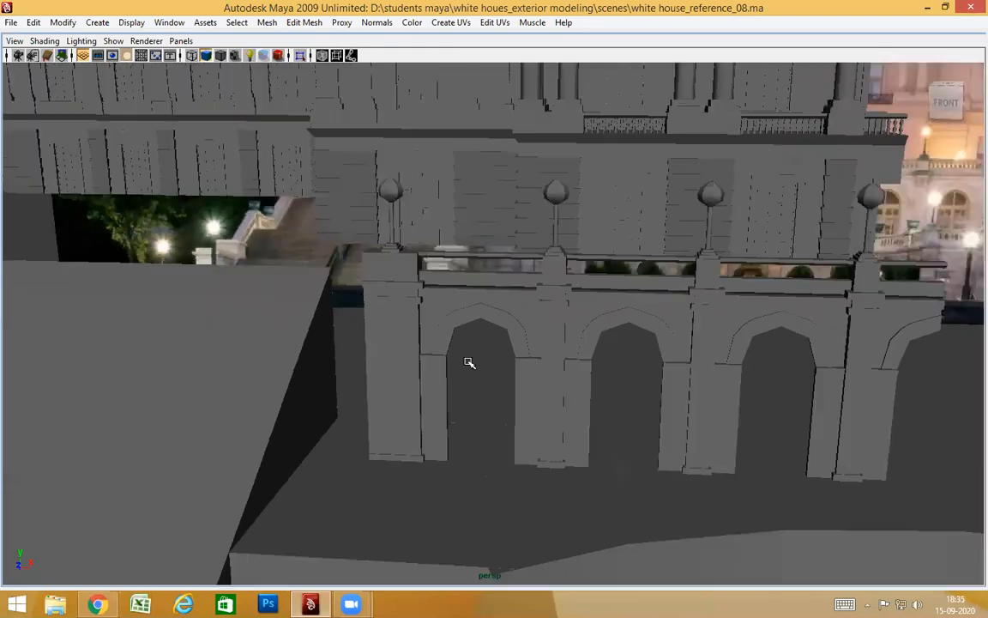
{"action": "right_click_drag", "start_coordinate": [699, 370], "coordinate": [552, 347], "text": "alt"}
{"action": "left_click_drag", "start_coordinate": [552, 347], "coordinate": [600, 357], "text": "alt"}
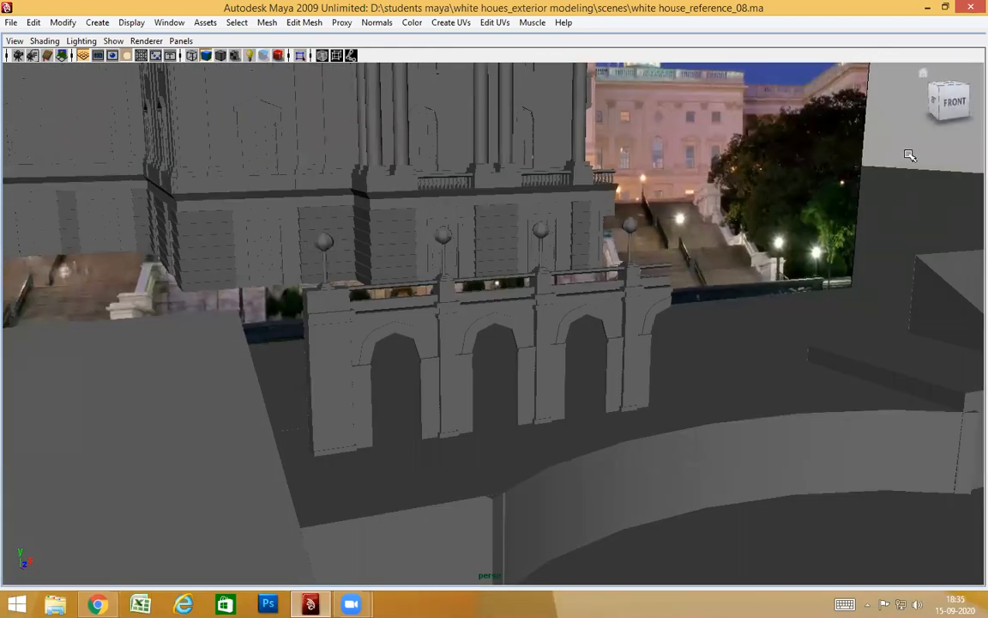
Step: Compare the arcade's unfinished end and lamp posts with the terrace and stairs in the reference photo
{"action": "middle_click_drag", "start_coordinate": [632, 298], "coordinate": [371, 296], "text": "alt"}
{"action": "right_click_drag", "start_coordinate": [371, 295], "coordinate": [881, 230], "text": "alt"}
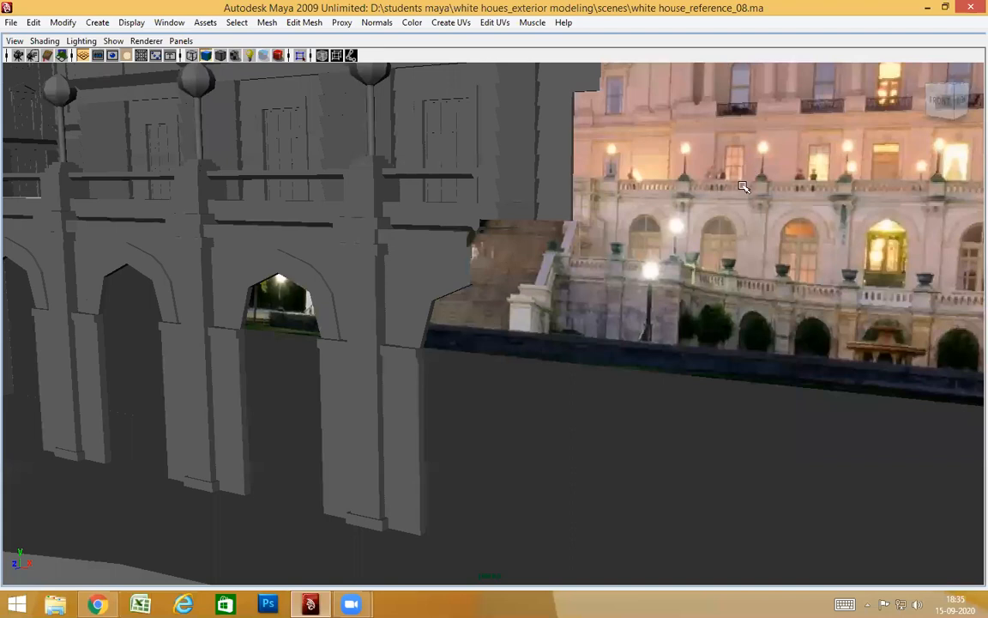
{"action": "mouse_move", "coordinate": [590, 384]}
{"action": "left_mouse_down", "text": "alt"}
{"action": "mouse_move", "coordinate": [577, 386]}
{"action": "mouse_move", "coordinate": [589, 384]}
{"action": "left_mouse_up", "text": "alt"}
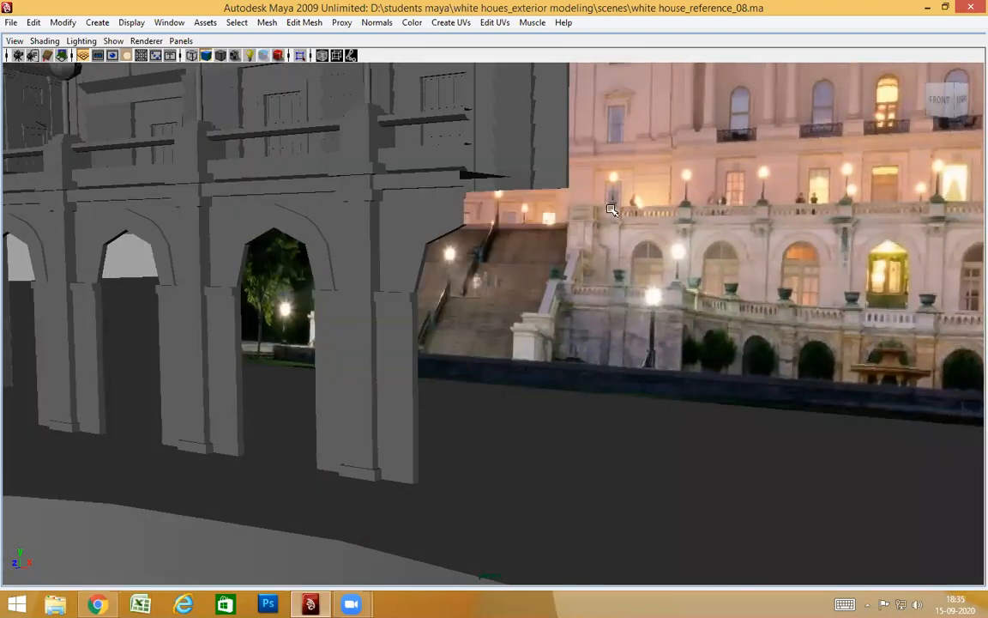
{"action": "left_click_drag", "start_coordinate": [428, 402], "coordinate": [550, 124], "text": "alt"}
{"action": "scroll", "coordinate": [490, 357], "scroll_direction": "down", "scroll_amount": 5}
{"action": "scroll", "coordinate": [694, 364], "scroll_direction": "up", "scroll_amount": 5}
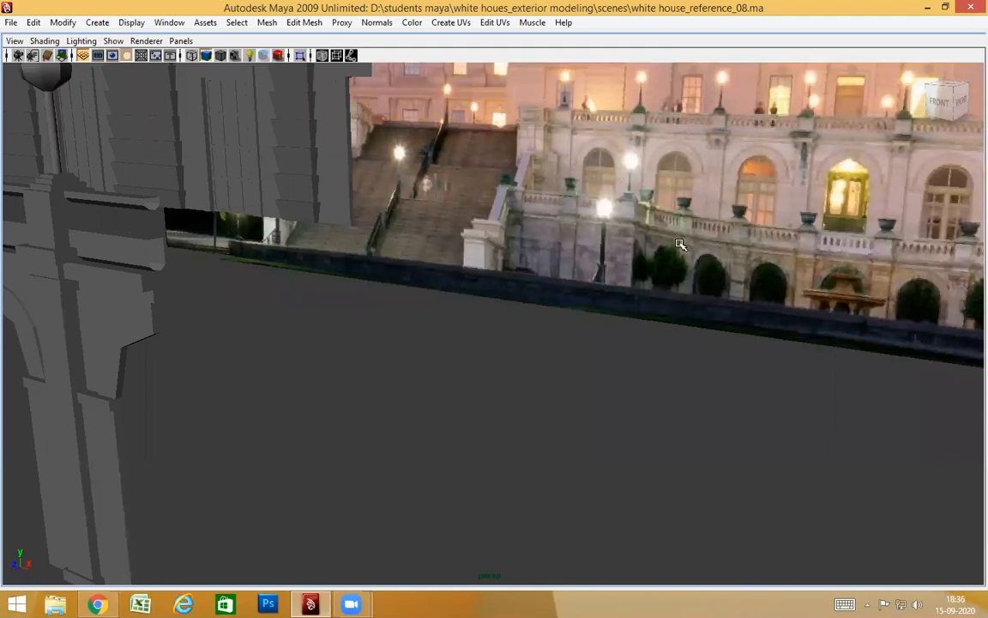
{"action": "right_click_drag", "start_coordinate": [545, 366], "coordinate": [789, 395], "text": "alt"}
{"action": "mouse_move", "coordinate": [789, 395]}
{"action": "left_mouse_down", "text": "alt"}
{"action": "mouse_move", "coordinate": [807, 392]}
{"action": "mouse_move", "coordinate": [772, 397]}
{"action": "left_mouse_up", "text": "alt"}
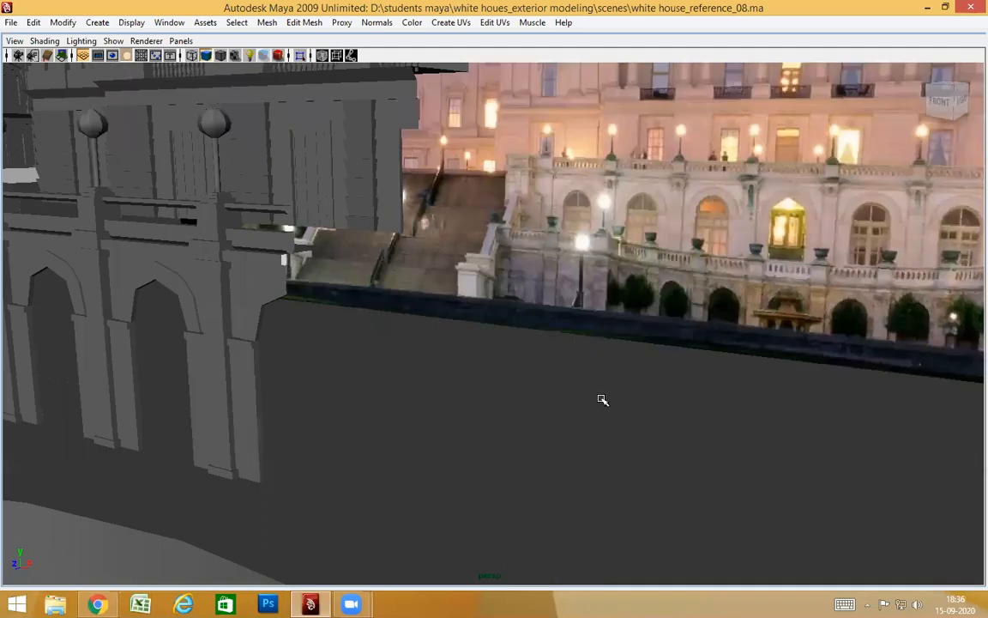
{"action": "right_click_drag", "start_coordinate": [602, 400], "coordinate": [435, 392], "text": "alt"}
{"action": "left_click_drag", "start_coordinate": [435, 392], "coordinate": [527, 384], "text": "alt"}
{"action": "right_click_drag", "start_coordinate": [528, 383], "coordinate": [625, 389], "text": "alt"}
{"action": "middle_click_drag", "start_coordinate": [625, 388], "coordinate": [800, 388], "text": "alt"}
{"action": "left_click_drag", "start_coordinate": [764, 389], "coordinate": [620, 382], "text": "alt"}
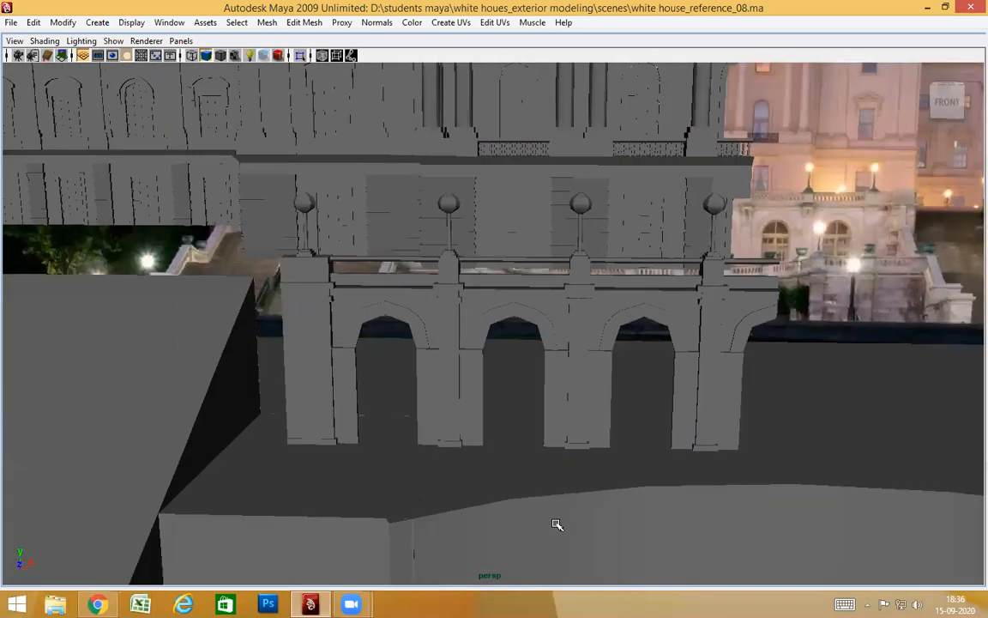